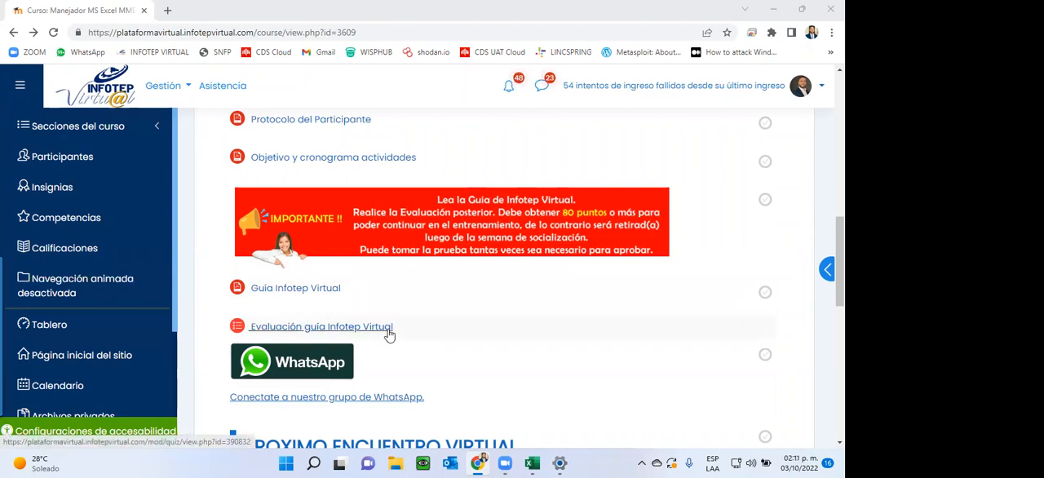
Step: Open the Foro Socialización and look through its list of participants' presentation discussions
scroll(388, 334, up, 6)
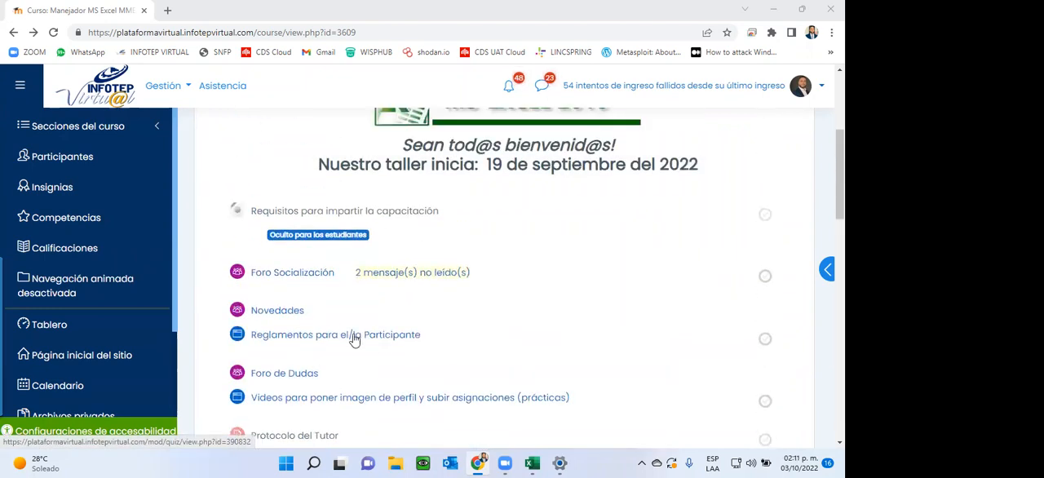
click(306, 277)
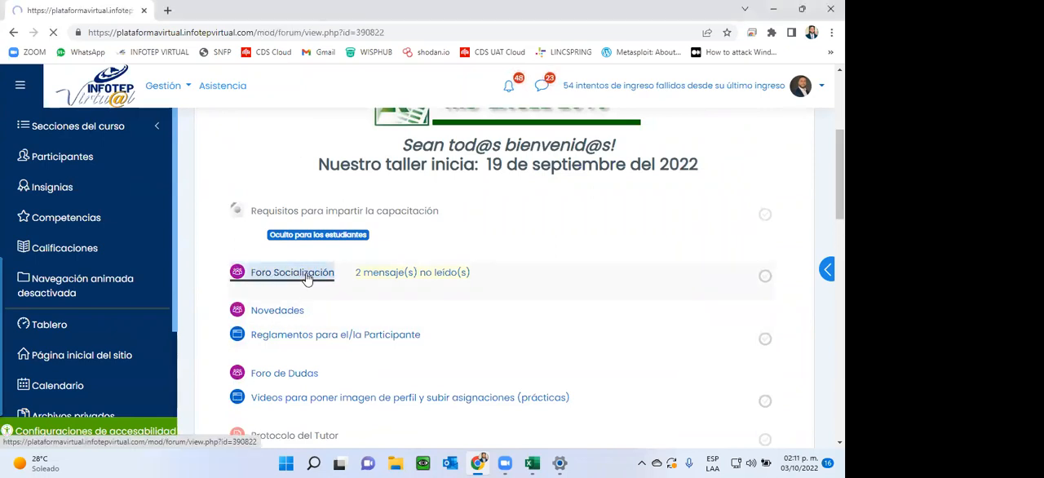
scroll(307, 279, down, 15)
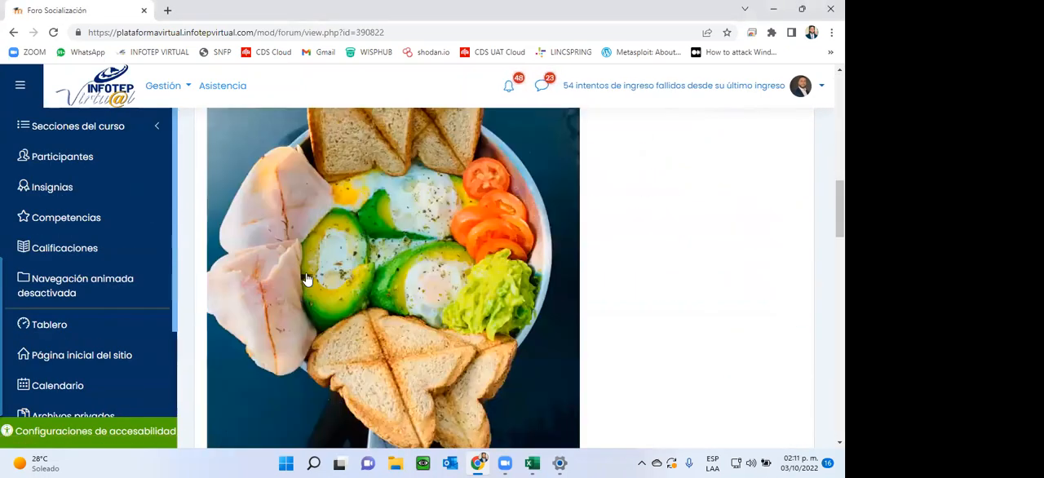
scroll(307, 279, down, 10)
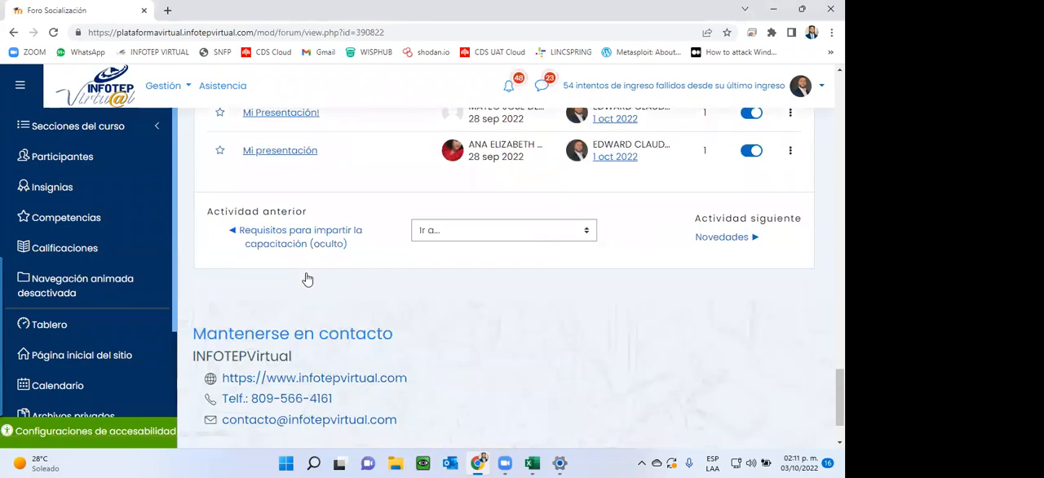
scroll(306, 279, up, 3)
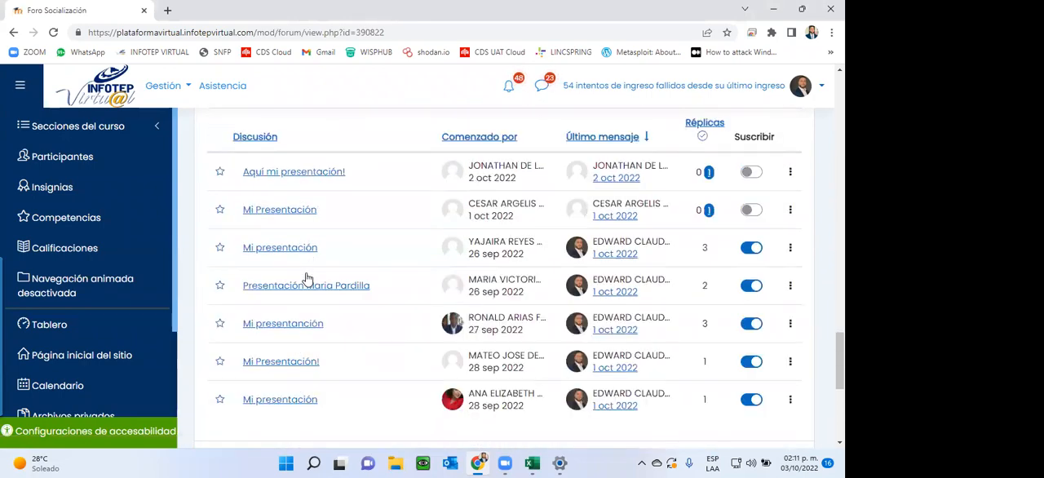
click(287, 217)
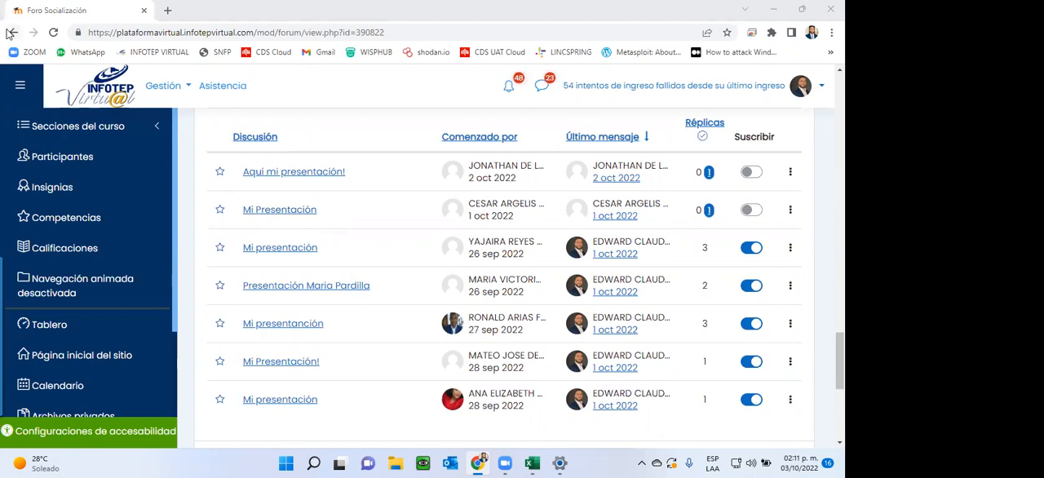
Step: Return to the course page and open "Coloque aqui la actividad de la unidad 1" in the Unidad 1 section
click(217, 212)
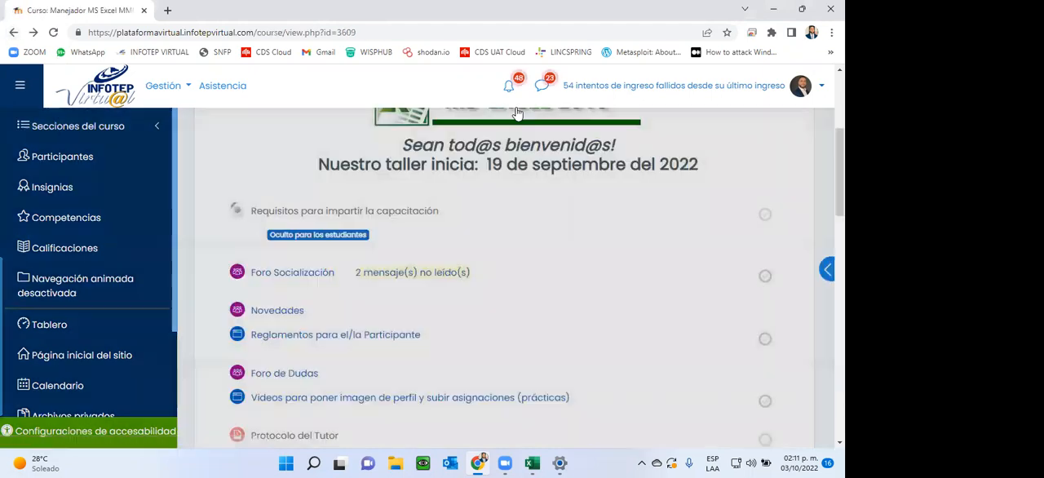
scroll(394, 282, down, 4)
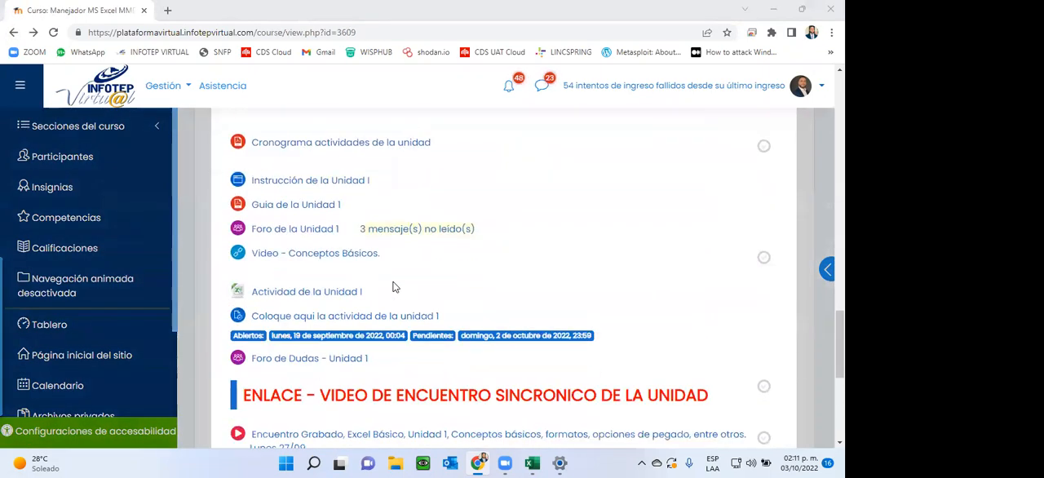
scroll(369, 349, down, 4)
click(369, 347)
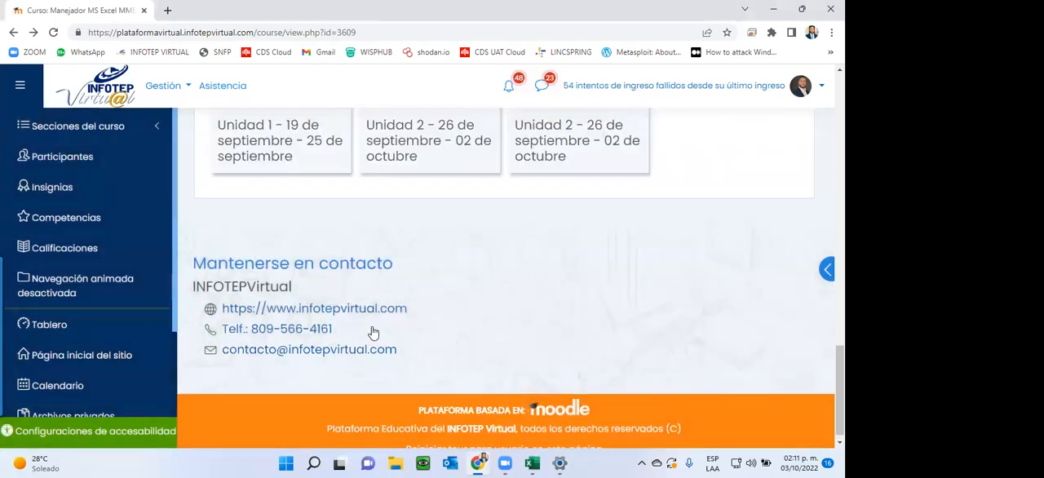
scroll(372, 331, up, 3)
click(237, 306)
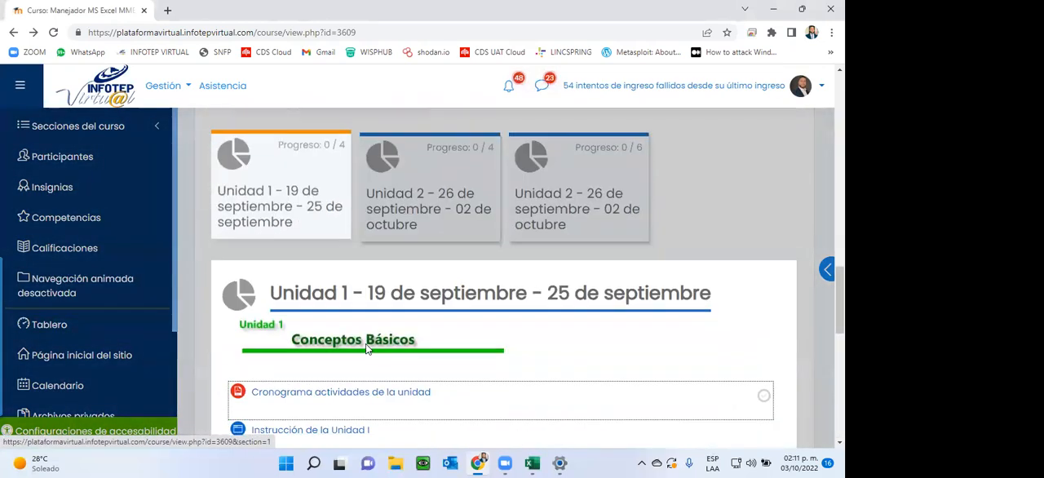
scroll(389, 317, down, 3)
scroll(389, 317, up, 1)
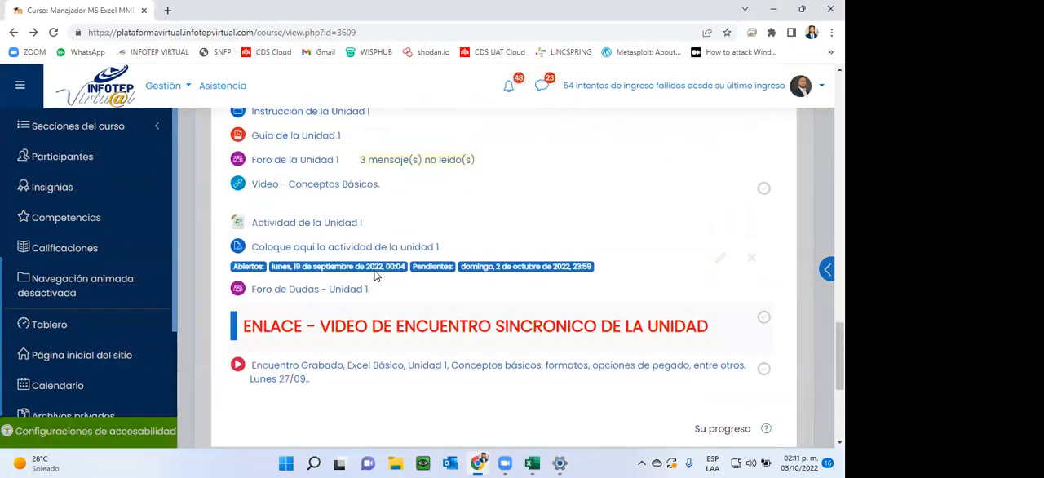
click(337, 251)
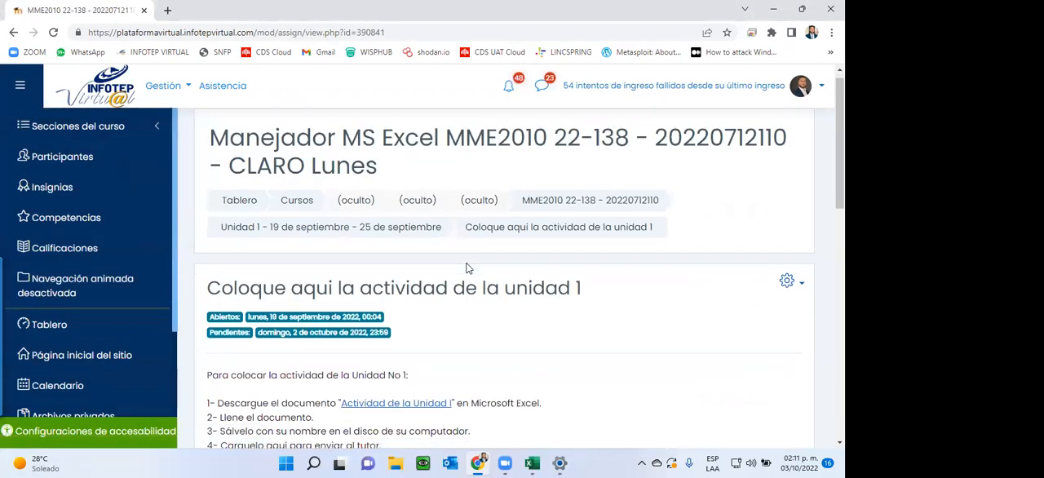
Step: Review the Unidad 1 assignment's instructions and grading summary, and return to the Unidad 1 section of the course
scroll(466, 266, down, 4)
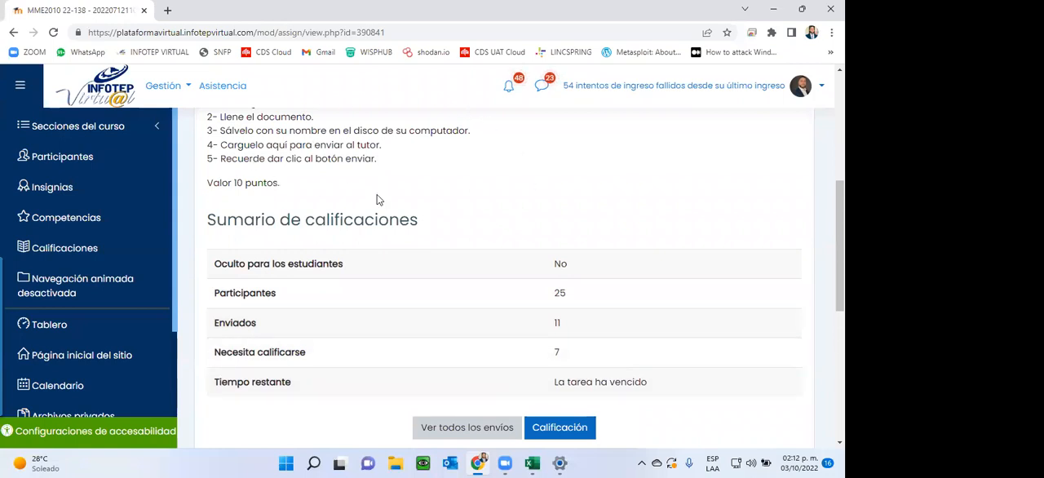
scroll(376, 199, up, 4)
click(548, 212)
scroll(548, 213, down, 5)
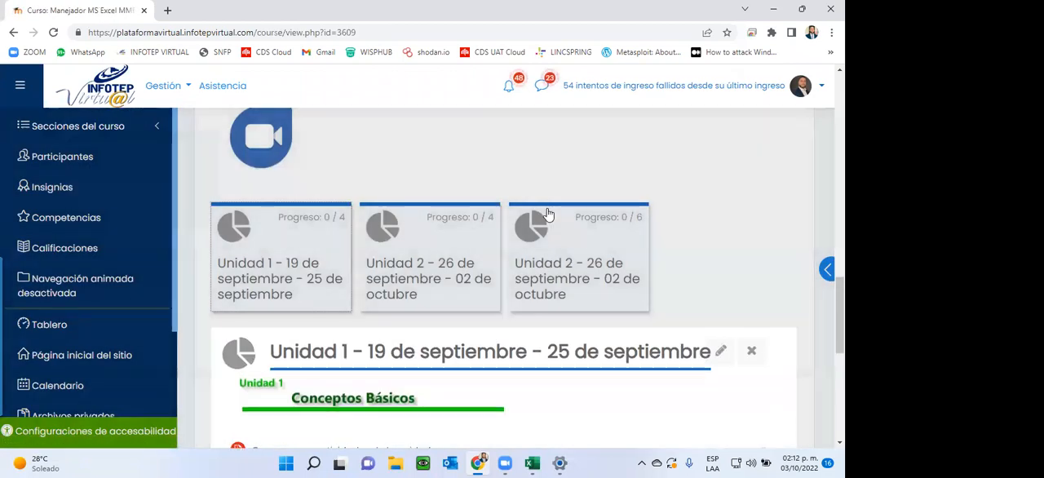
scroll(548, 213, down, 2)
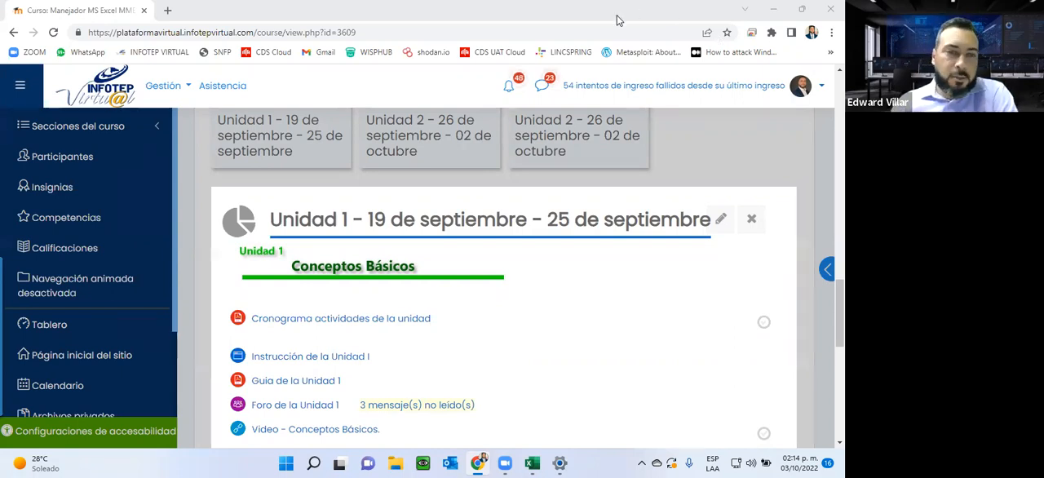
Step: Open the Unidad 1 "Cronograma actividades de la unidad" PDF in its own browser tab
click(259, 318)
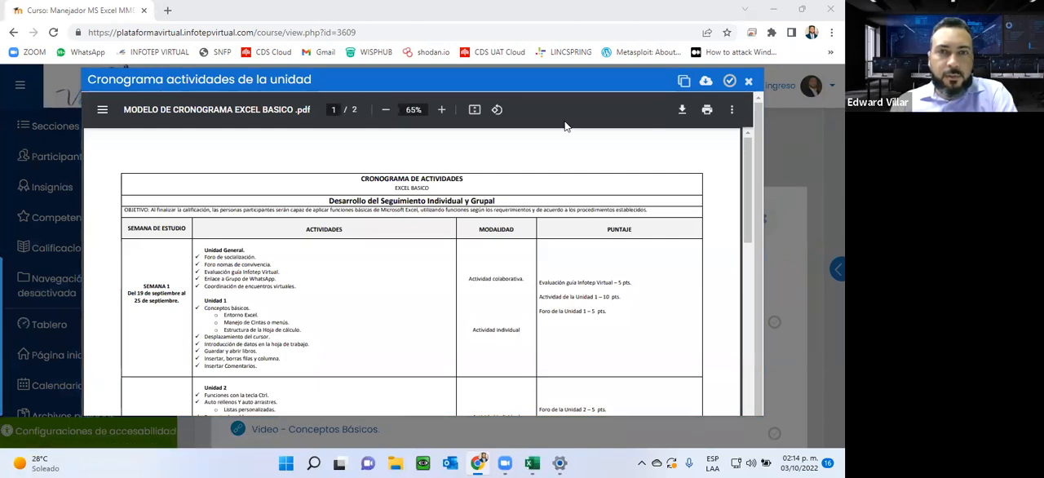
click(683, 80)
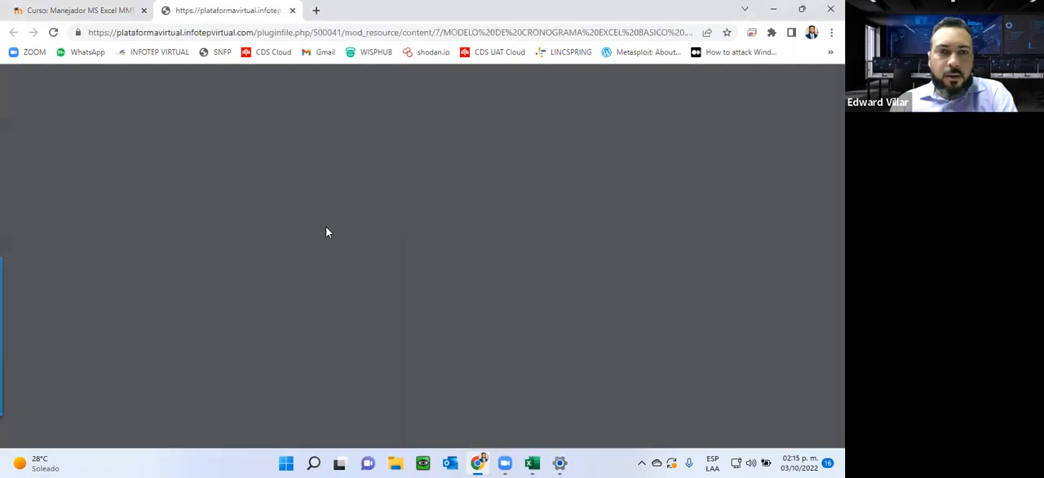
scroll(196, 278, down, 3)
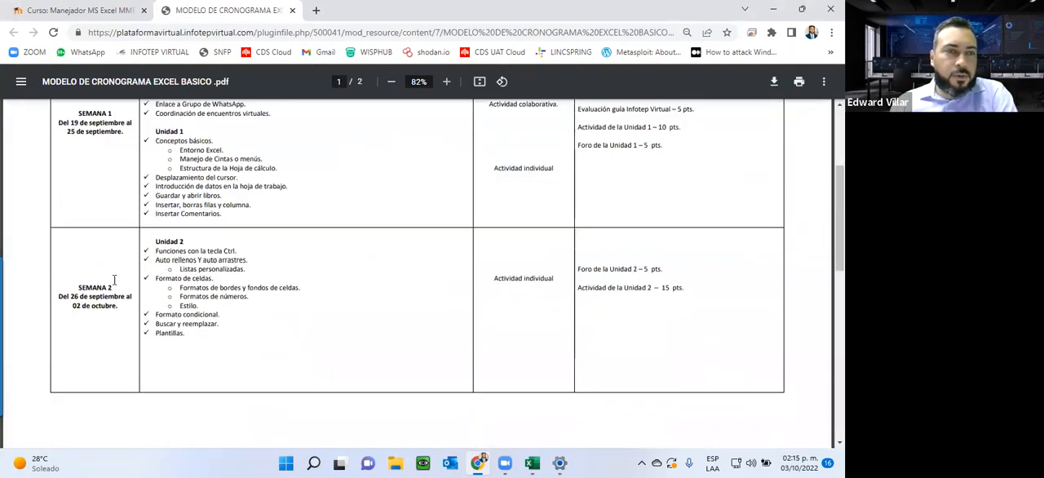
Step: Go through the schedule PDF's weekly units, highlighting the contents of Unidad 1 to Unidad 4 and the Semana 3 dates
scroll(81, 258, up, 1)
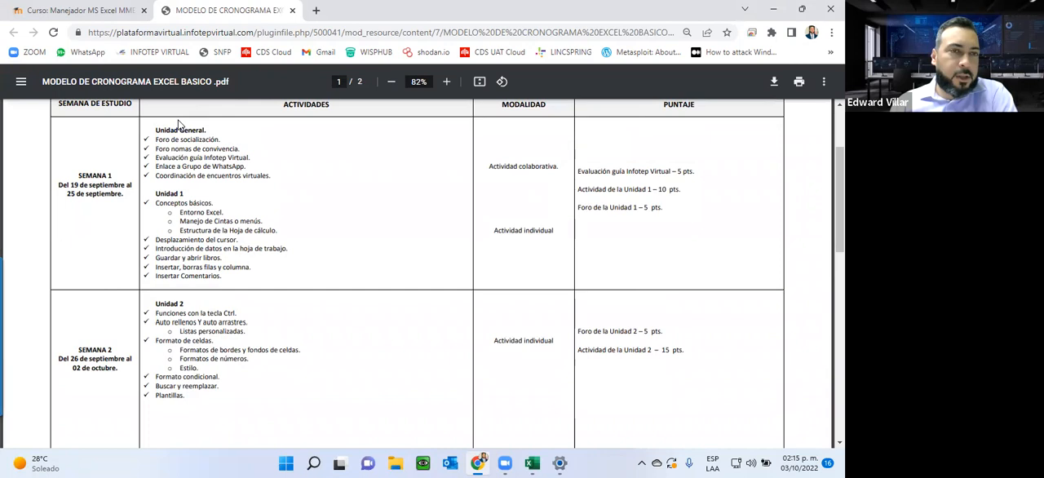
drag(168, 129, 229, 267)
scroll(207, 299, down, 3)
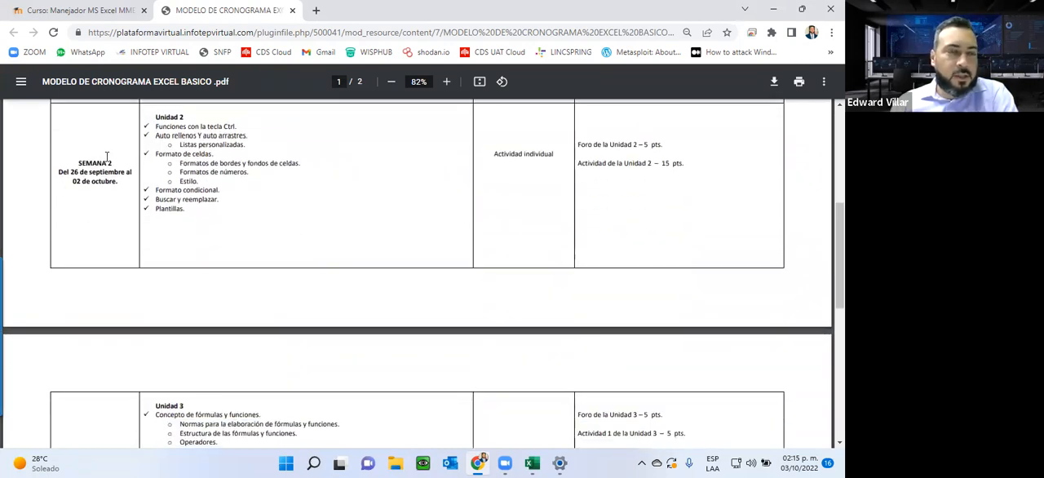
drag(154, 117, 210, 433)
scroll(214, 424, down, 4)
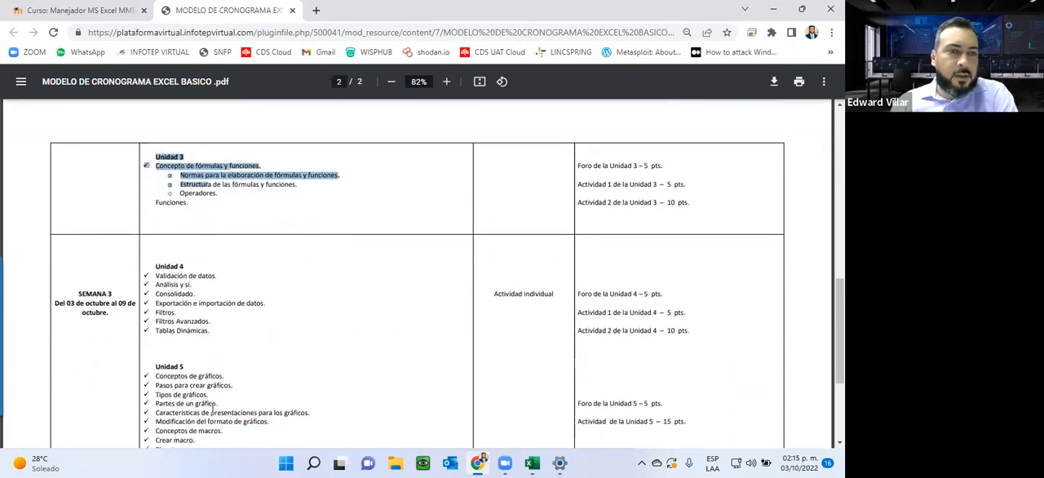
drag(89, 301, 144, 298)
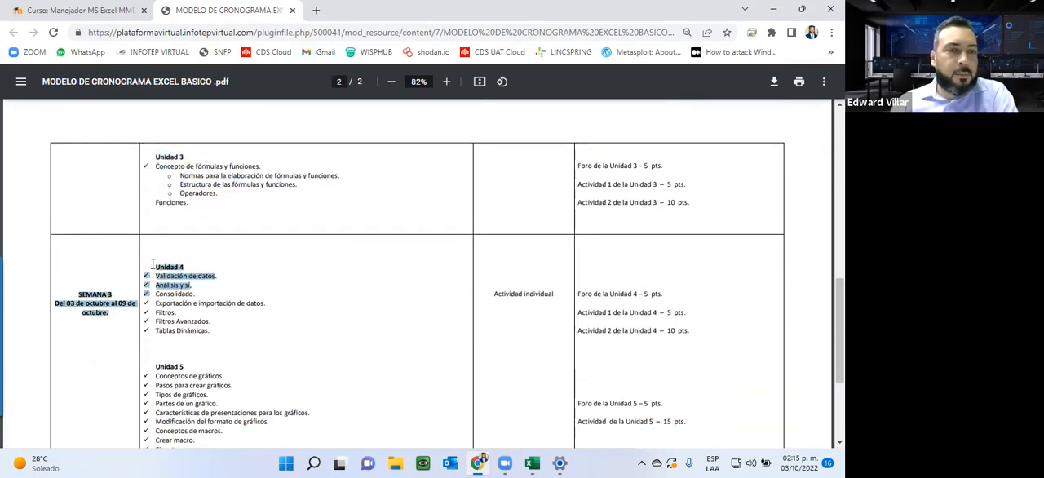
click(163, 281)
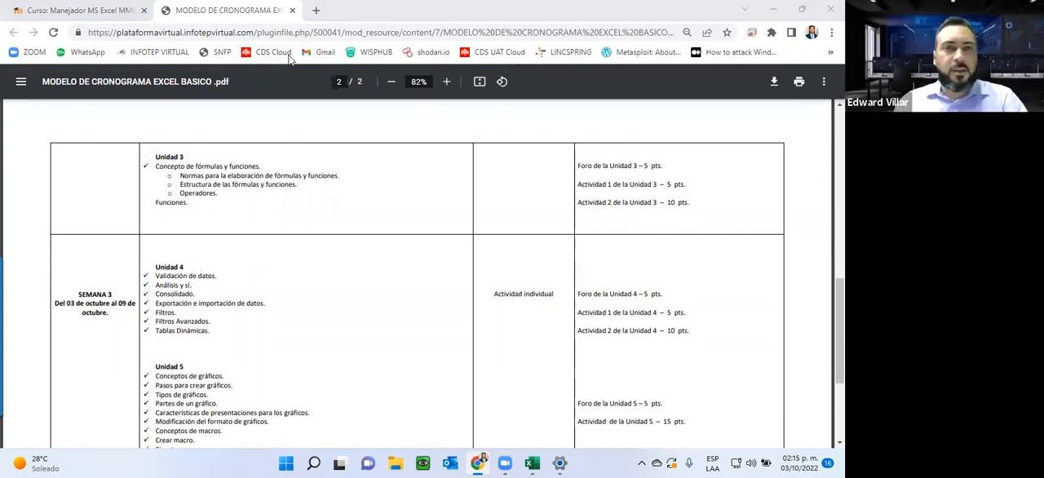
Step: Close the schedule PDF's tab and preview, and open the course's Unidad 2 - 26 de septiembre - 02 de octubre section
click(292, 10)
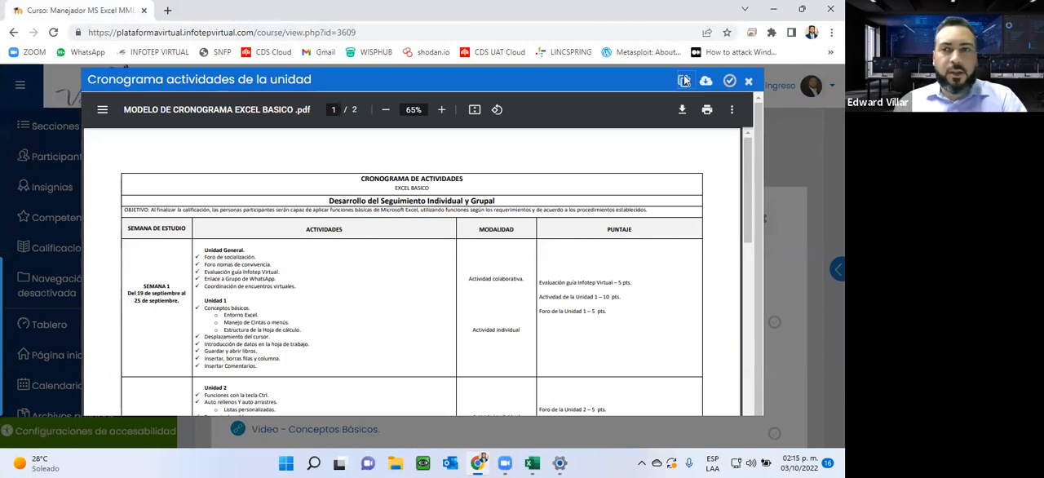
click(748, 81)
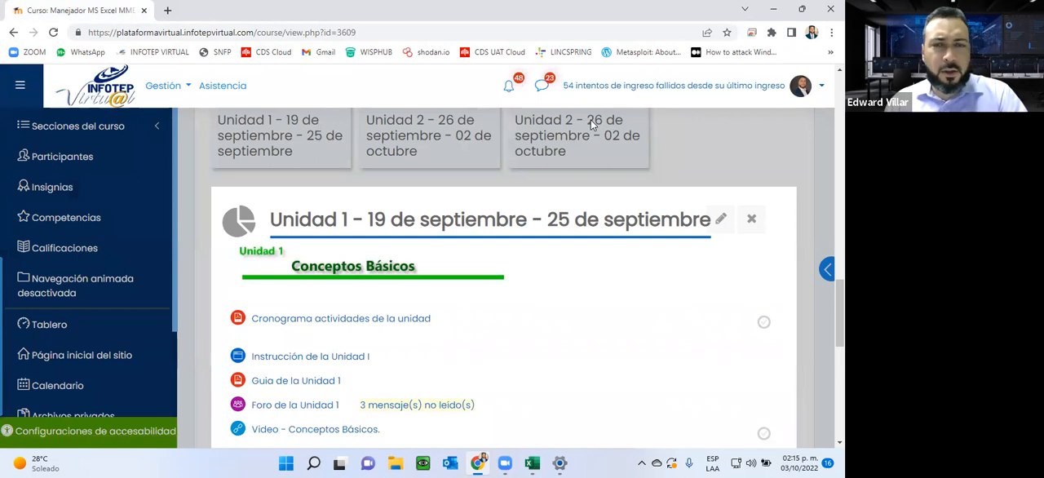
scroll(477, 309, down, 1)
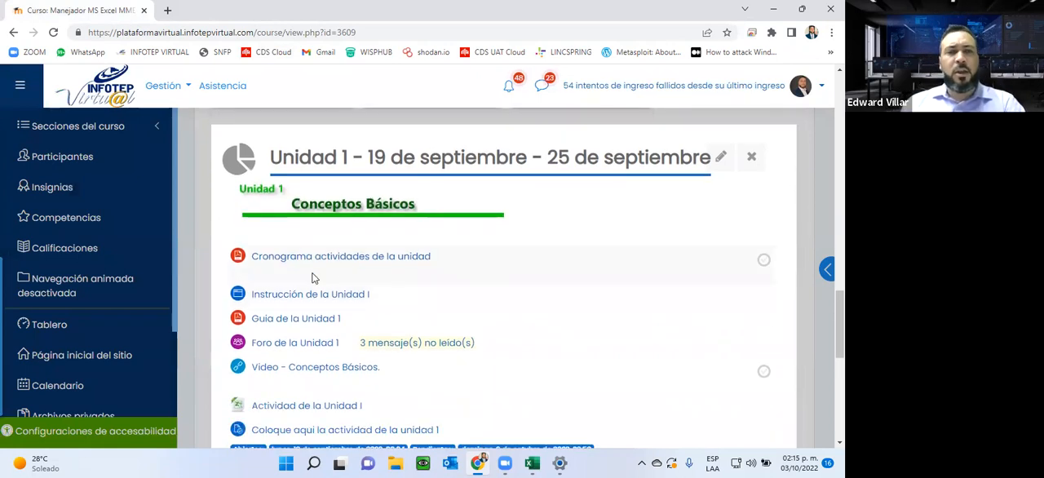
scroll(455, 158, up, 2)
click(408, 203)
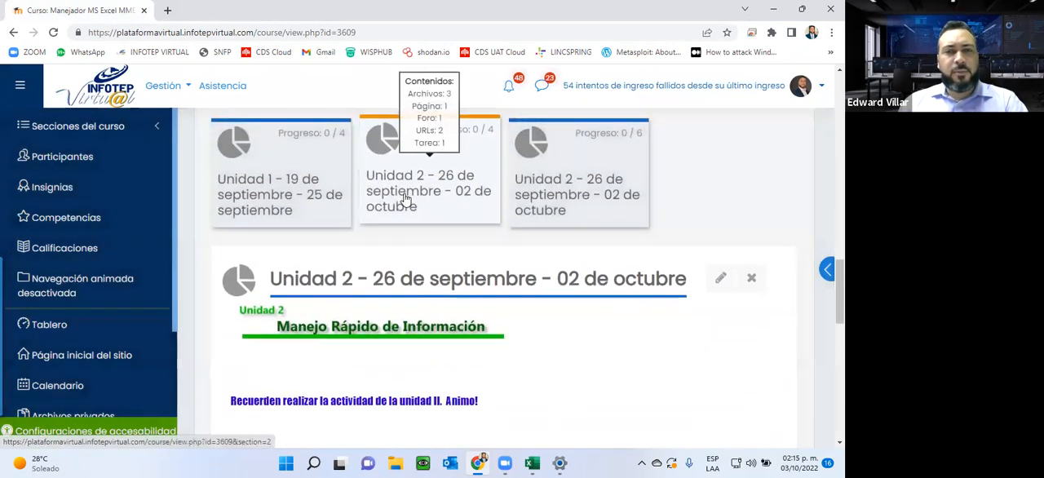
Step: Look over the resources, activities and submission dates listed in the Unidad 2 section
scroll(407, 203, down, 1)
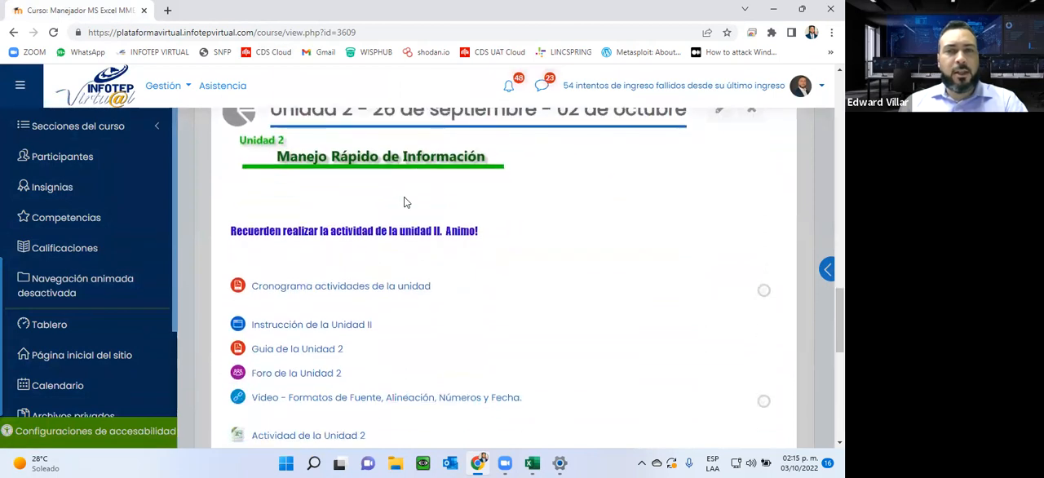
scroll(407, 202, up, 2)
scroll(477, 90, down, 1)
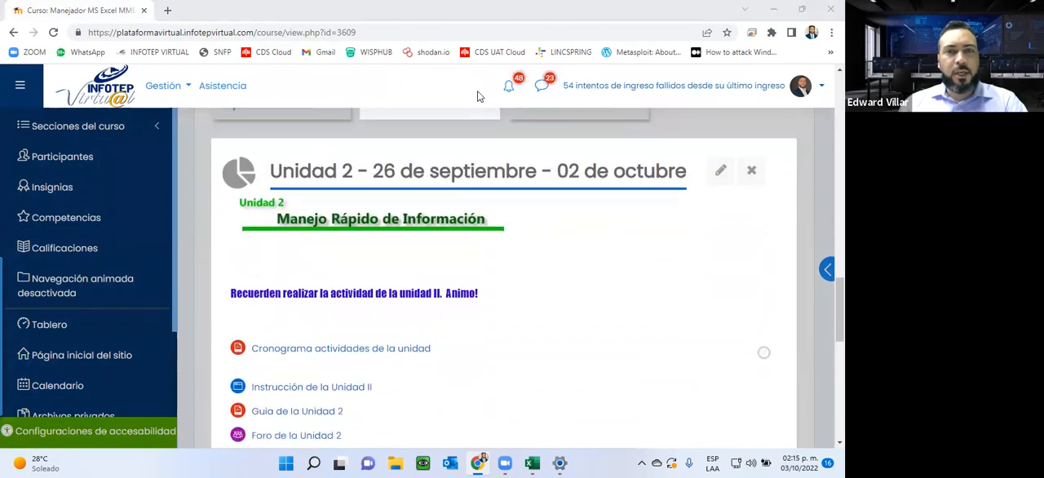
scroll(503, 85, down, 3)
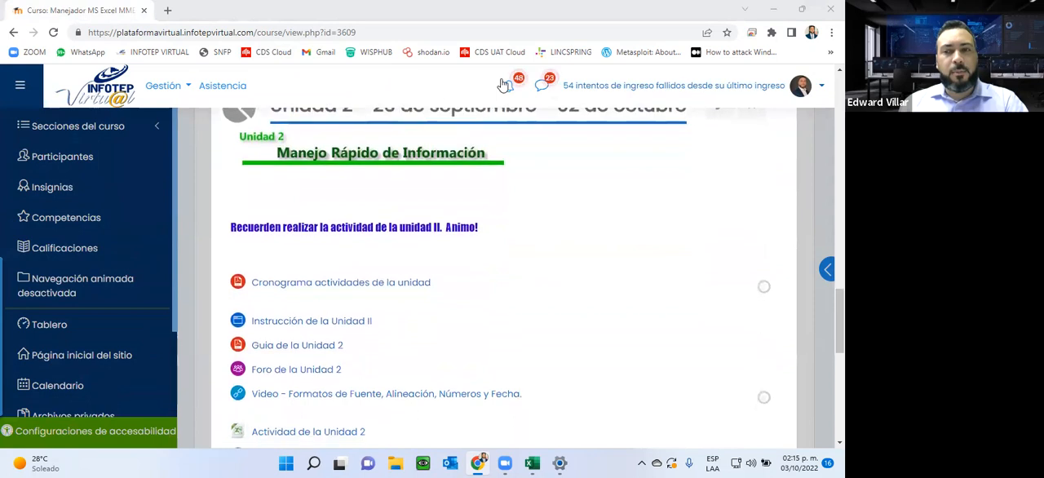
scroll(504, 85, down, 2)
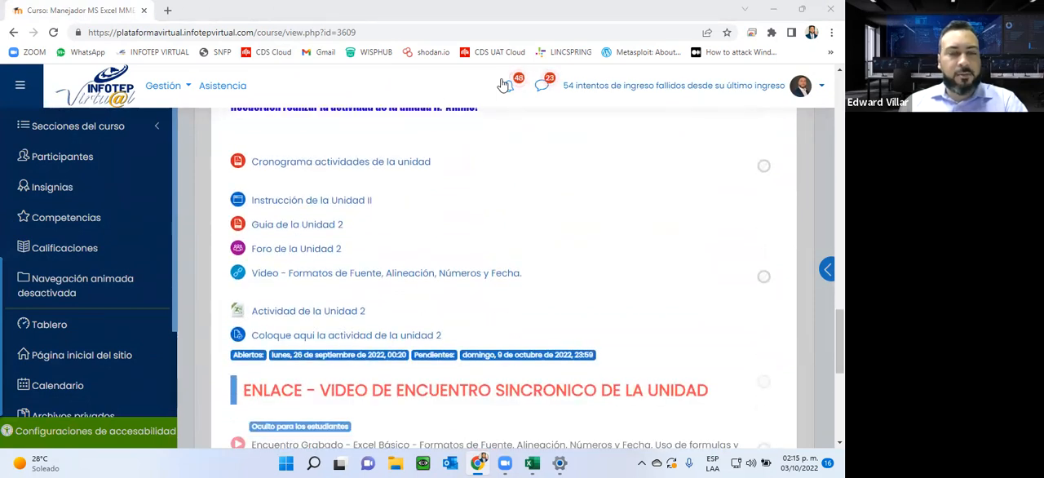
scroll(461, 210, up, 4)
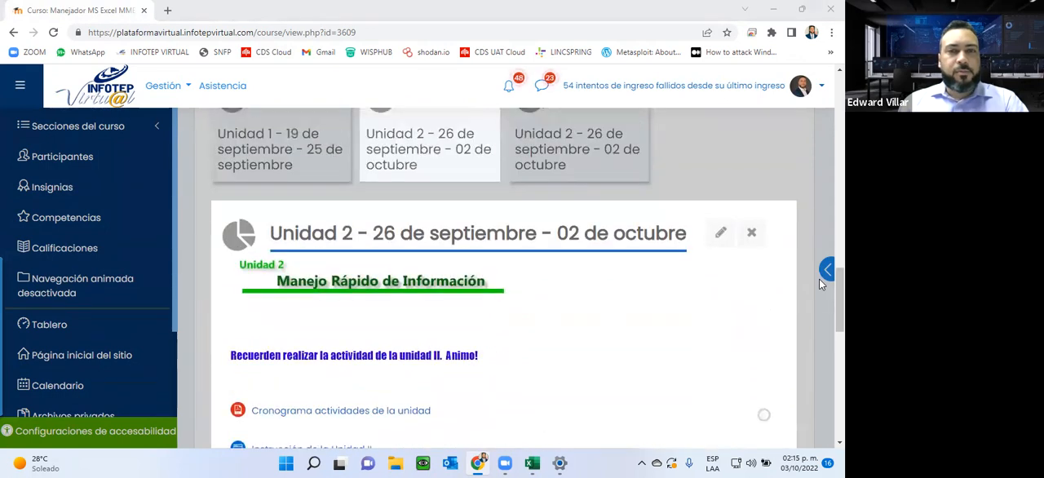
scroll(462, 209, down, 1)
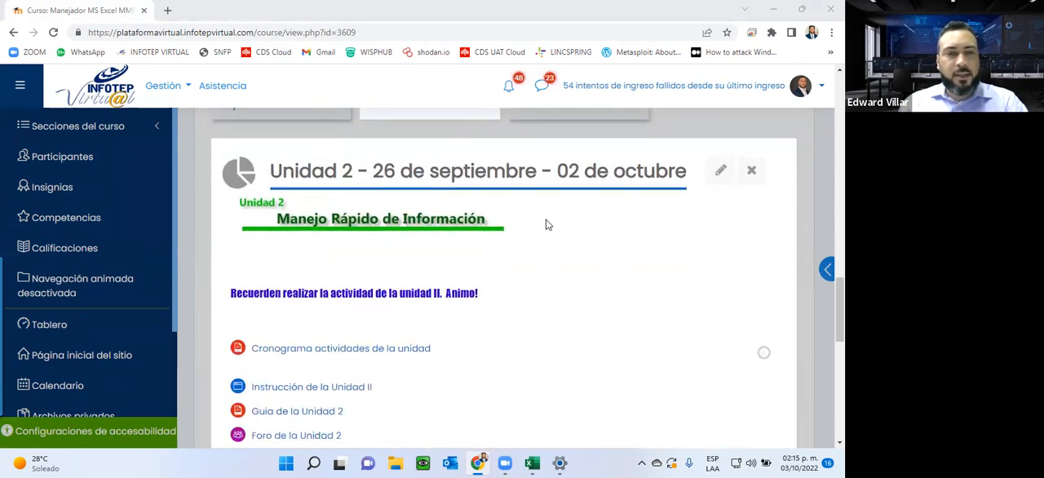
Step: Open "Instrucción de la Unidad II" from the Unidad 2 resources in a new browser tab
scroll(547, 224, down, 1)
scroll(547, 224, down, 1)
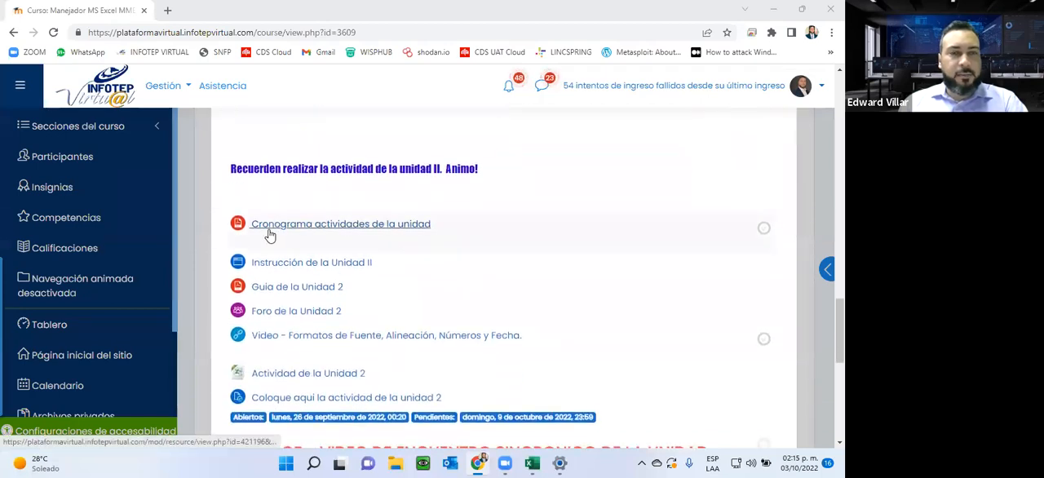
right_click(299, 263)
click(341, 276)
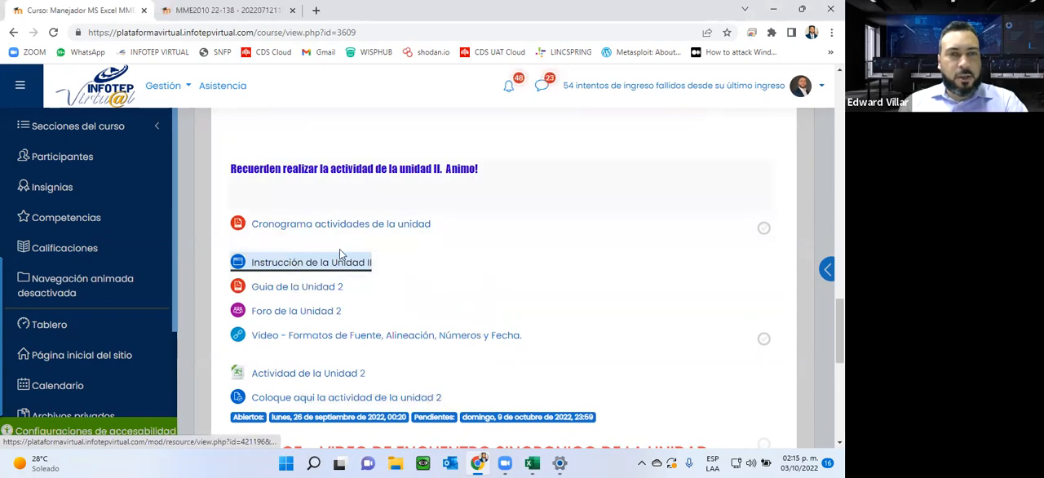
Step: Read through the "Instrucción de la Unidad II" page, highlighting its welcome text and the paragraphs on working quickly in Excel
key(ctrl+Tab)
scroll(446, 138, down, 3)
scroll(447, 138, up, 1)
scroll(570, 136, down, 1)
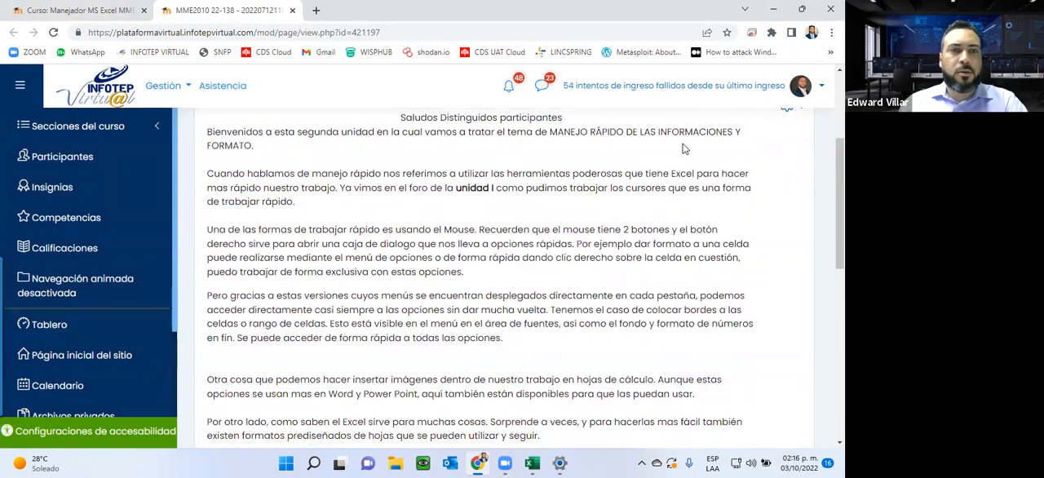
scroll(684, 148, down, 1)
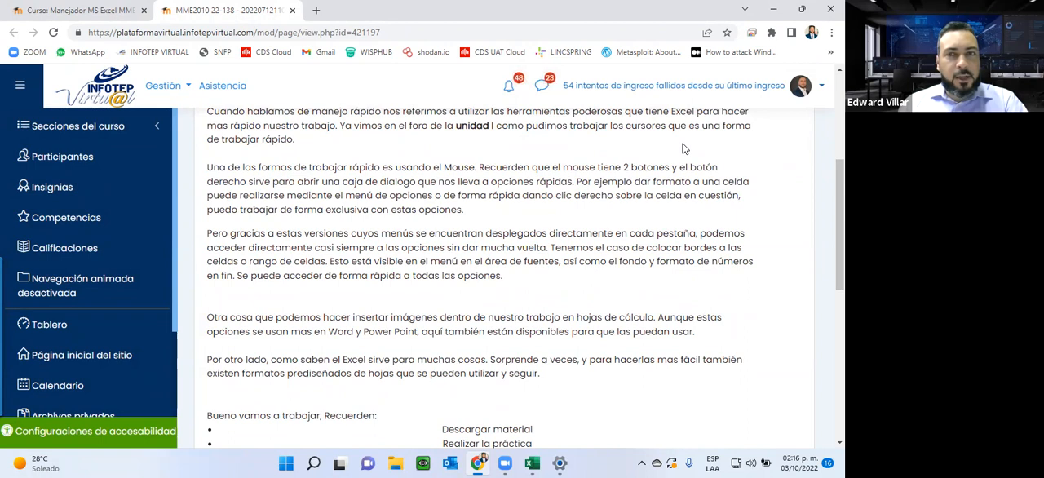
scroll(683, 148, down, 3)
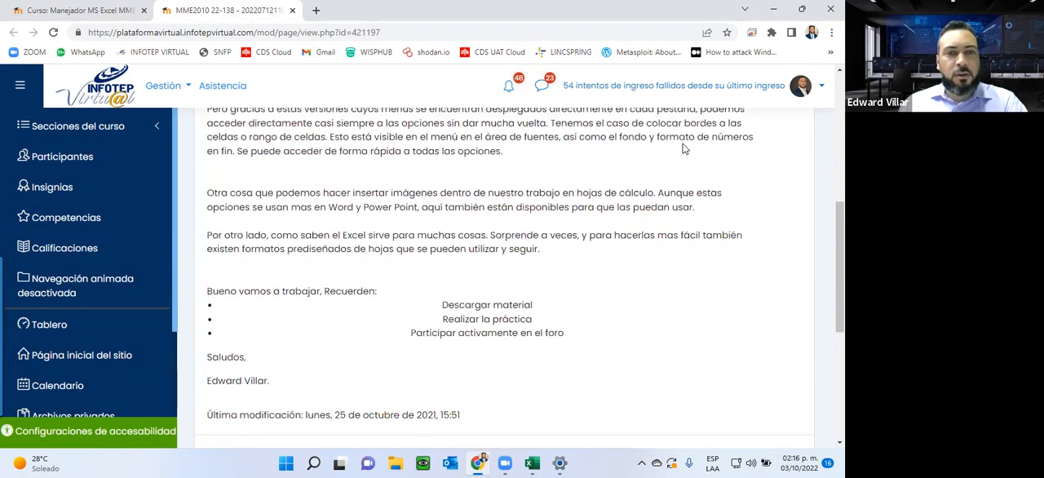
scroll(683, 148, up, 1)
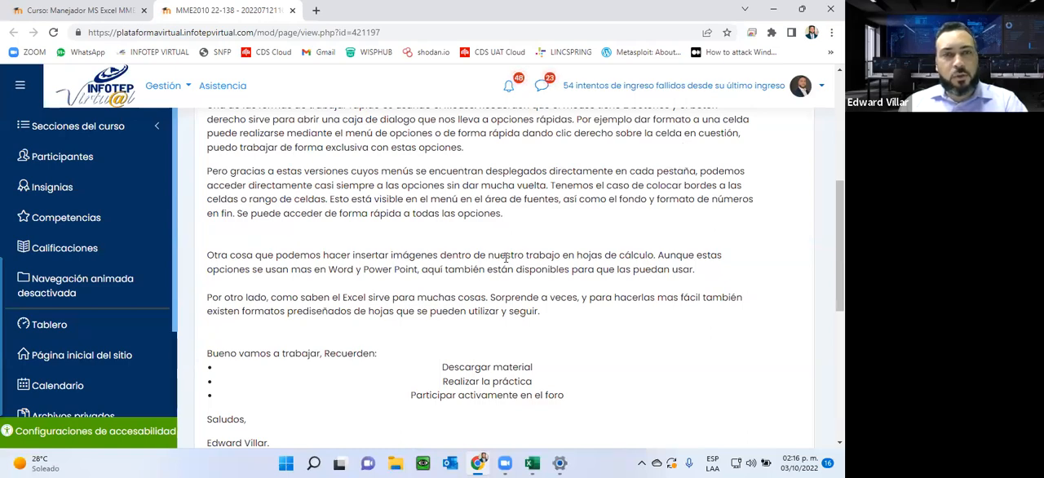
scroll(506, 258, up, 3)
scroll(505, 258, down, 1)
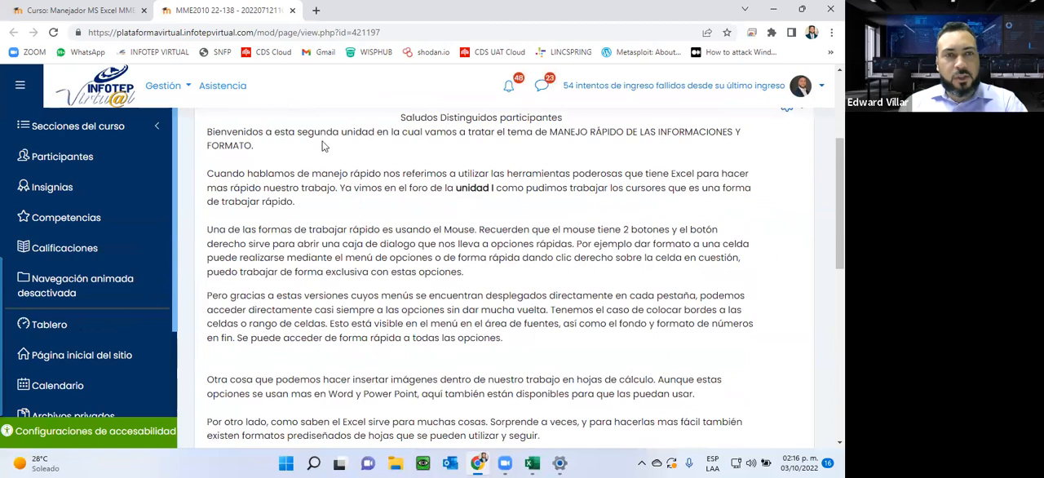
drag(557, 135, 317, 144)
drag(271, 165, 567, 368)
Step: Close the Unidad II instruction page and open "Guia de la Unidad 2" from its preview in a new browser tab
click(292, 11)
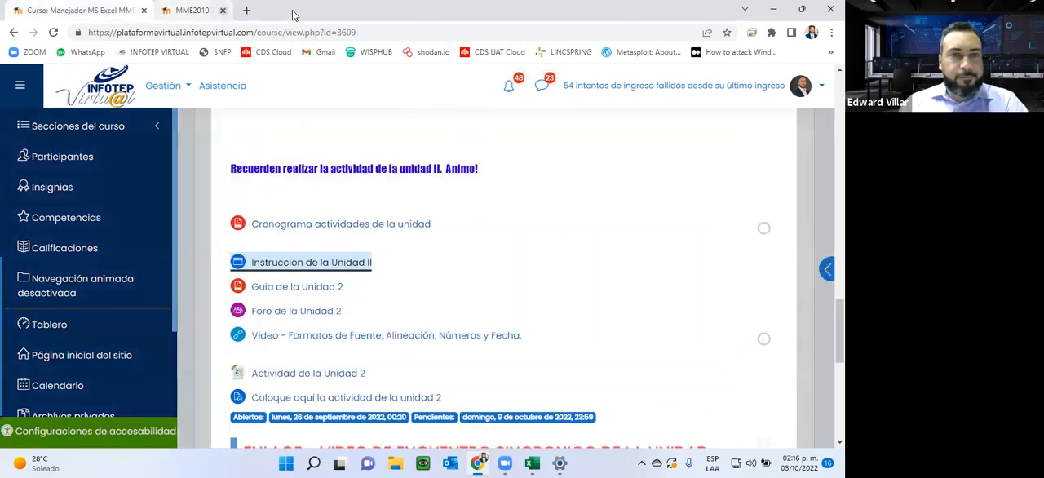
click(284, 287)
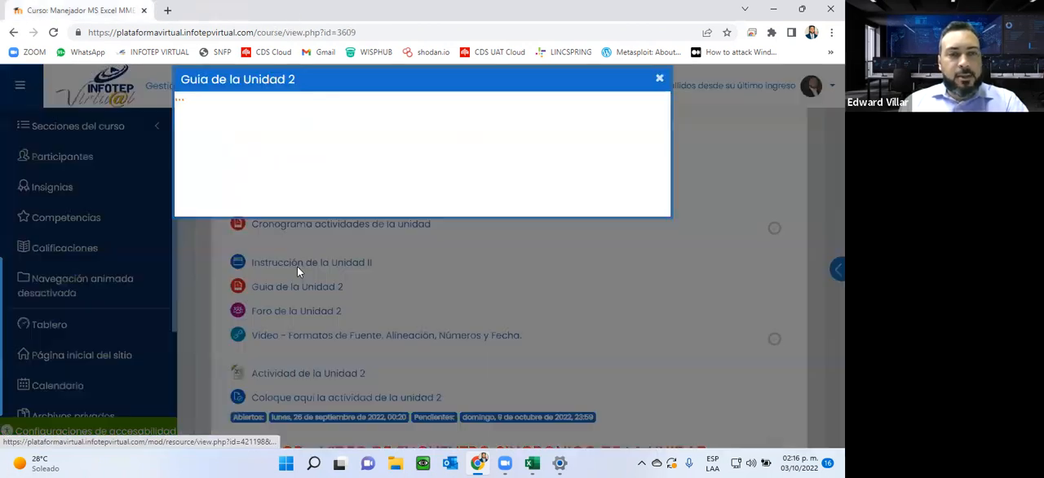
click(685, 79)
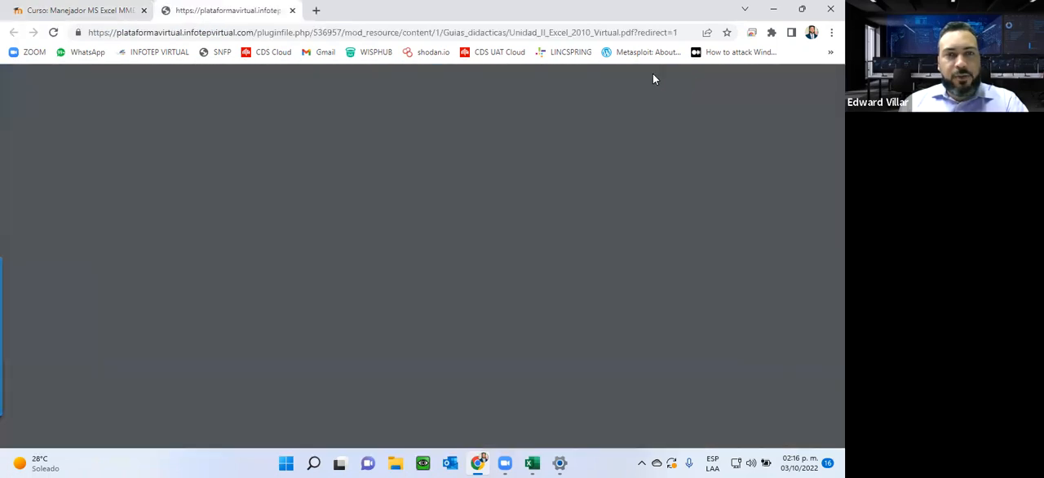
Step: Look over the cover and the table of contents of the Unidad 2 guide PDF
scroll(251, 149, down, 3)
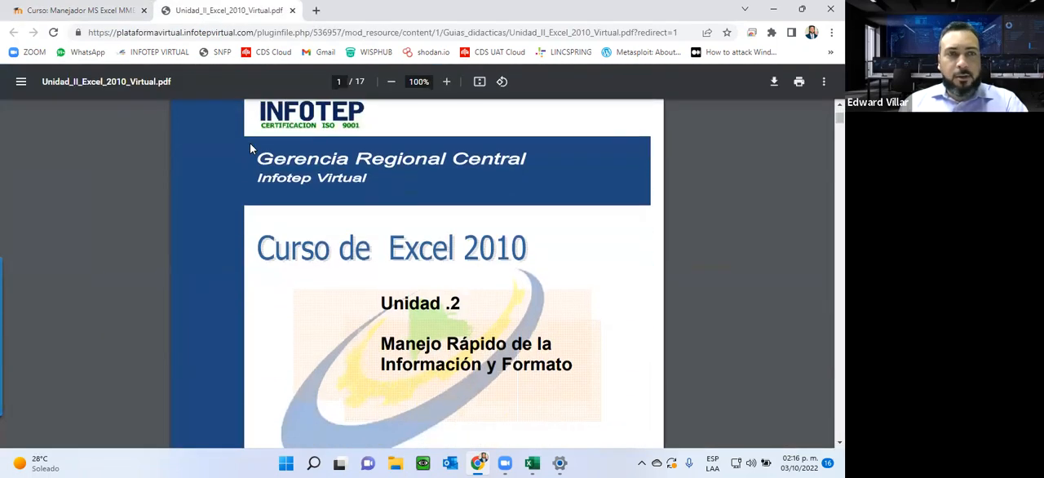
scroll(252, 148, up, 3)
scroll(251, 148, down, 10)
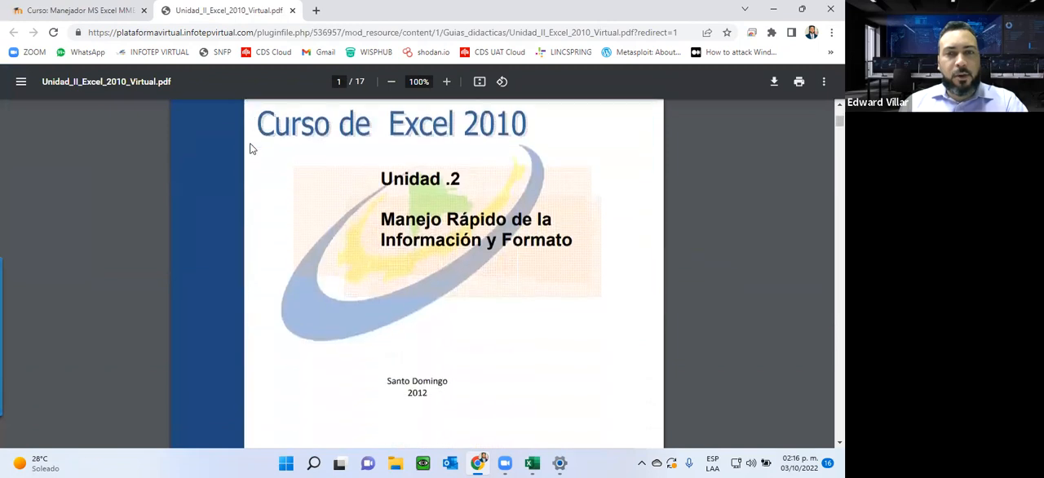
scroll(251, 149, down, 3)
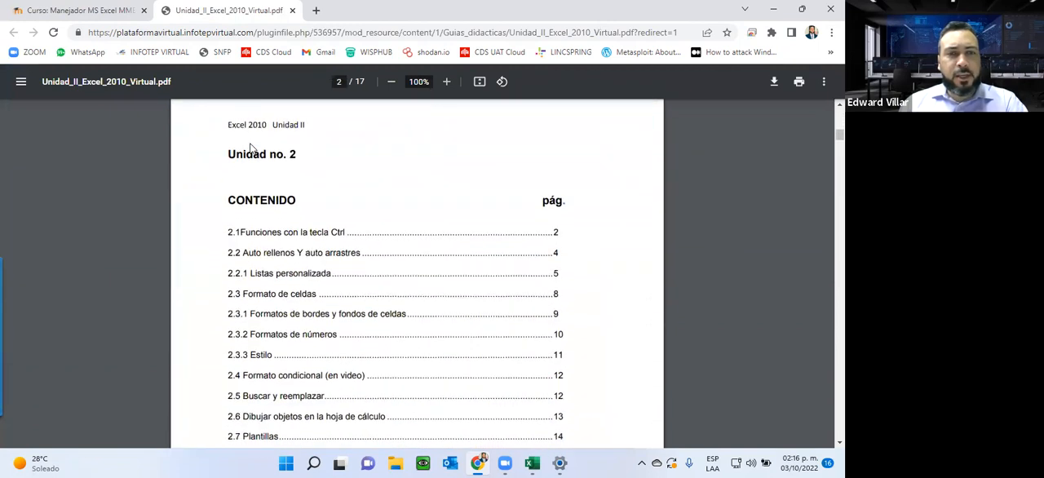
scroll(251, 148, down, 1)
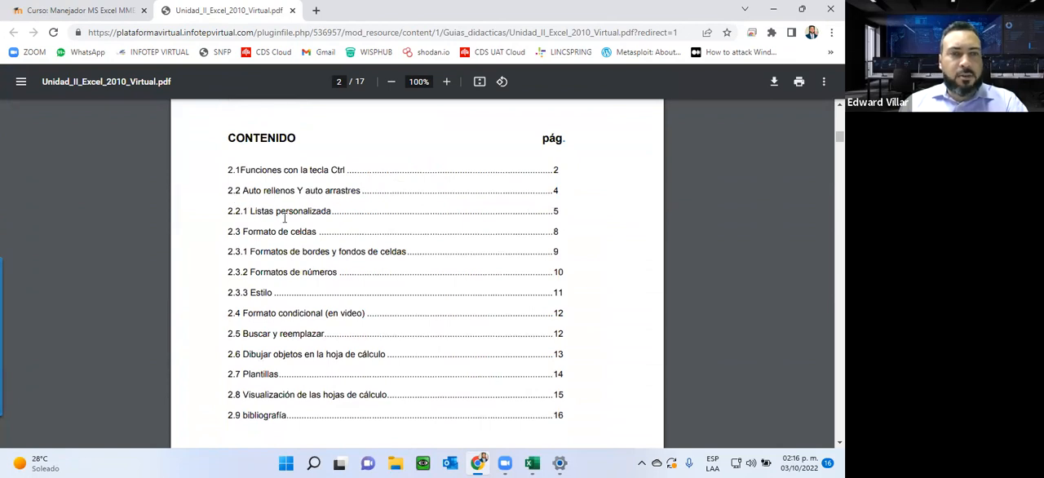
scroll(308, 209, down, 2)
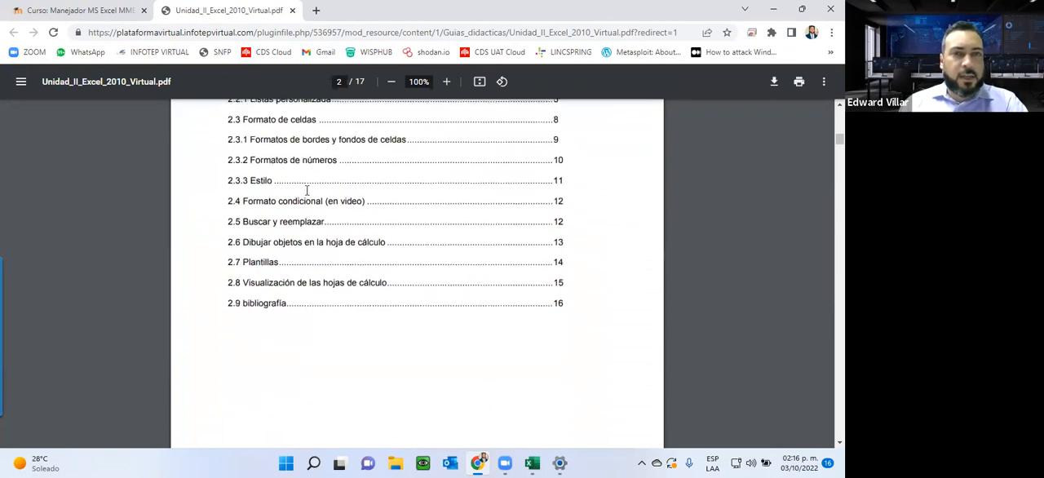
scroll(410, 194, up, 1)
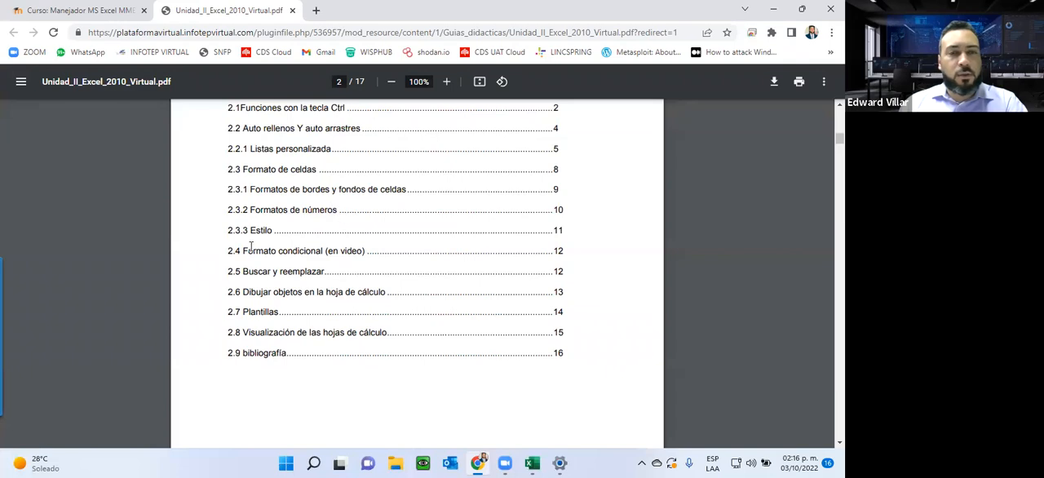
scroll(251, 247, down, 1)
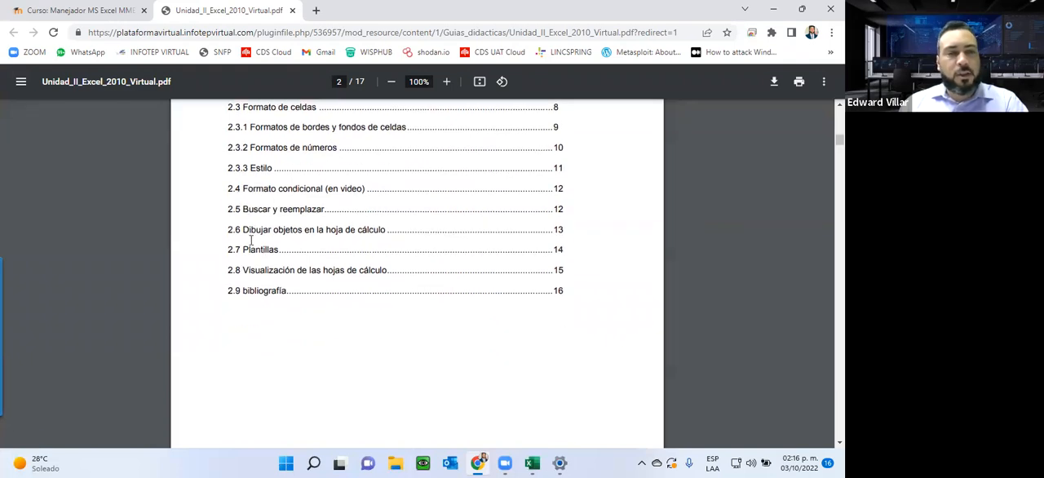
Step: Review the "2.1 Funciones con la tecla Ctrl" shortcut tables, highlighting the find-and-replace description for CTRL+L and the save description for CTRL+G
scroll(251, 238, down, 10)
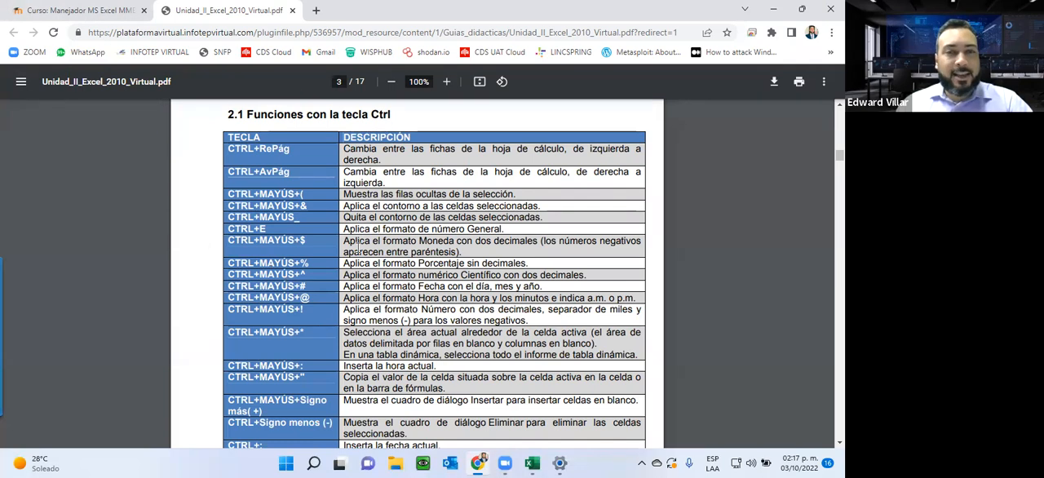
scroll(291, 277, down, 5)
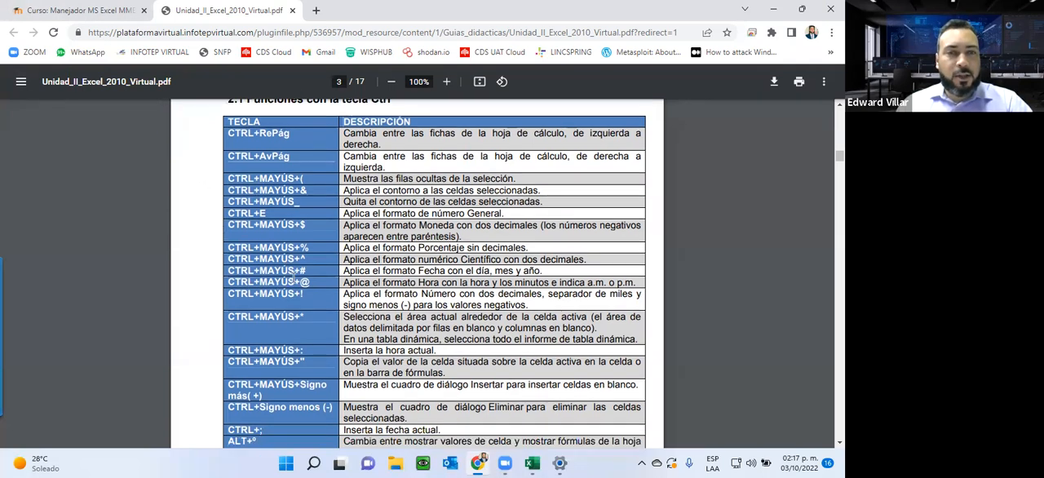
scroll(294, 277, down, 8)
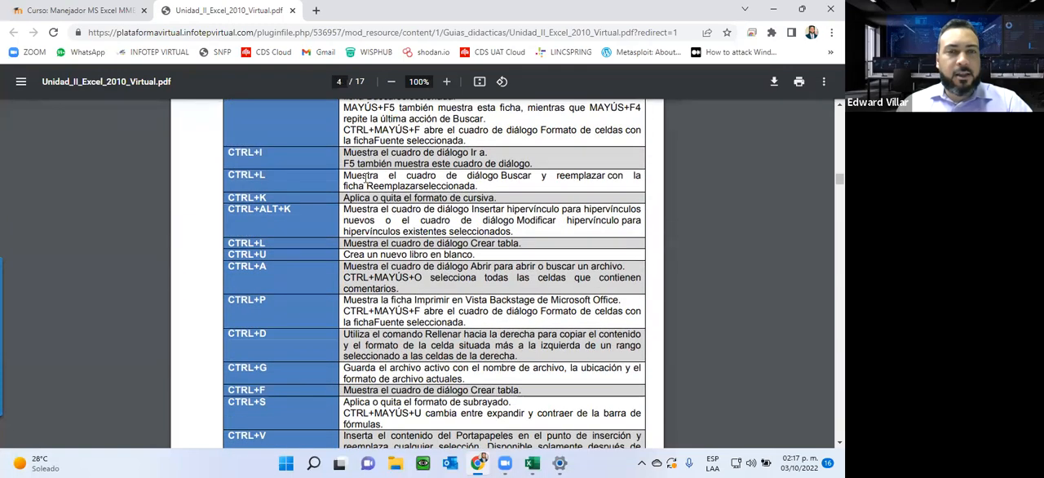
drag(346, 175, 476, 188)
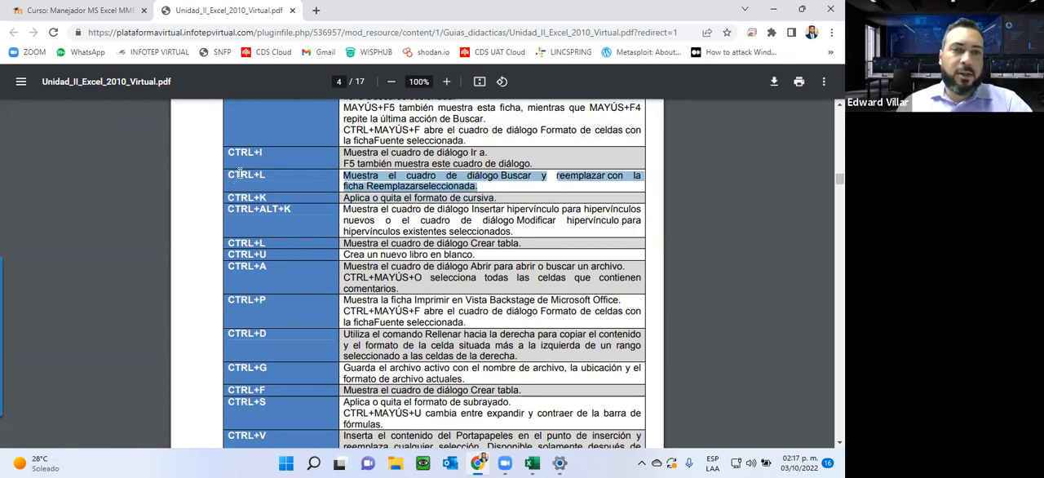
scroll(427, 228, down, 3)
scroll(406, 231, down, 2)
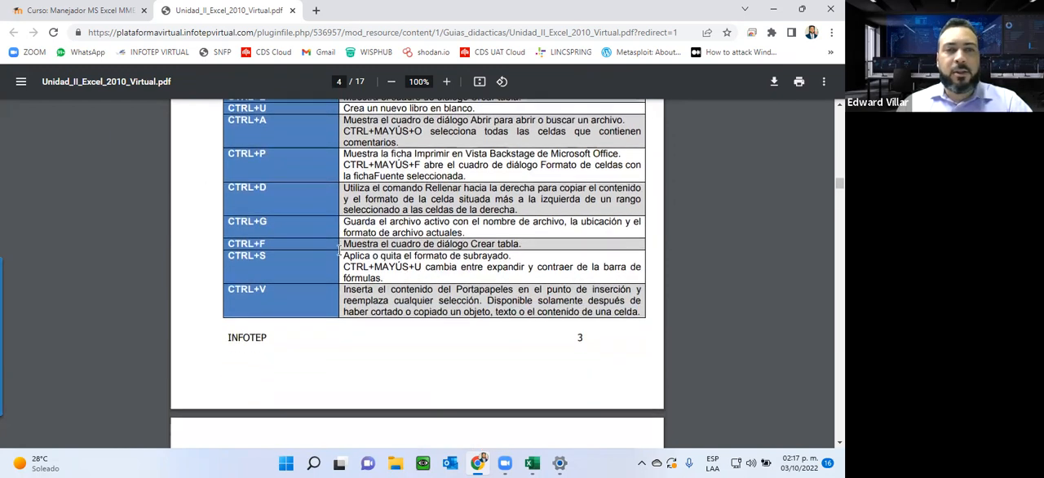
scroll(339, 251, up, 2)
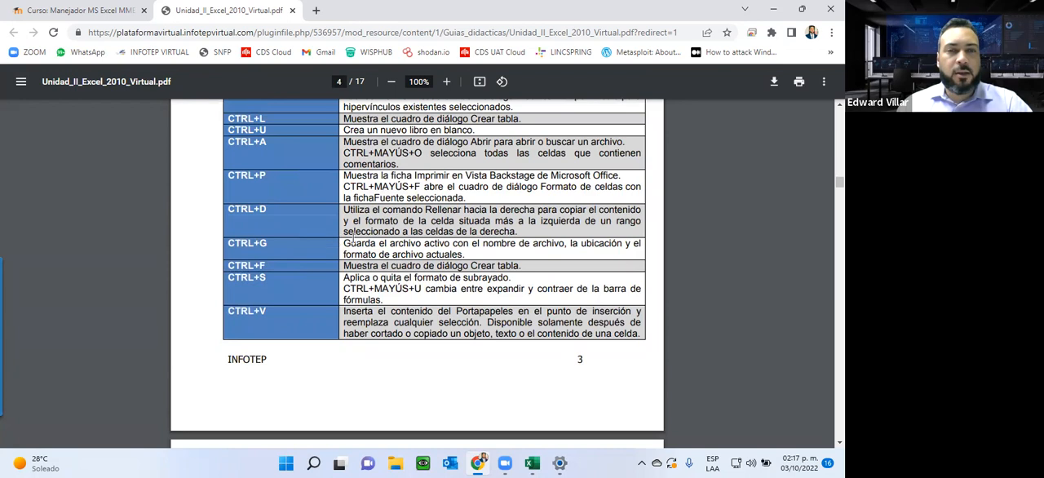
drag(354, 240, 565, 248)
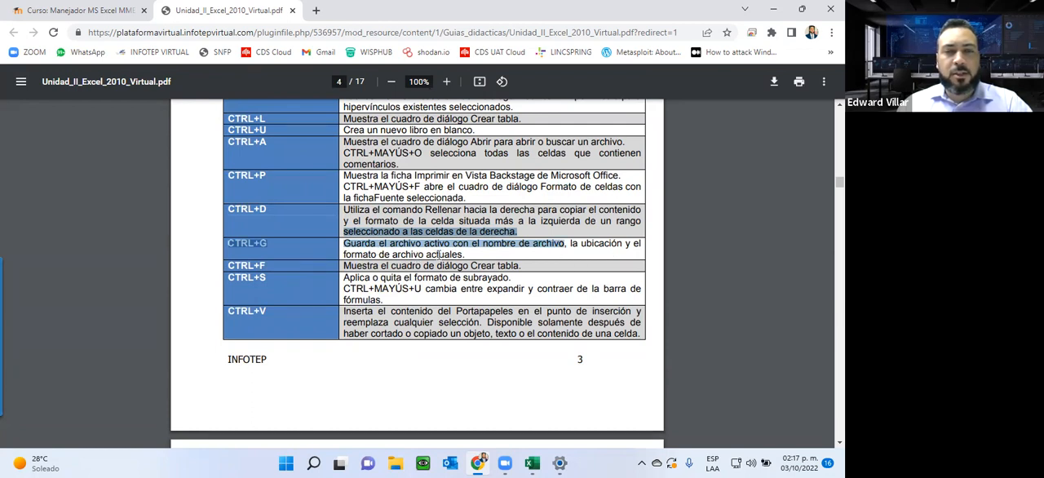
click(247, 247)
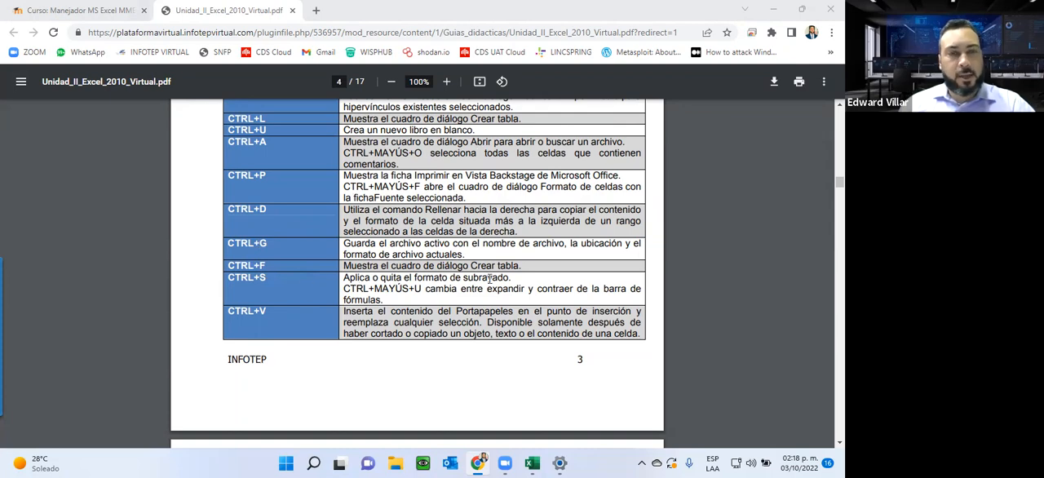
Step: Examine the guide's section "2.2 Auto Rellenos y Auto Arrastres" and its worksheet example
scroll(489, 278, down, 8)
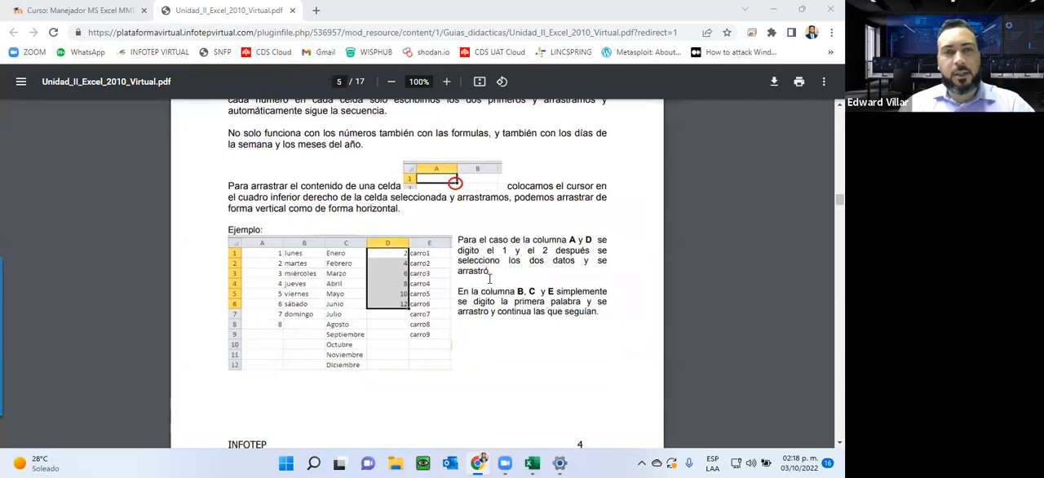
scroll(489, 279, up, 2)
scroll(489, 278, down, 4)
scroll(490, 278, up, 2)
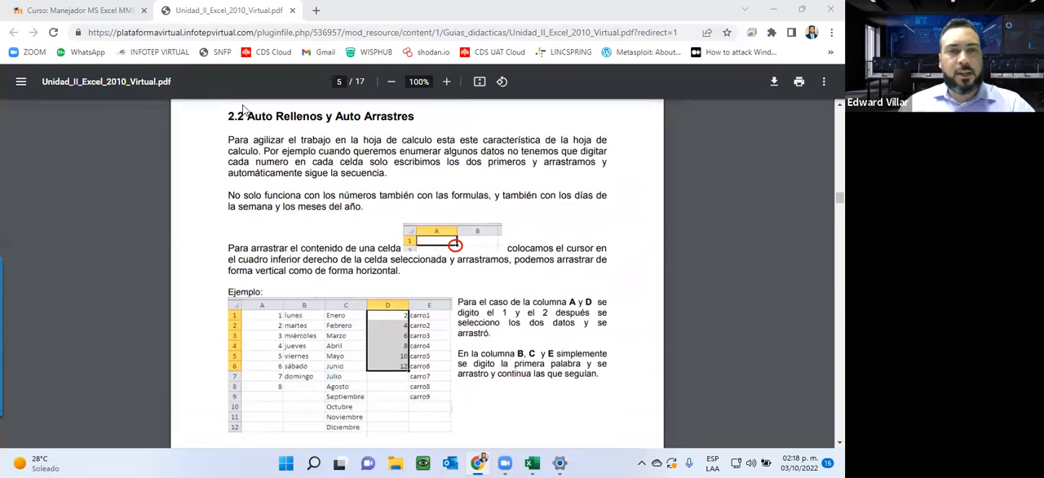
scroll(412, 277, down, 3)
scroll(408, 327, up, 3)
scroll(408, 343, down, 10)
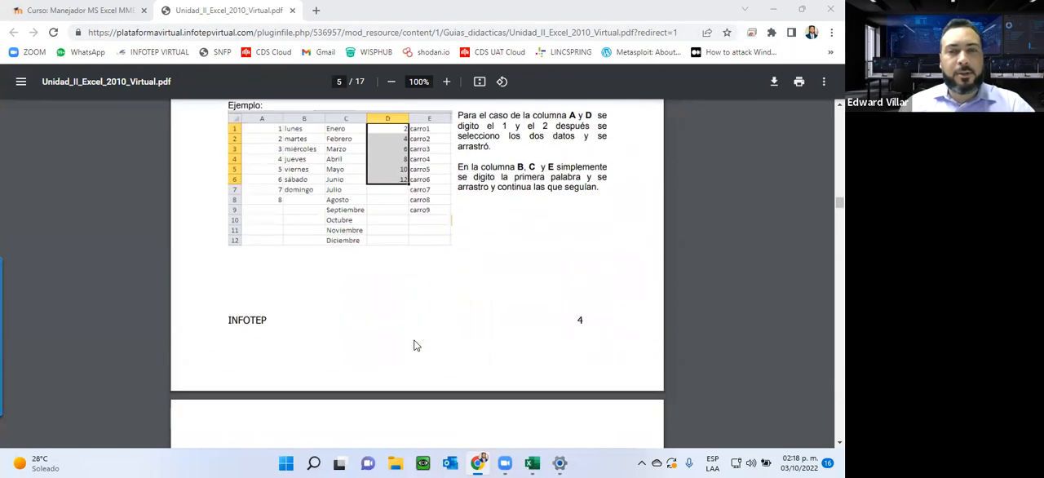
Step: Skim the guide from "2.2.1 Listas personalizadas" through cell and object formatting to the borders and "Fondo" topics
scroll(414, 344, down, 5)
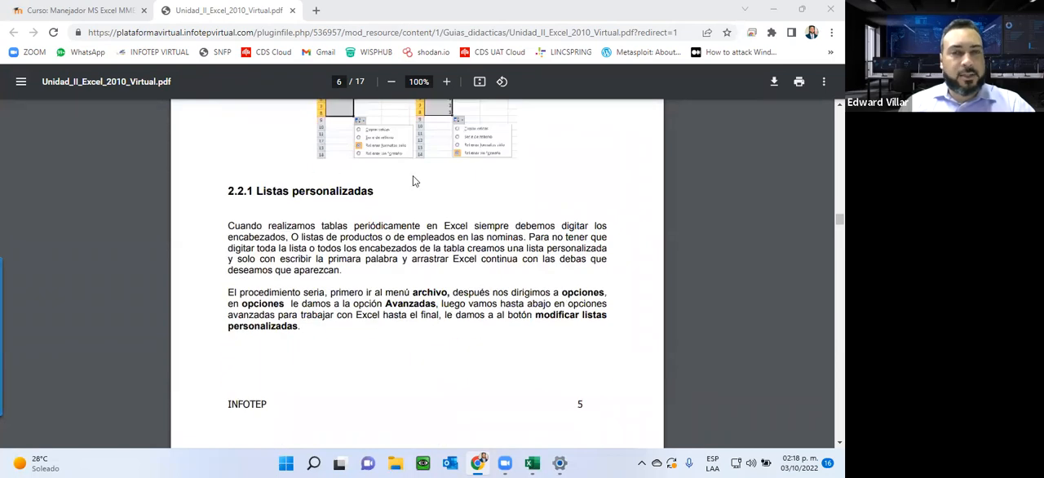
scroll(298, 221, down, 1)
scroll(297, 221, down, 9)
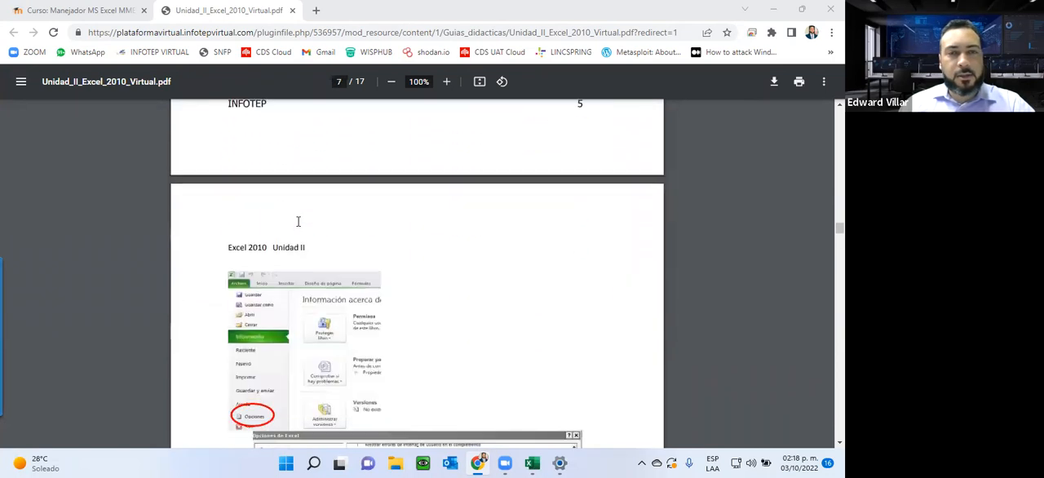
scroll(297, 221, down, 19)
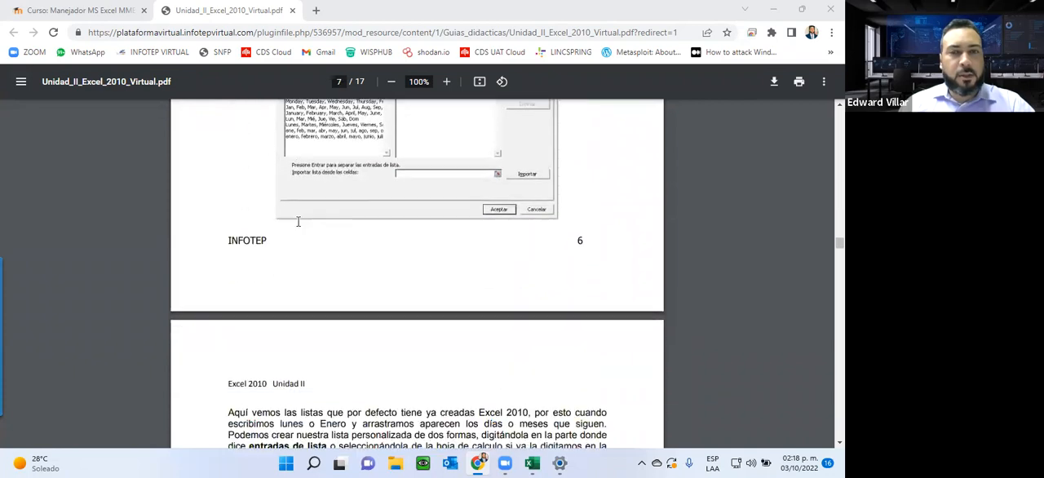
scroll(297, 221, down, 20)
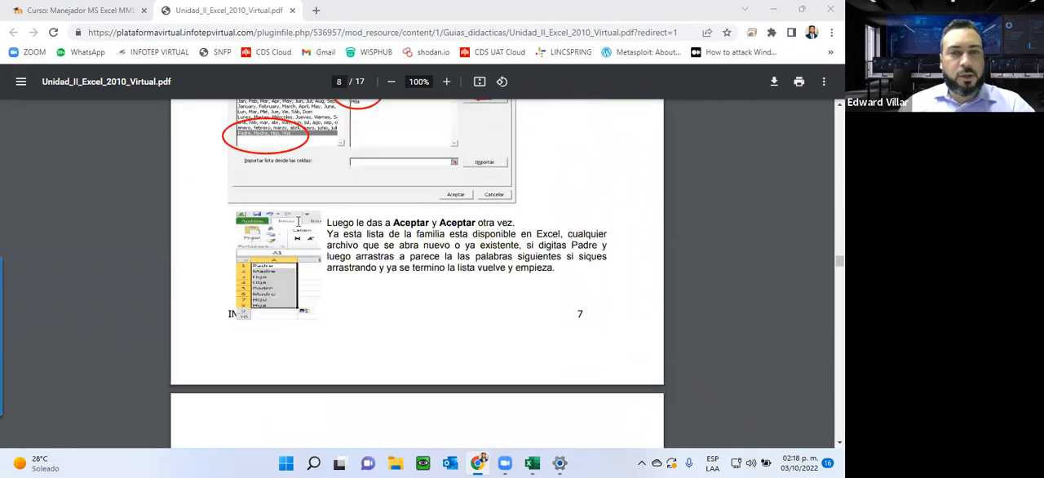
scroll(297, 221, down, 18)
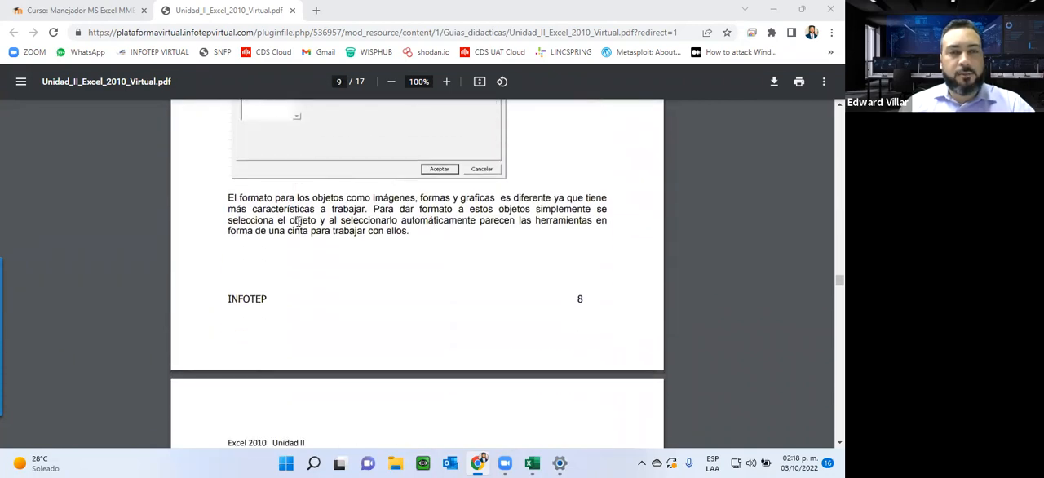
scroll(298, 221, down, 5)
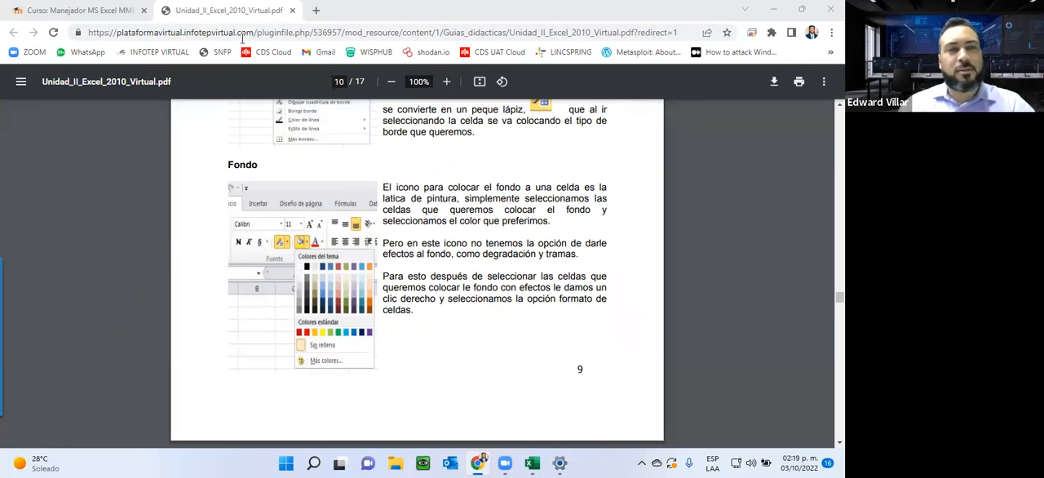
Step: Close the Unidad 2 guide's tab and preview, and open "Foro de la Unidad 2" in a new browser tab
click(291, 10)
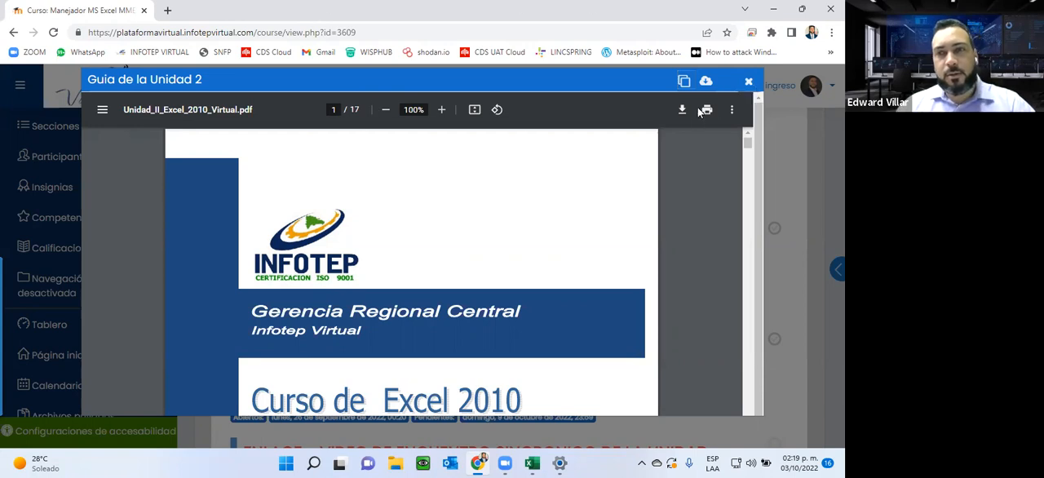
click(748, 80)
scroll(360, 244, down, 2)
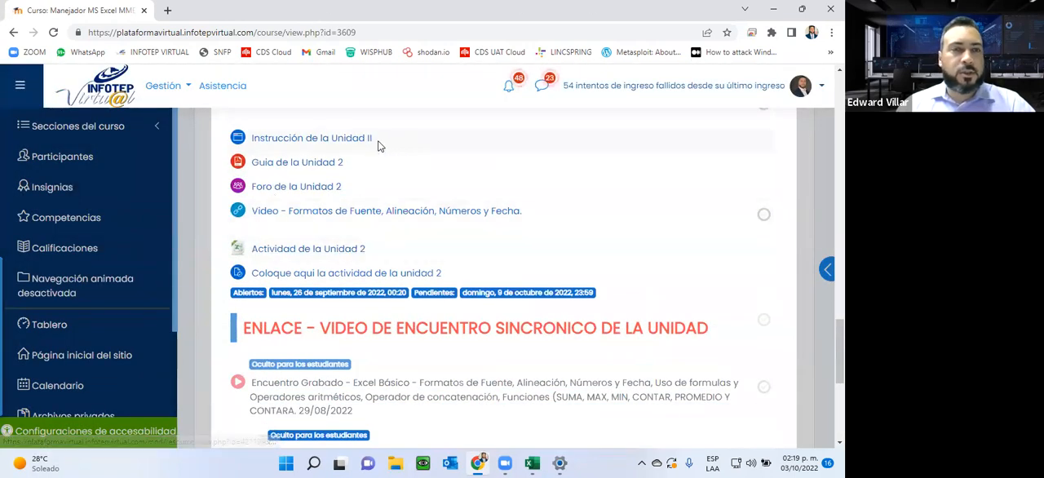
right_click(273, 188)
click(320, 200)
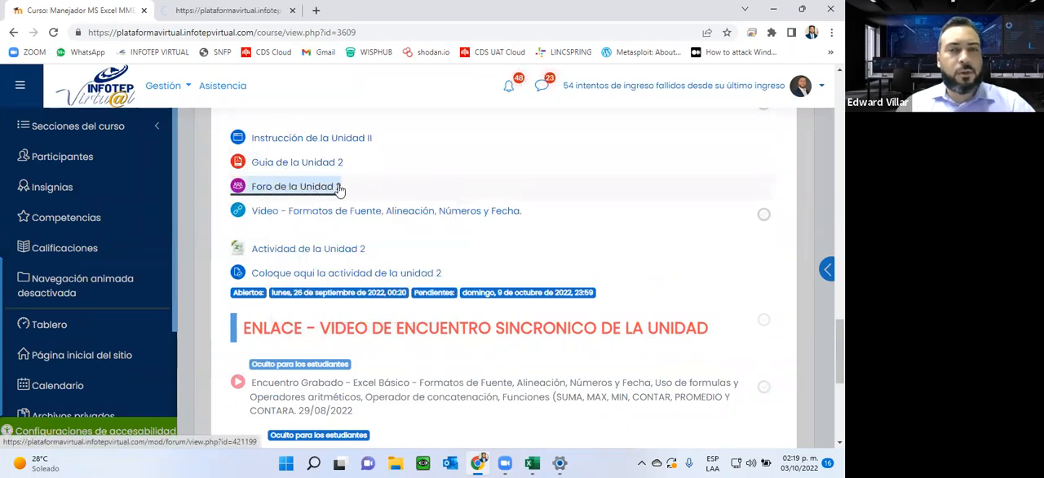
Step: Read the "Foro de la Unidad 2" page and highlight its greeting and question about the use of custom lists
click(228, 16)
scroll(375, 171, down, 3)
scroll(375, 171, up, 2)
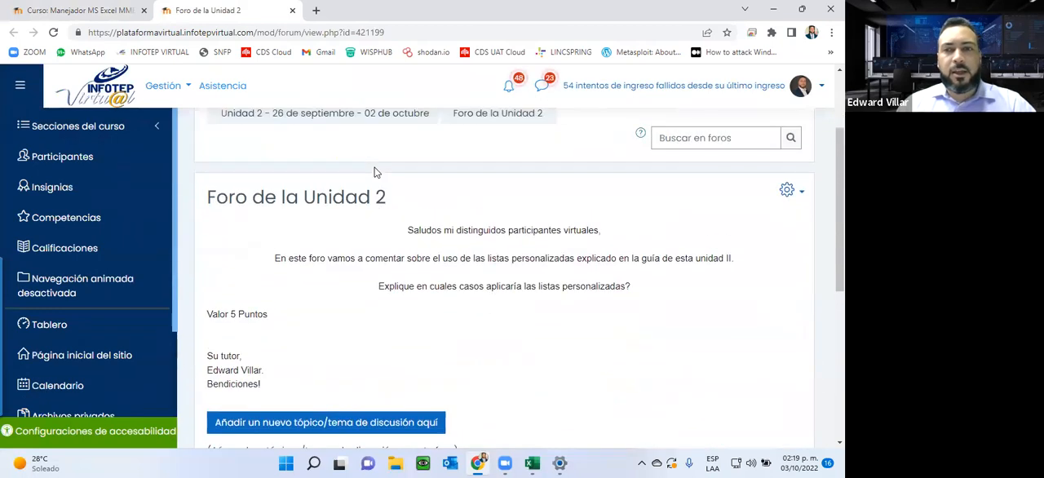
drag(421, 230, 553, 298)
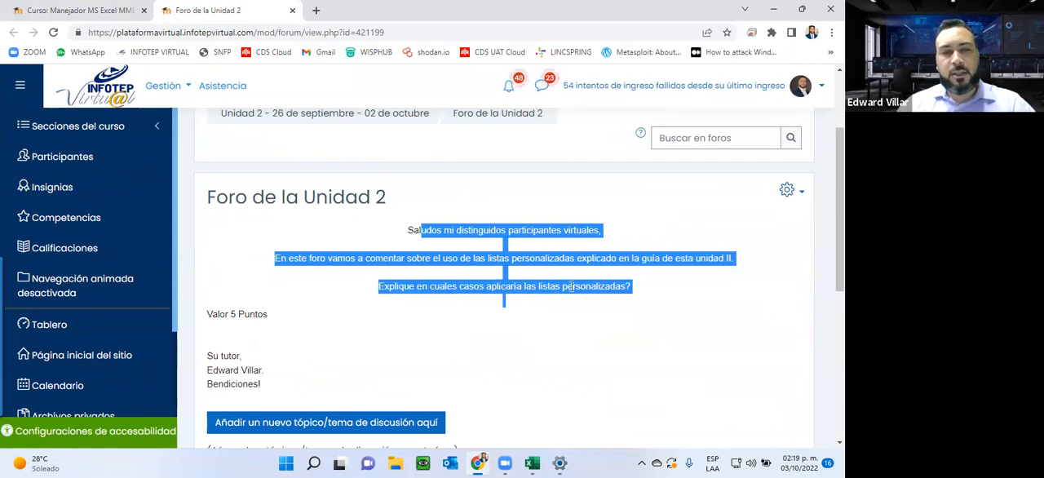
Step: Switch to Excel, create a blank workbook and maximize its window
click(528, 462)
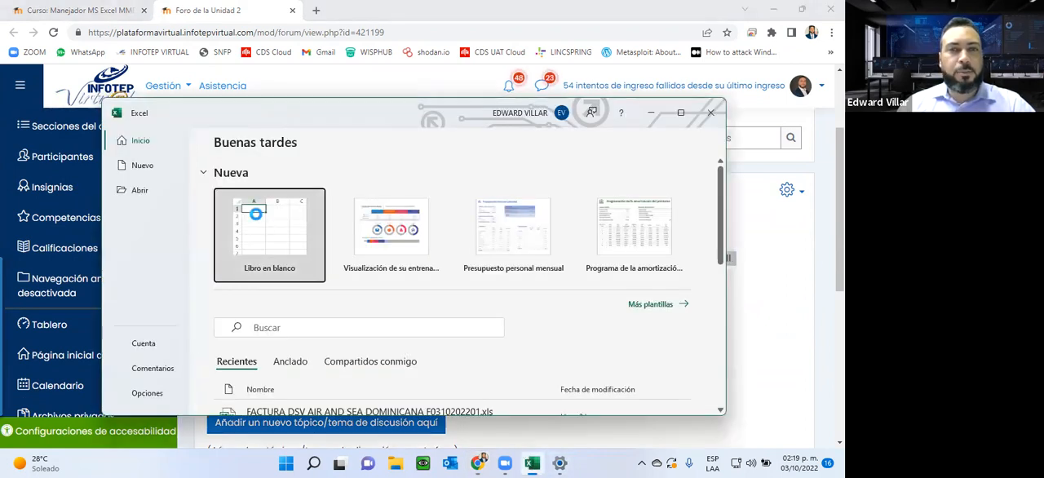
click(258, 216)
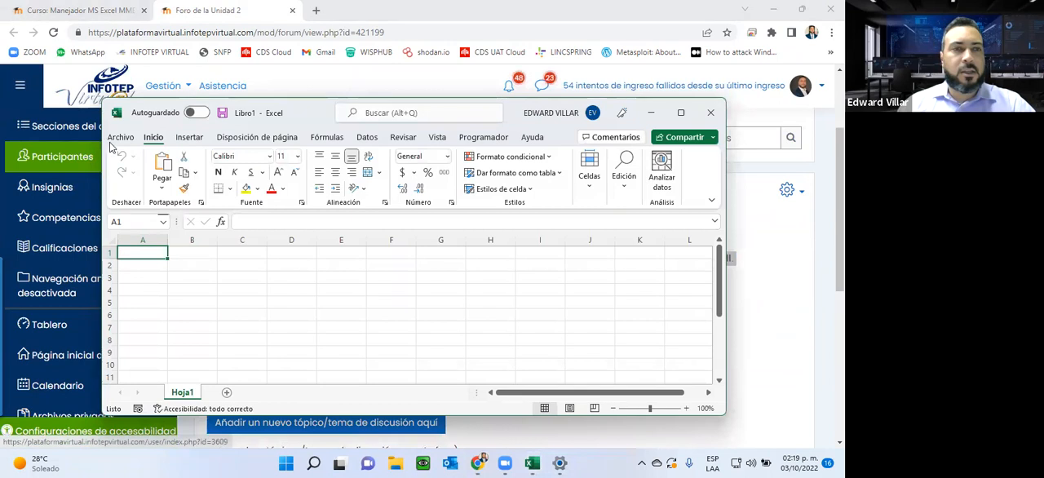
click(120, 137)
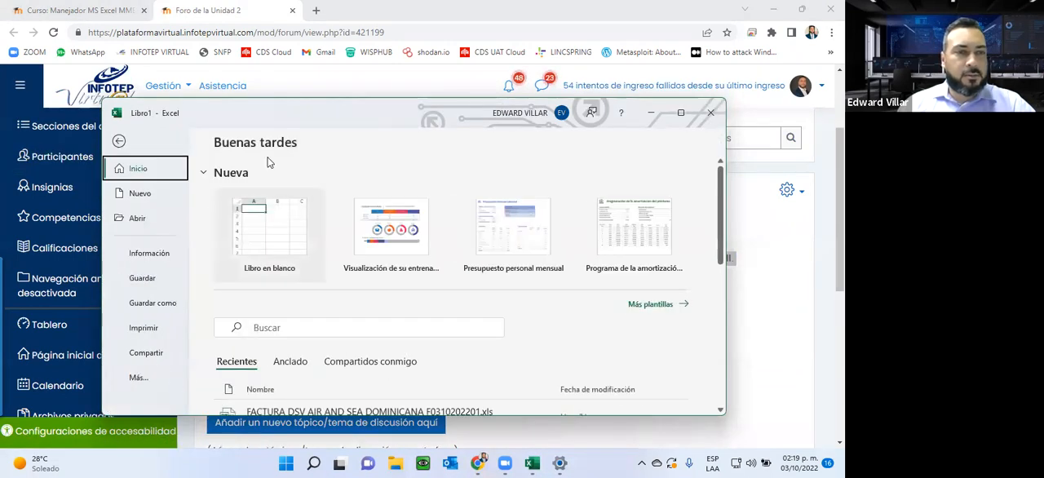
double_click(246, 102)
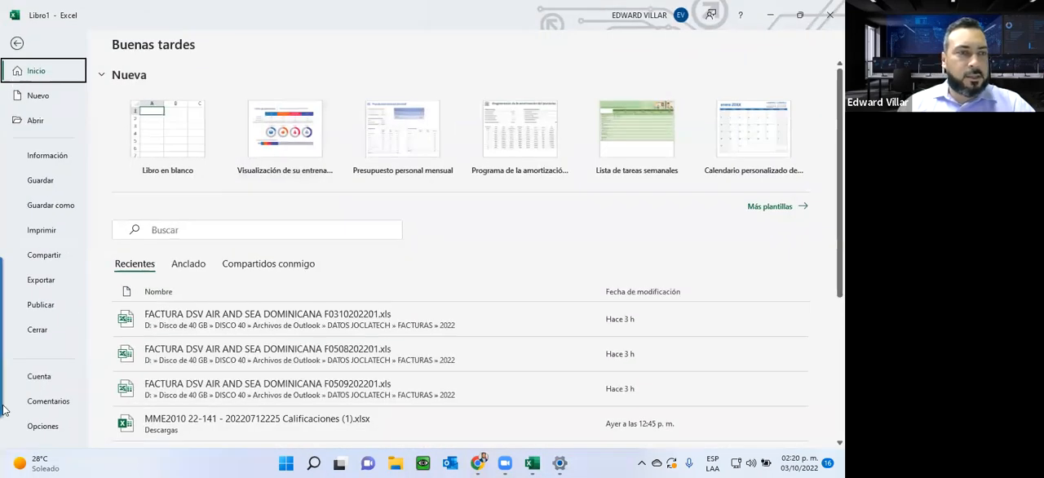
Step: Make English the preferred Office display language in the Excel options, ahead of Spanish, and apply the change
click(38, 428)
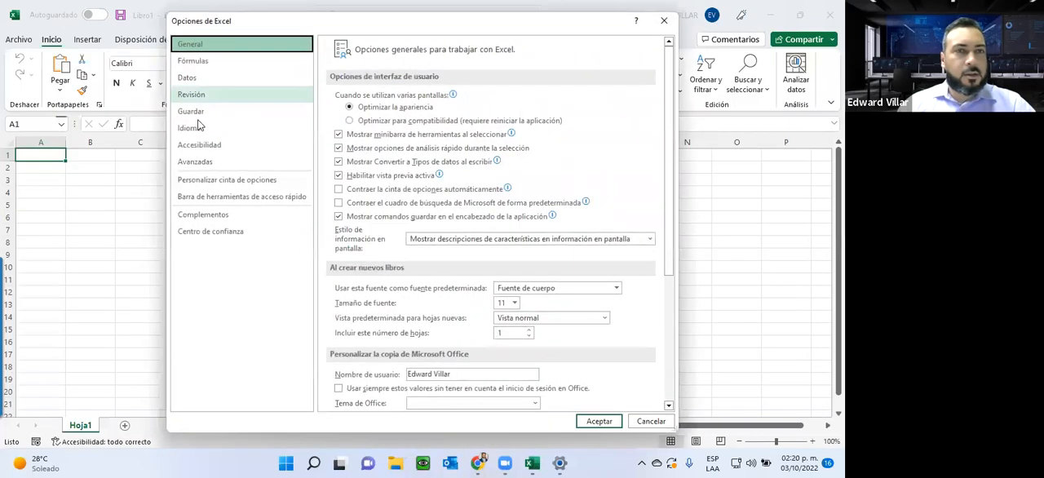
click(196, 129)
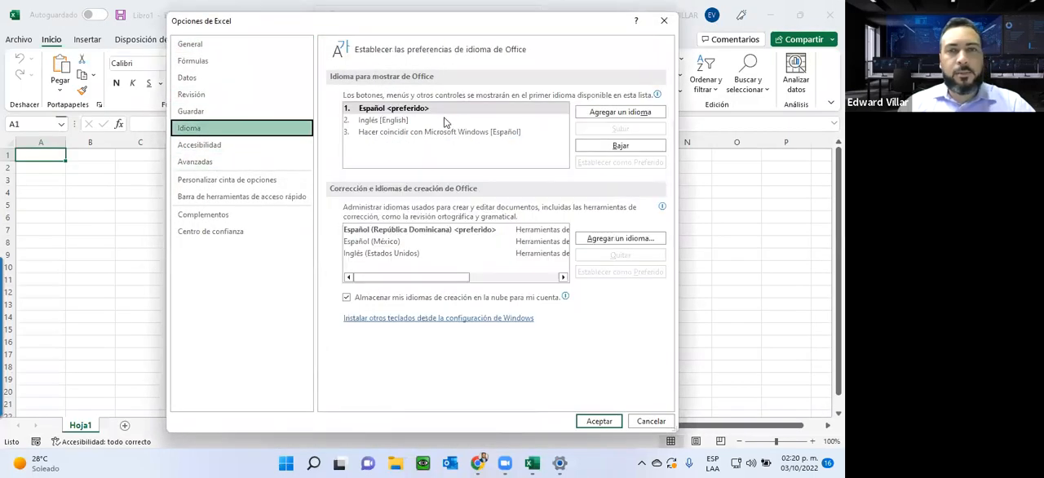
click(444, 119)
click(645, 135)
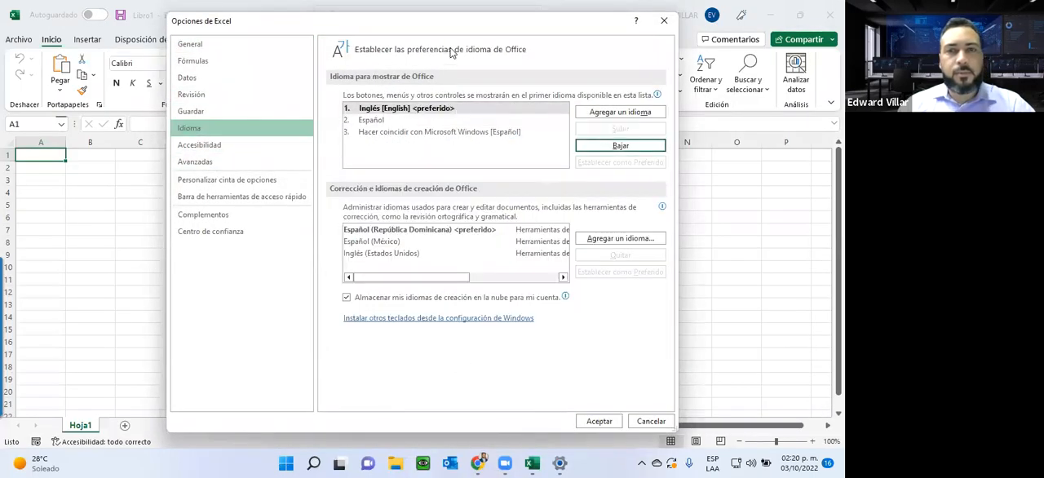
drag(445, 23, 435, 3)
click(578, 408)
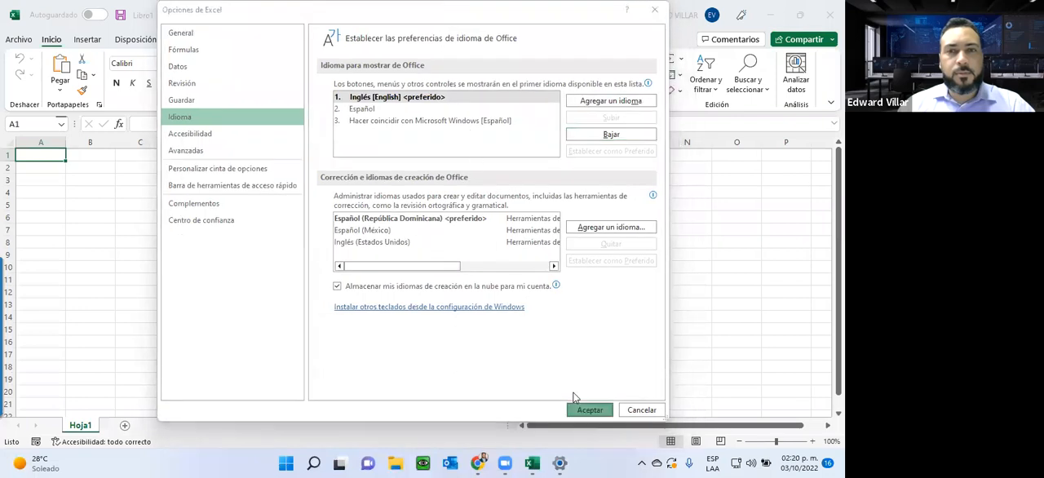
click(520, 274)
Step: Close Excel and restart it with a new blank workbook
click(830, 14)
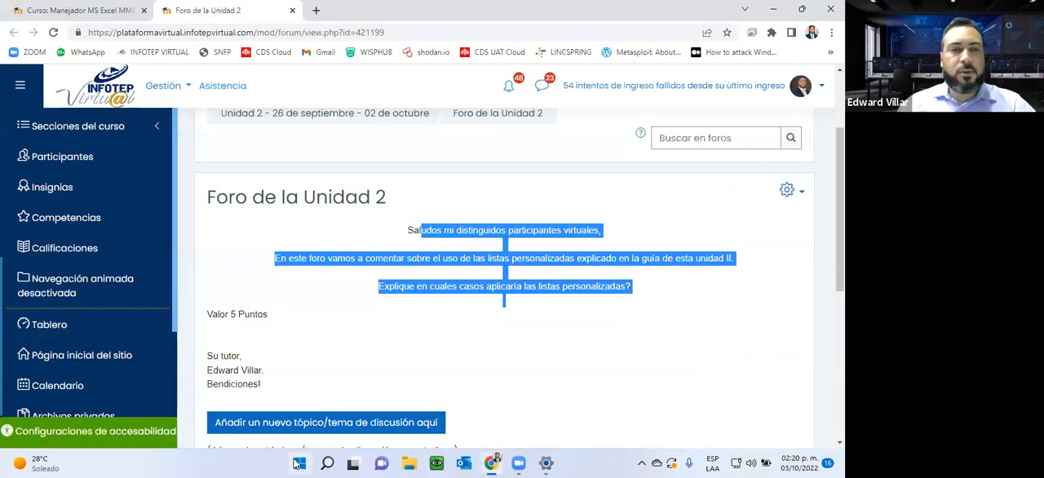
click(300, 463)
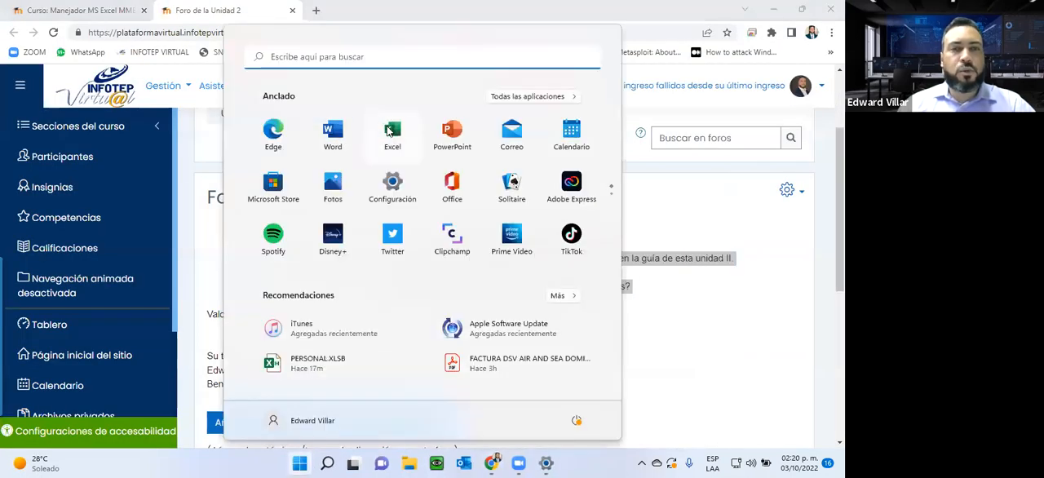
click(393, 130)
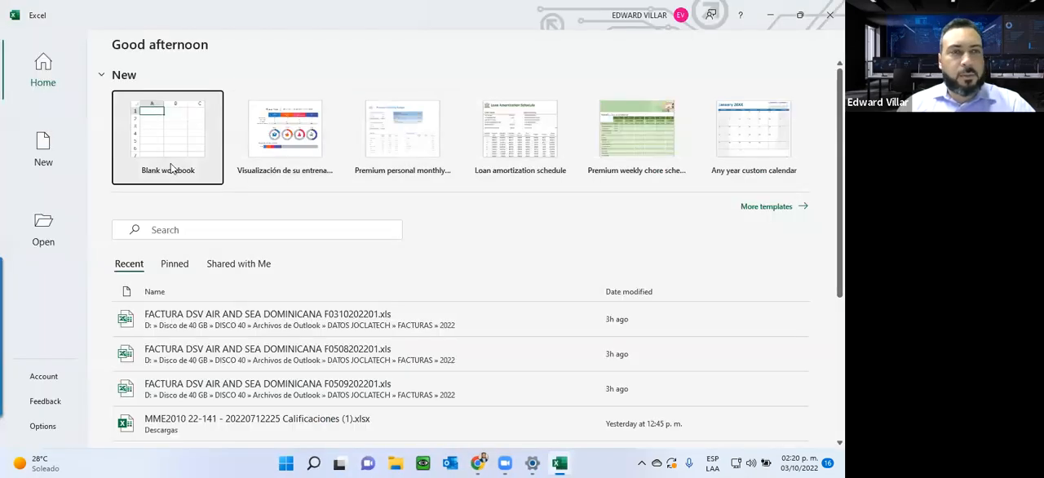
click(168, 155)
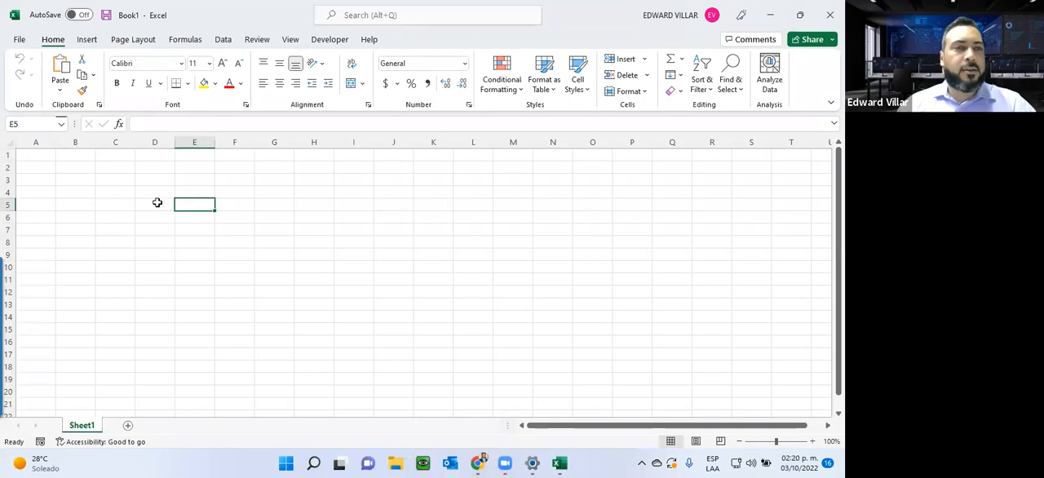
Step: Enter "Monday" in cell D5, "Lunes" in E5 and "Enero" in F5
click(157, 202)
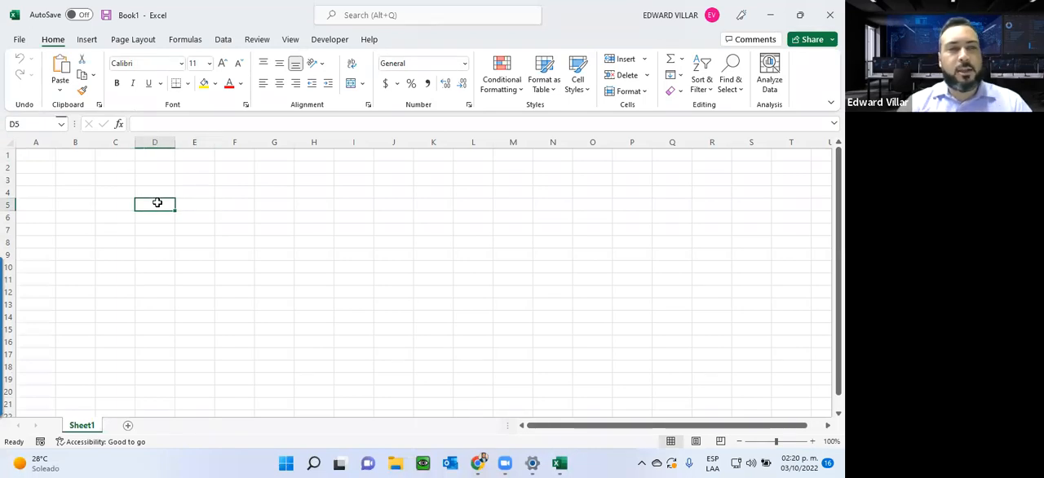
text(Monday)
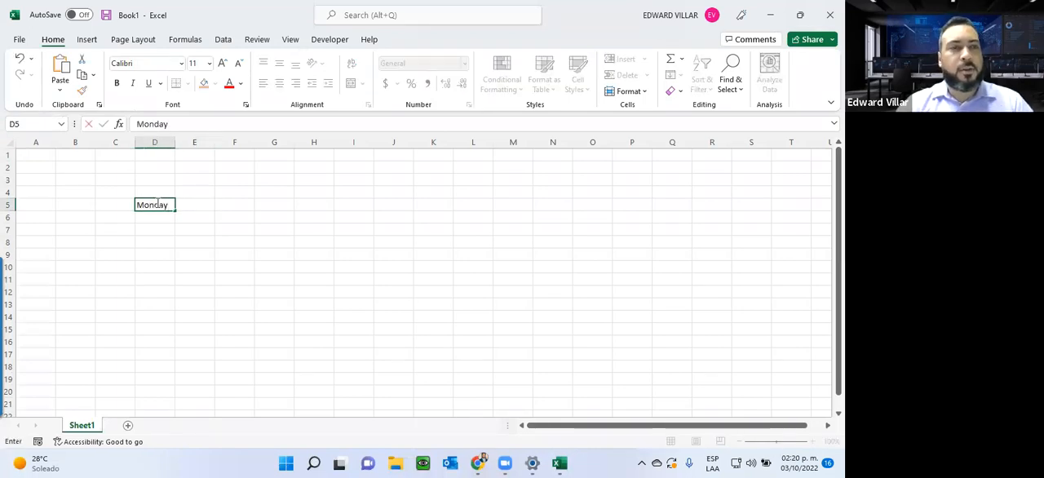
key(Return)
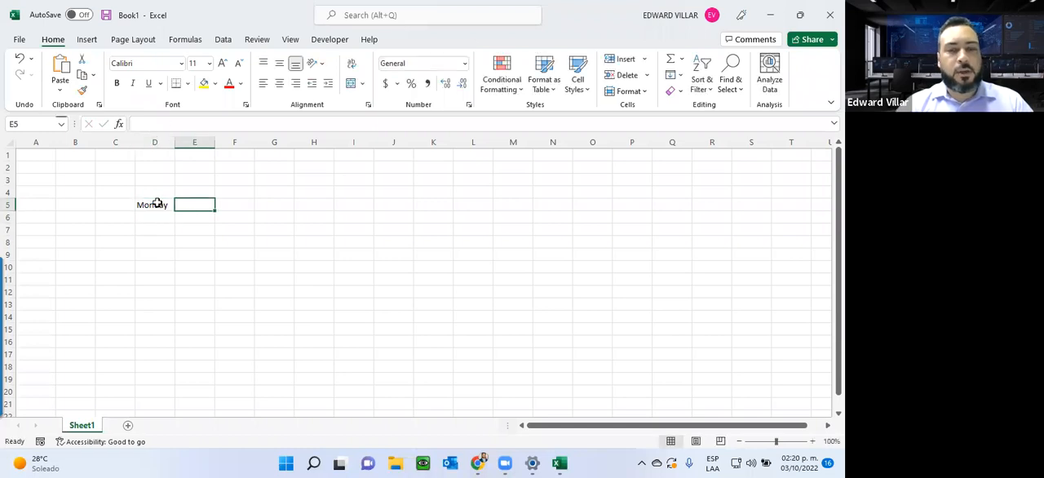
text(Lunes)
key(Return)
key(Up)
key(Right)
text(Ene)
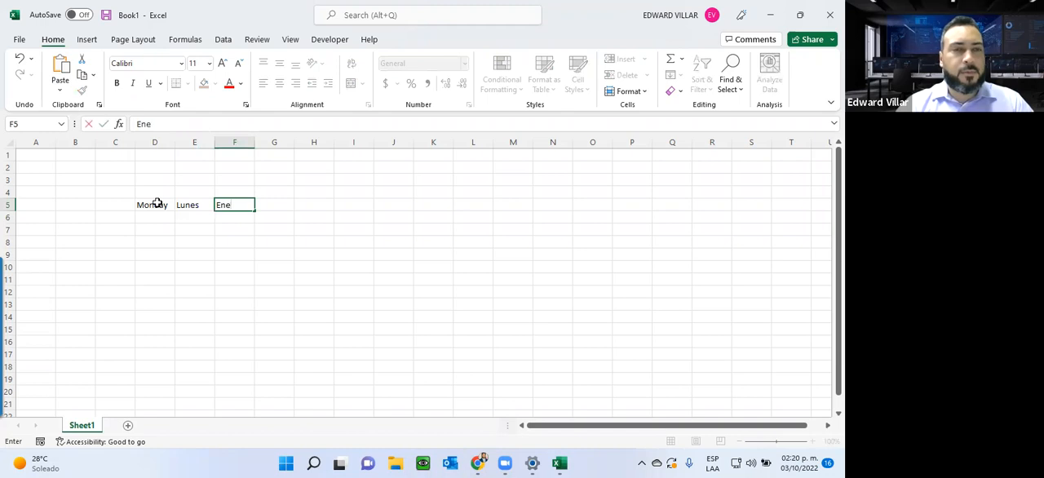
key(Return)
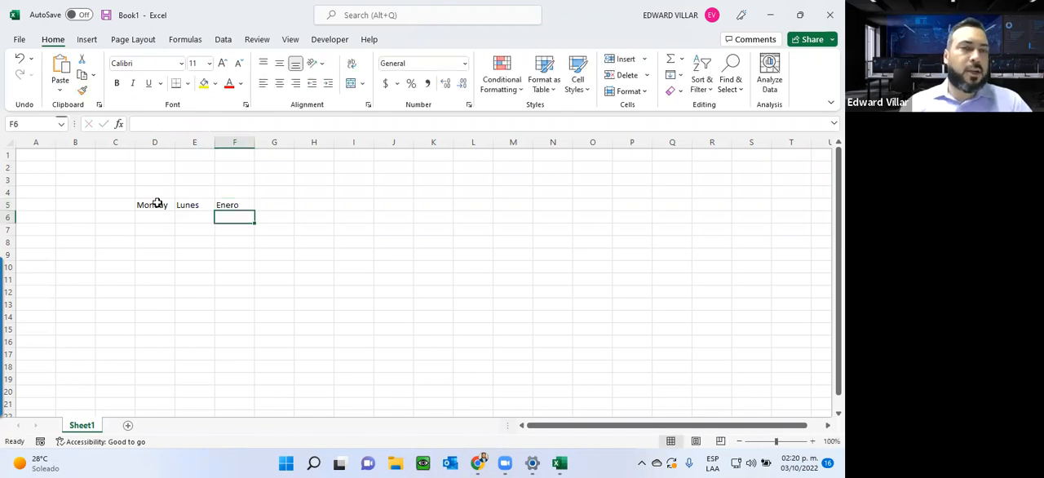
Step: Autofill the English weekdays from D5 down to D14 and fit column D to its contents
click(157, 203)
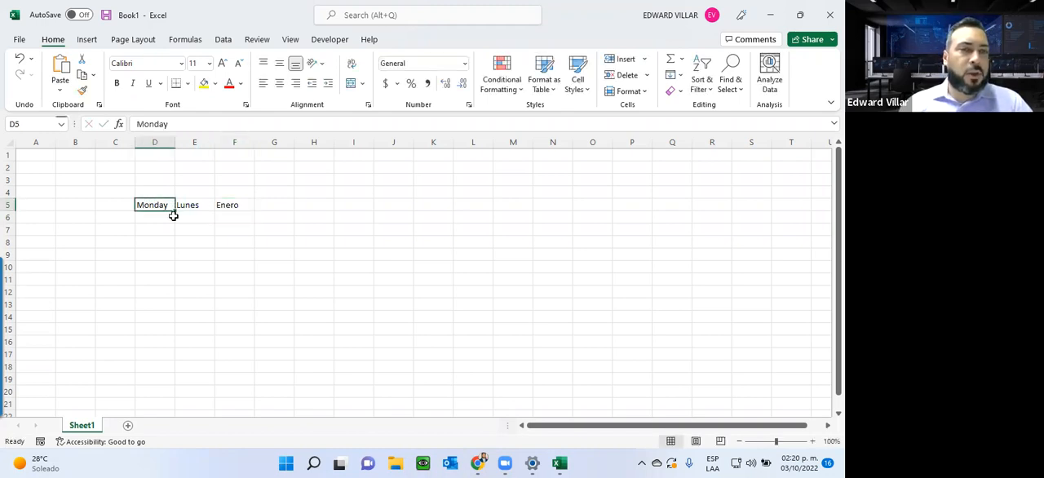
drag(174, 211, 176, 324)
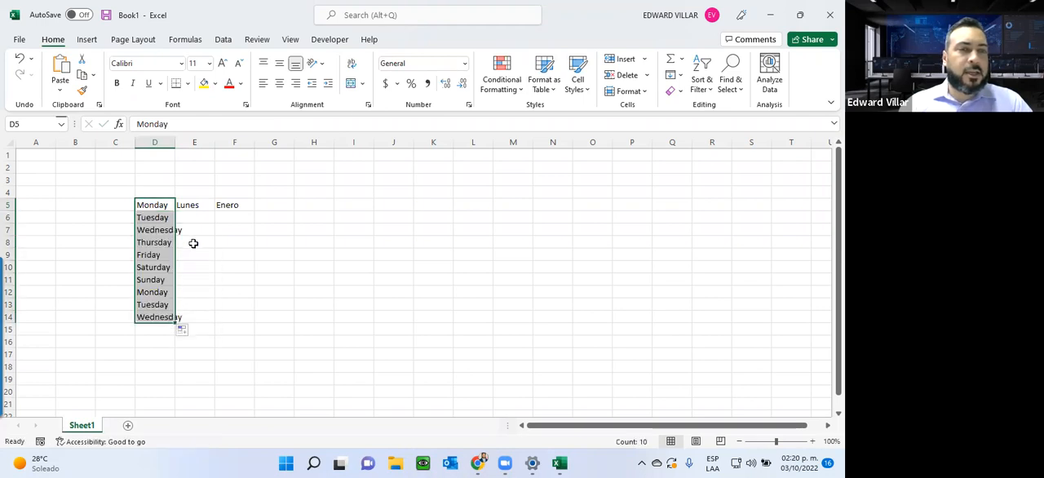
double_click(175, 142)
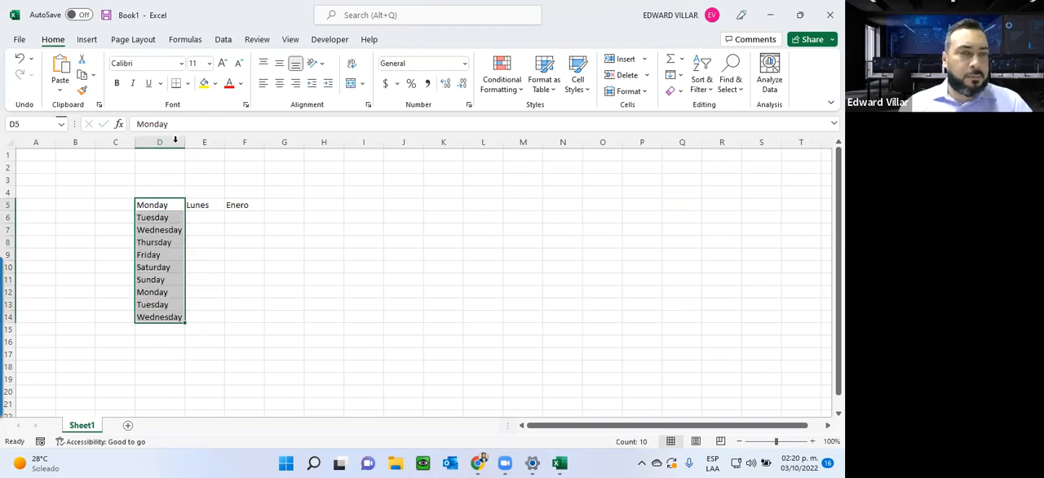
Step: Autofill the Spanish weekdays from E5 down to E14 and fit column E to its contents
click(206, 203)
drag(223, 211, 220, 322)
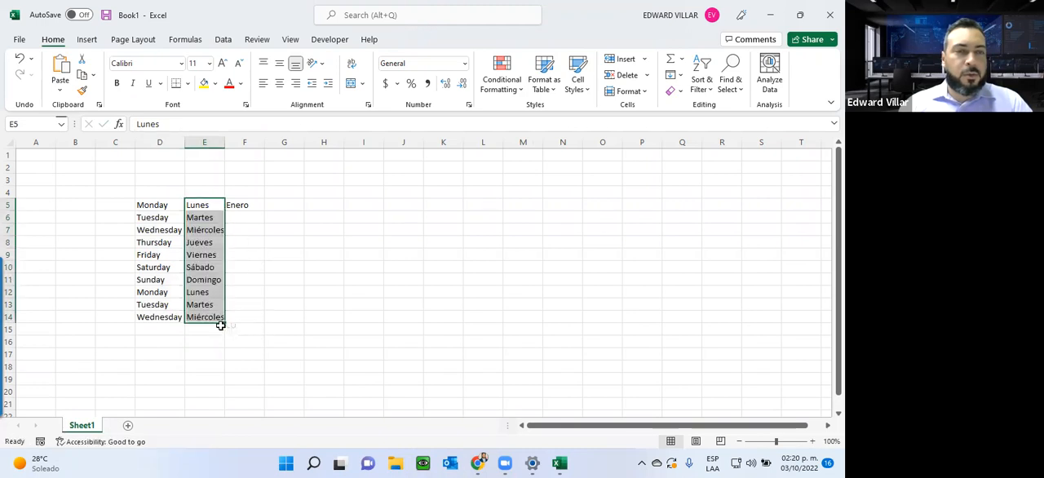
double_click(227, 141)
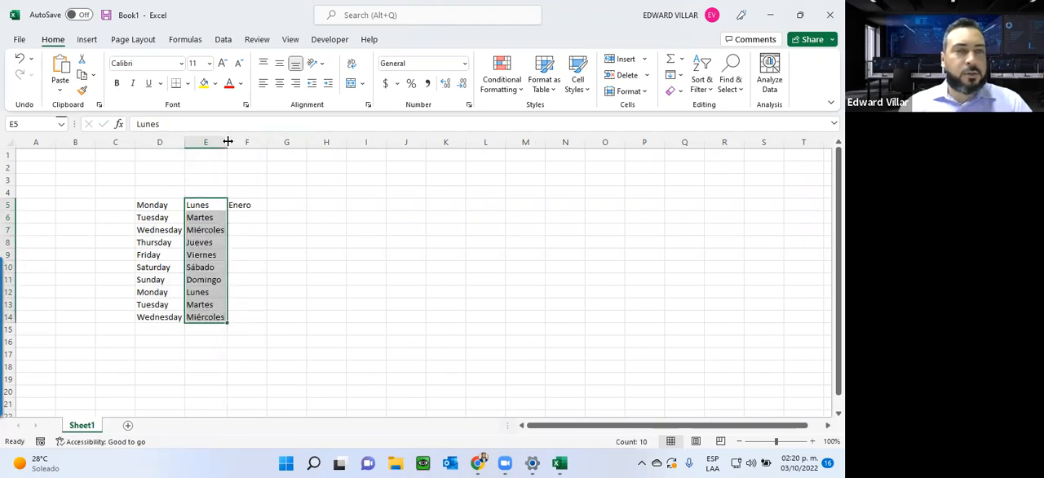
Step: Autofill the Spanish months from F5 down to F15, then select the empty cell H5
click(251, 209)
drag(266, 208, 273, 334)
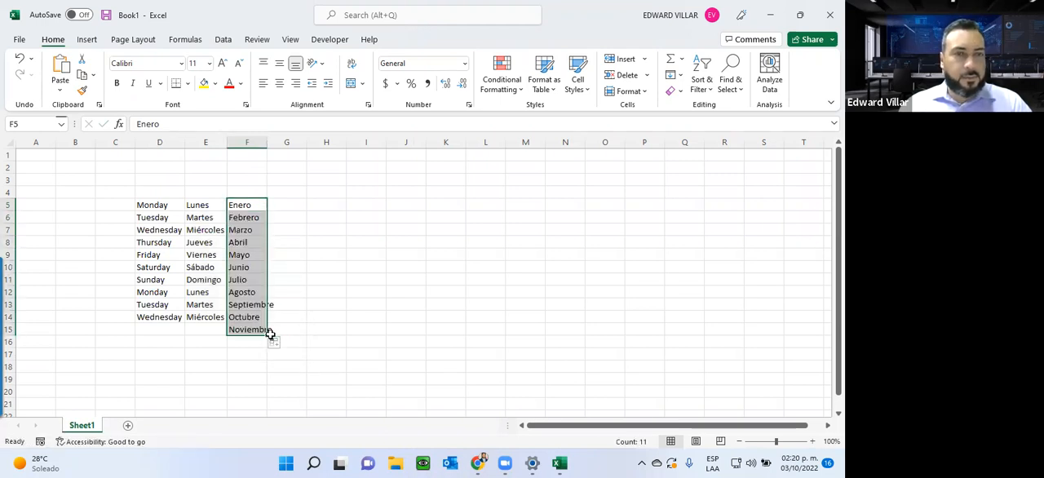
click(422, 232)
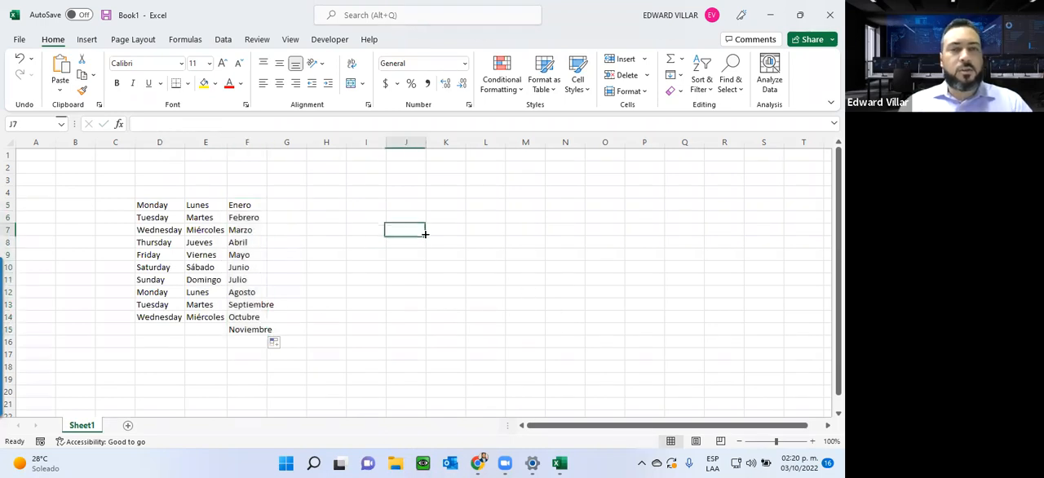
click(320, 209)
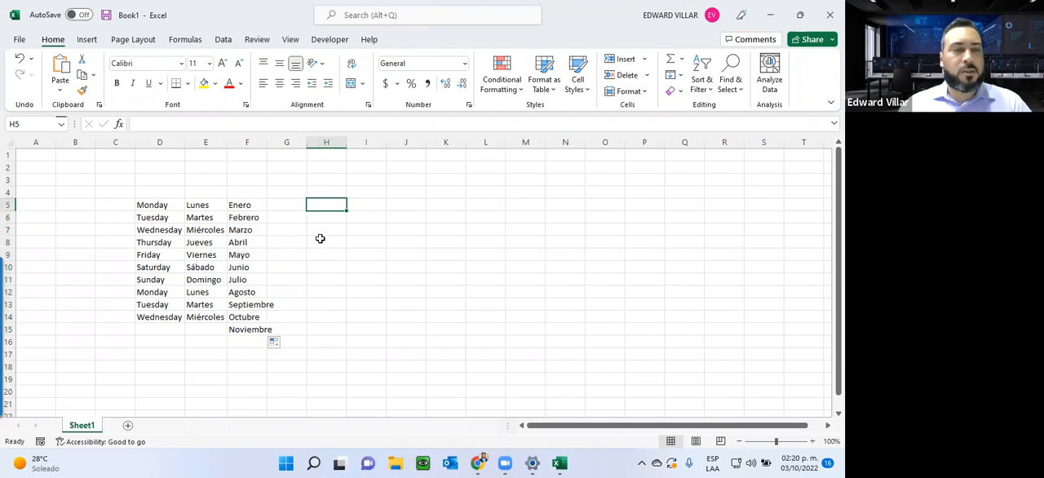
Step: Open the Custom Lists editor from the advanced Excel options, ready for a new list's entries
click(19, 39)
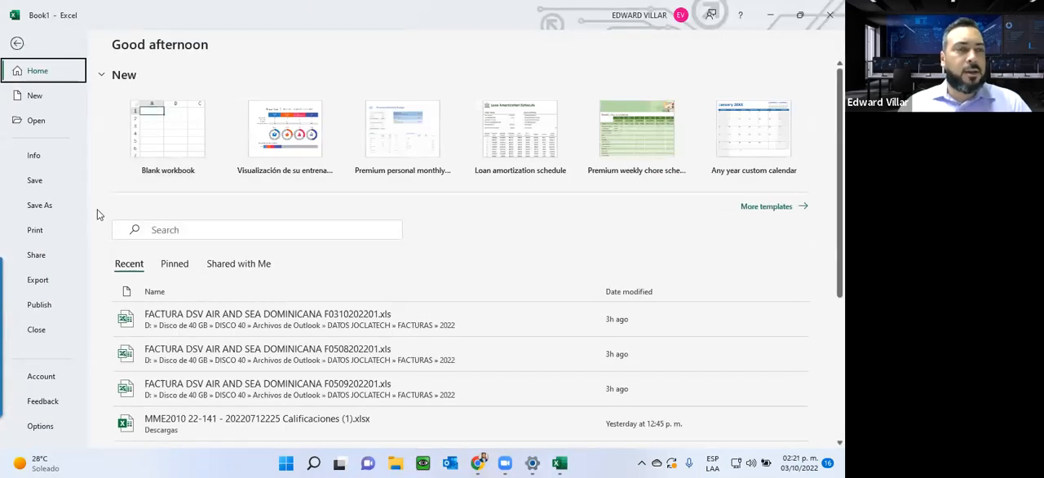
click(39, 426)
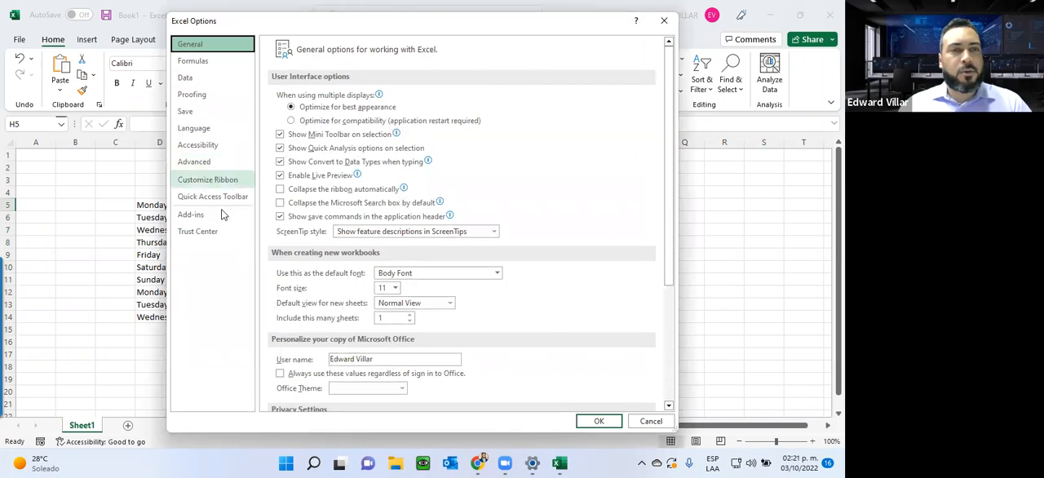
click(216, 162)
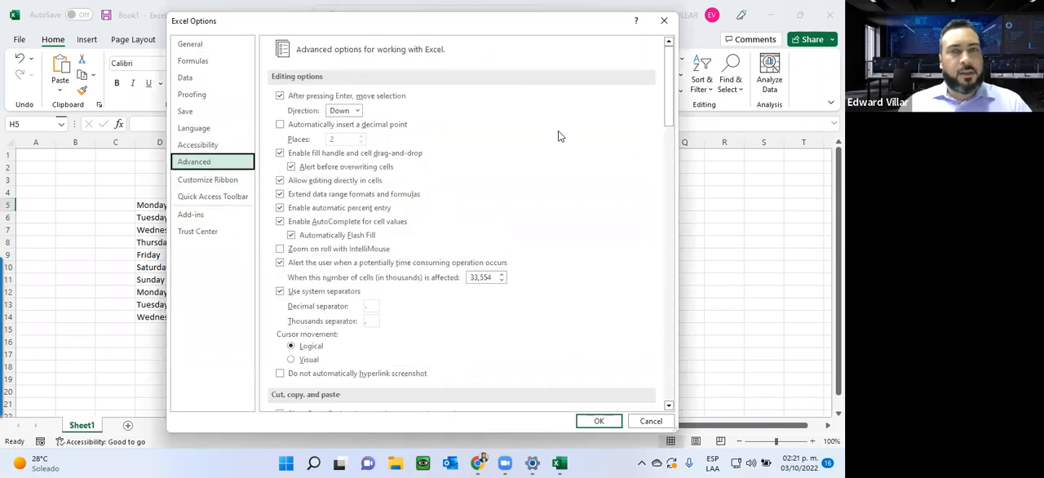
drag(667, 93, 632, 363)
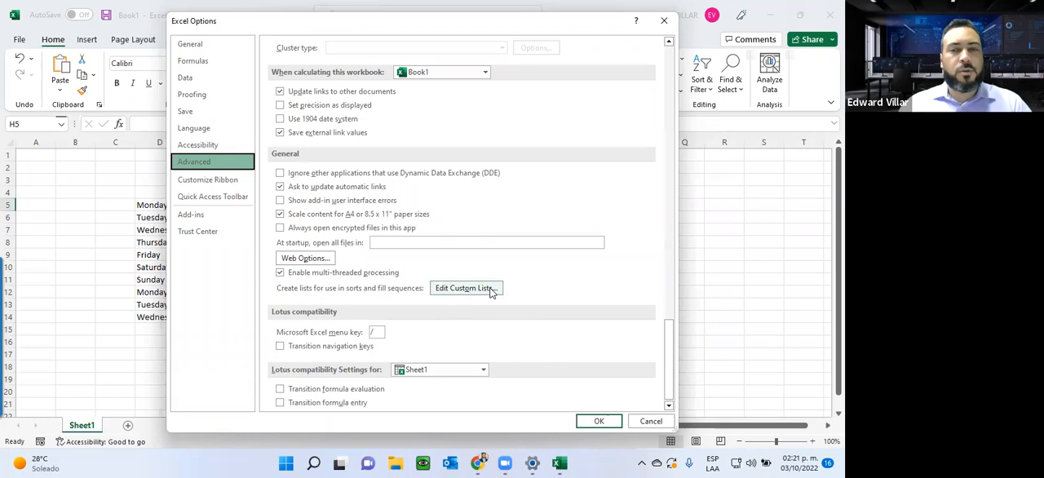
click(489, 290)
click(283, 114)
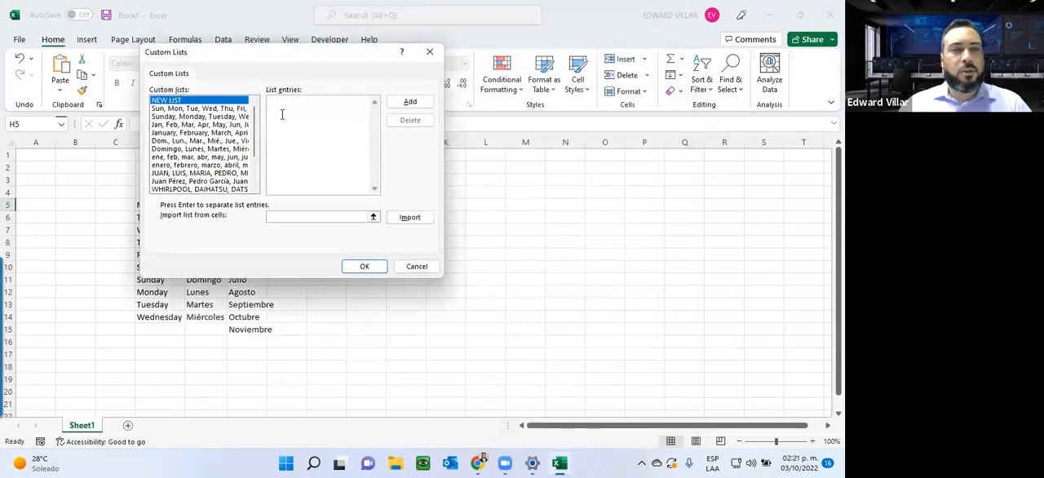
Step: Delete the custom list containing WHIRLPOOL, DAIHATSU, DATSUN and ELECTROLUX and confirm the deletion
drag(255, 137, 255, 163)
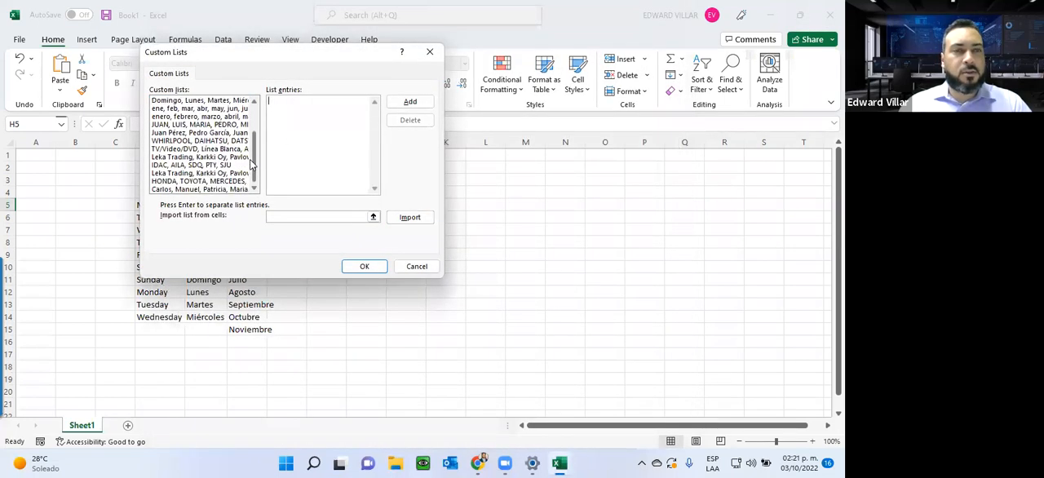
click(181, 142)
click(404, 121)
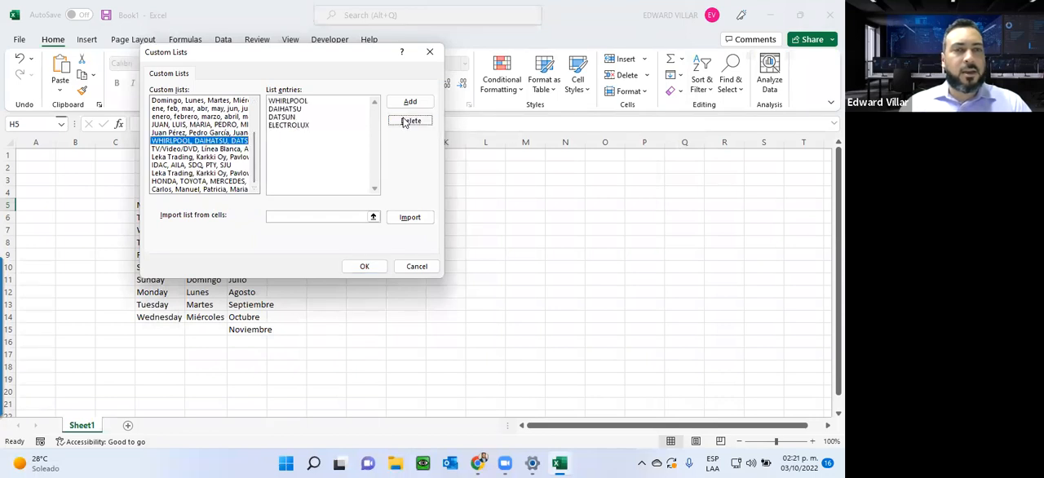
click(402, 264)
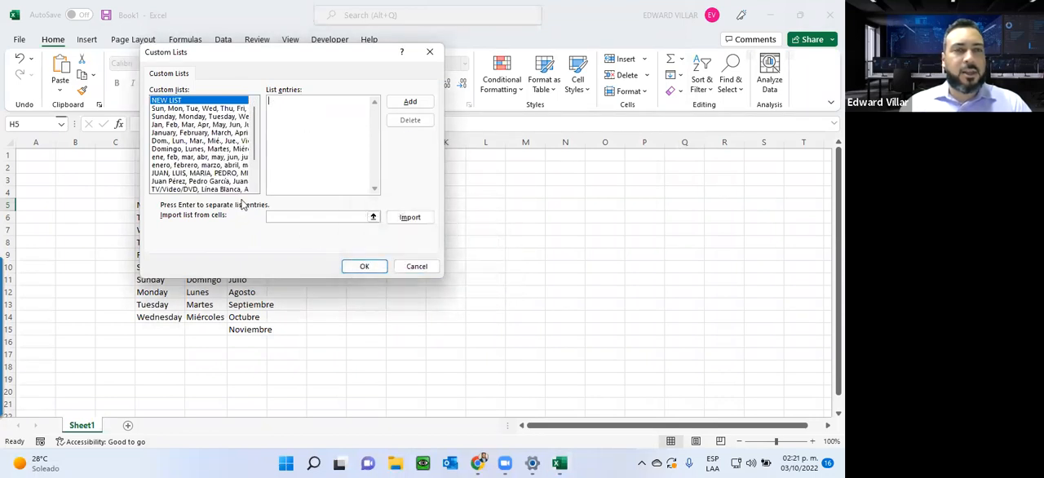
Step: Review the car-brand, first-name, Spanish weekday and Spanish month custom lists, and close the options without changes
scroll(228, 188, down, 3)
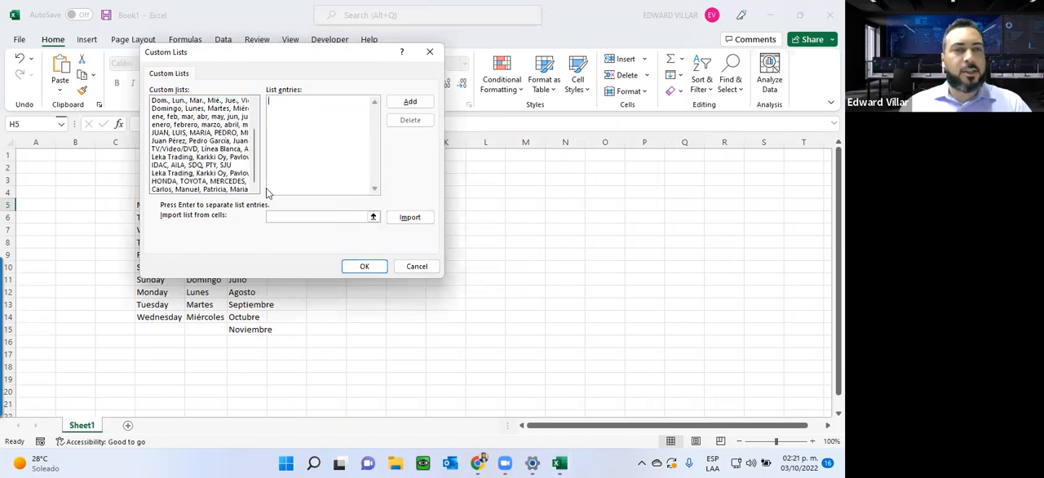
click(175, 181)
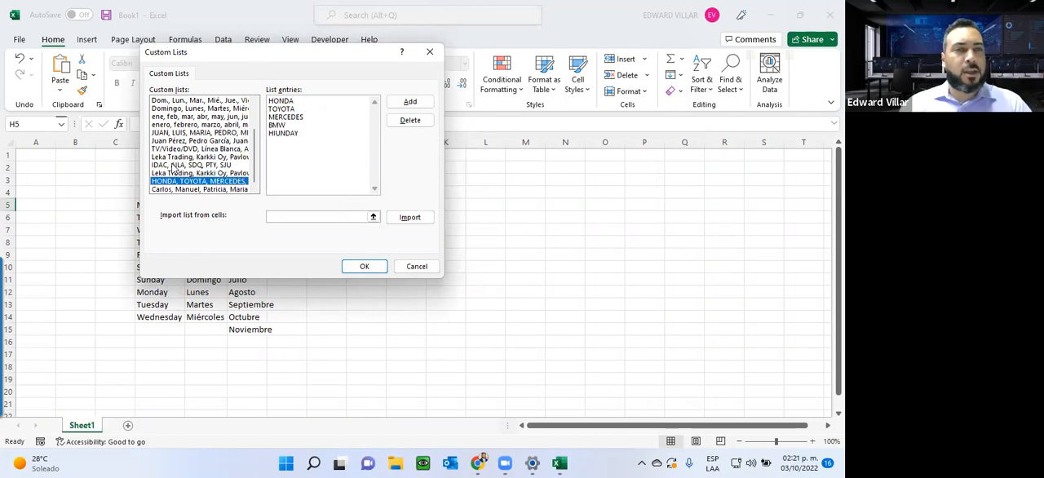
click(163, 189)
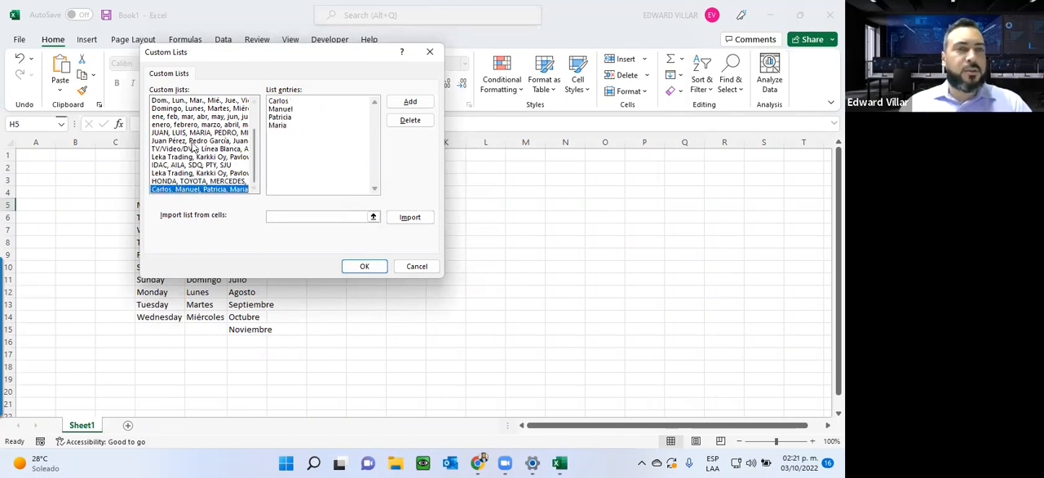
click(168, 108)
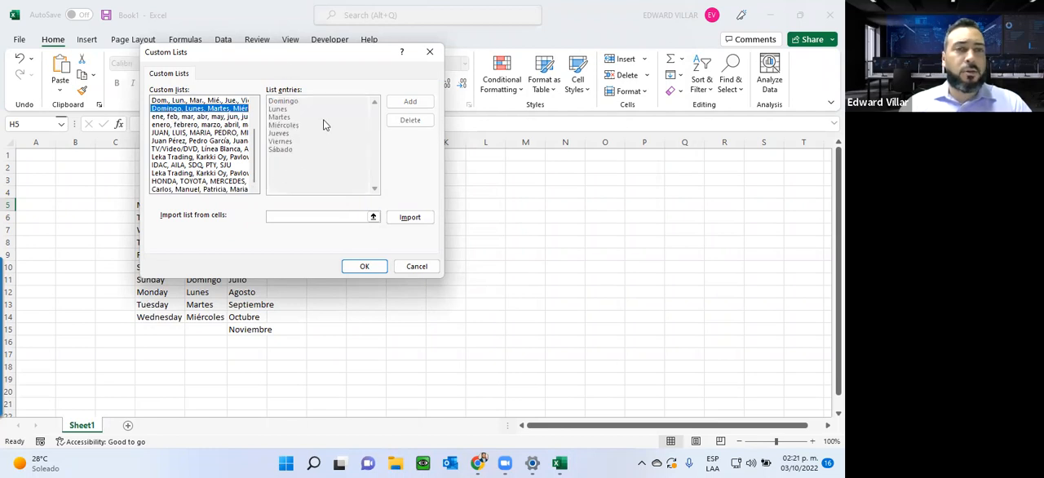
click(195, 125)
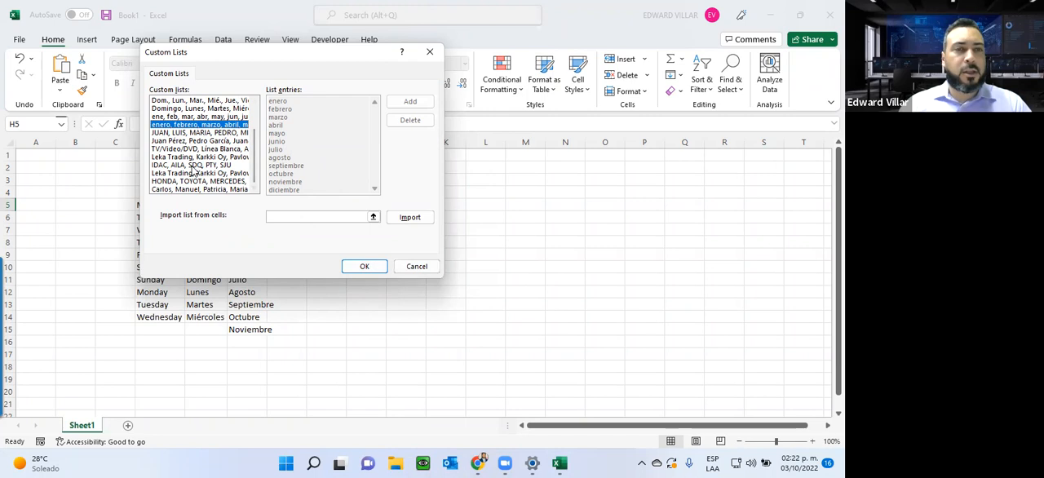
click(416, 265)
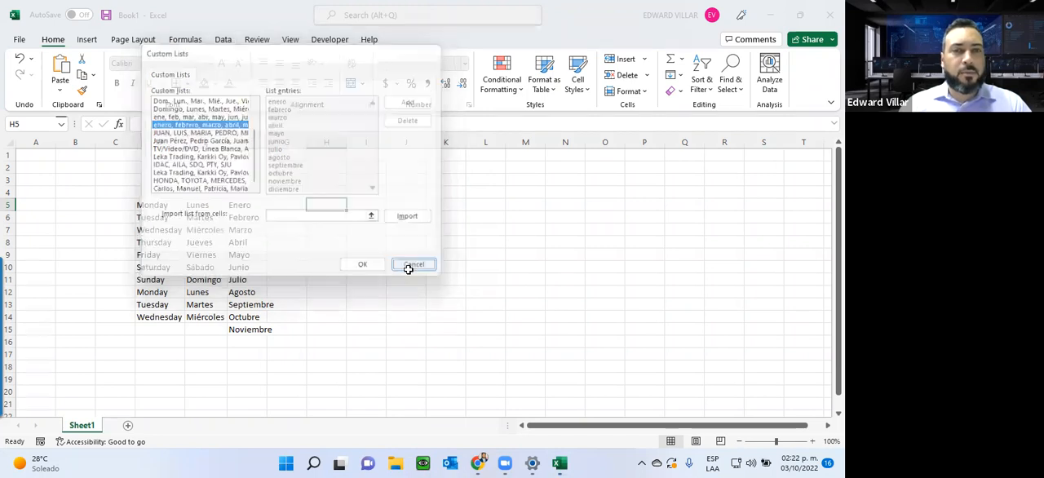
click(664, 20)
Step: Reopen the Custom Lists editor from the advanced Excel options
click(16, 43)
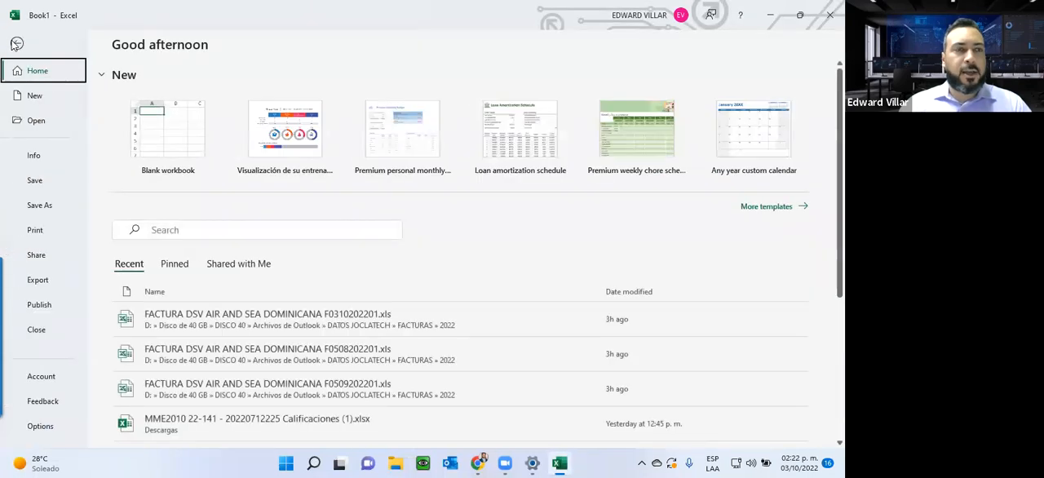
click(37, 426)
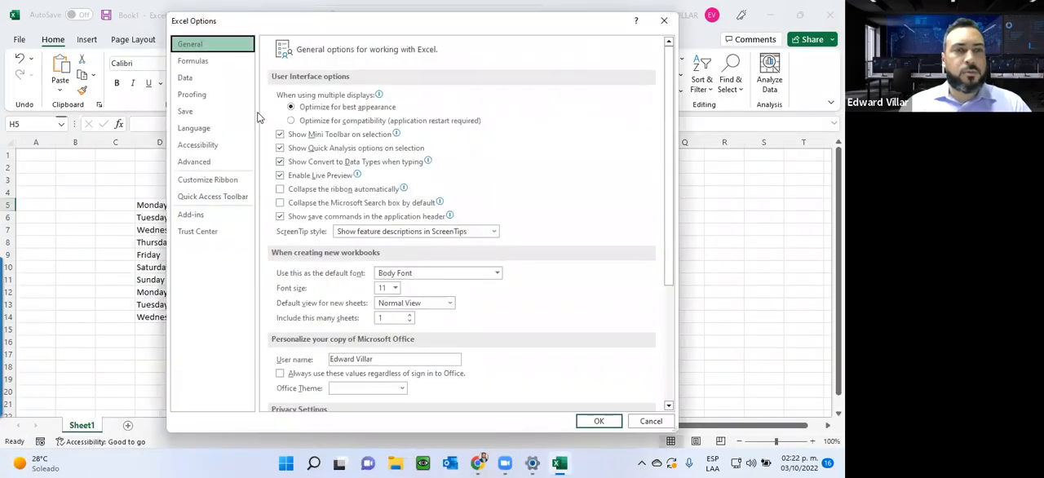
click(193, 163)
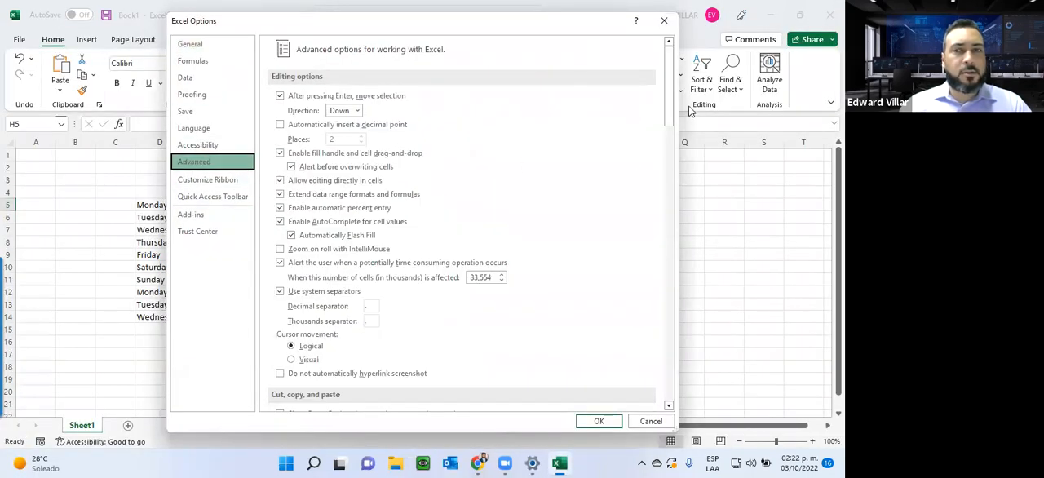
drag(668, 106, 650, 389)
click(461, 282)
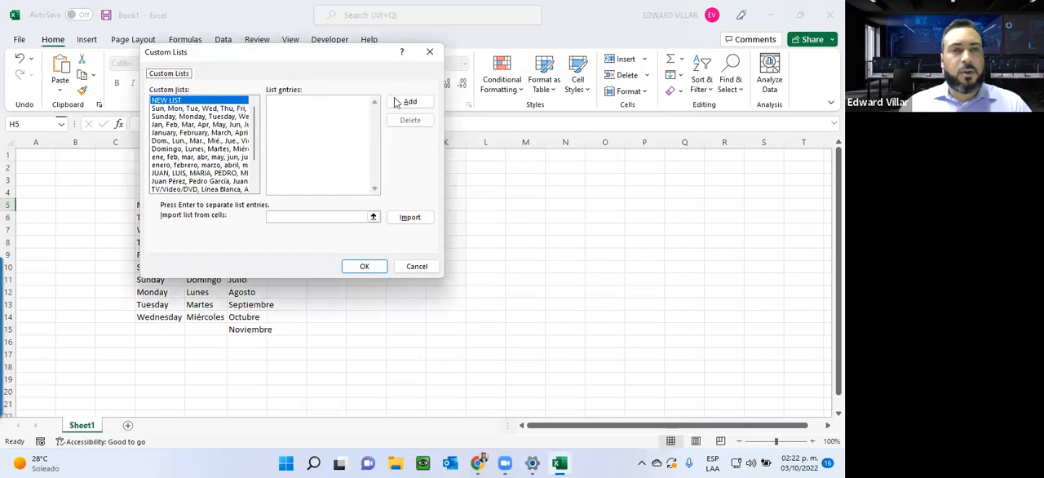
Step: Add a new custom list of five first names separated by commas and confirm the Excel options
click(411, 103)
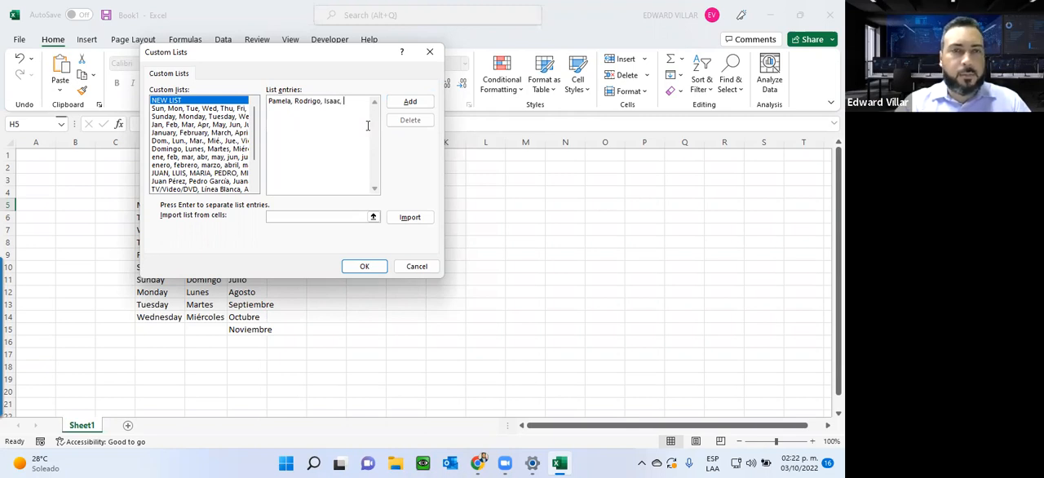
text(oberto, Lisa)
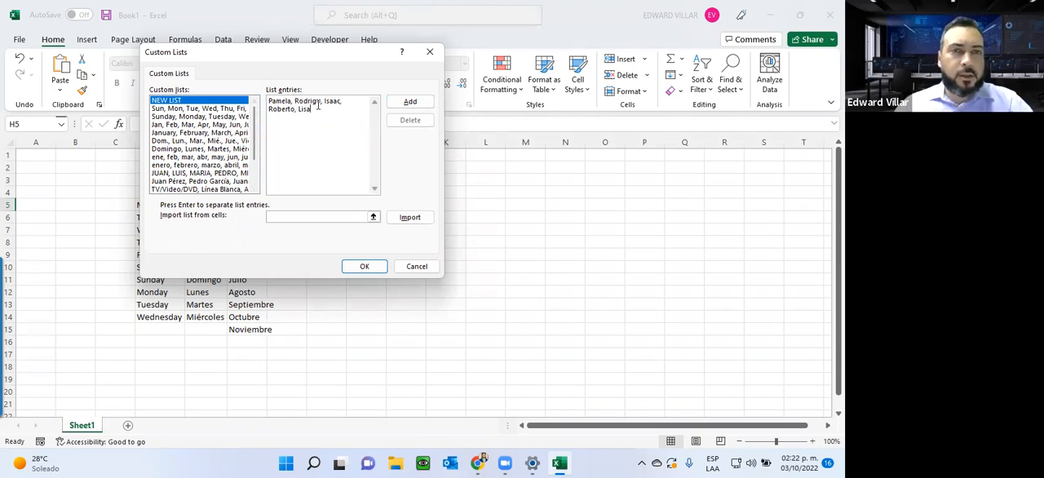
click(416, 102)
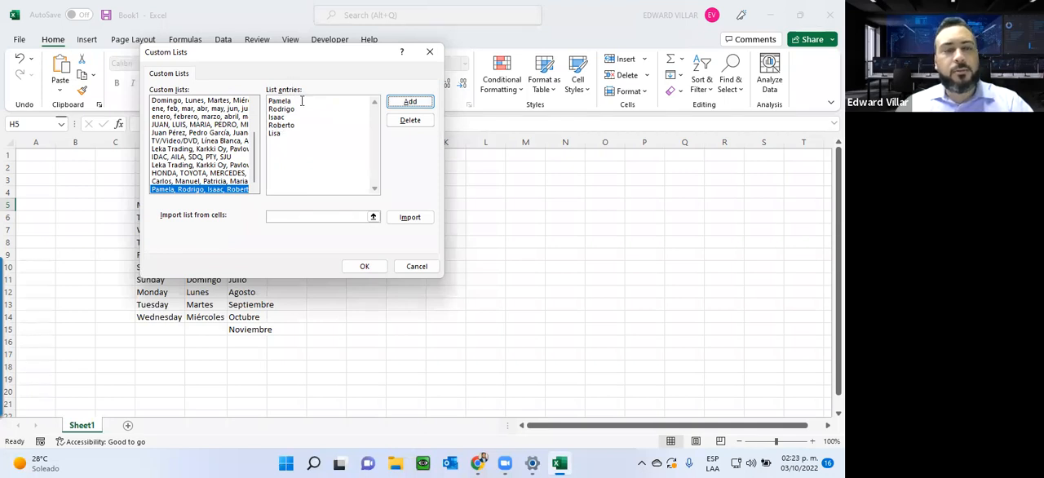
click(364, 266)
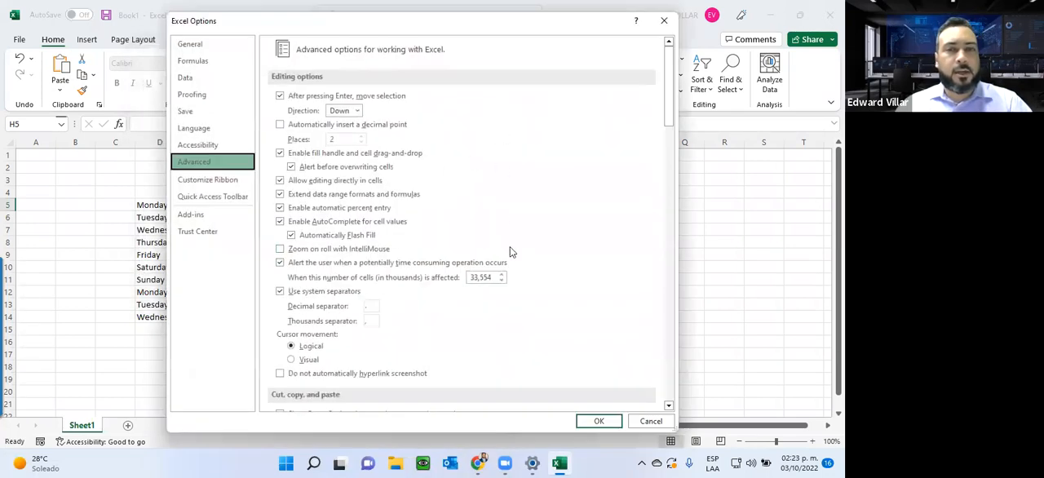
drag(515, 22, 513, 9)
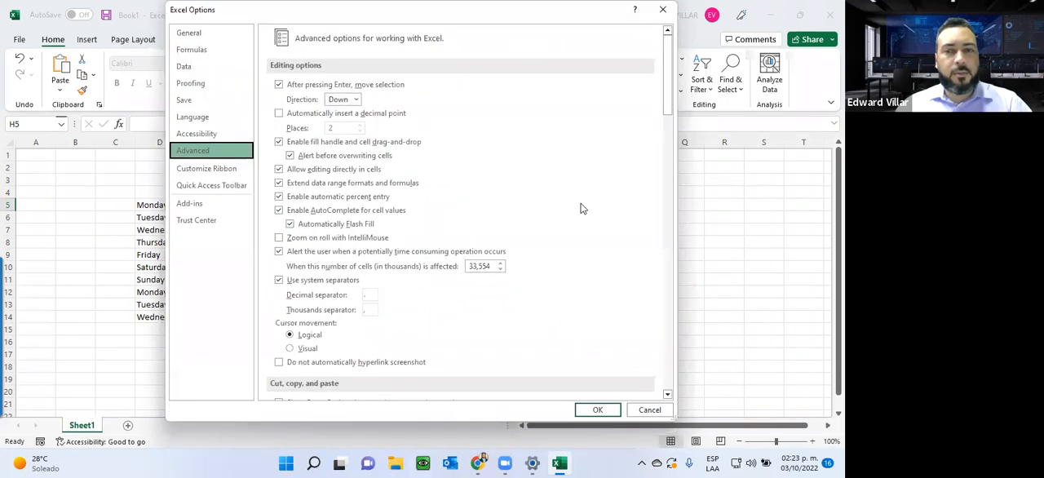
click(594, 409)
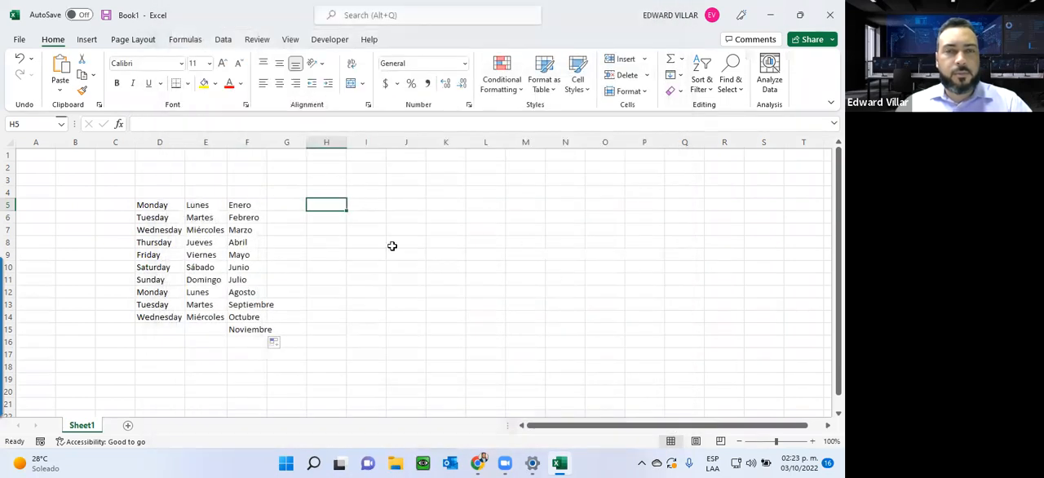
Step: Enter the first name of the new custom list in I5 and autofill it down to I15
click(366, 204)
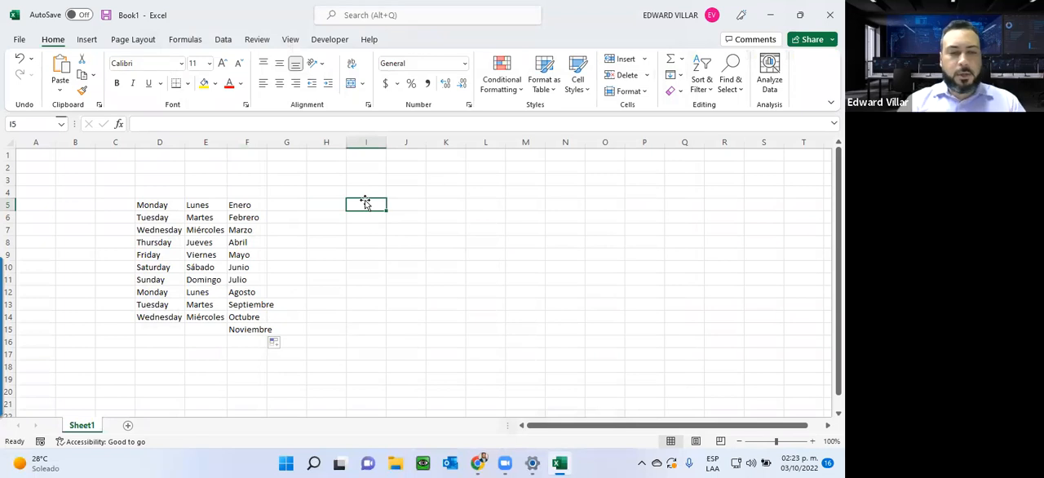
text(Pamela)
key(Return)
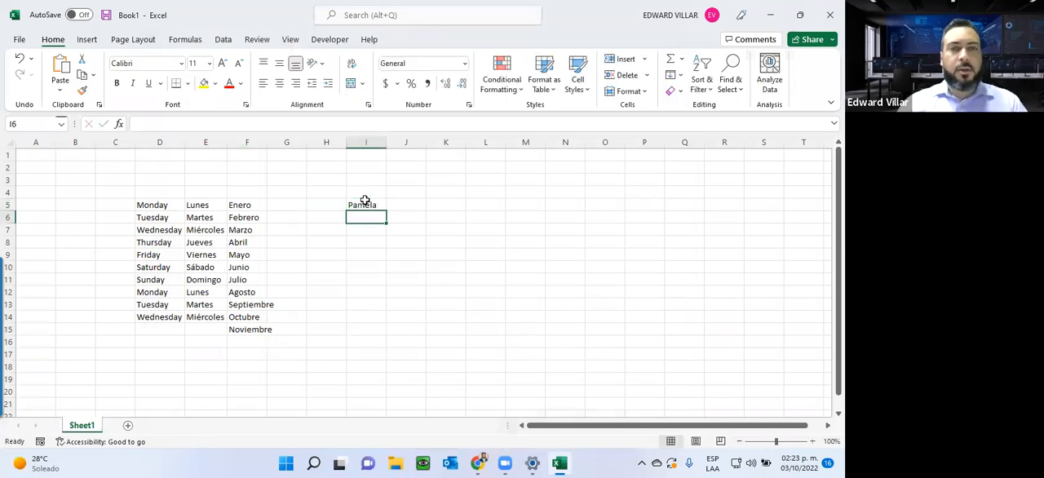
click(368, 204)
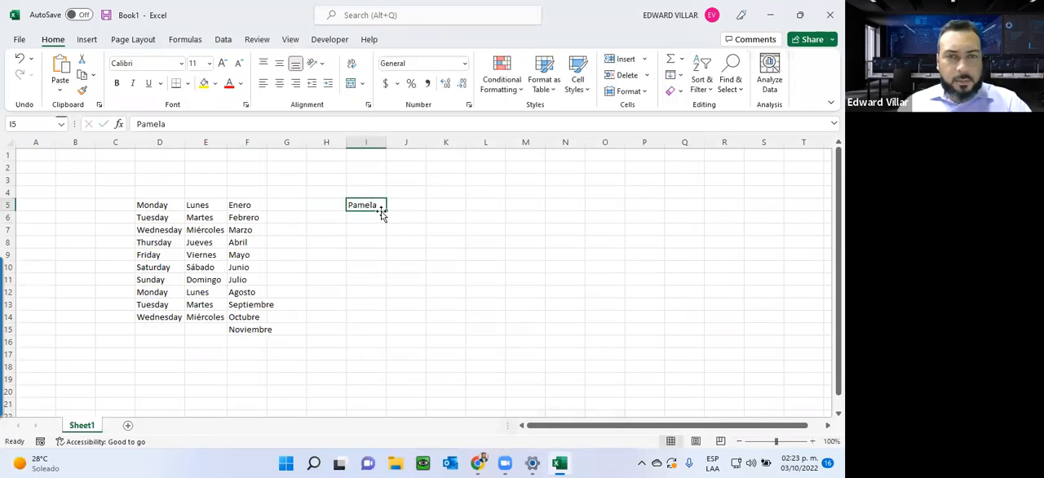
drag(384, 211, 384, 331)
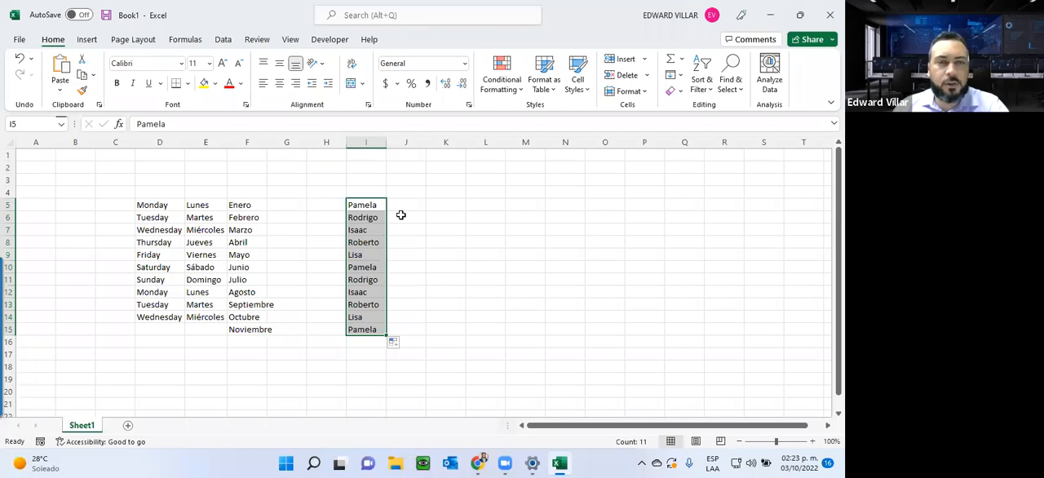
Step: Highlight the autofilled range D5:F15, switch to Chrome and review the Foro de la Unidad 2 page
drag(137, 205, 249, 333)
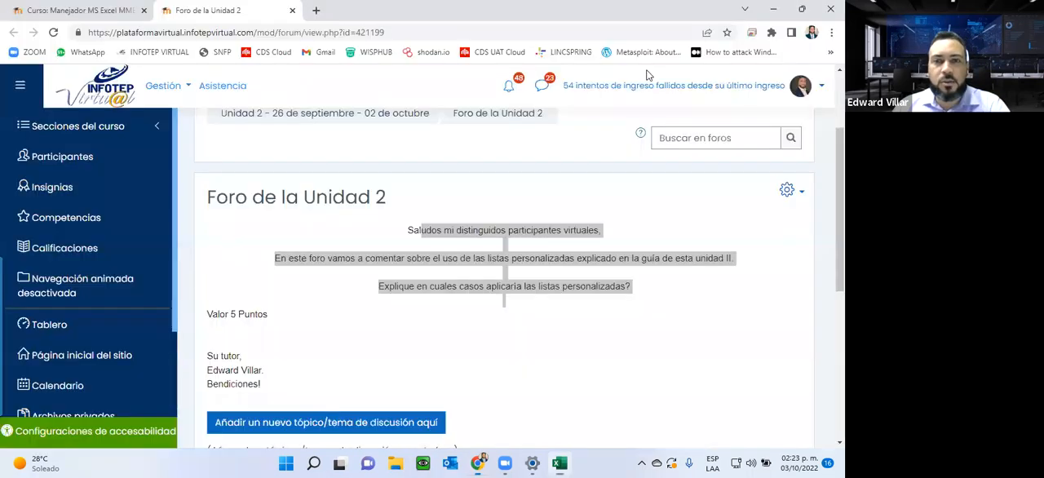
click(769, 14)
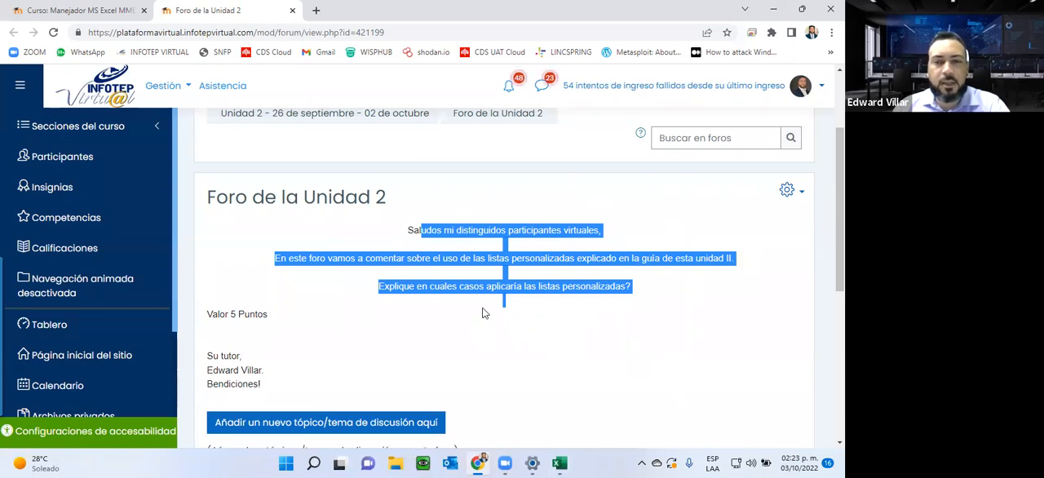
click(432, 285)
scroll(505, 285, down, 2)
scroll(505, 285, down, 1)
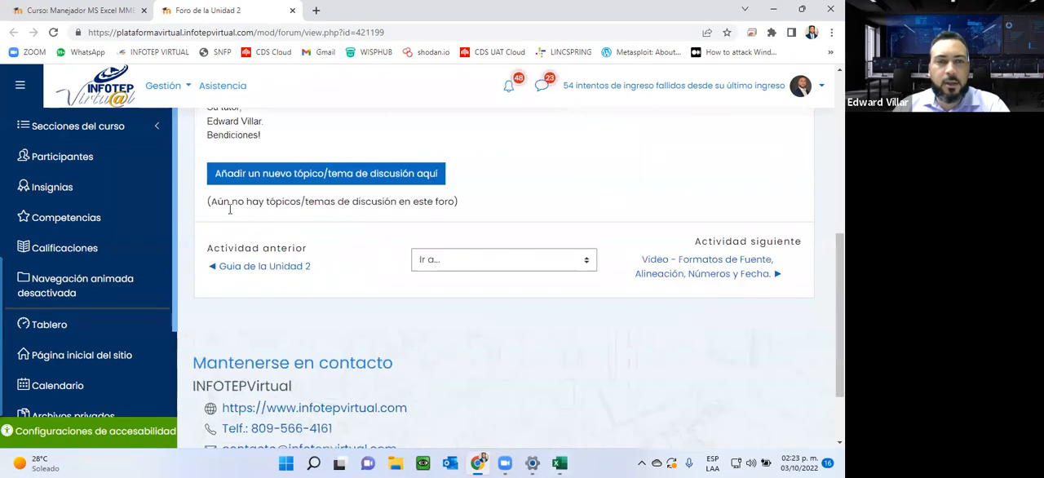
Step: Show the form for a new discussion topic, cancel it and close the forum tab
click(353, 174)
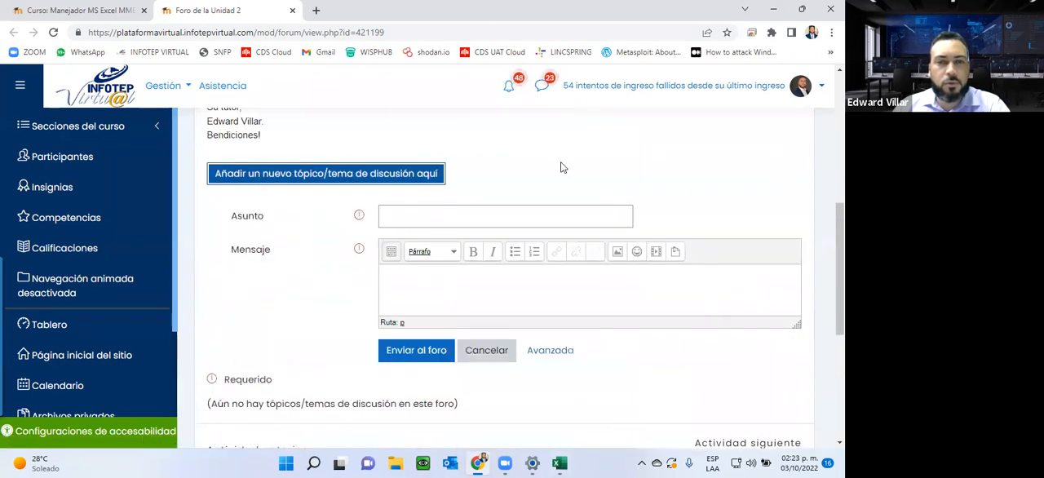
click(490, 350)
click(291, 11)
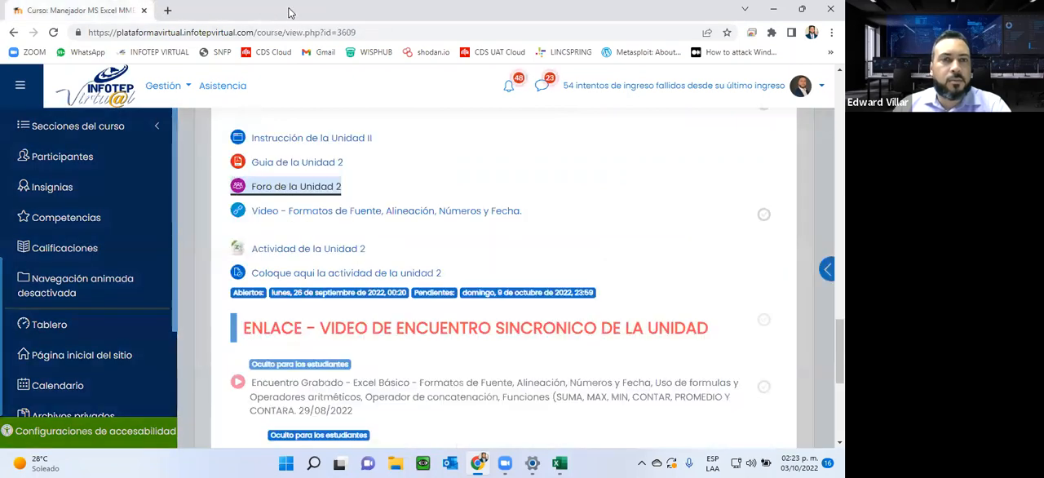
Step: Show the Unidad 2 video on font, alignment, number and date formats in a separate tab, pause it and close that tab
right_click(318, 210)
click(399, 220)
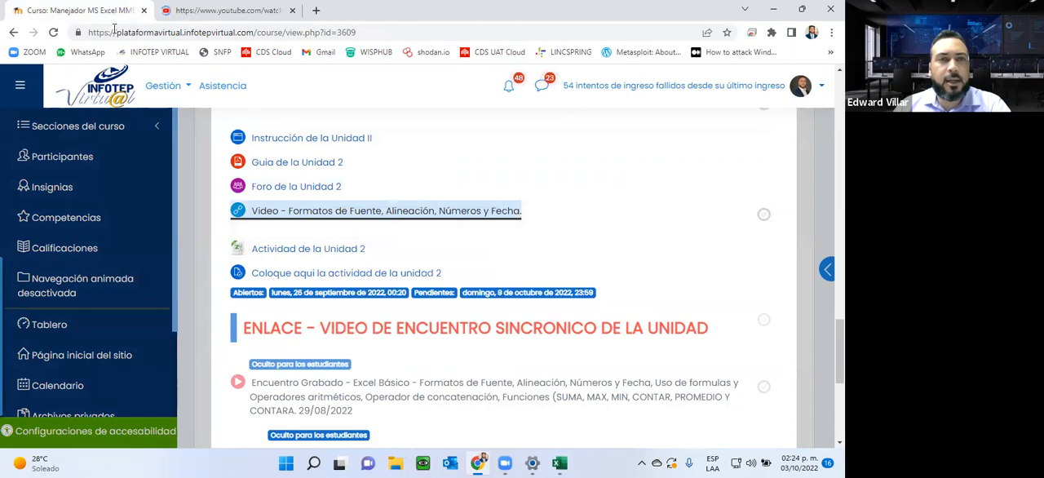
click(217, 12)
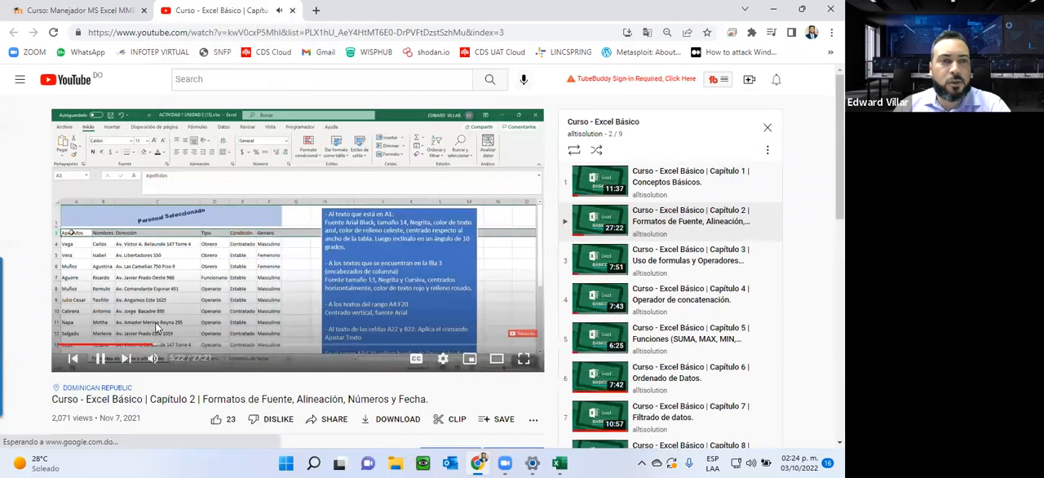
click(155, 323)
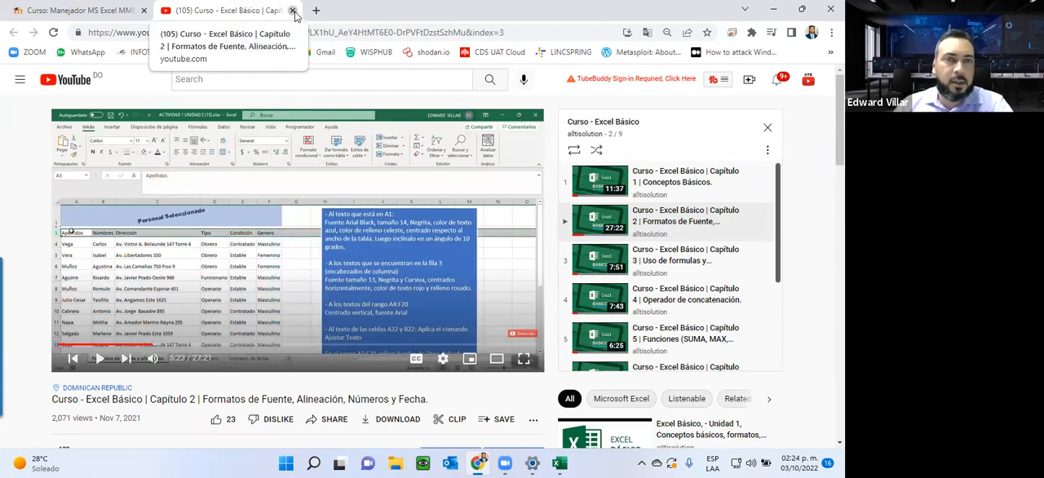
click(293, 11)
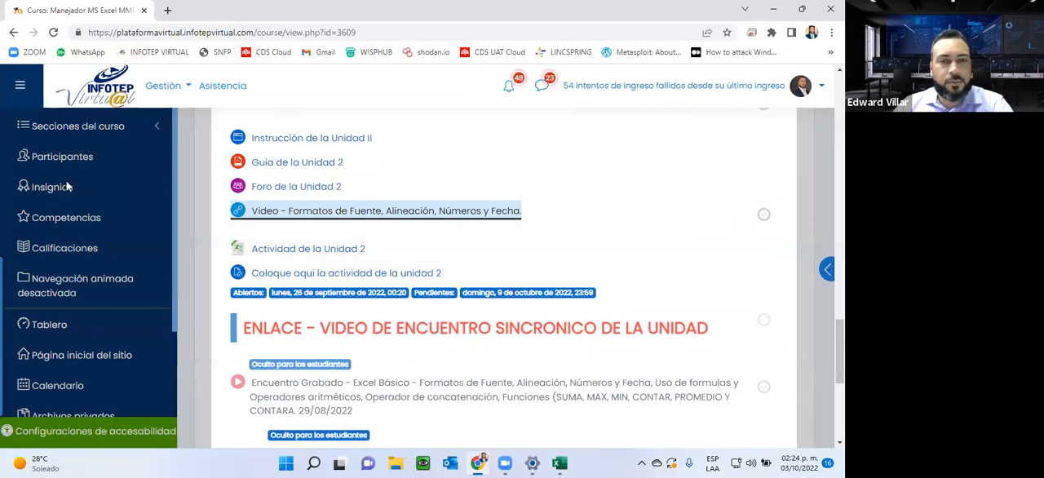
Step: Download the Actividad de la Unidad 2 workbook, open it in Excel and show the Formato de Fuente y Alineación sheet
click(274, 250)
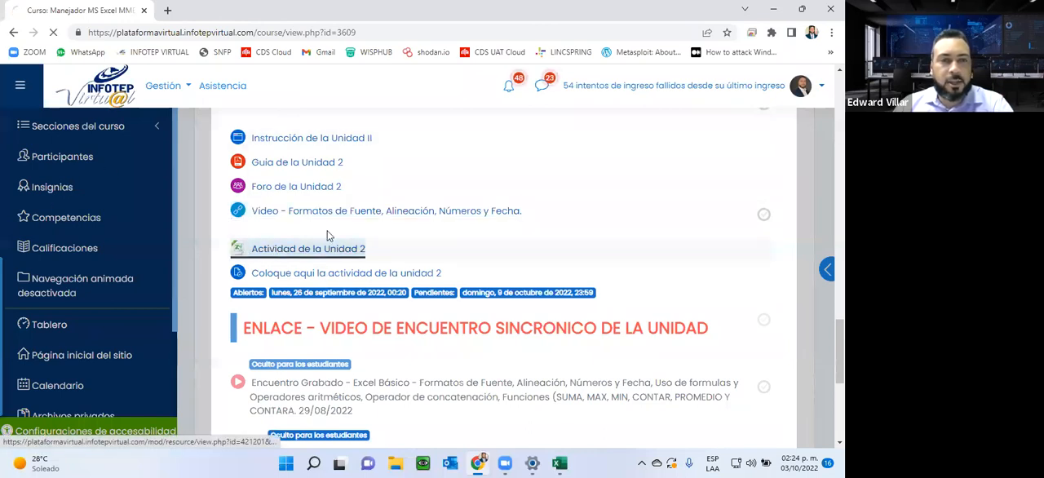
click(49, 429)
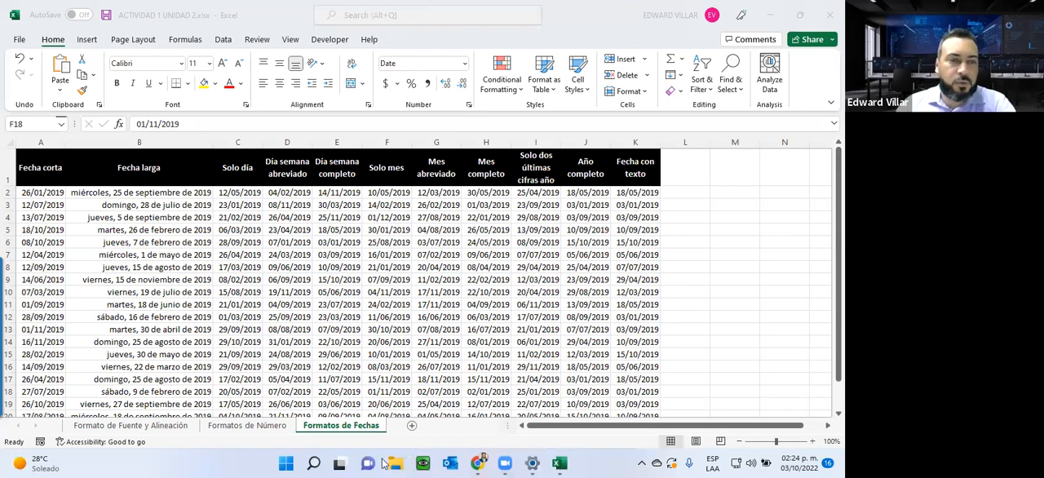
click(160, 427)
click(160, 428)
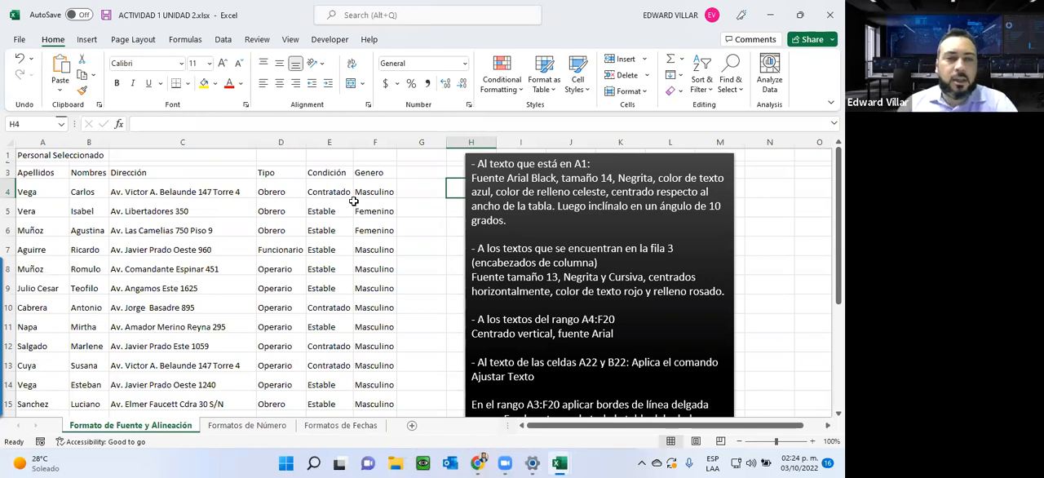
Step: Review the Formatos de Número and Formatos de Fechas sheets, highlight the date headers A1:K1, and return to Formato de Fuente y Alineación
click(248, 426)
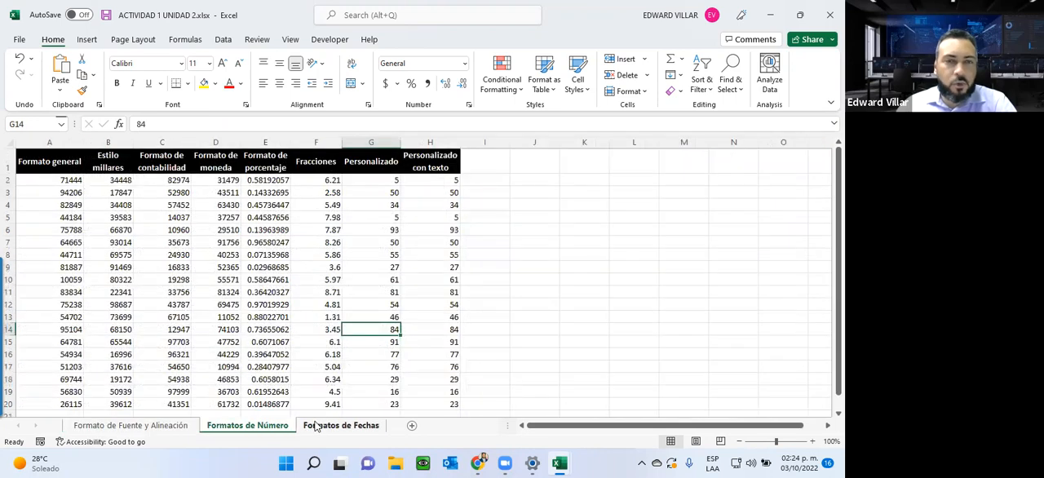
click(341, 425)
drag(34, 167, 650, 175)
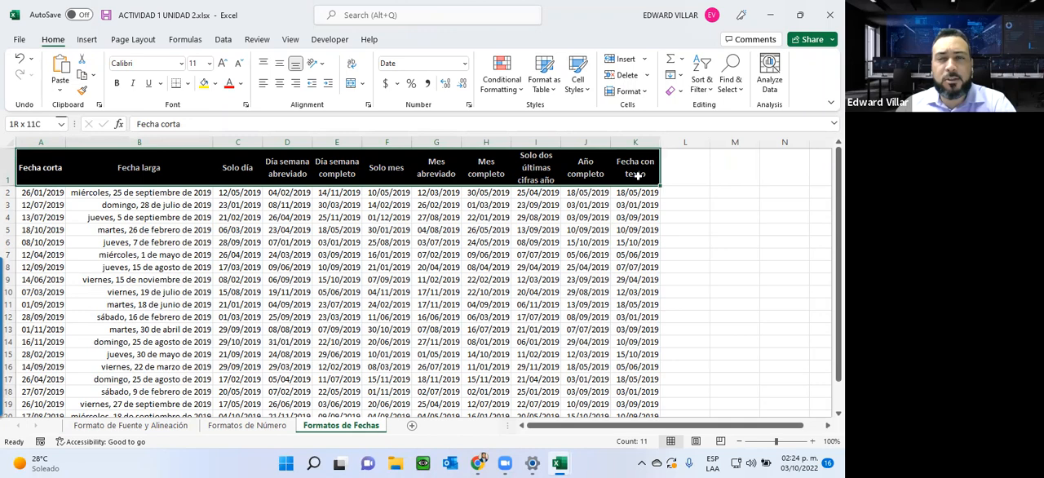
click(151, 425)
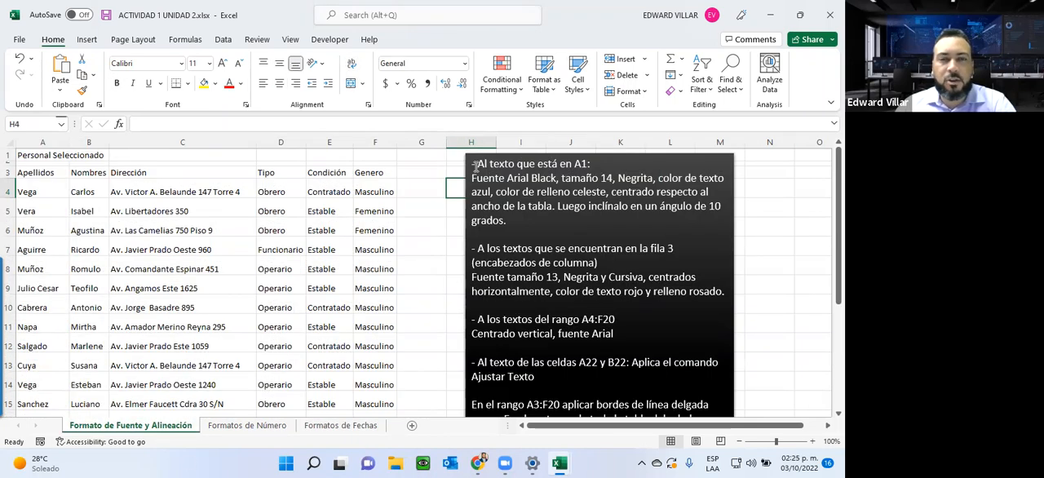
Step: Highlight the font instruction for A1, then format the title in A1 as Arial Black, size 14, bold
drag(471, 178, 614, 178)
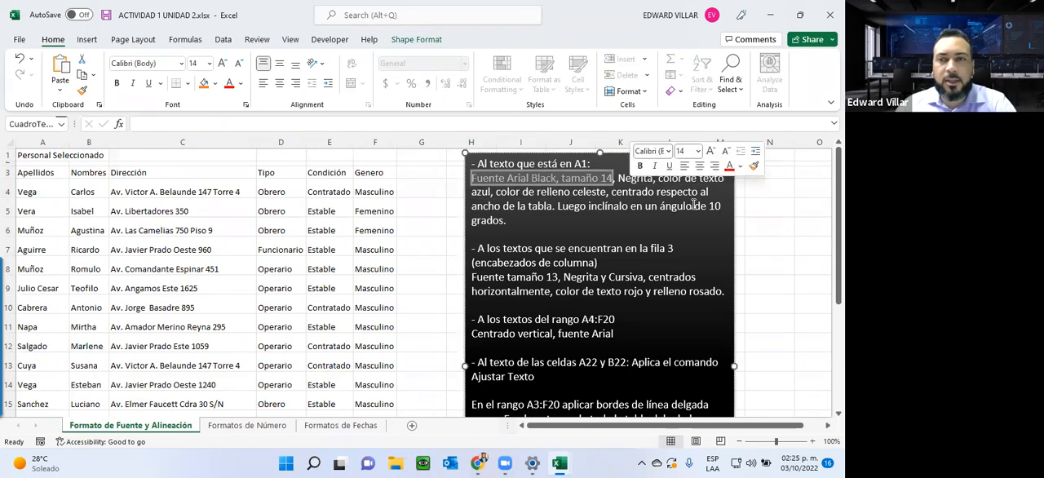
click(610, 234)
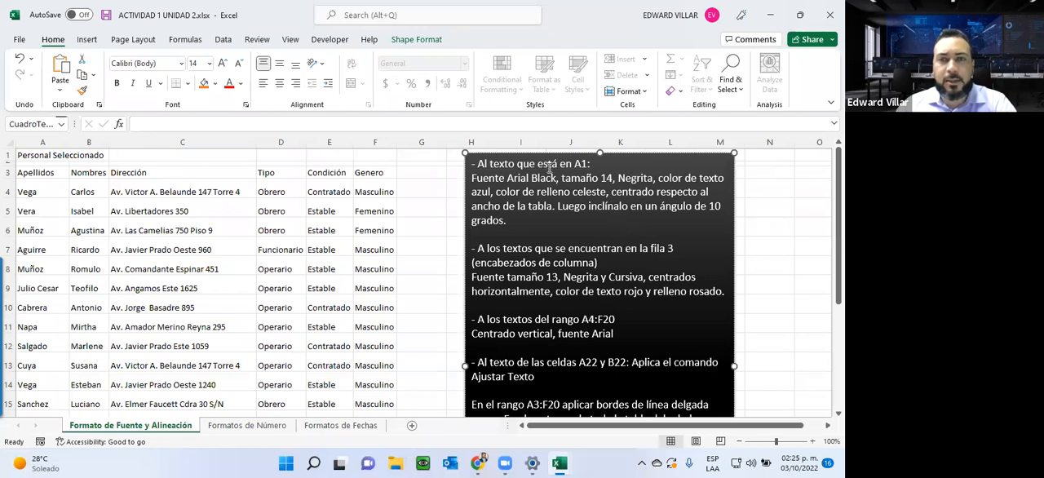
click(169, 326)
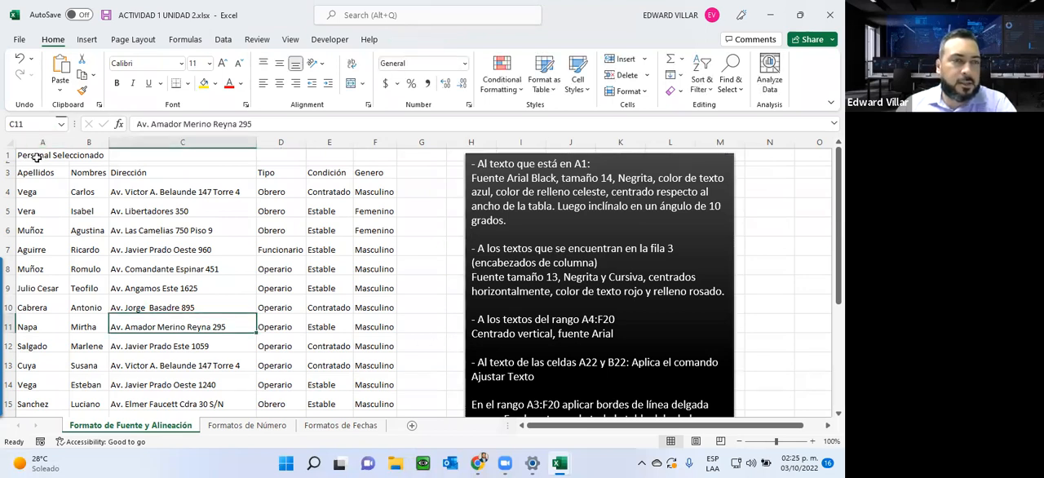
click(38, 157)
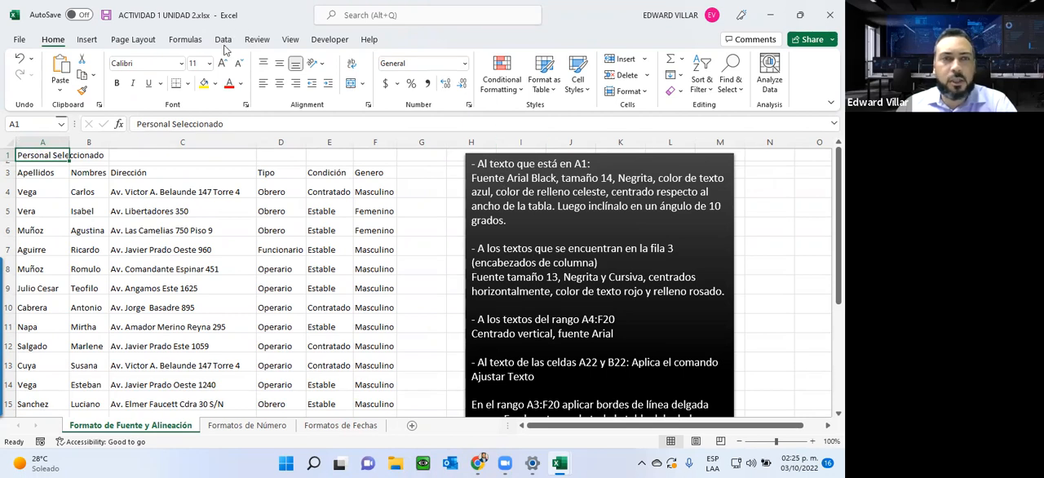
click(181, 64)
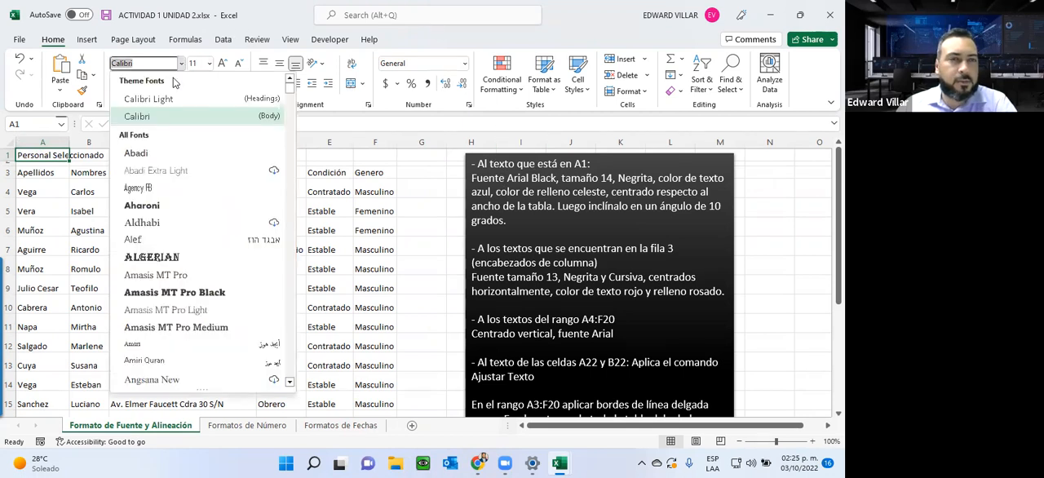
scroll(200, 177, down, 3)
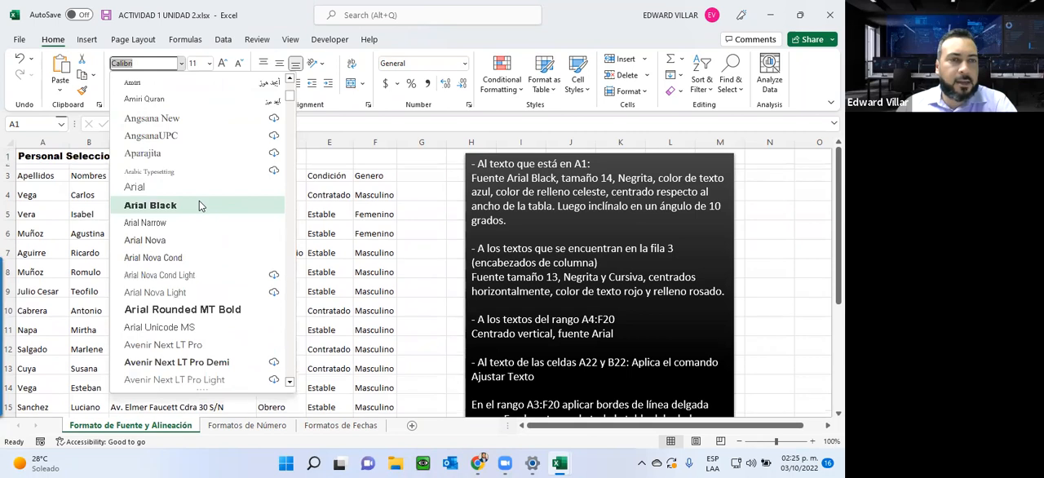
click(198, 205)
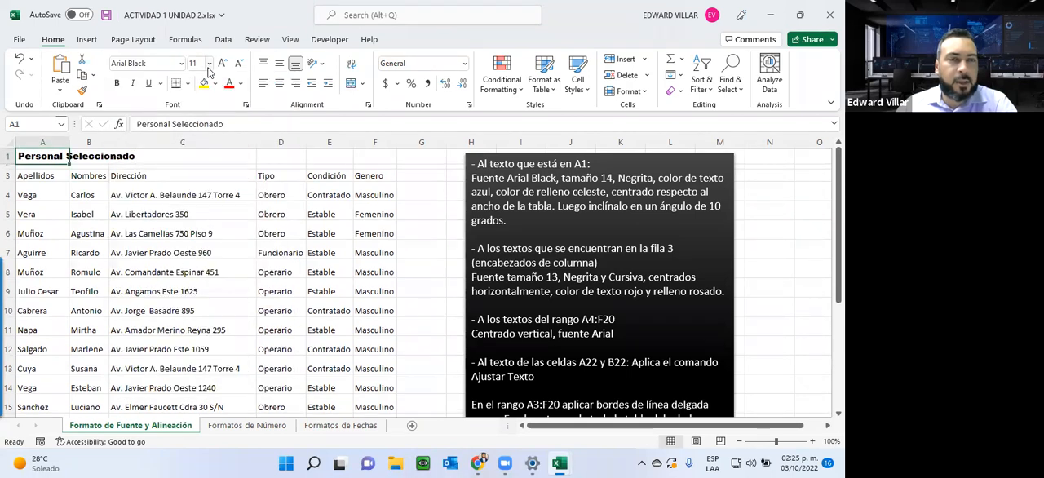
click(209, 65)
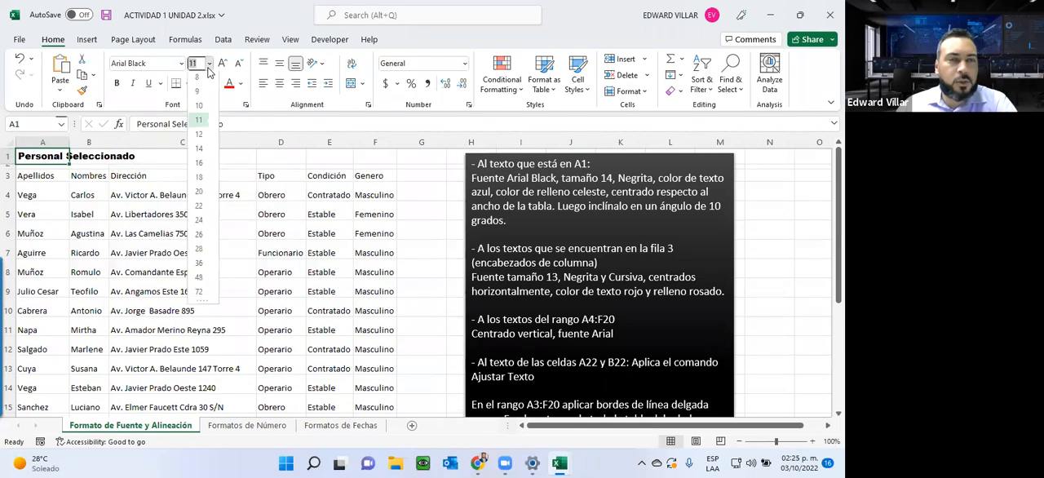
click(198, 151)
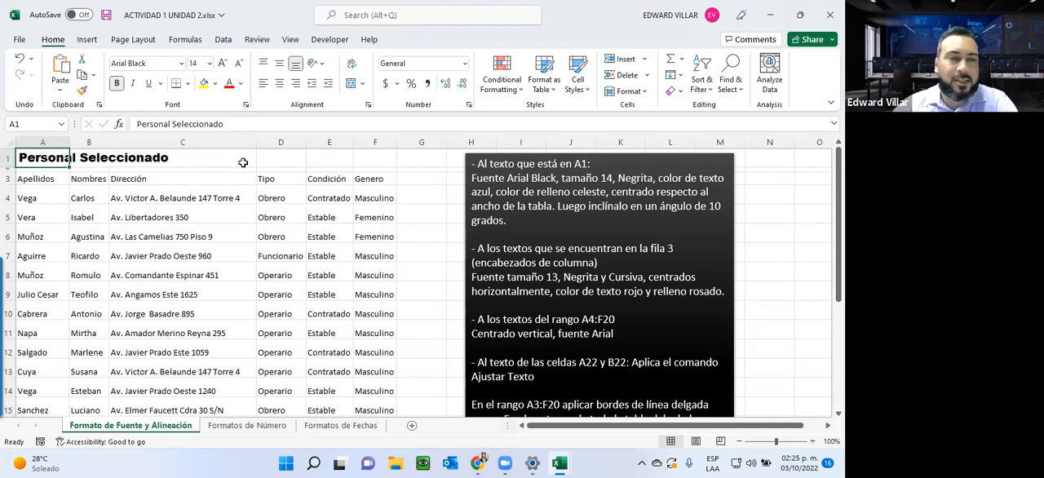
Step: Give the title in A1 blue text and a light blue fill, highlighting the fill colour instruction in the text box
click(240, 85)
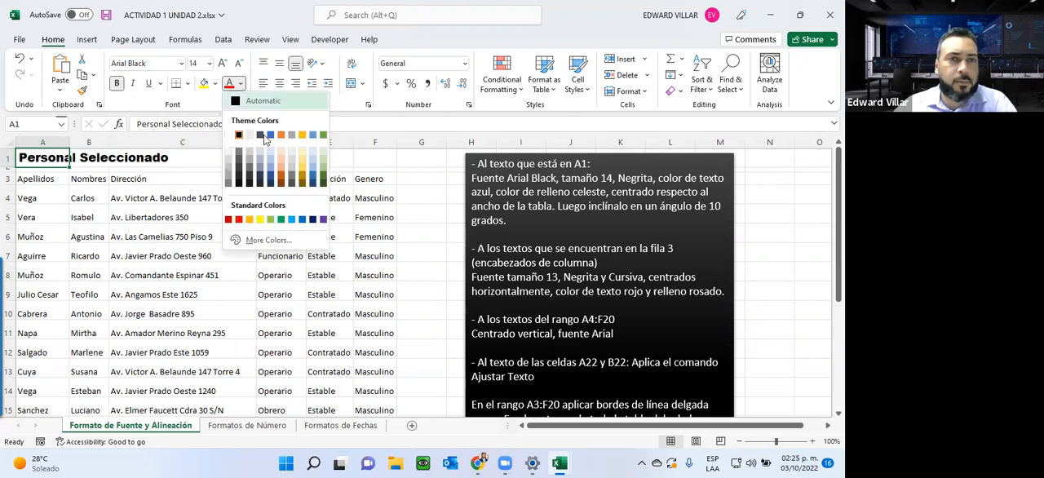
click(316, 180)
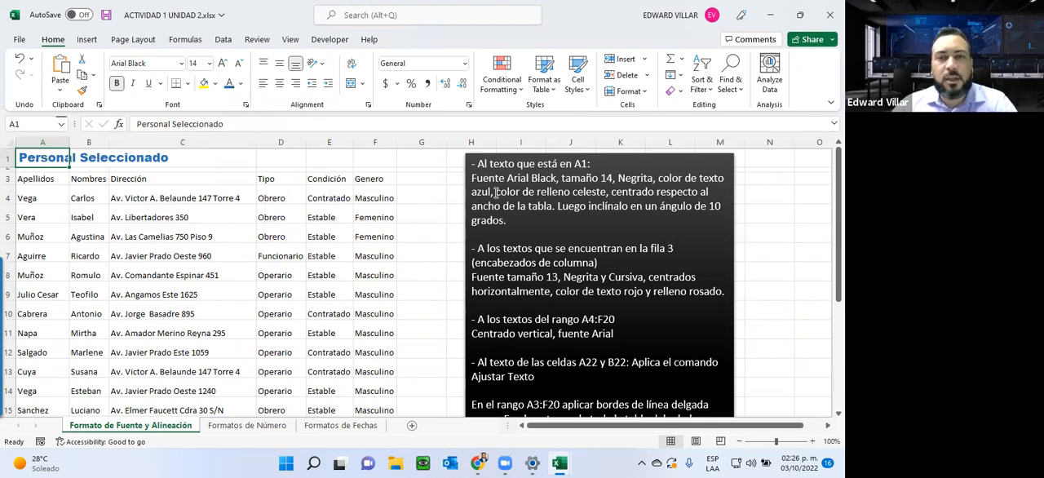
drag(494, 193, 606, 192)
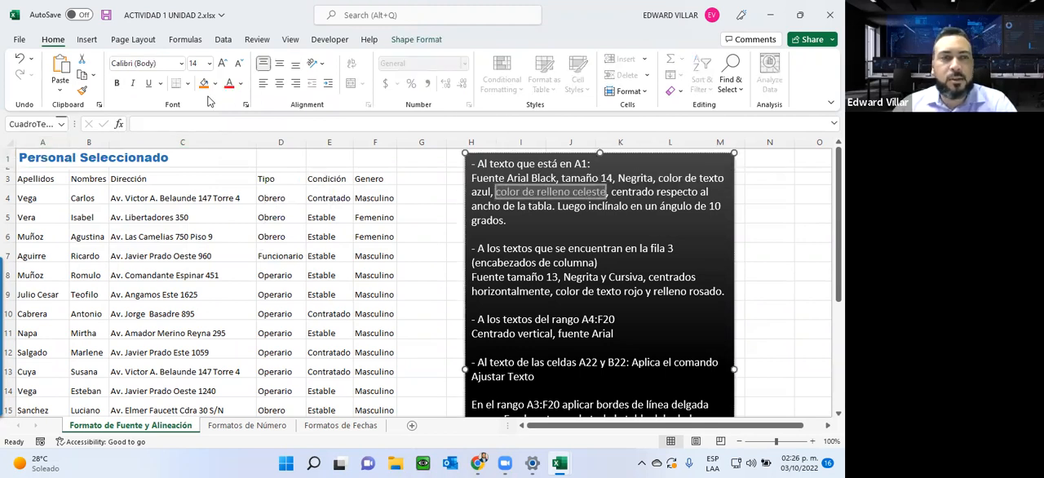
click(39, 156)
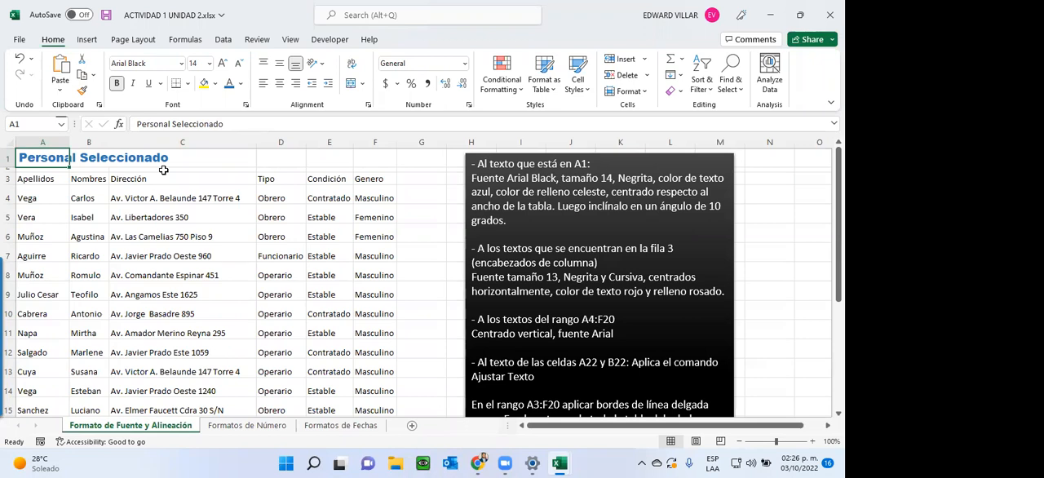
click(242, 85)
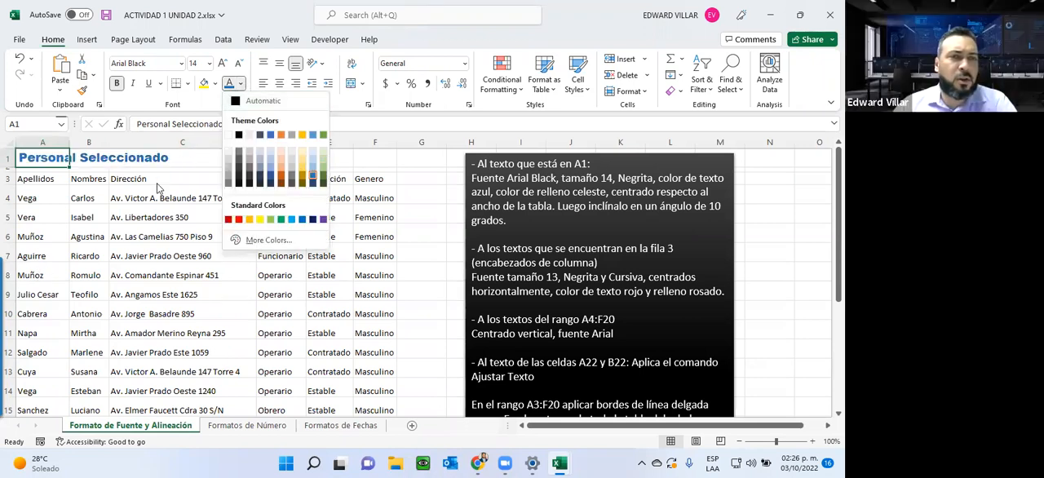
click(210, 89)
click(214, 85)
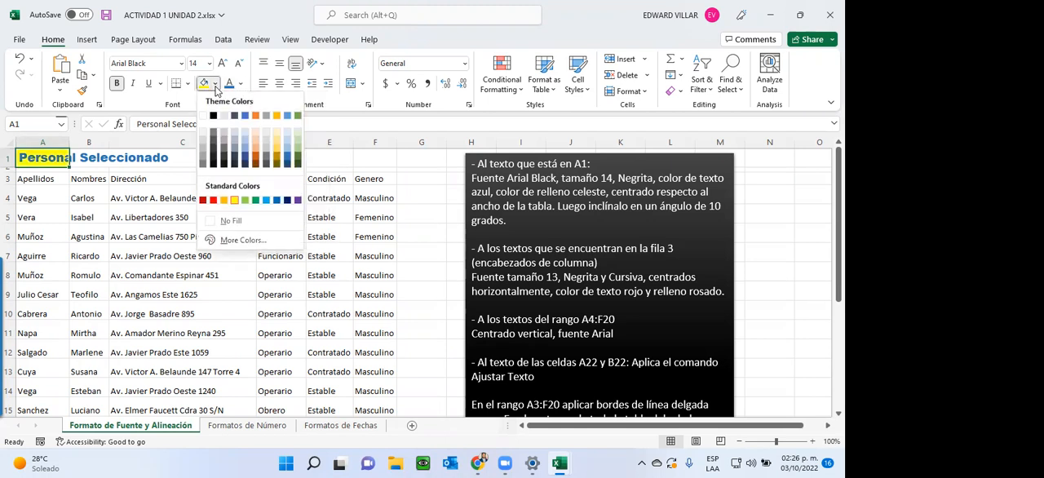
click(240, 137)
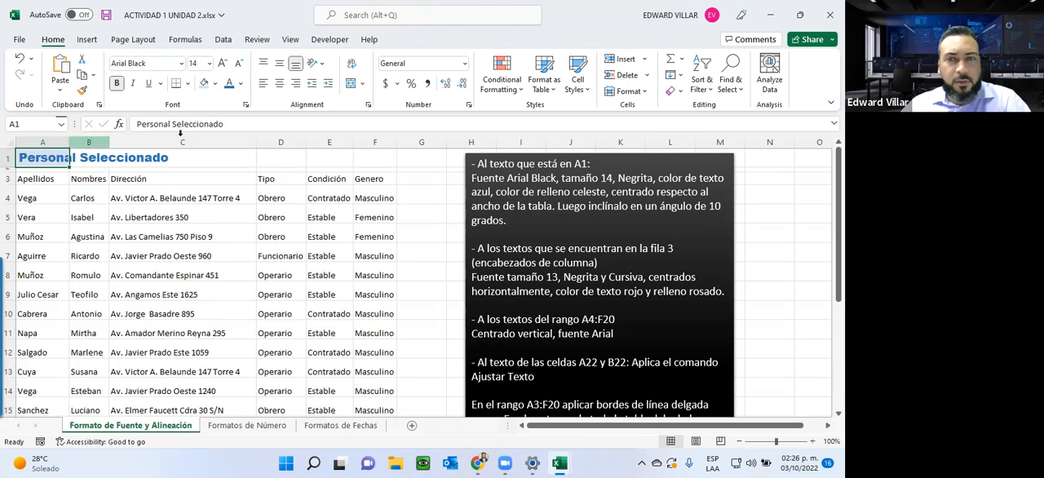
Step: Highlight the celeste fill instruction again and show the font colour and fill colour palettes without choosing a colour
drag(522, 192, 606, 192)
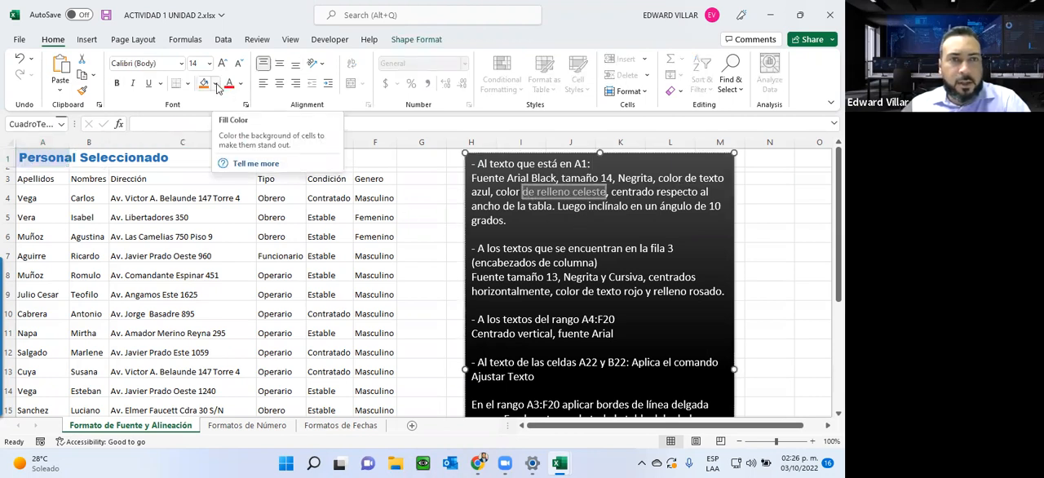
click(241, 89)
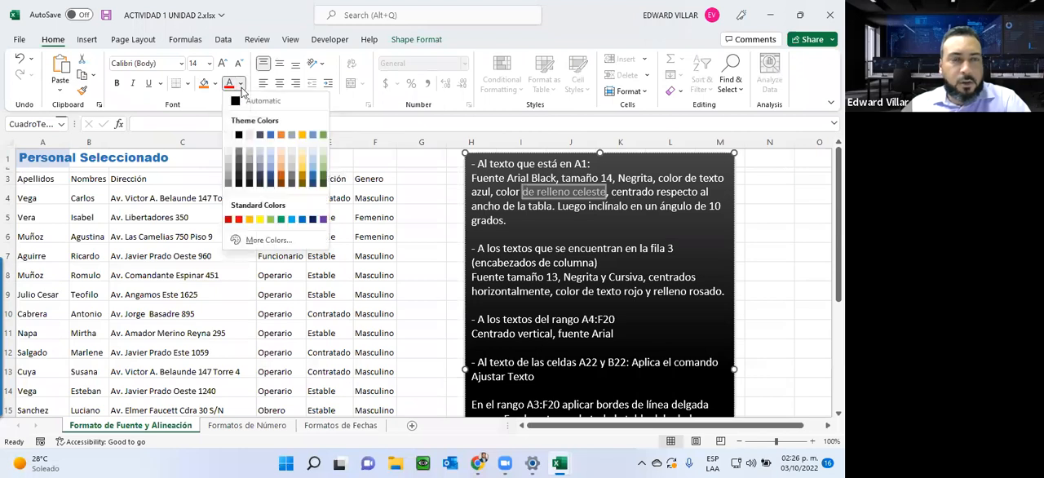
click(216, 86)
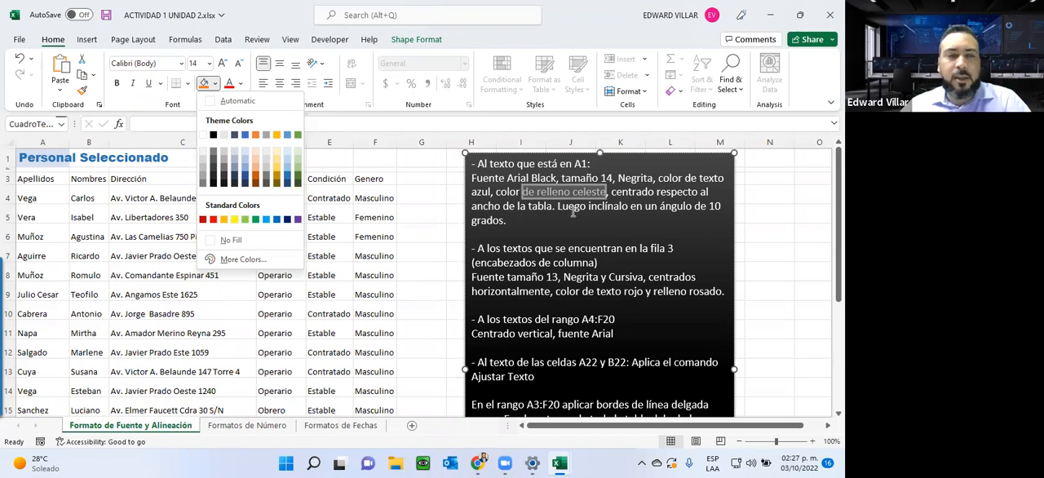
key(Escape)
Step: Demonstrate left, centre and right horizontal alignment on the Dirección header in C3, ending with left alignment
click(147, 179)
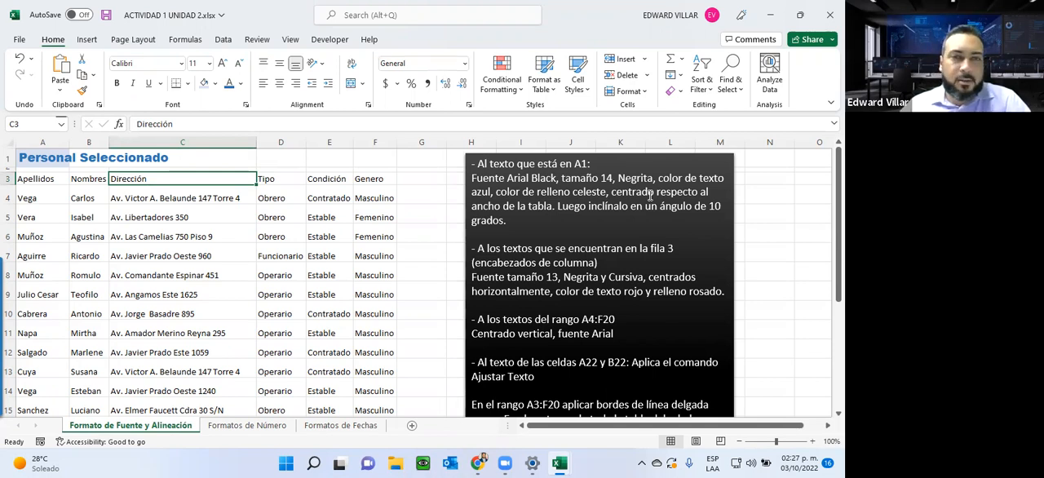
click(28, 178)
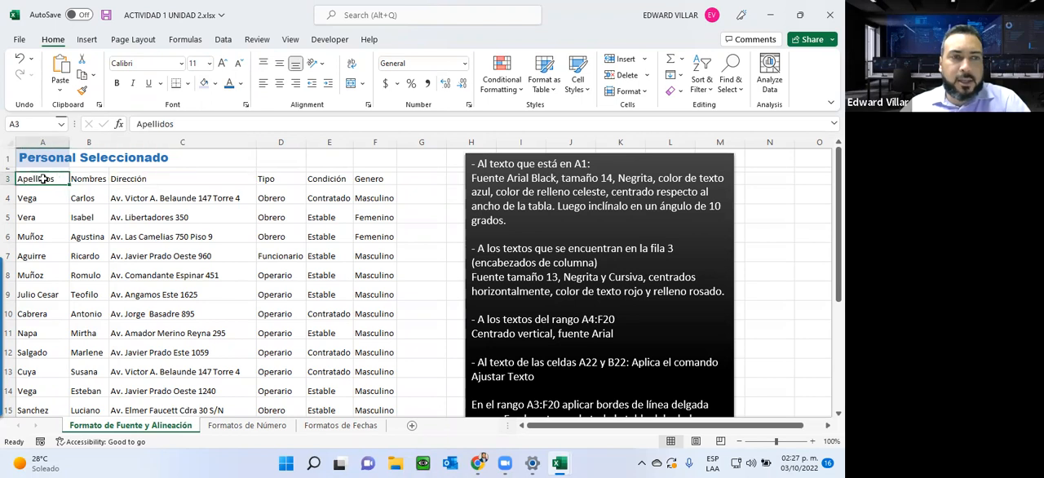
click(132, 178)
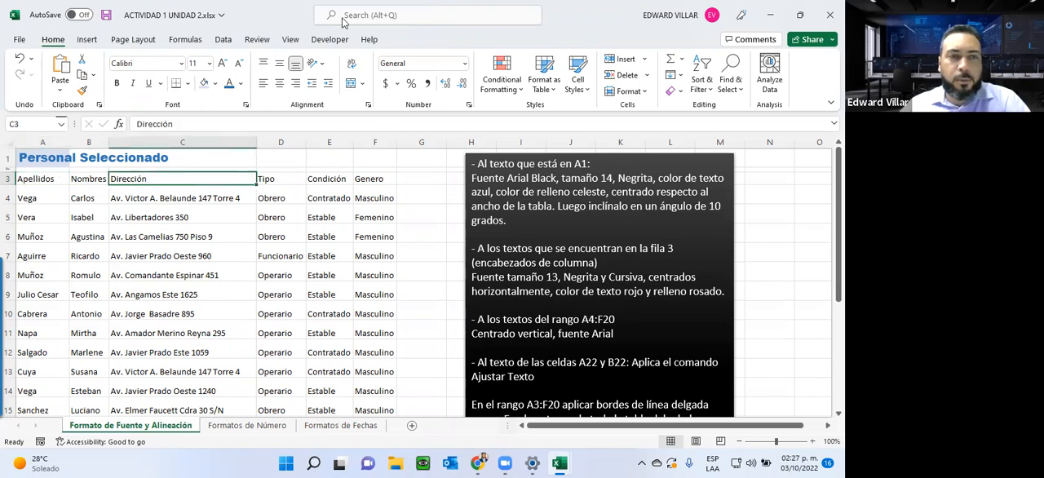
click(279, 84)
click(296, 84)
click(280, 85)
click(262, 85)
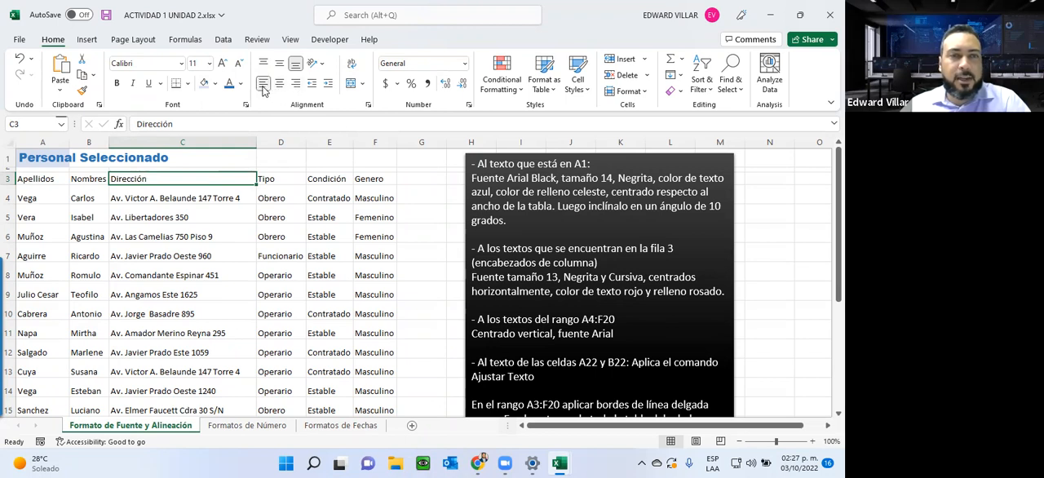
click(279, 85)
click(295, 84)
click(280, 85)
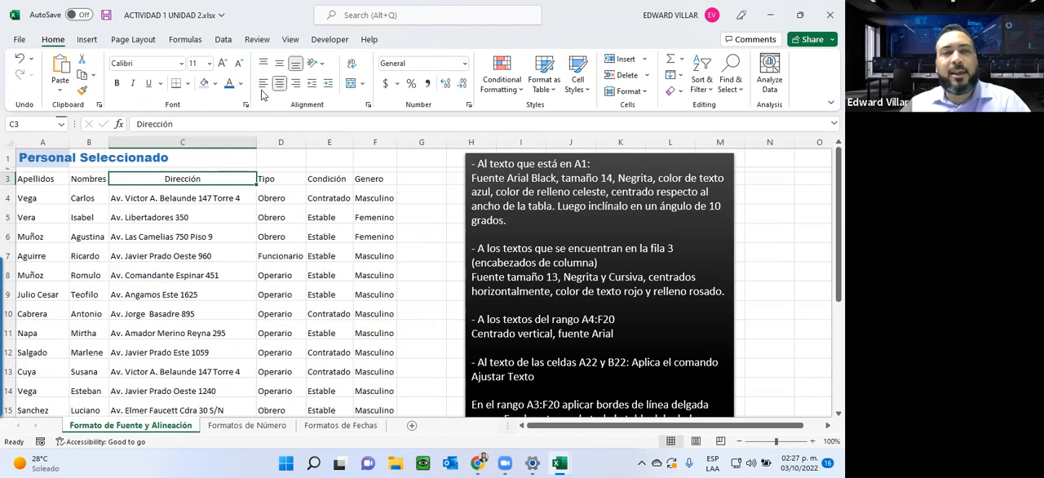
click(263, 84)
click(280, 85)
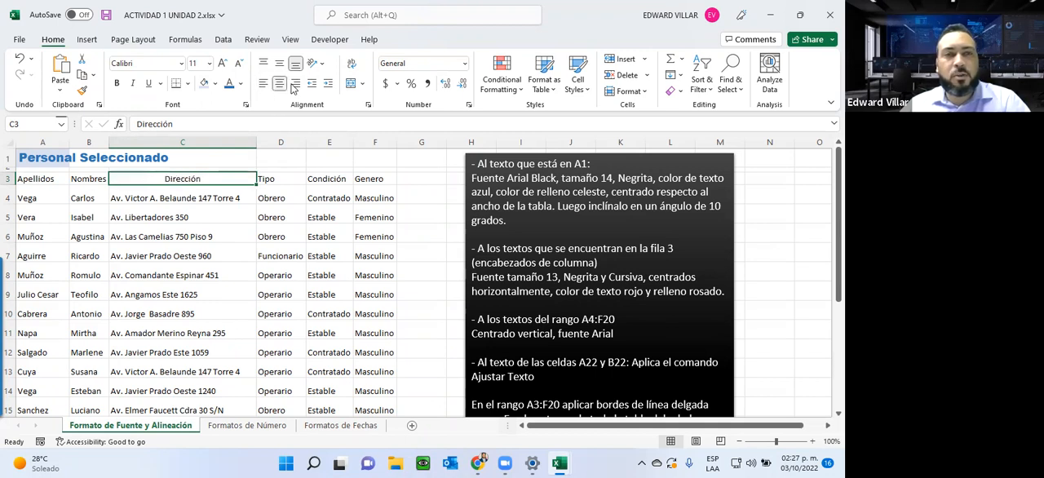
click(295, 84)
click(281, 85)
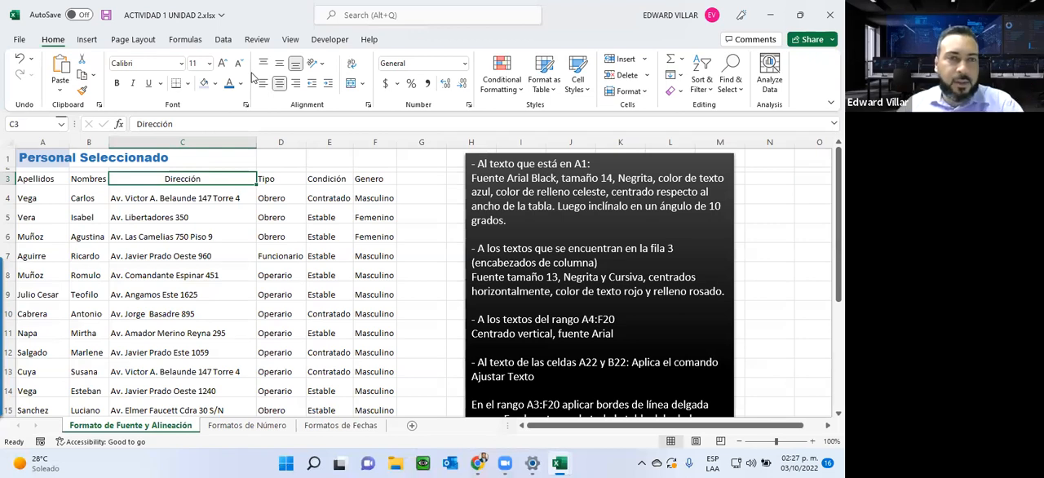
click(263, 84)
Step: Enlarge row 3 to demonstrate middle, top and bottom vertical alignment on the Dirección header, and autofit the row height
drag(9, 184, 7, 231)
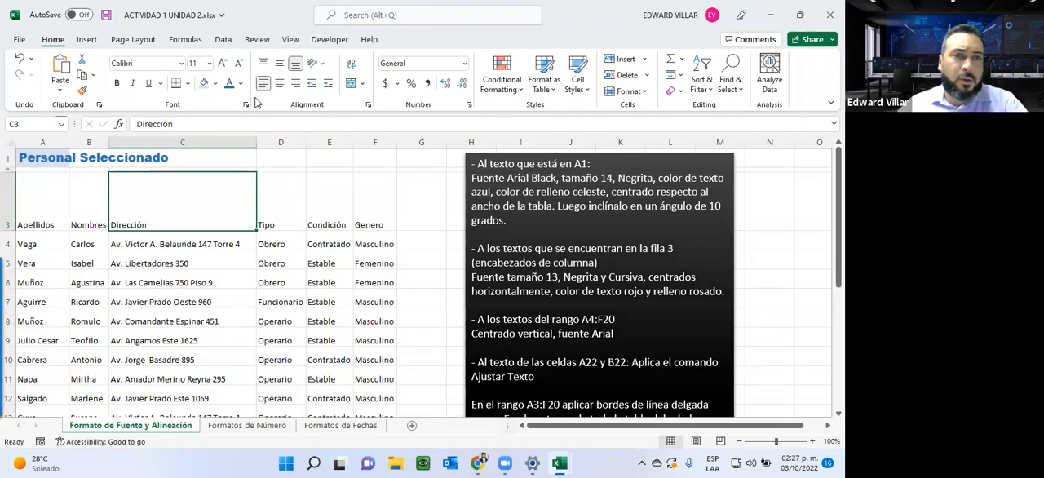
click(280, 63)
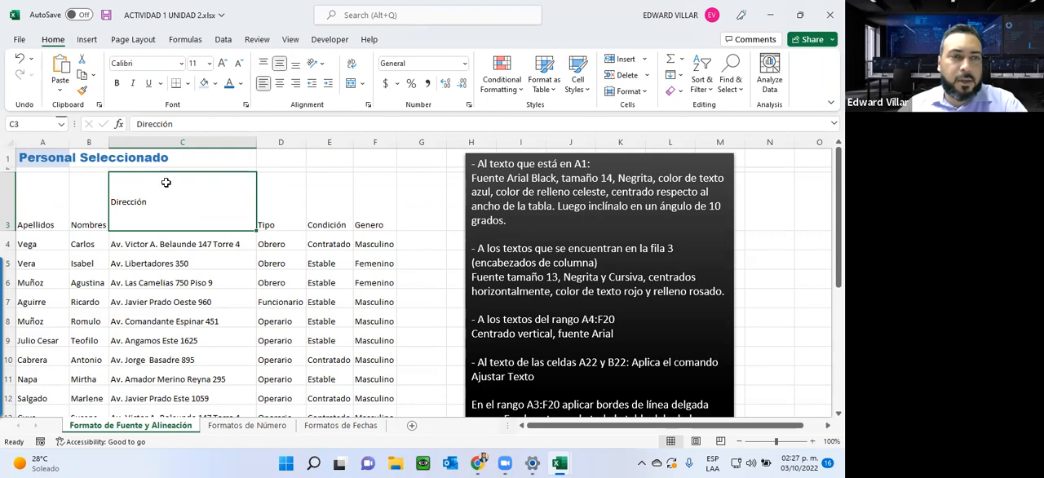
click(264, 64)
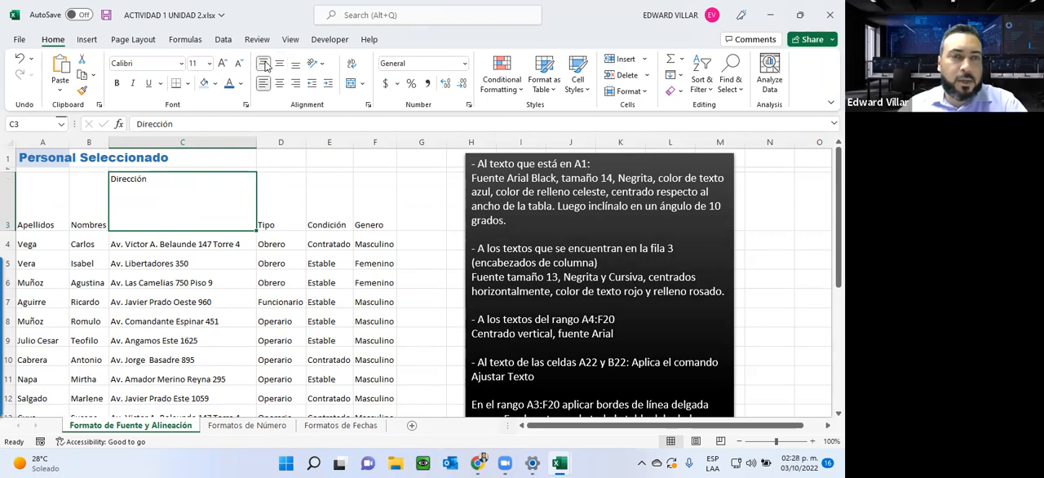
click(280, 64)
click(294, 65)
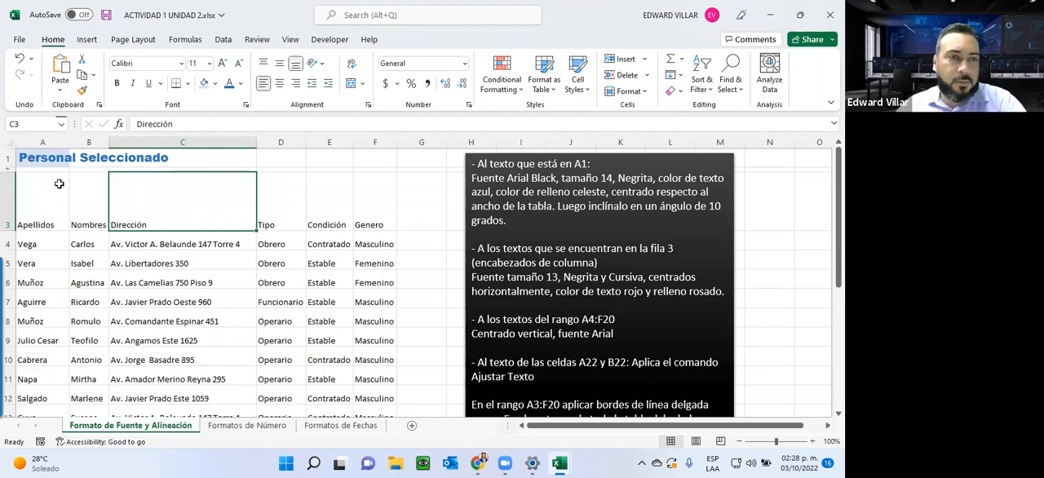
double_click(10, 233)
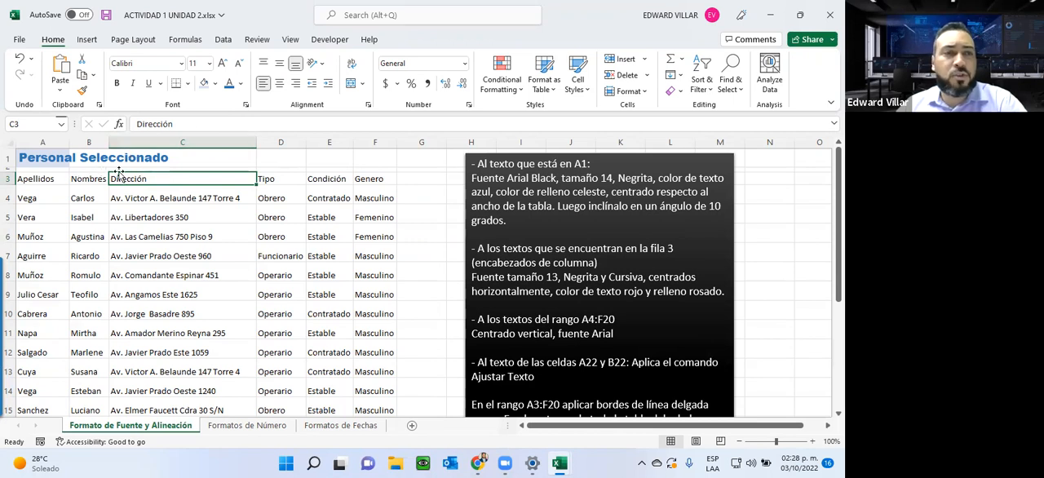
Step: Highlight the instruction to centre the title across the table width and select A1:F1 to show that width
drag(610, 194, 539, 207)
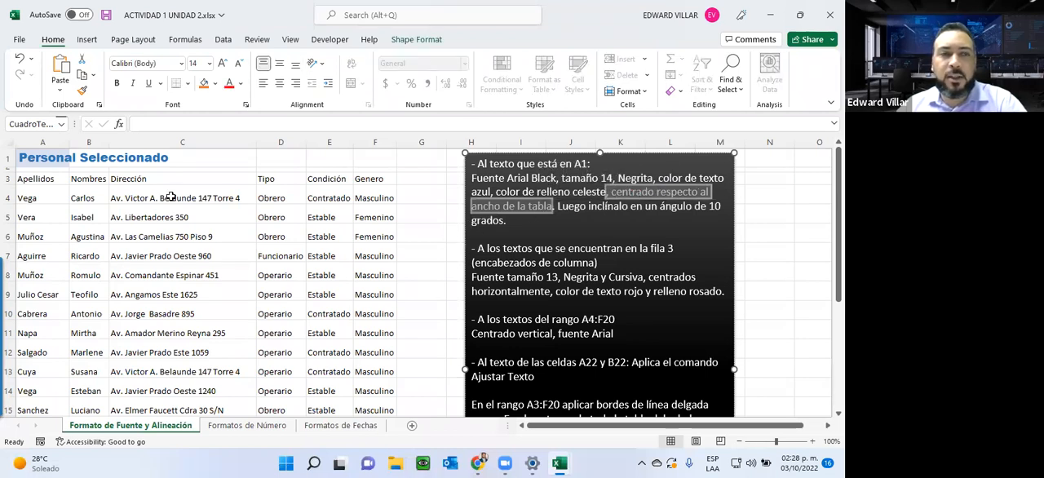
drag(43, 163, 367, 160)
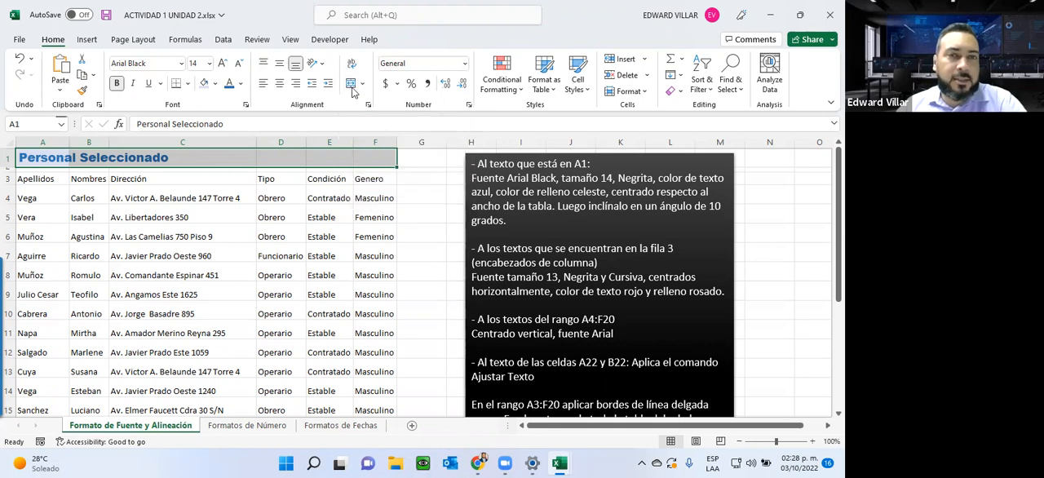
click(44, 158)
drag(46, 158, 373, 159)
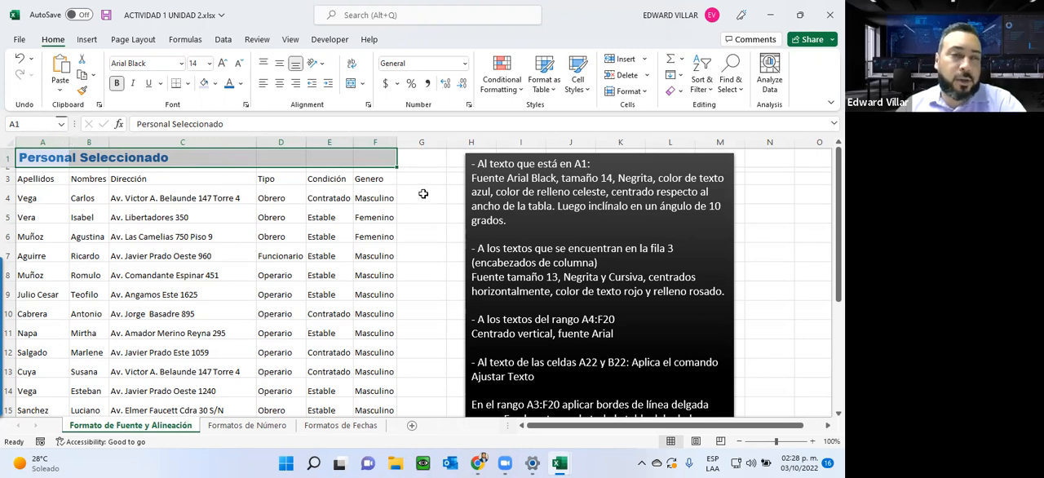
Step: Try widening column A to the full width of the table, and undo the widening
drag(68, 139, 396, 142)
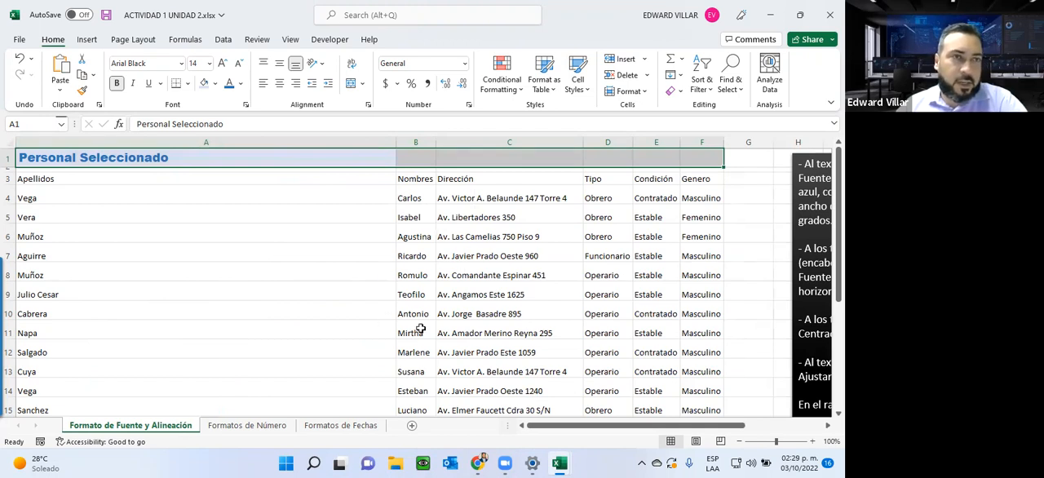
click(23, 62)
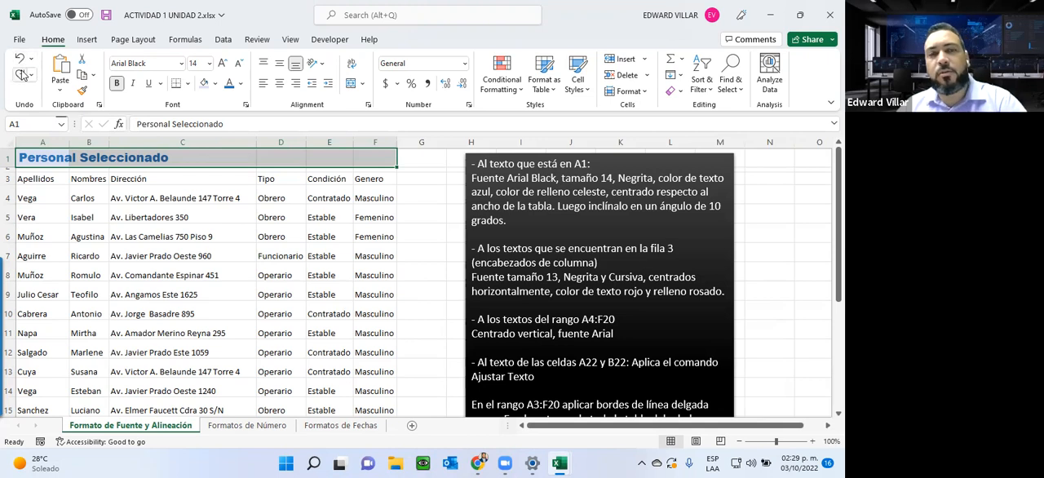
Step: Merge and centre the title across A1:F1
click(41, 157)
drag(41, 157, 358, 155)
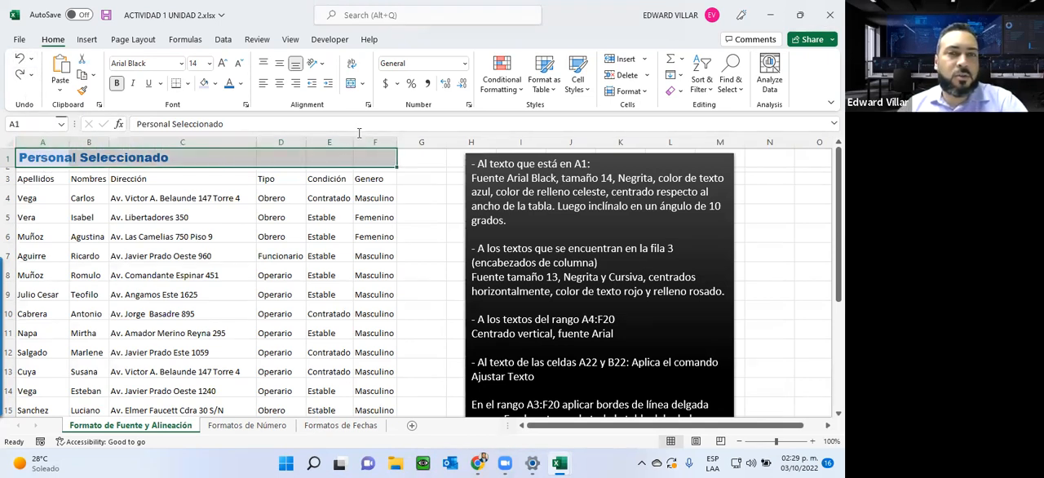
click(351, 84)
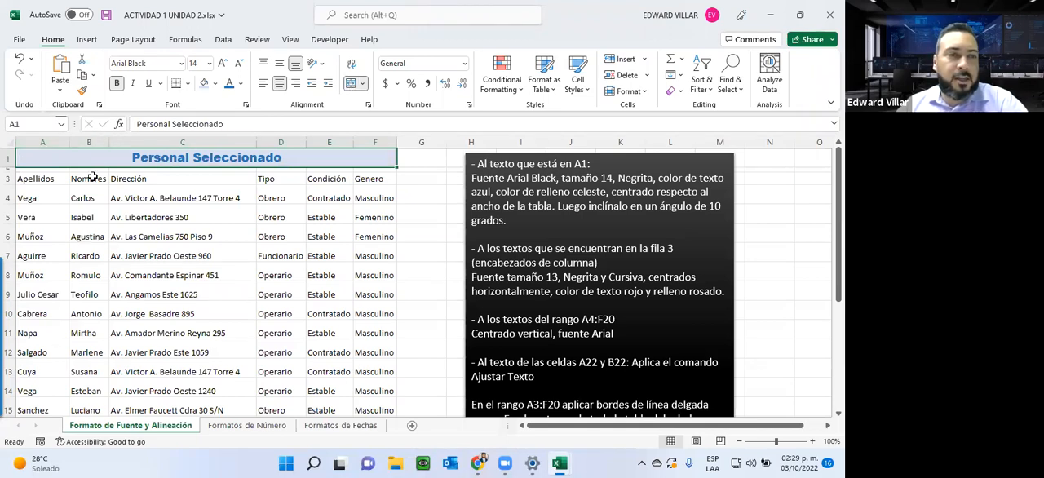
Step: Examine how the merged title range is selected and which cell reference it uses
click(171, 176)
click(269, 156)
click(313, 193)
click(333, 165)
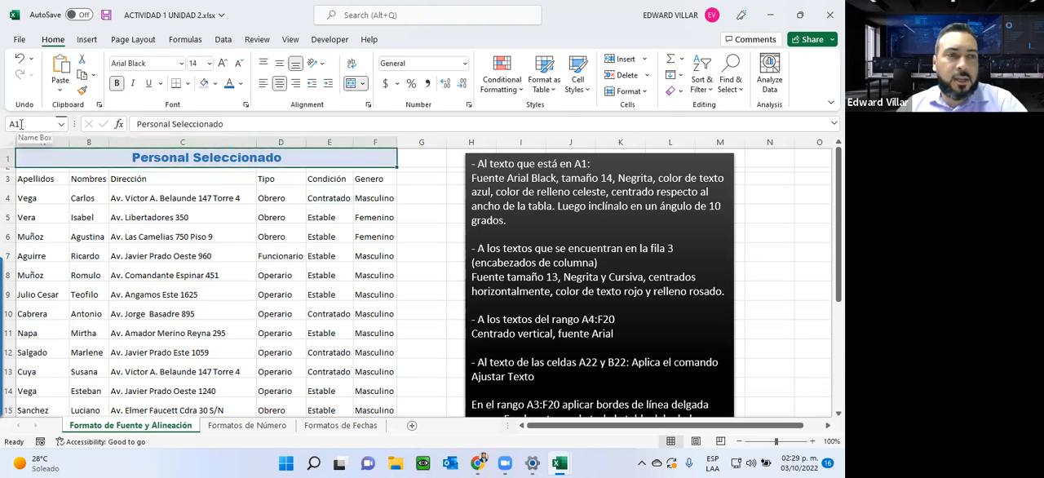
click(114, 214)
click(50, 159)
click(143, 228)
click(179, 156)
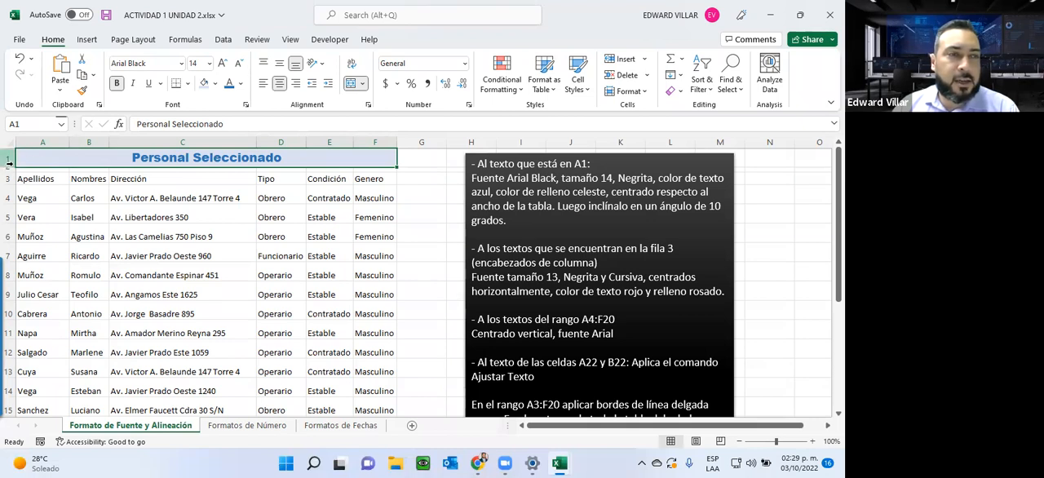
Step: Increase the height of title row 1 and slightly narrow the Dirección column
drag(10, 166, 9, 237)
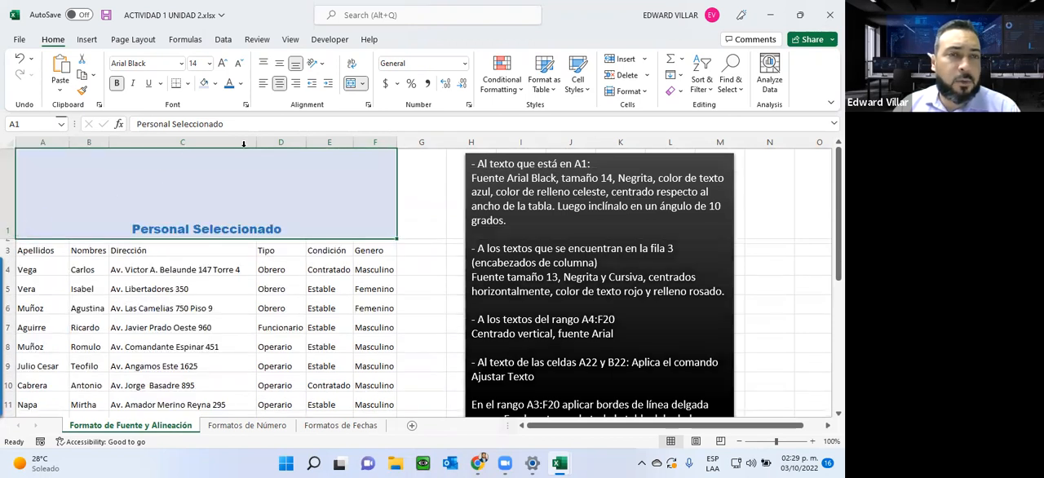
mouse_move(256, 143)
mouse_down()
mouse_move(272, 145)
mouse_move(253, 144)
mouse_up()
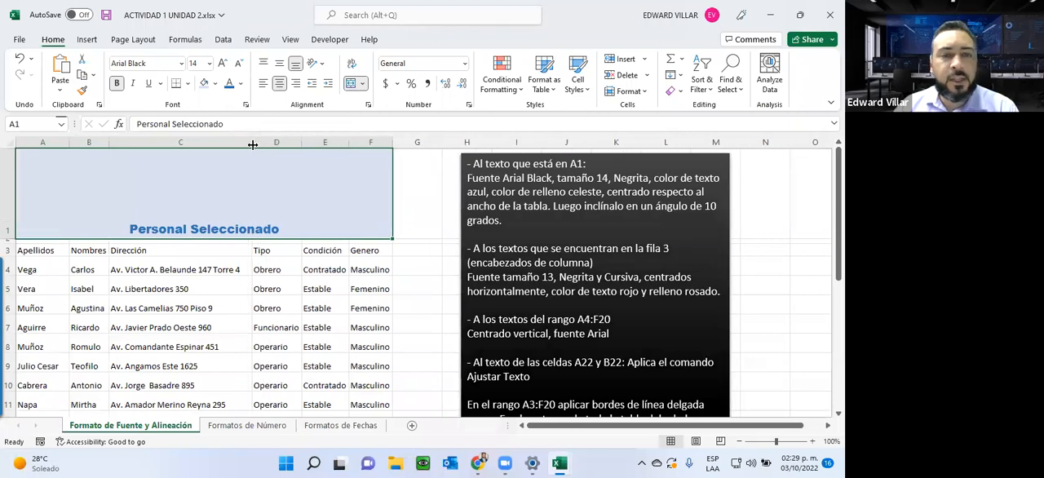
drag(12, 238, 11, 208)
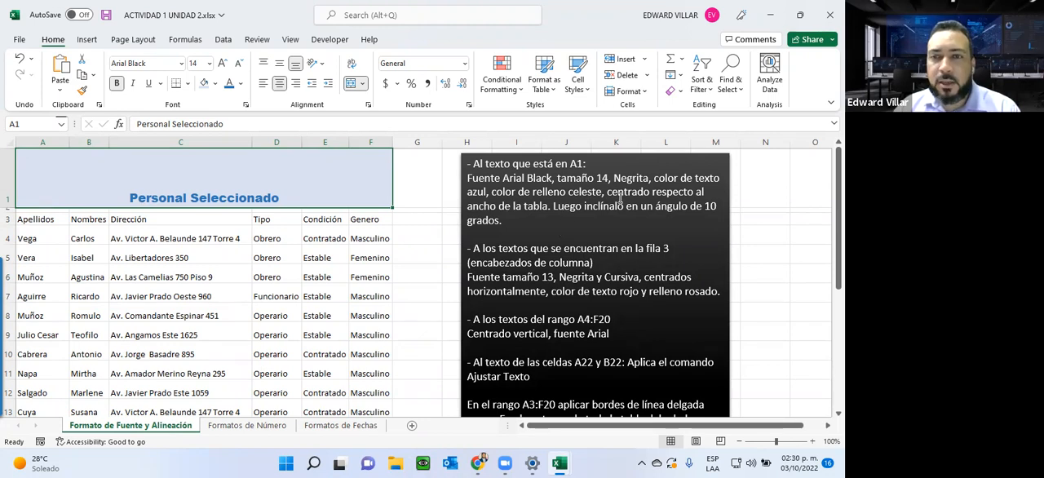
Step: Tilt the merged title's text to an orientation of 10 degrees through the cell format settings
right_click(185, 189)
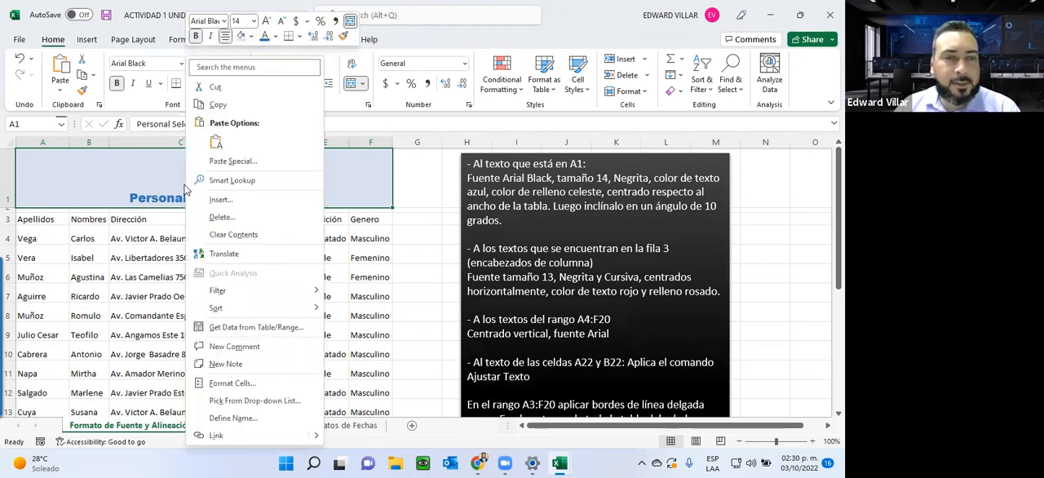
click(228, 385)
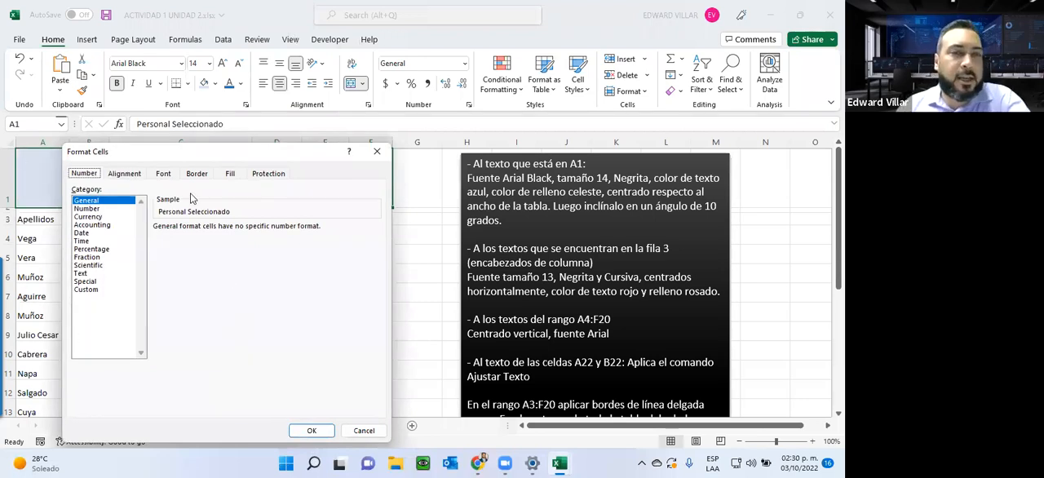
click(125, 174)
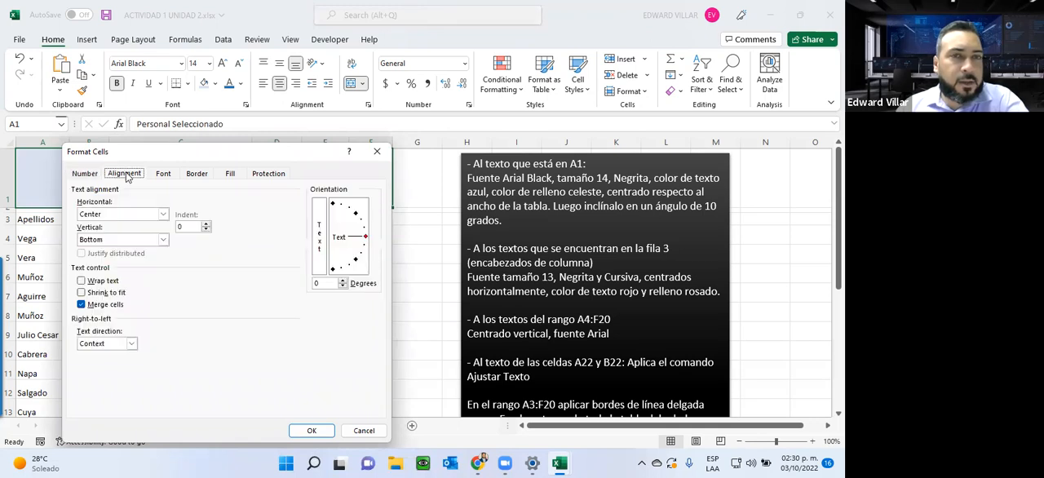
click(284, 132)
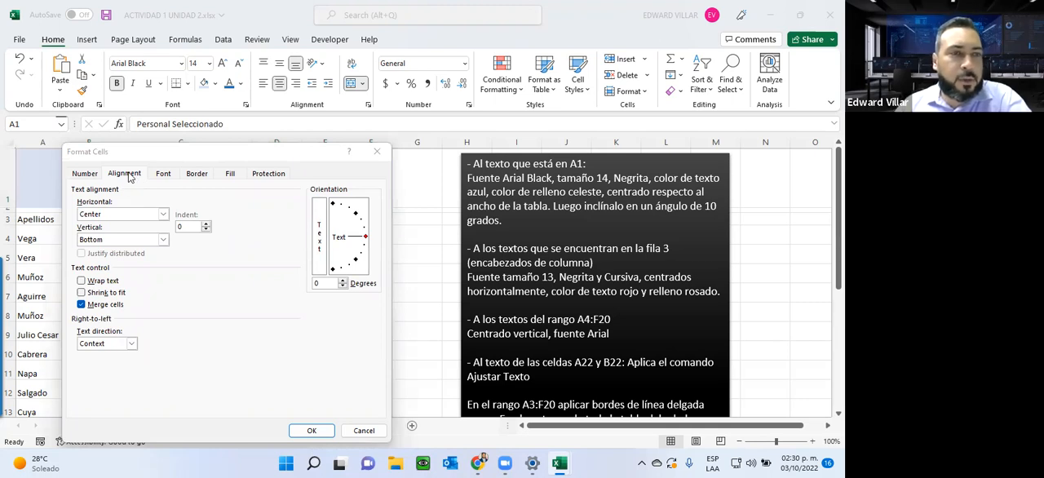
click(343, 281)
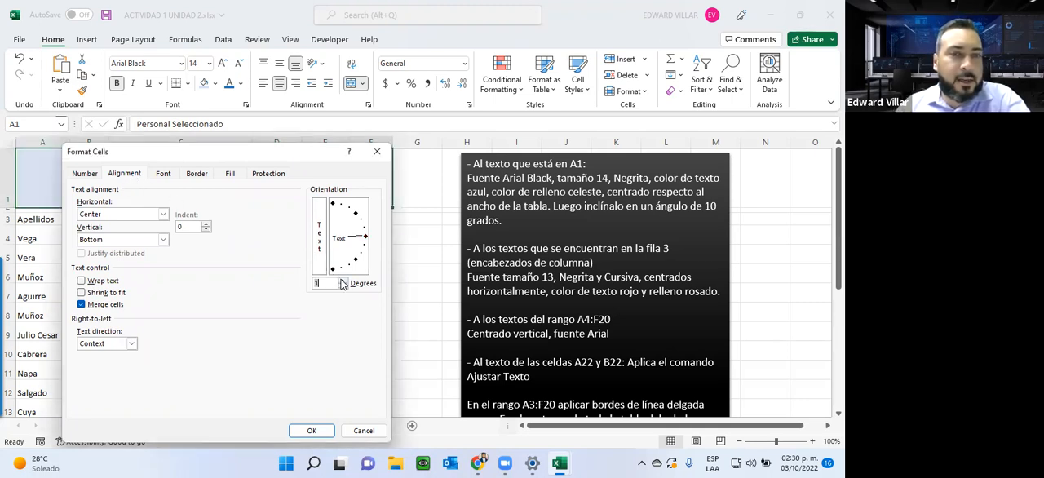
click(342, 279)
click(342, 279)
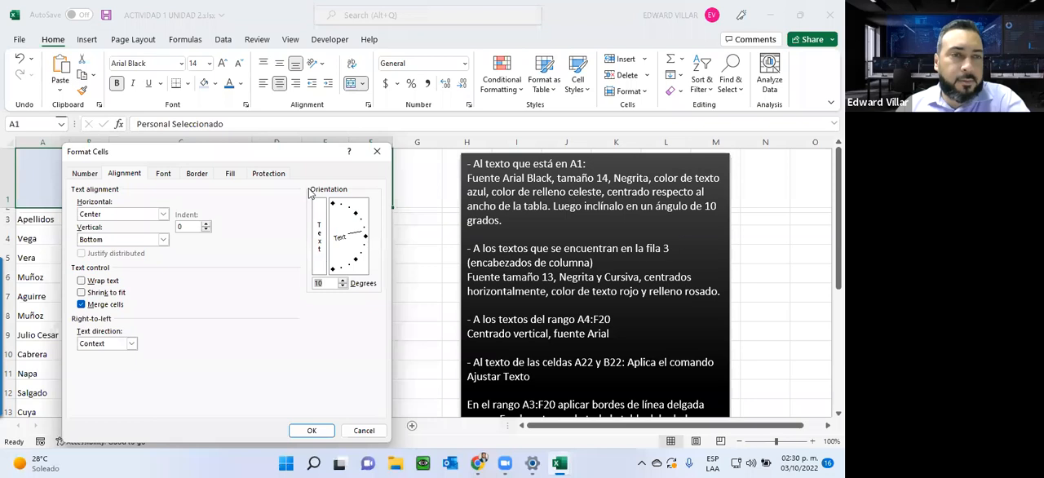
drag(299, 155, 298, 161)
drag(299, 219, 649, 122)
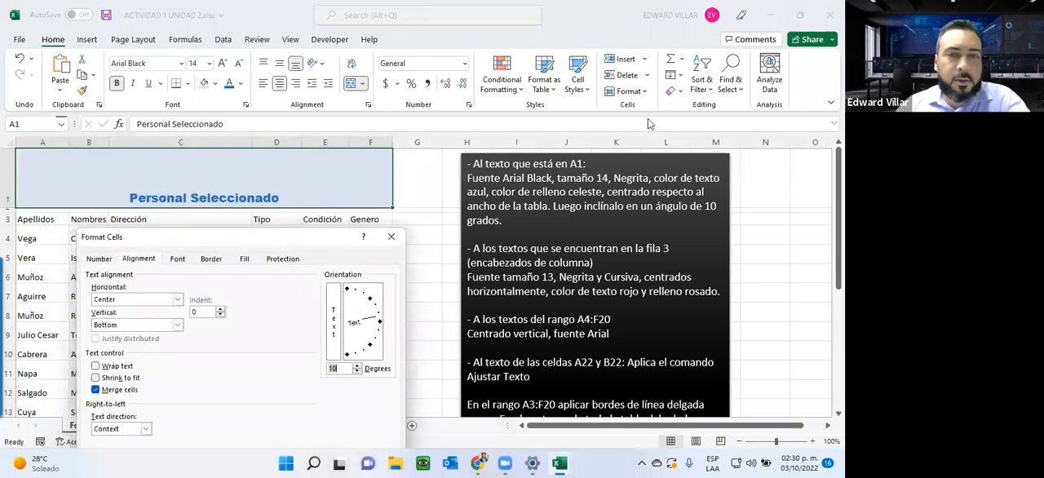
click(688, 367)
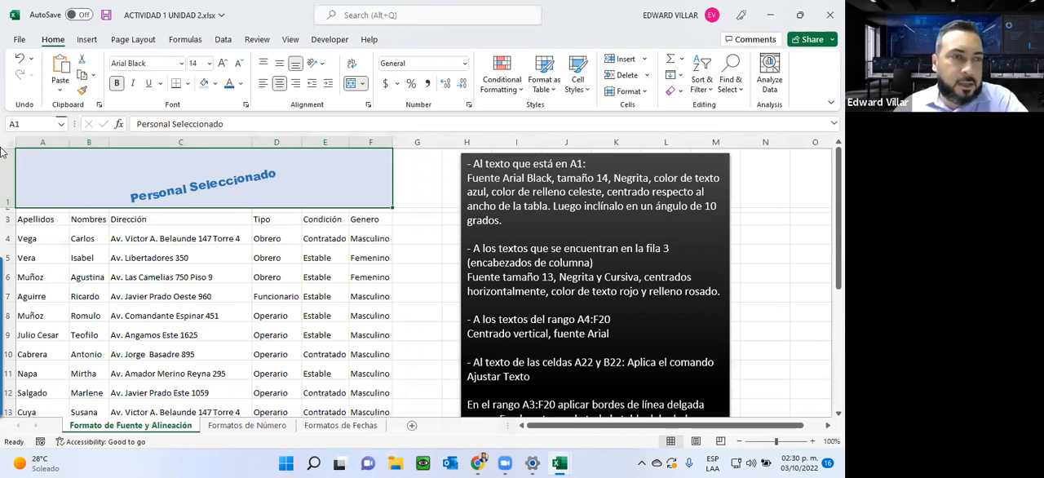
Step: Reduce the height of title row 1 slightly
drag(11, 208, 11, 203)
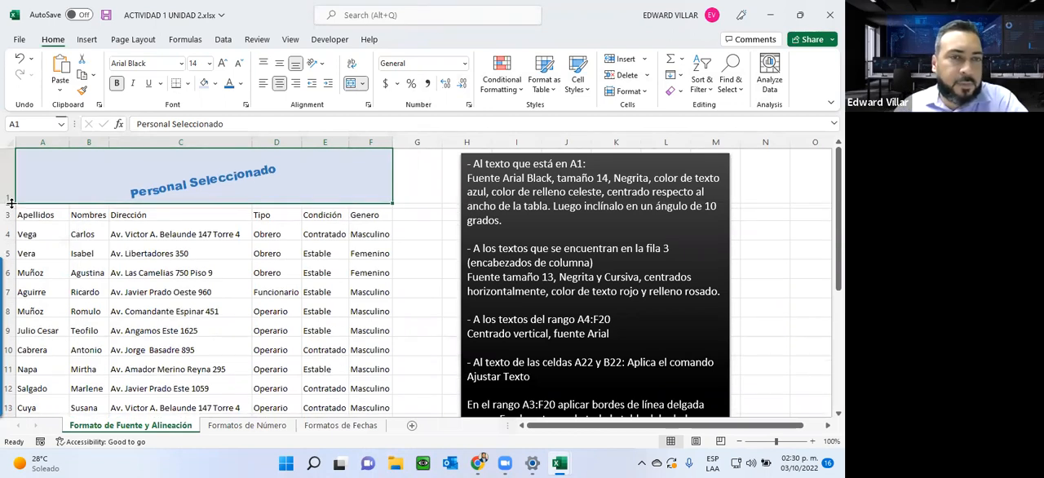
click(827, 14)
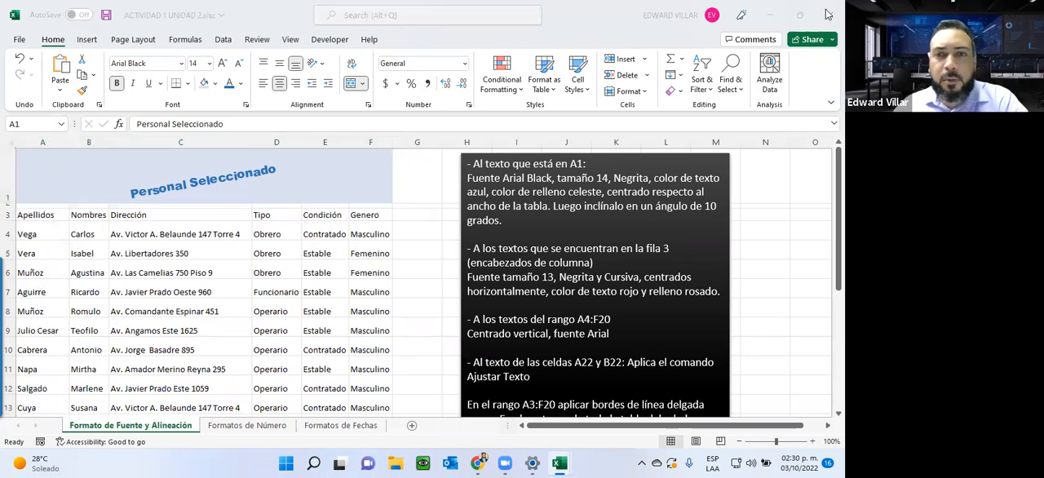
click(407, 257)
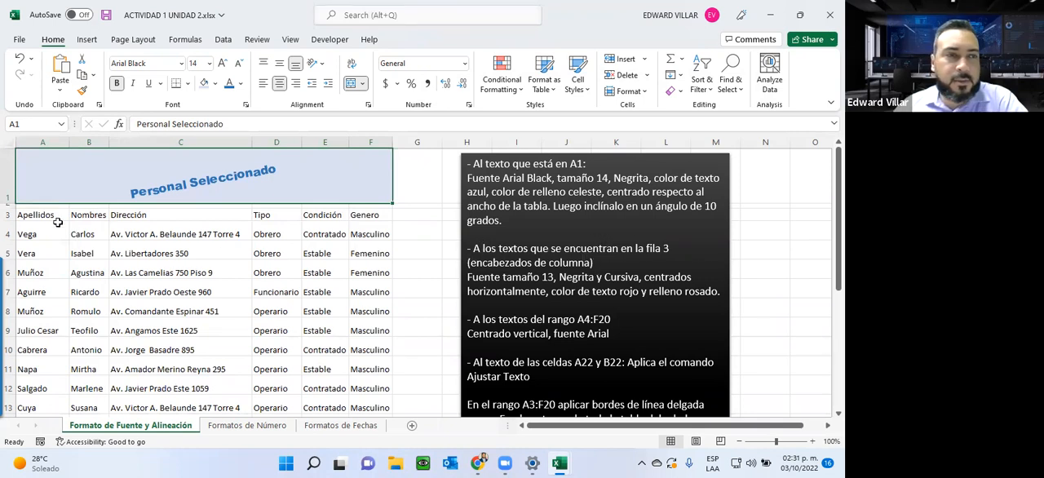
Step: Set the font size of the column headers in A3:F3 to 13
drag(25, 217, 367, 214)
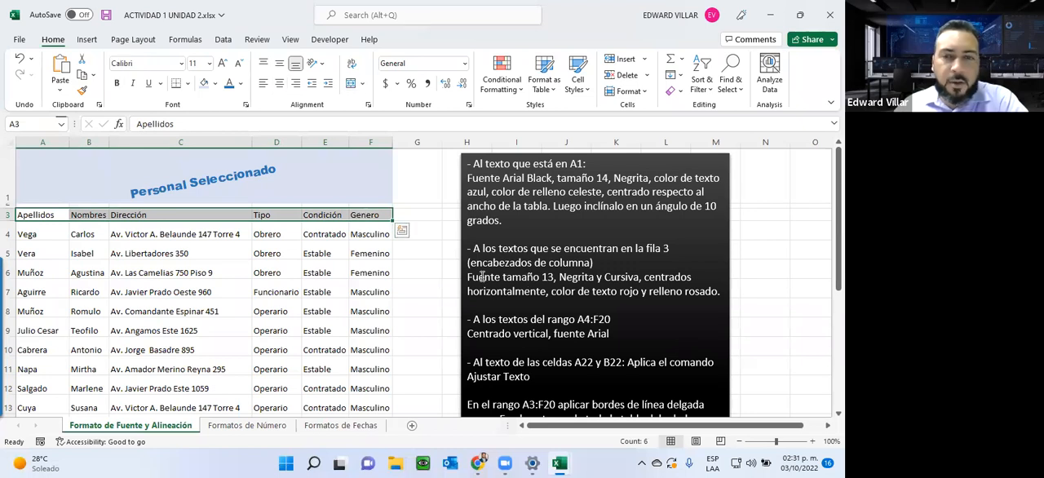
click(210, 65)
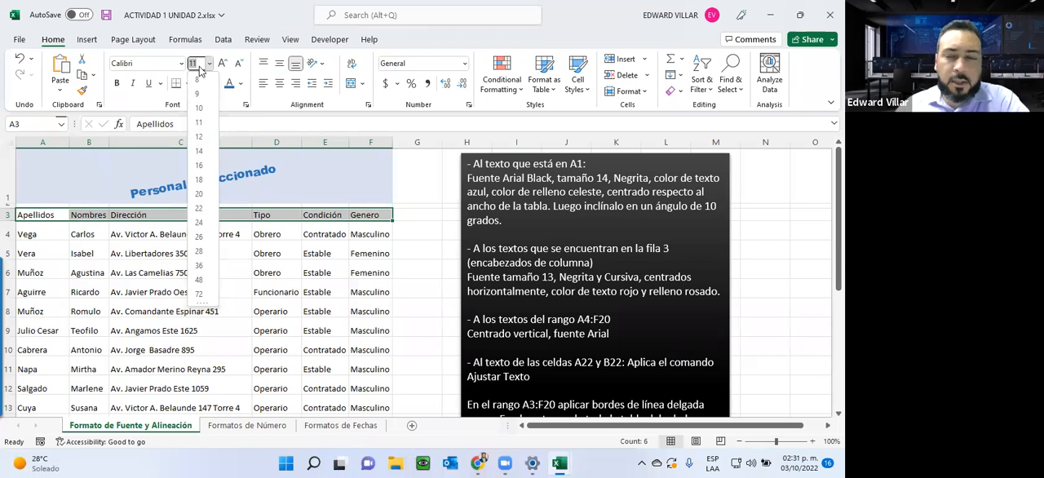
text(1)
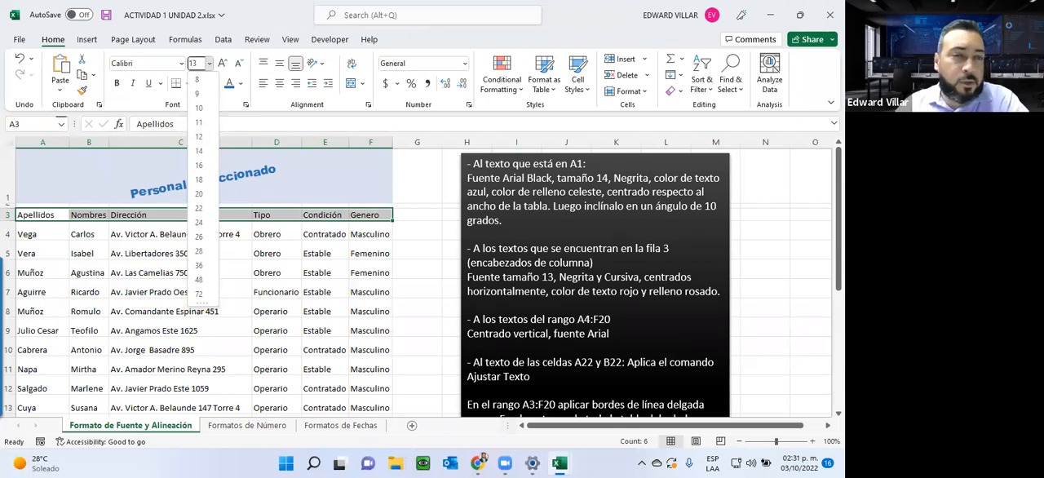
key(Return)
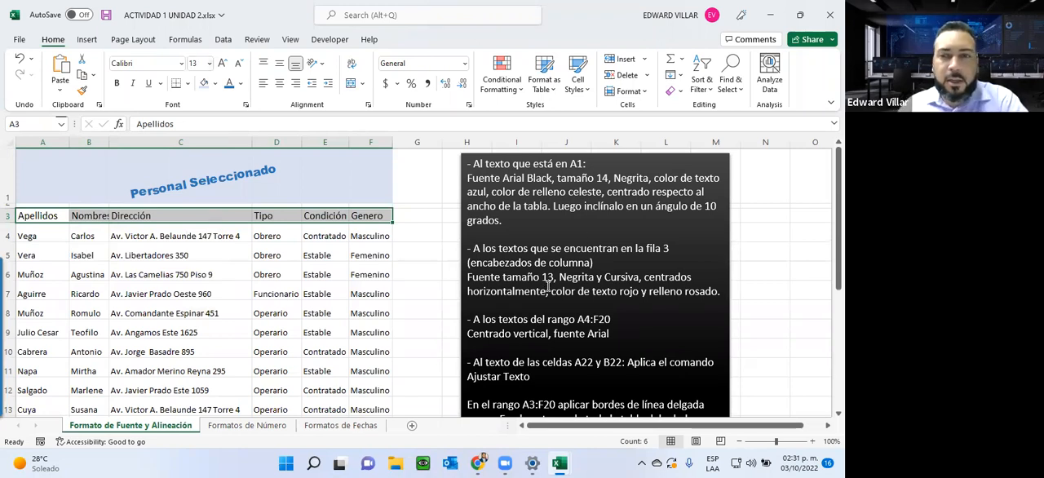
Step: Make the column headers in A3:F3 bold and italic, and centre them horizontally
click(117, 83)
click(130, 84)
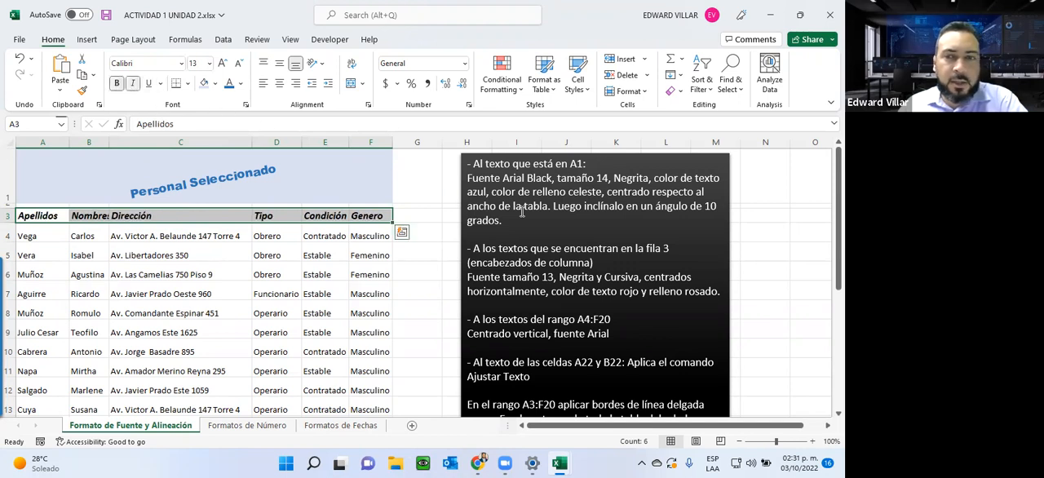
click(279, 85)
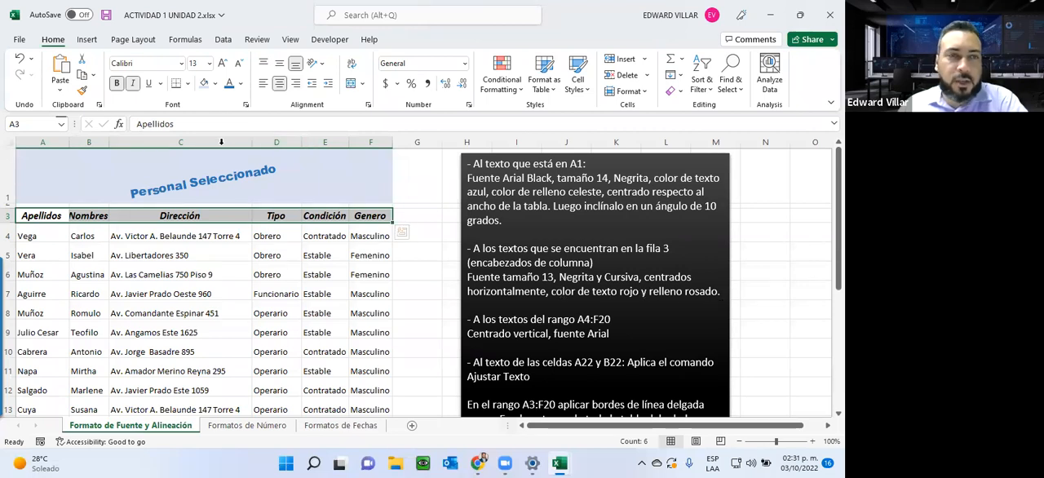
Step: Give the headers in A3:F3 red text and the Orange, Accent 2, Lighter 80% fill
click(240, 83)
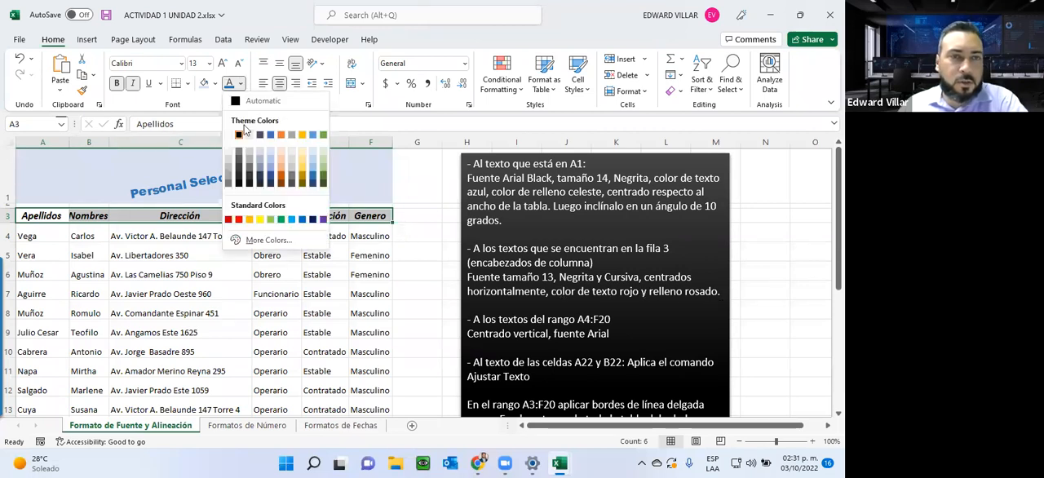
click(238, 219)
click(216, 83)
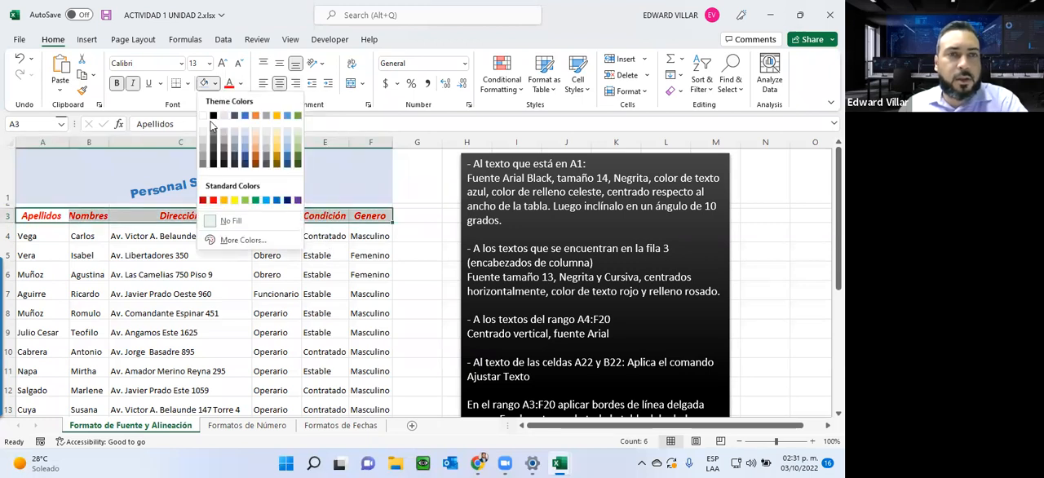
click(256, 134)
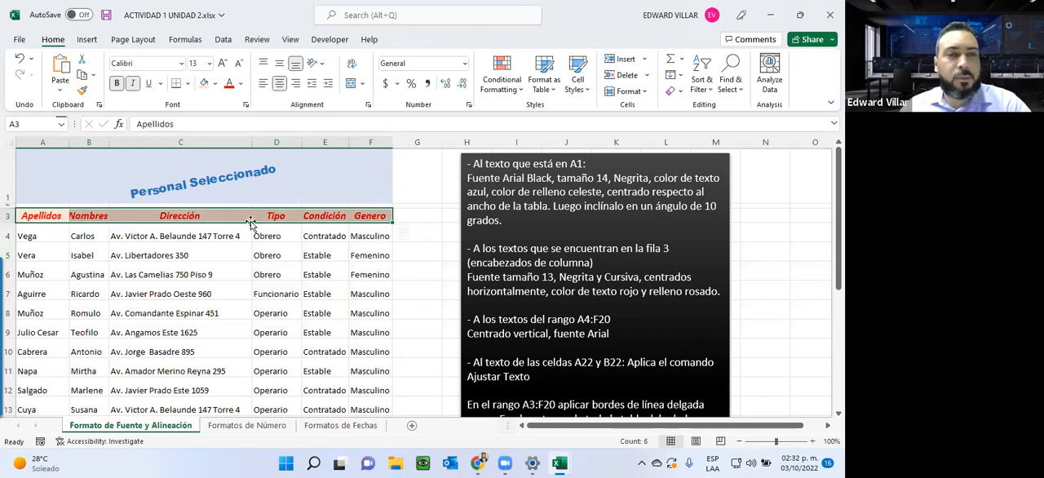
Step: Autofit the Nombres column to its header and select the Dirección header in C3
double_click(108, 141)
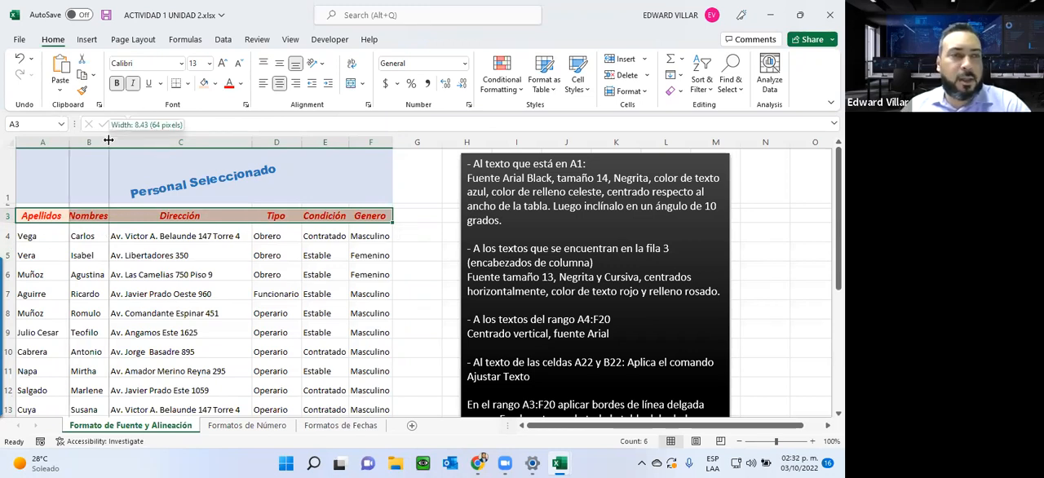
click(175, 255)
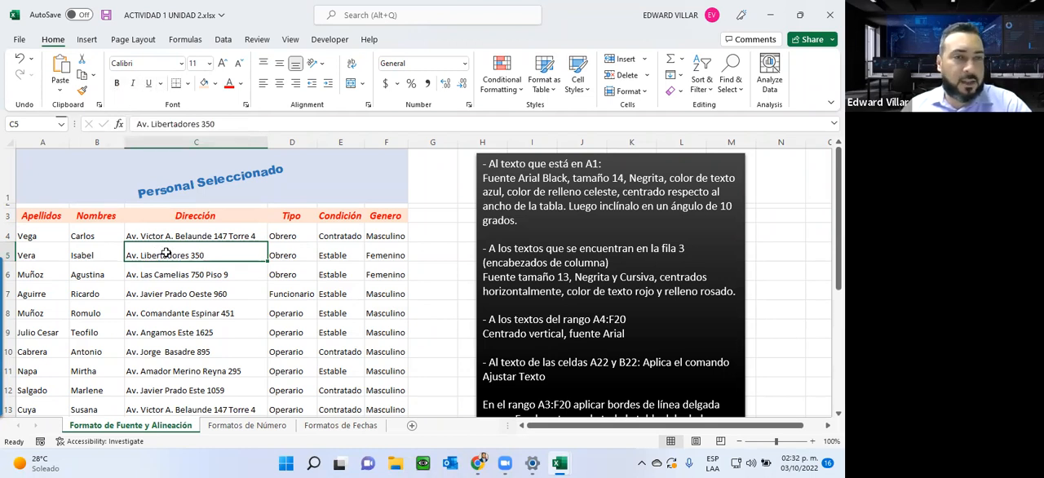
click(165, 216)
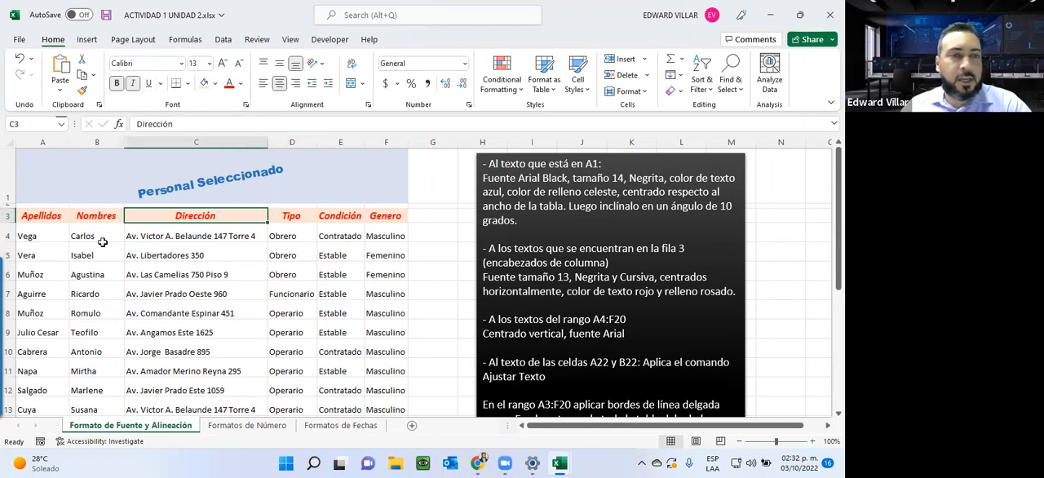
Step: Centre the texts in A4:F20 vertically and set their font to Arial
click(75, 260)
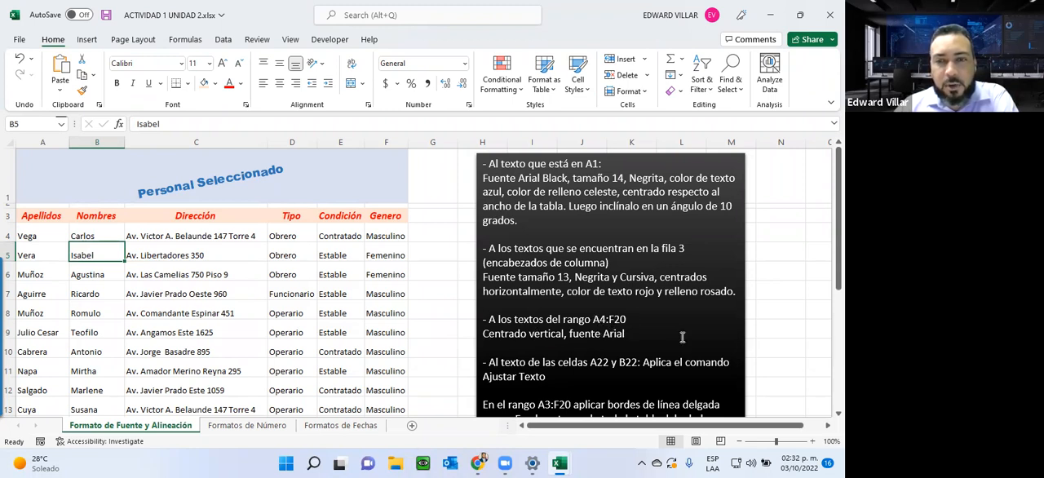
drag(34, 235, 400, 359)
scroll(417, 408, up, 2)
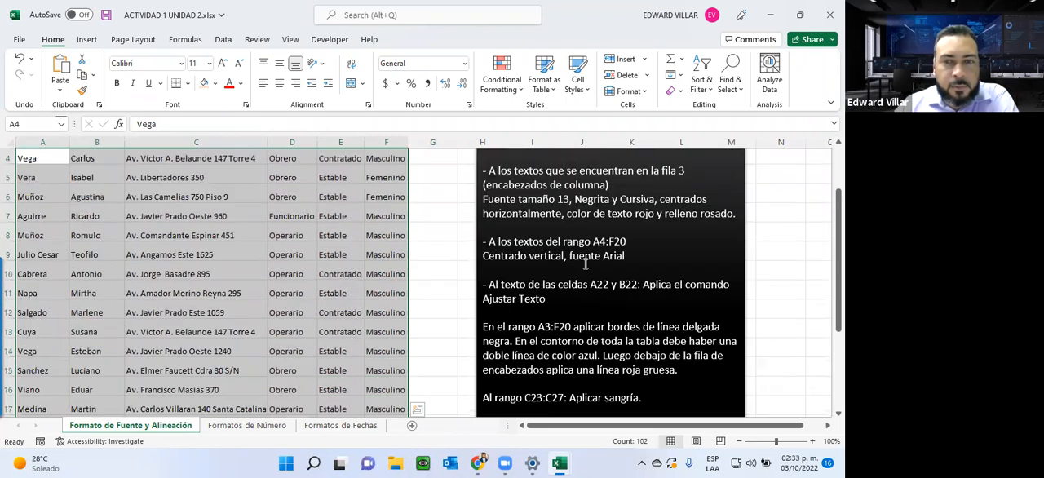
click(279, 66)
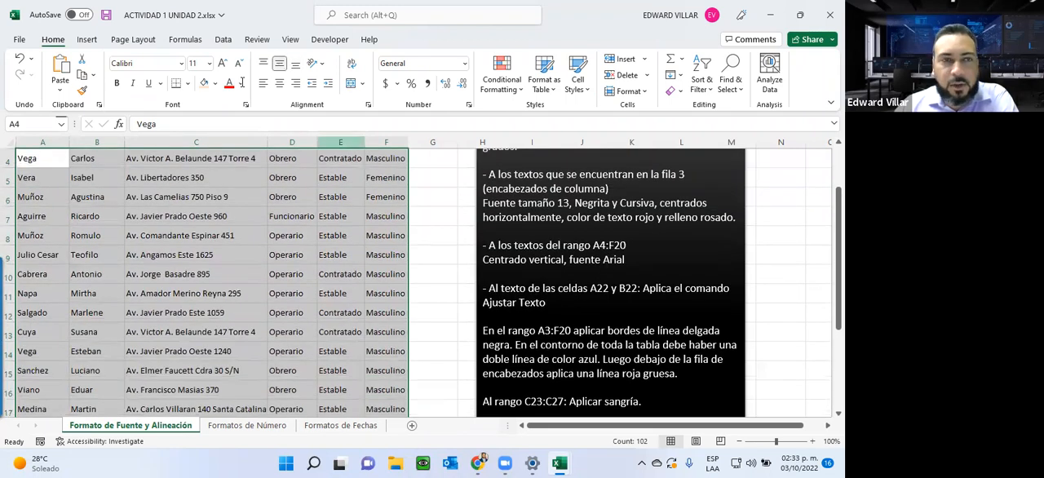
click(181, 64)
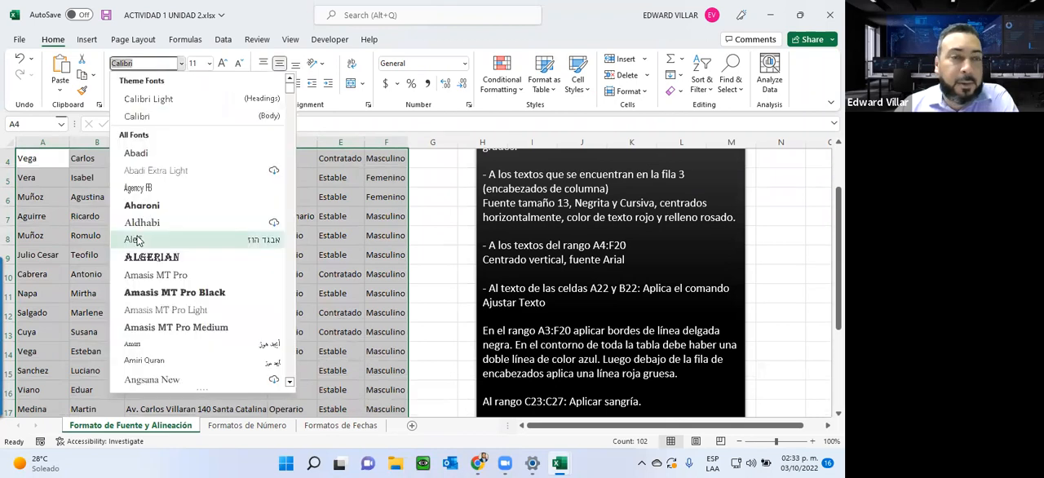
scroll(142, 243, down, 2)
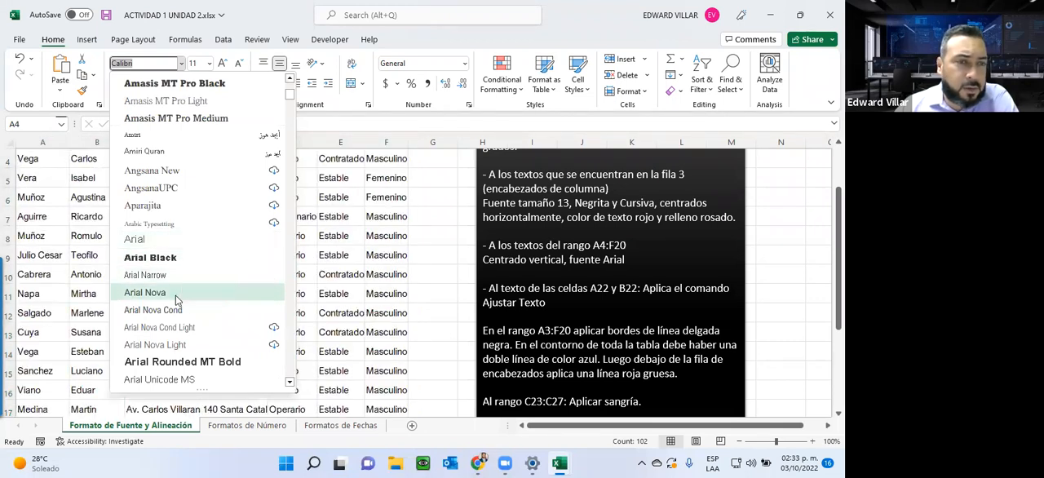
click(159, 239)
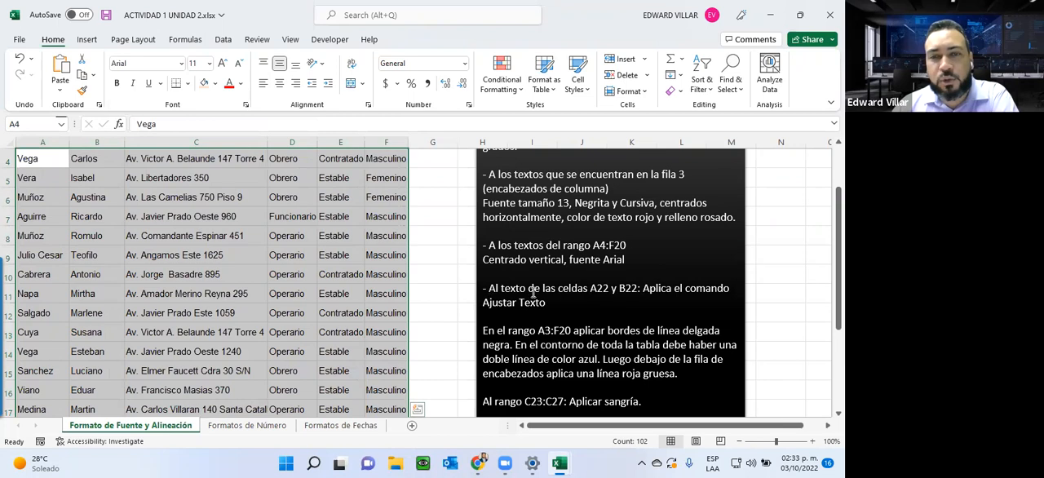
Step: Check the contents of A22 and B22, and autofit column A to the full text of A22
scroll(600, 302, down, 3)
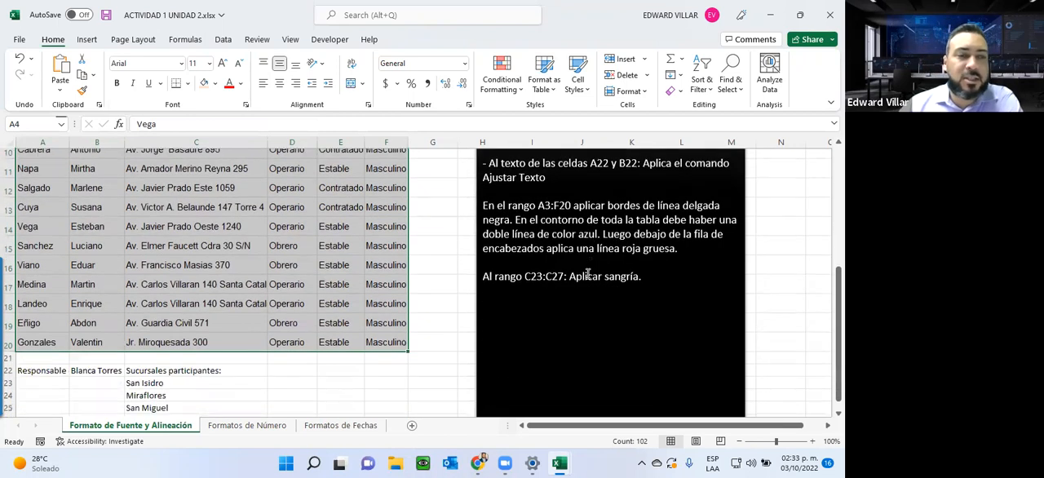
click(31, 307)
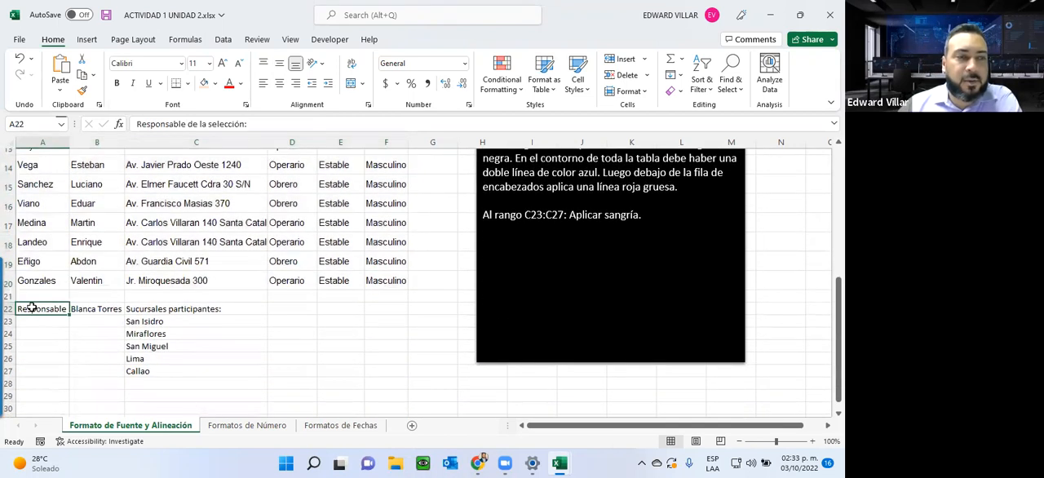
click(102, 308)
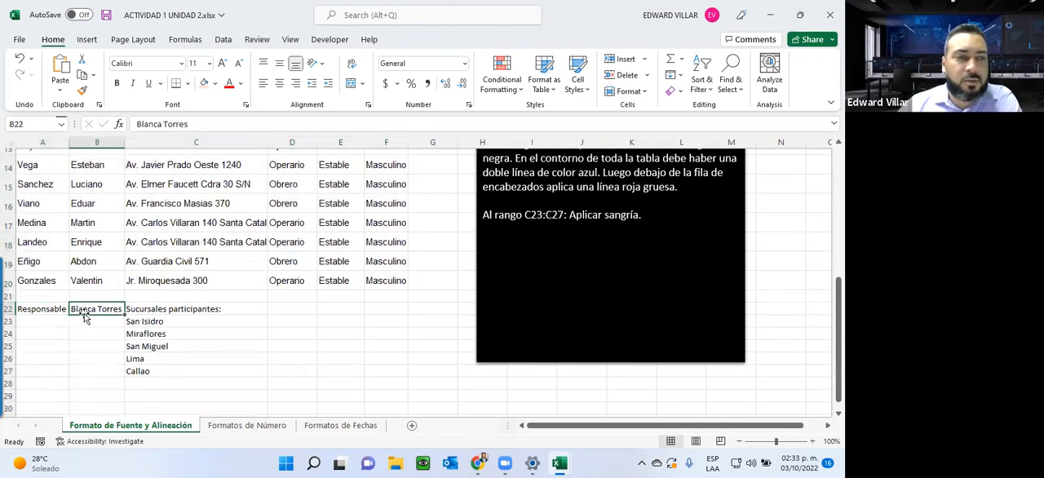
click(41, 311)
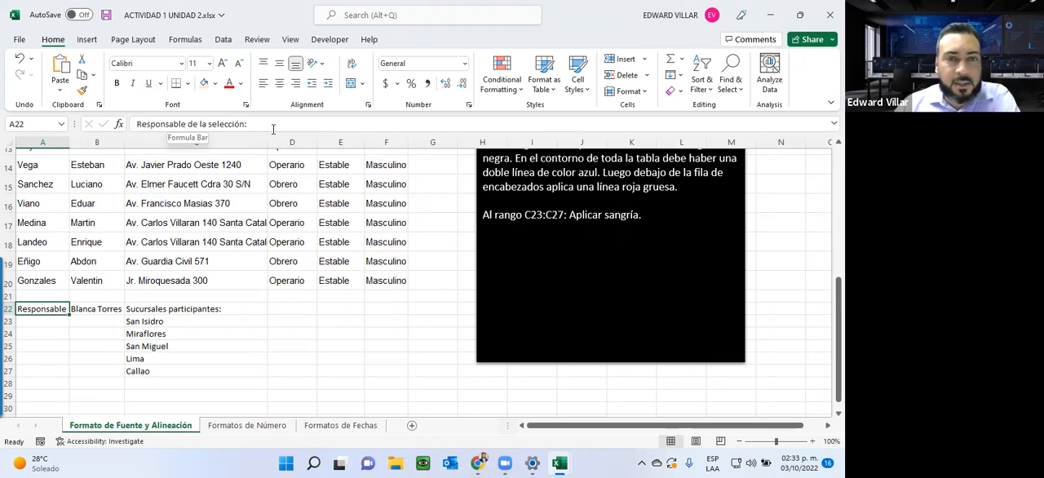
double_click(69, 142)
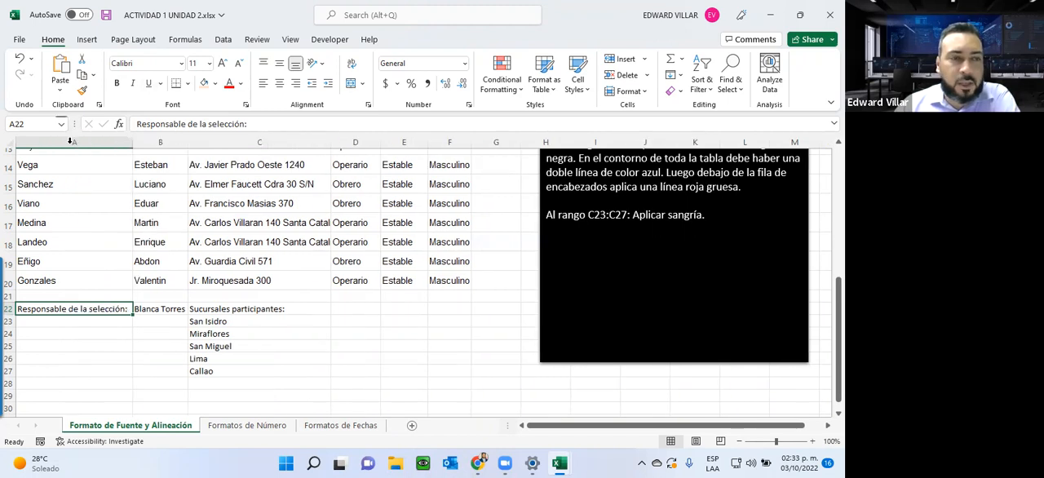
Step: Check the print preview through its second page to see how the columns split, and return to the sheet
click(19, 39)
click(31, 238)
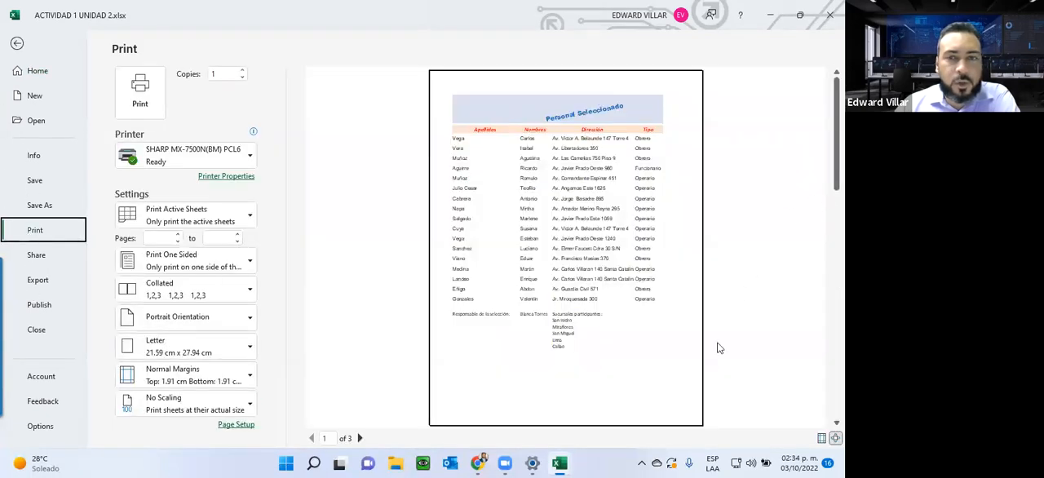
click(360, 438)
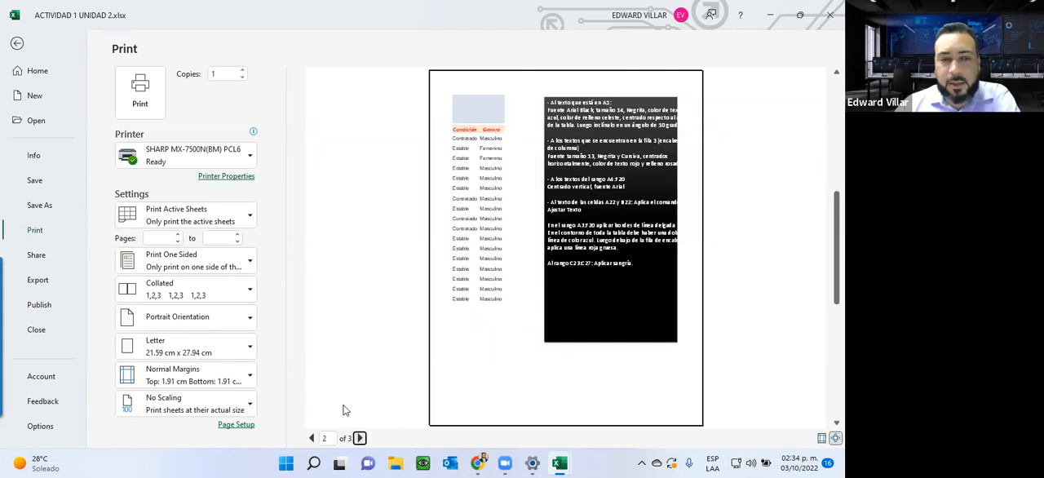
click(17, 45)
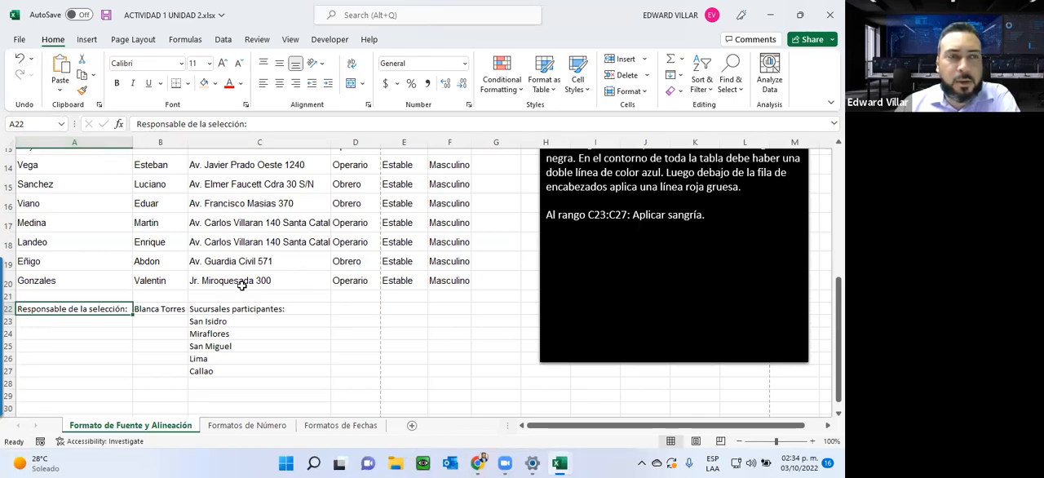
Step: Undo the widening of column A, redo it for comparison, and undo it again
click(20, 59)
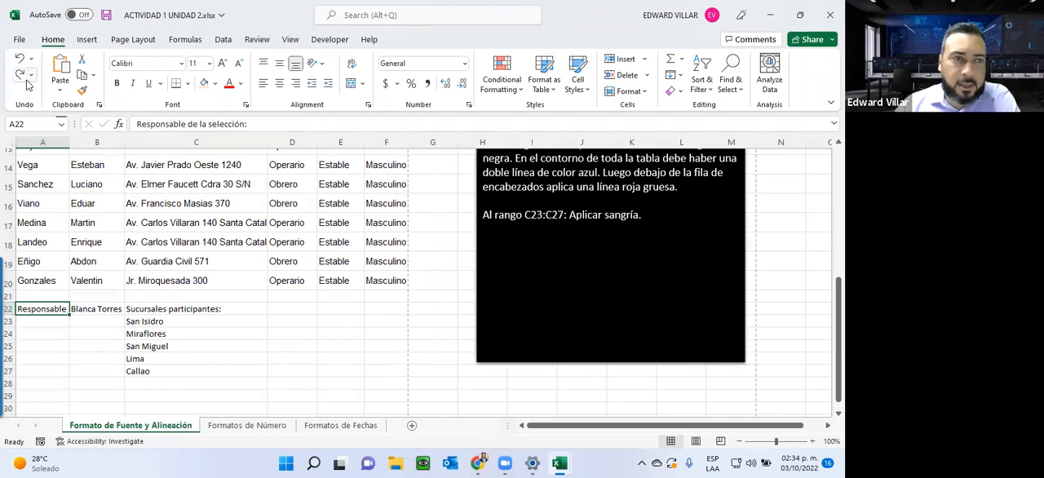
click(24, 77)
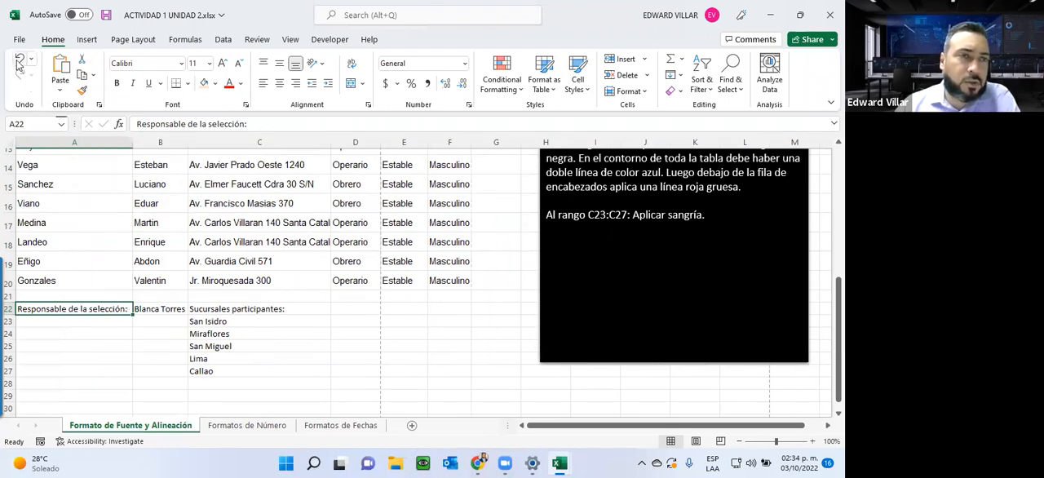
click(20, 60)
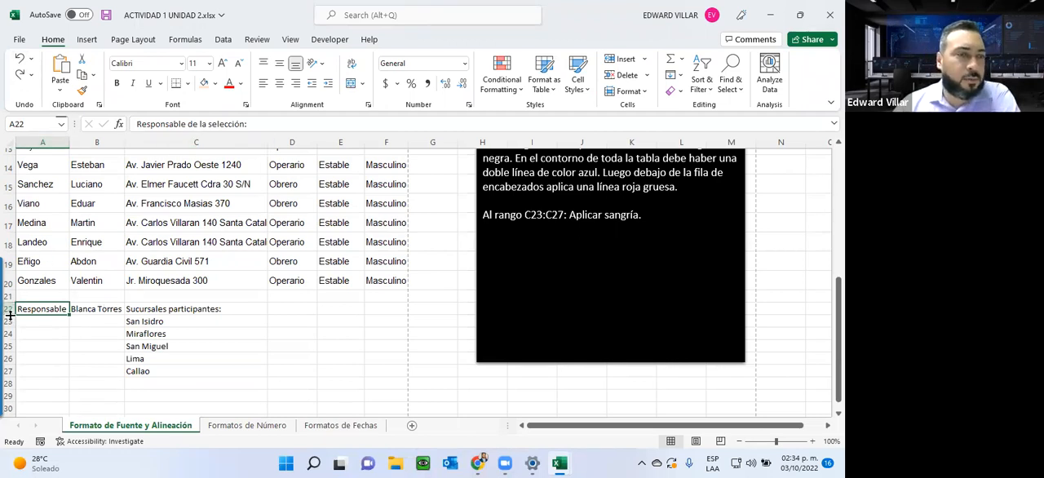
Step: Increase the height of row 22 to make room for several lines of text
drag(10, 314, 6, 339)
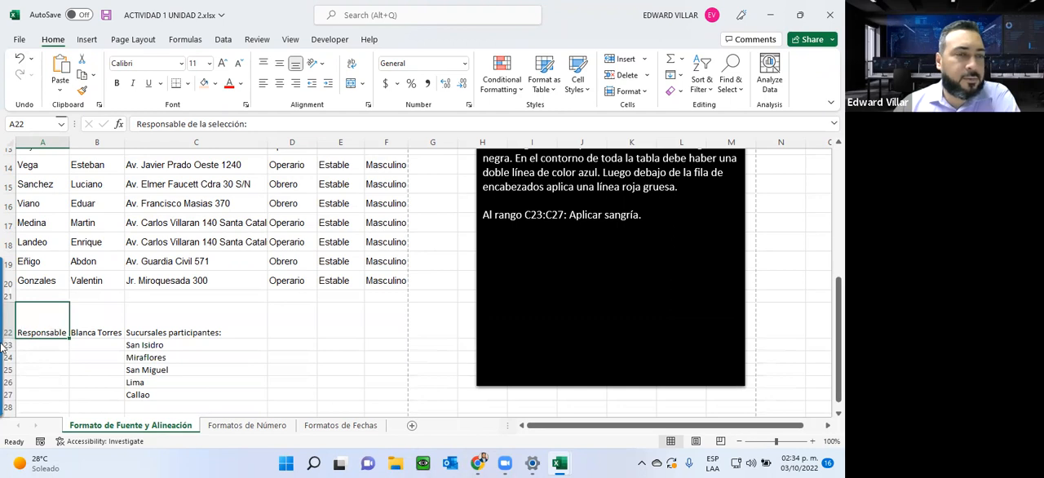
drag(7, 338, 10, 362)
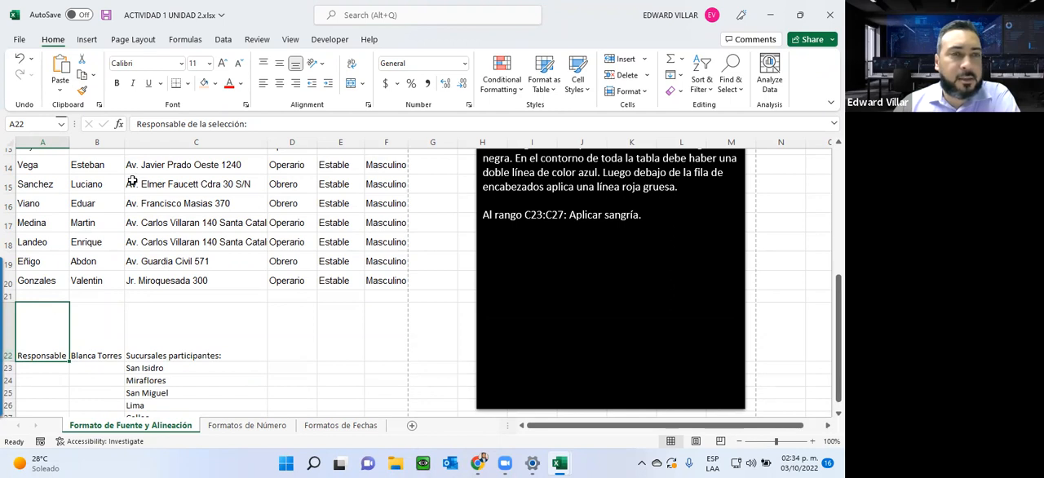
click(88, 304)
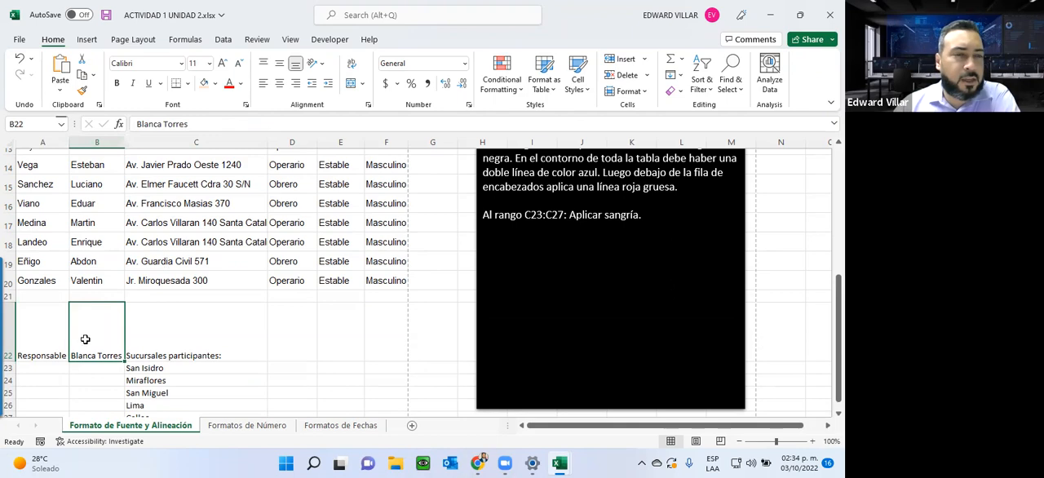
scroll(115, 325, up, 4)
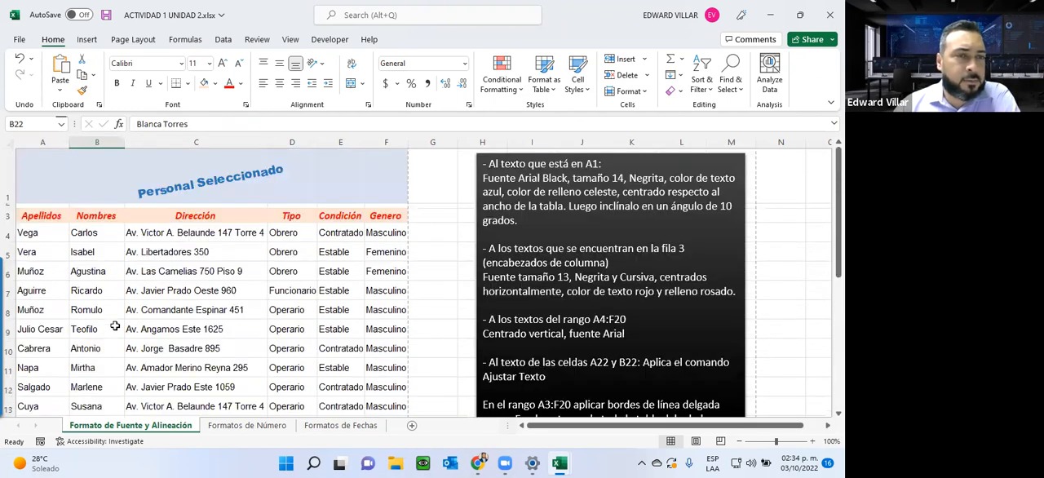
scroll(115, 326, down, 5)
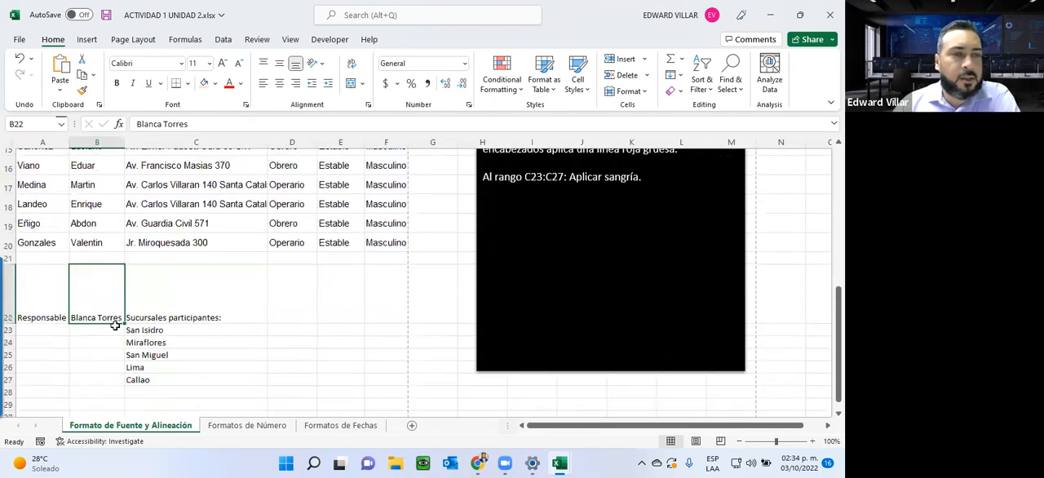
Step: Wrap the text in A22 and reduce the height of row 22 to fit the wrapped lines
click(51, 297)
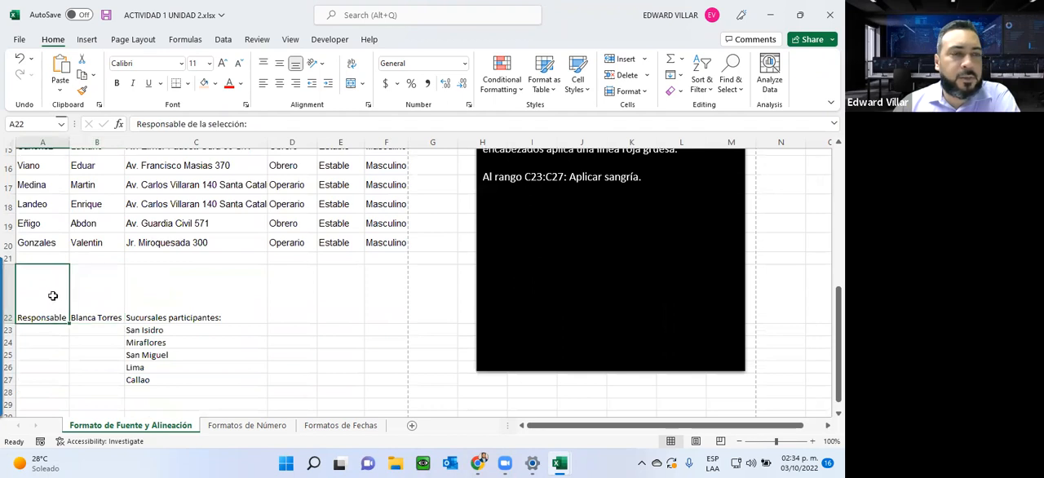
click(352, 66)
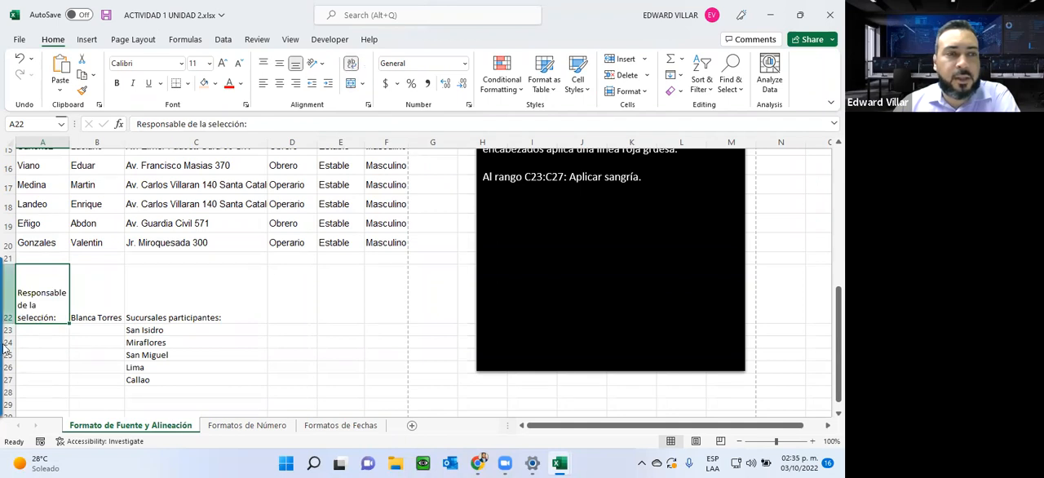
mouse_move(7, 323)
mouse_down()
mouse_move(7, 362)
mouse_move(7, 309)
mouse_up()
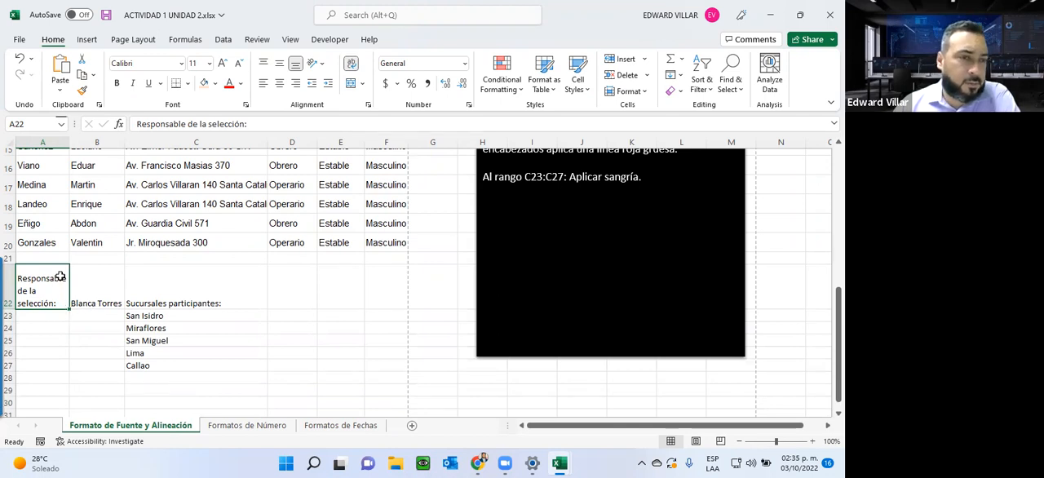
Step: Wrap the text in B22 and centre A22:B22 vertically
click(98, 298)
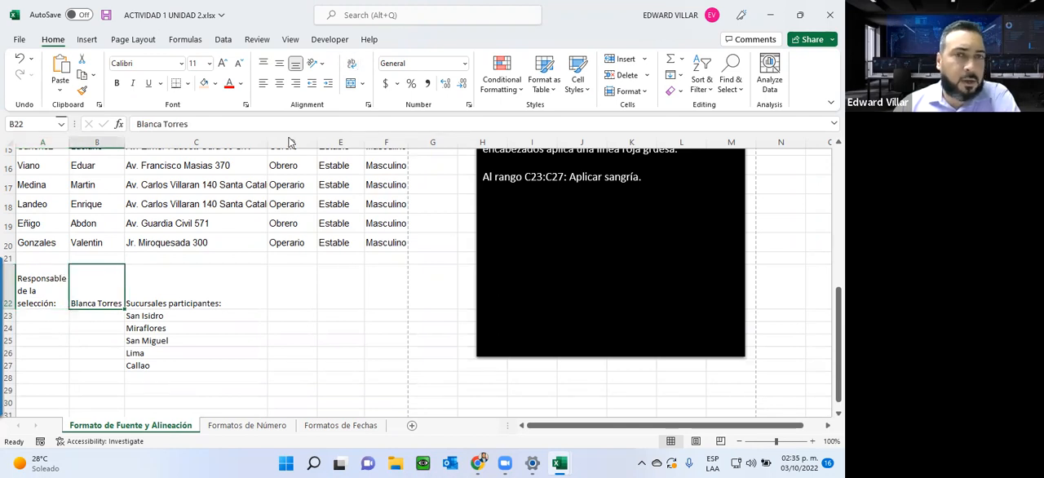
click(352, 65)
drag(59, 285, 84, 283)
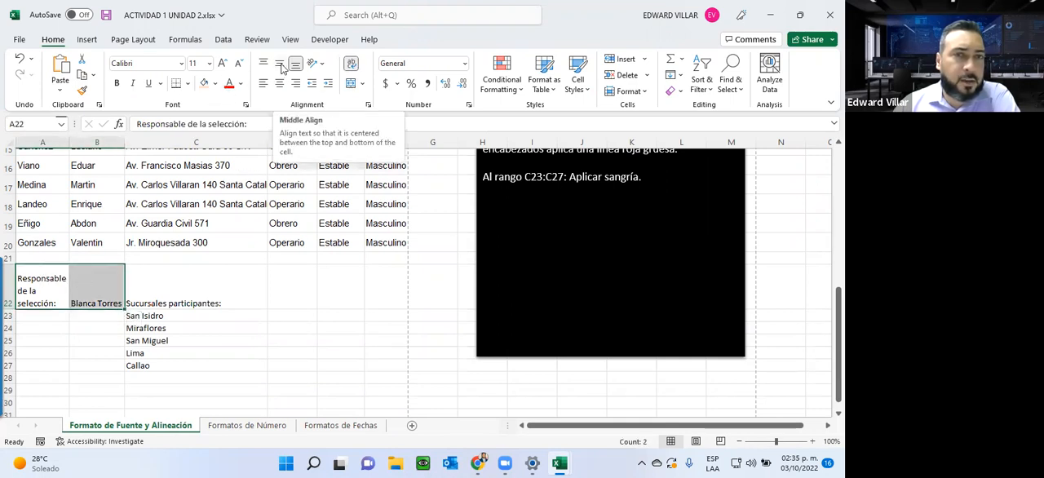
click(280, 65)
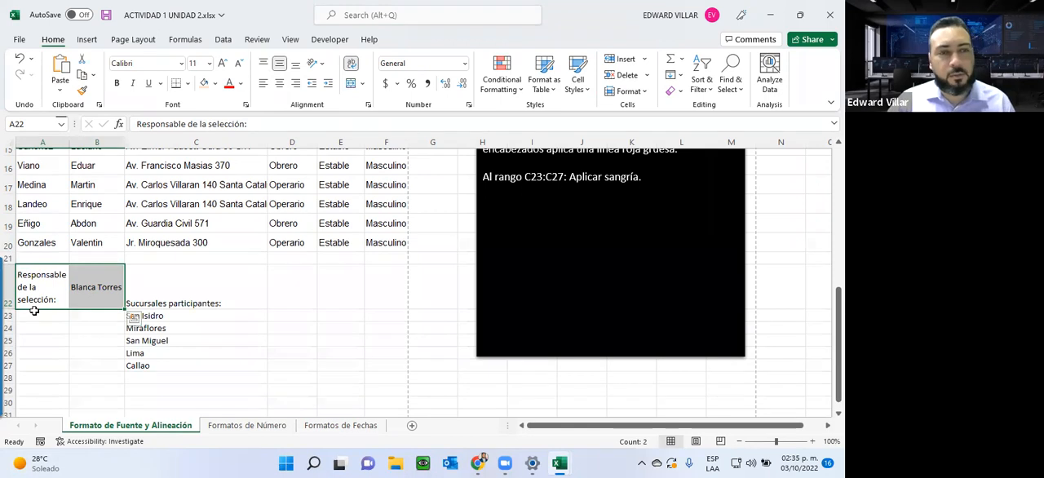
click(53, 289)
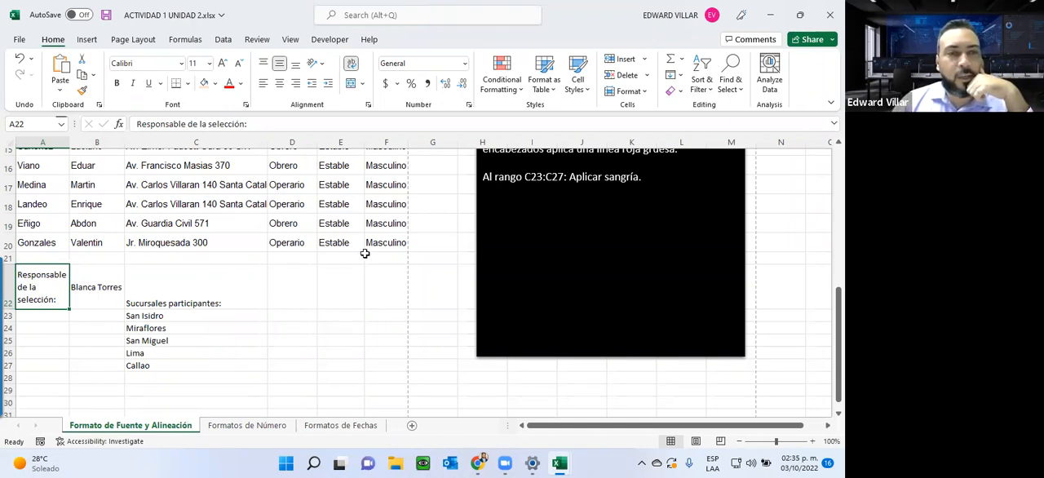
Step: Check the sheet with the wrapped cells in the print preview and return to the activity instructions
drag(450, 186, 44, 397)
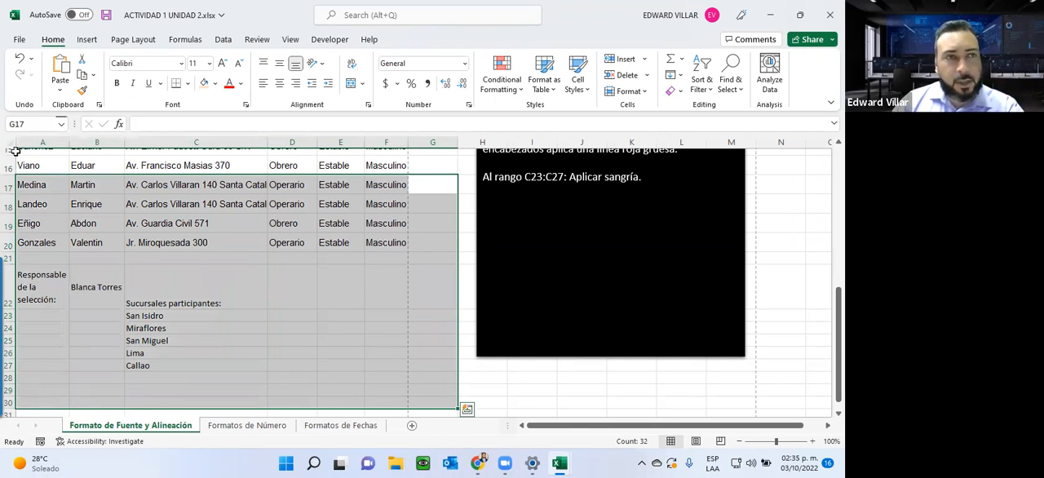
click(19, 39)
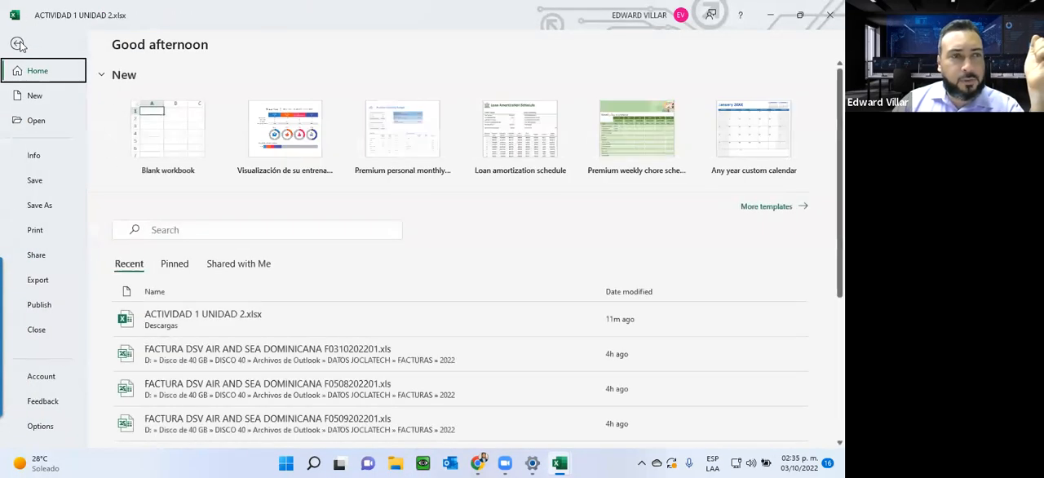
click(24, 237)
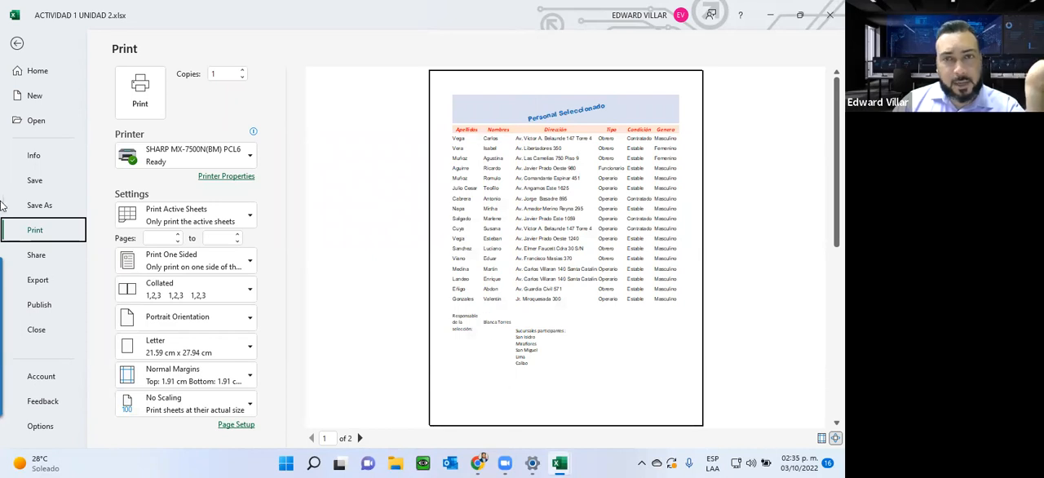
click(18, 42)
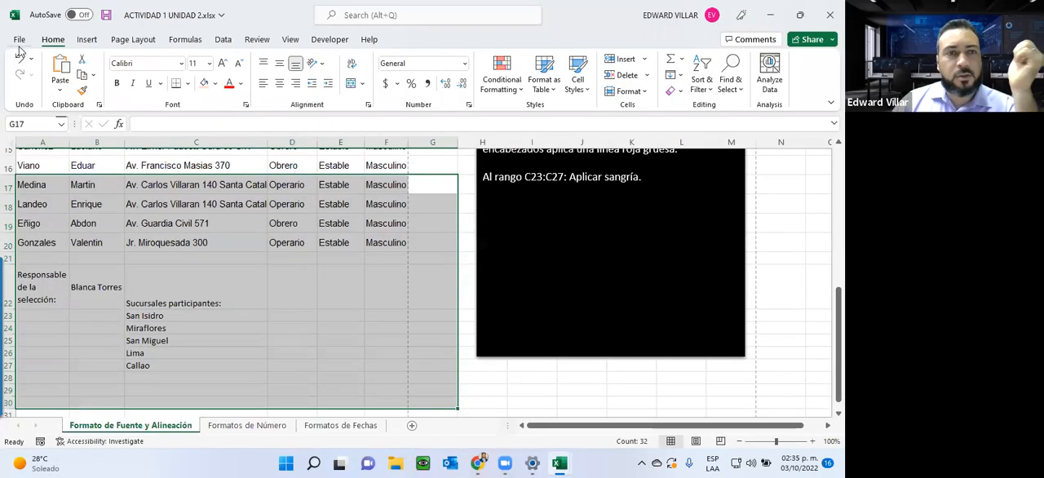
scroll(256, 221, up, 3)
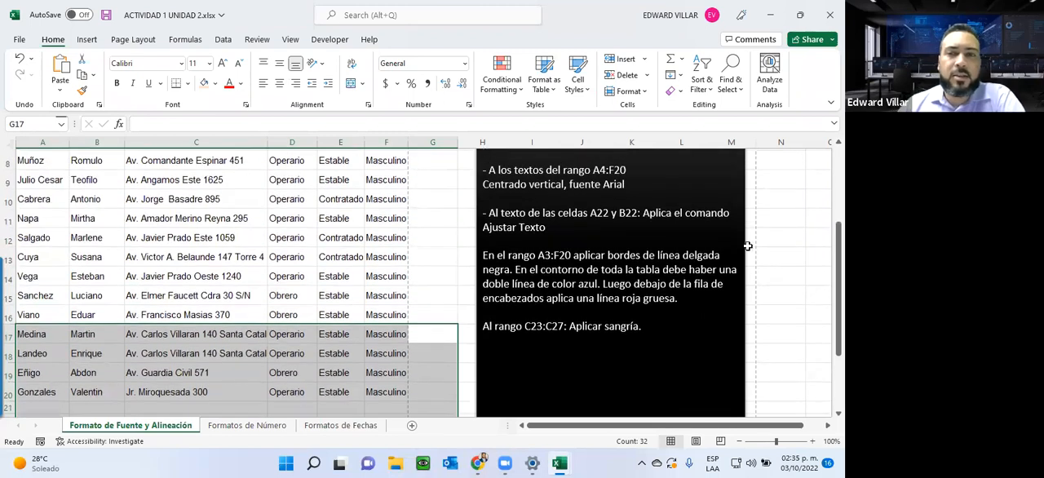
scroll(547, 263, up, 1)
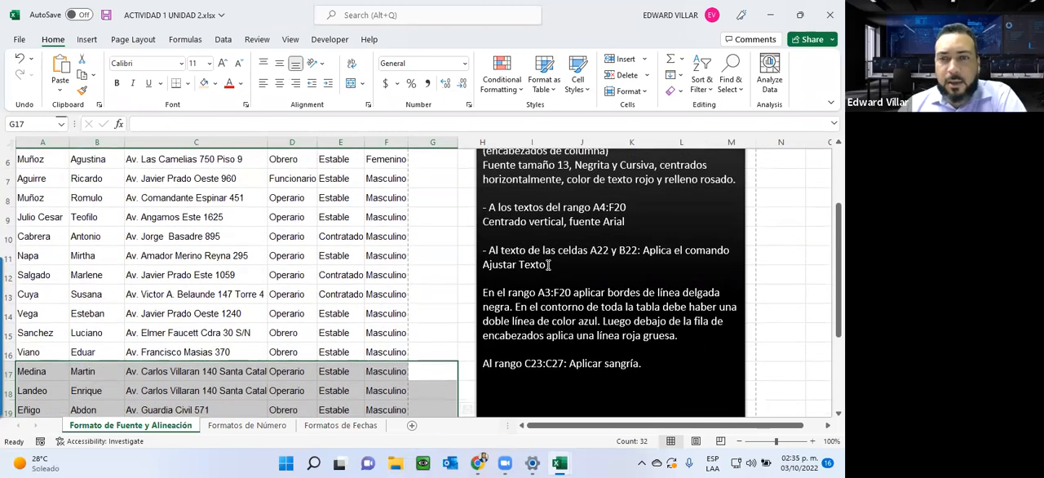
Step: Apply thin black borders to all cells in A3:F20
scroll(550, 264, up, 1)
scroll(552, 261, down, 2)
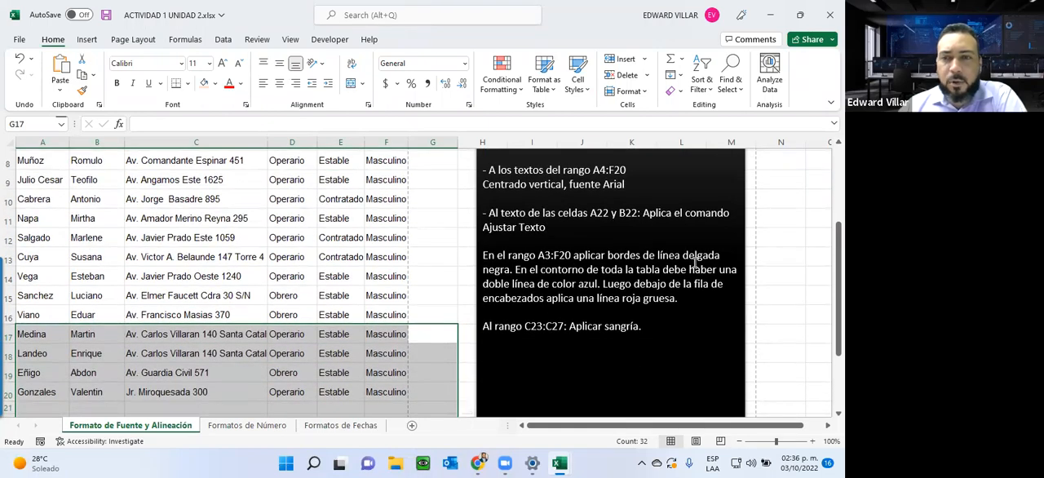
scroll(313, 310, up, 3)
drag(30, 216, 408, 385)
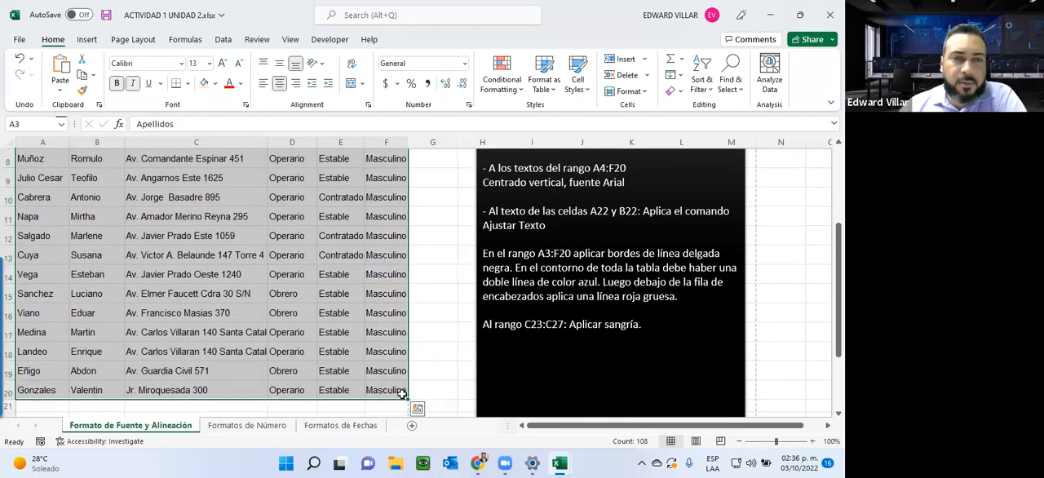
click(190, 83)
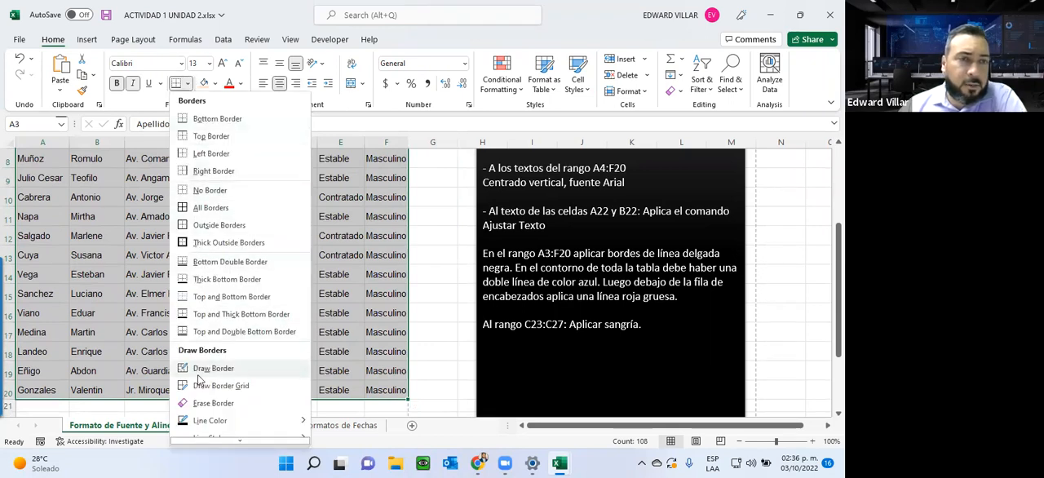
click(215, 208)
Step: Check the bordered table in the print preview and return to the activity instructions
scroll(216, 202, up, 3)
click(18, 39)
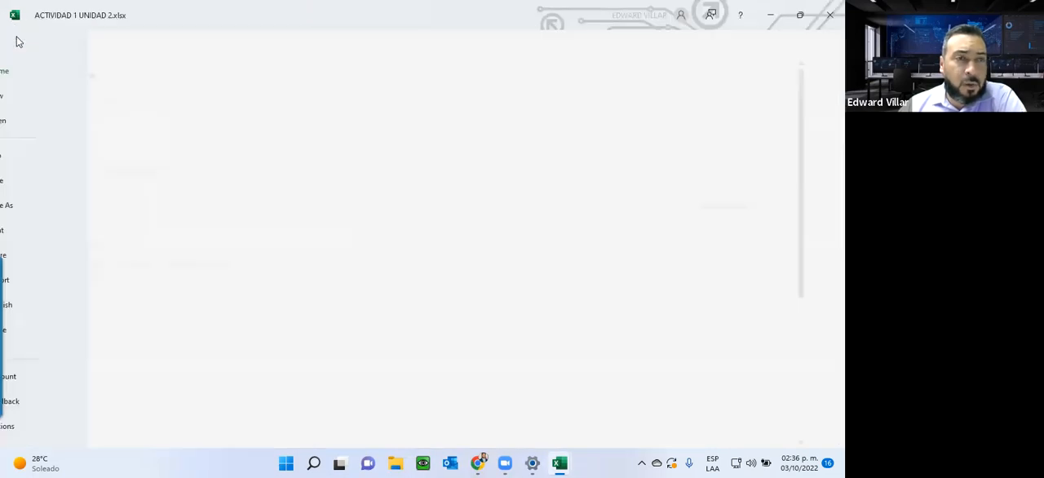
click(36, 230)
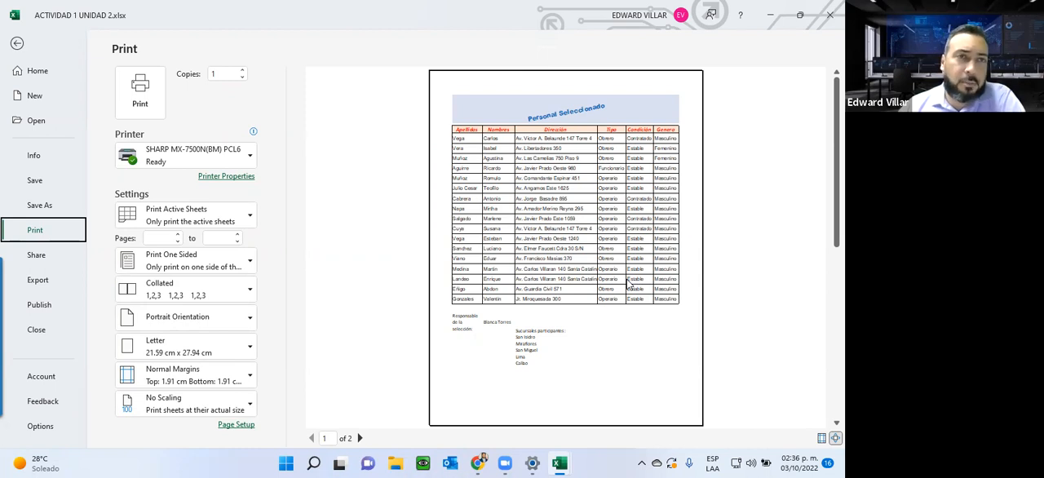
click(20, 49)
scroll(449, 247, down, 2)
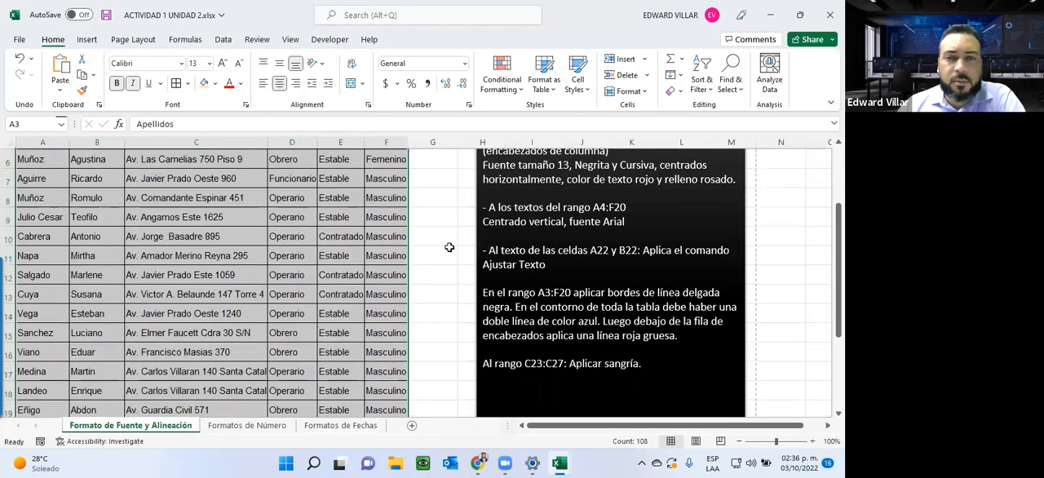
Step: Apply a blue double-line border around the outside of A3:F20, keeping the thin black inner lines
drag(515, 306, 596, 325)
scroll(167, 307, up, 3)
drag(49, 216, 388, 393)
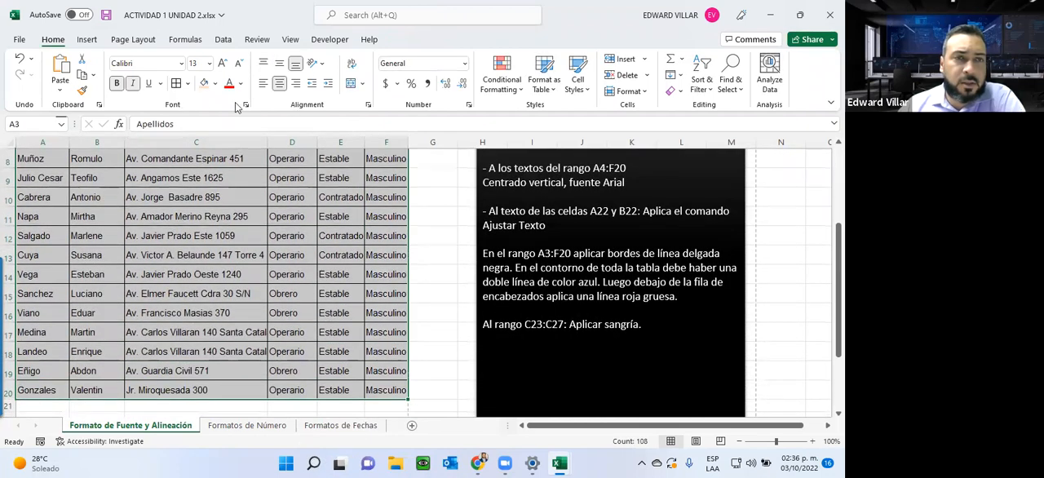
click(187, 83)
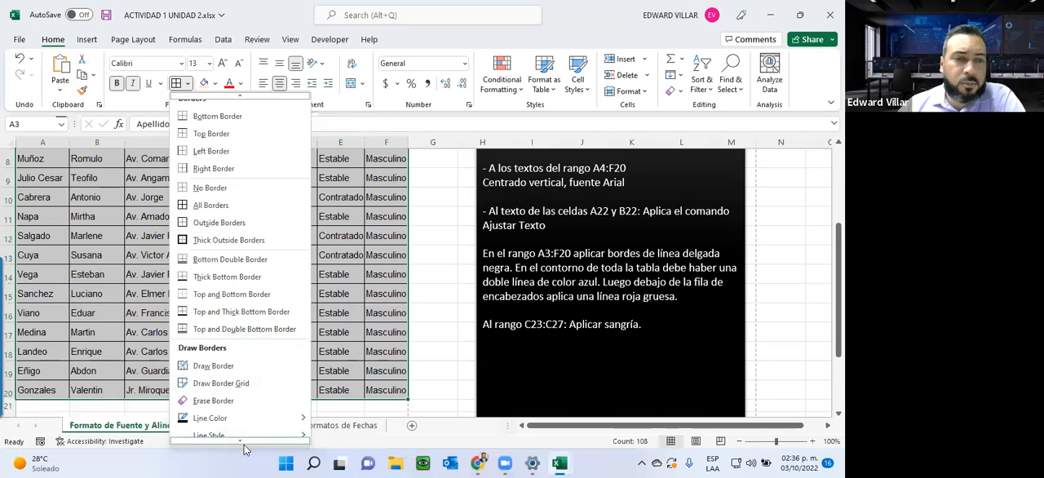
mouse_move(244, 444)
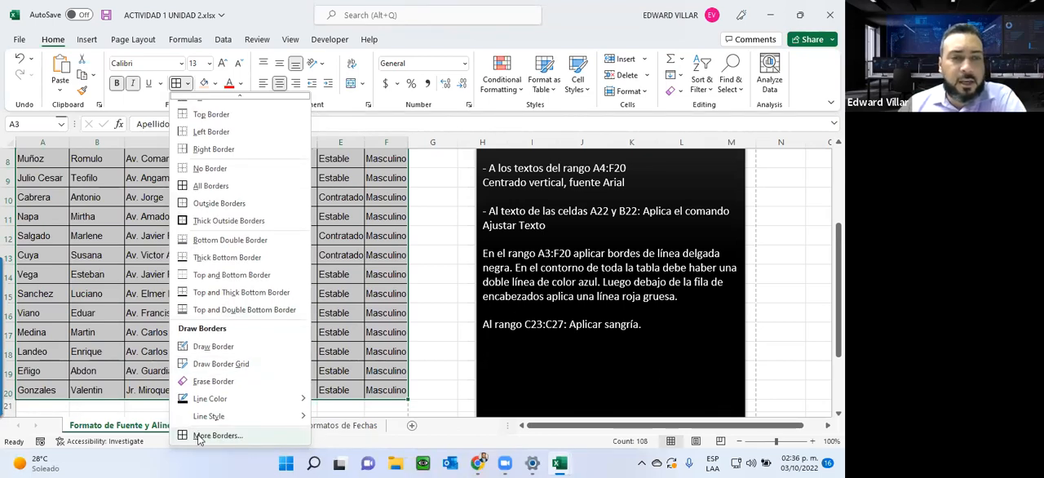
click(208, 435)
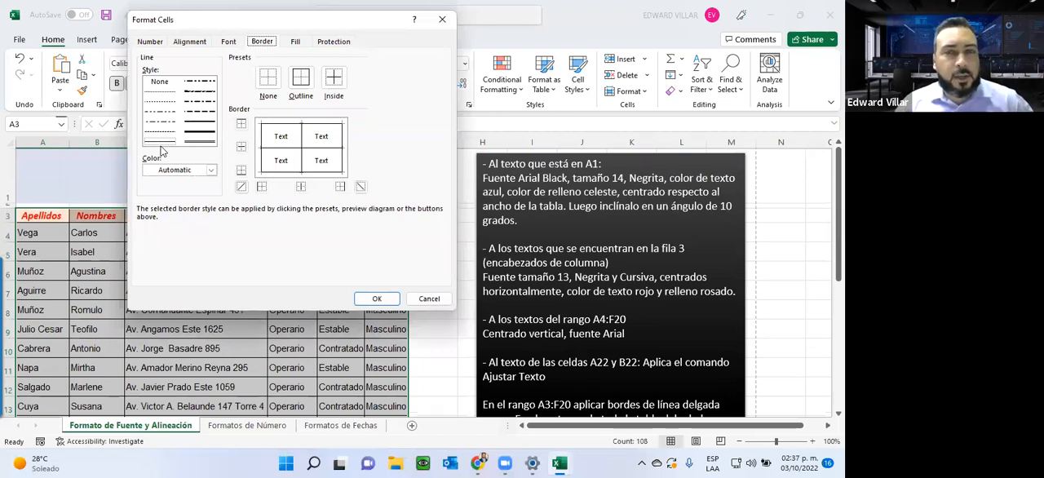
click(206, 143)
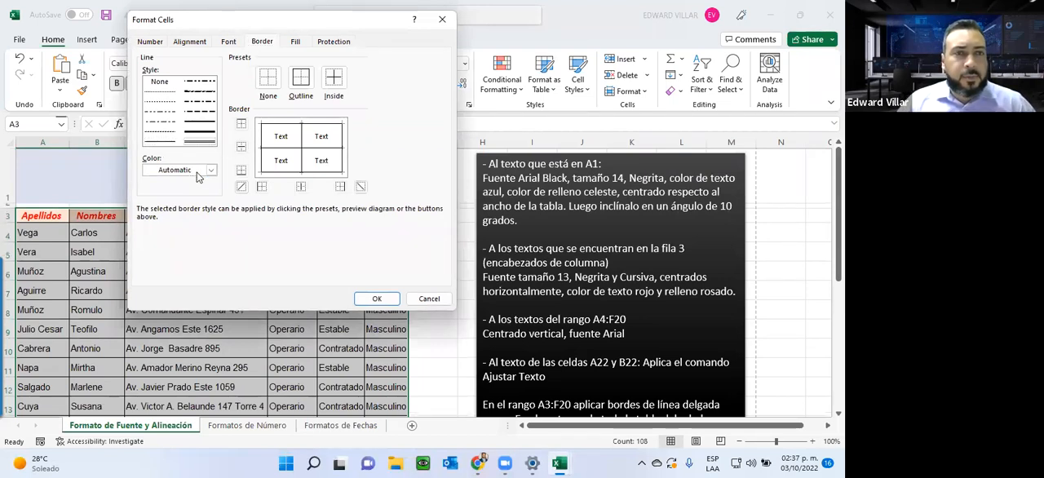
click(210, 170)
click(223, 305)
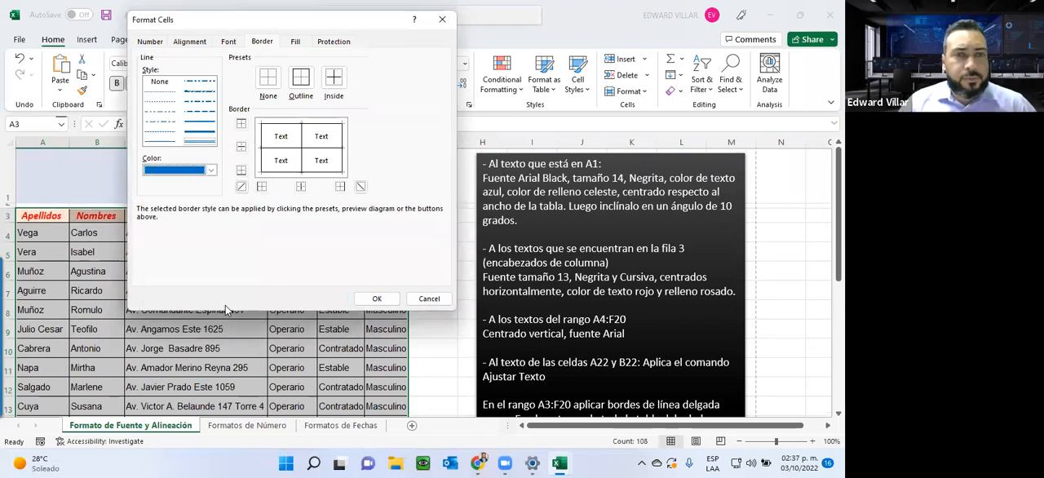
click(298, 85)
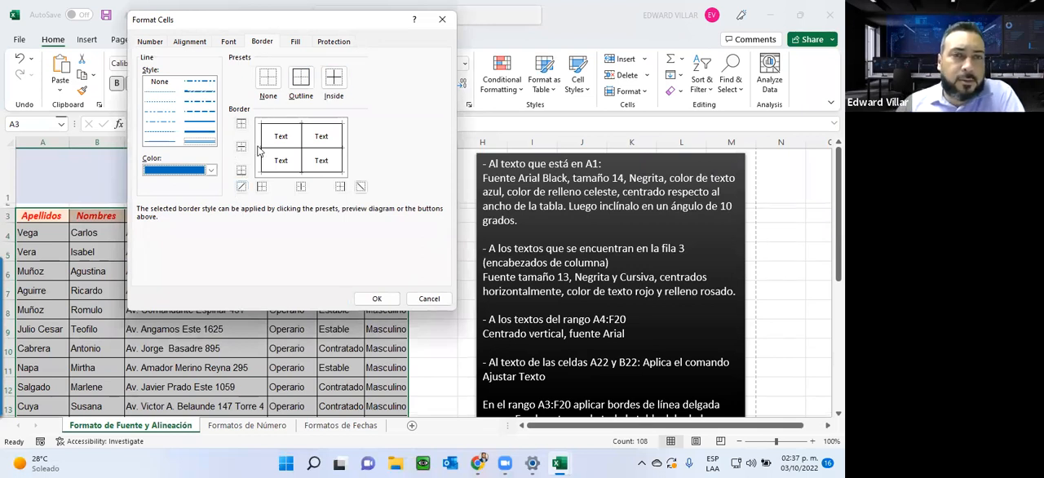
click(333, 78)
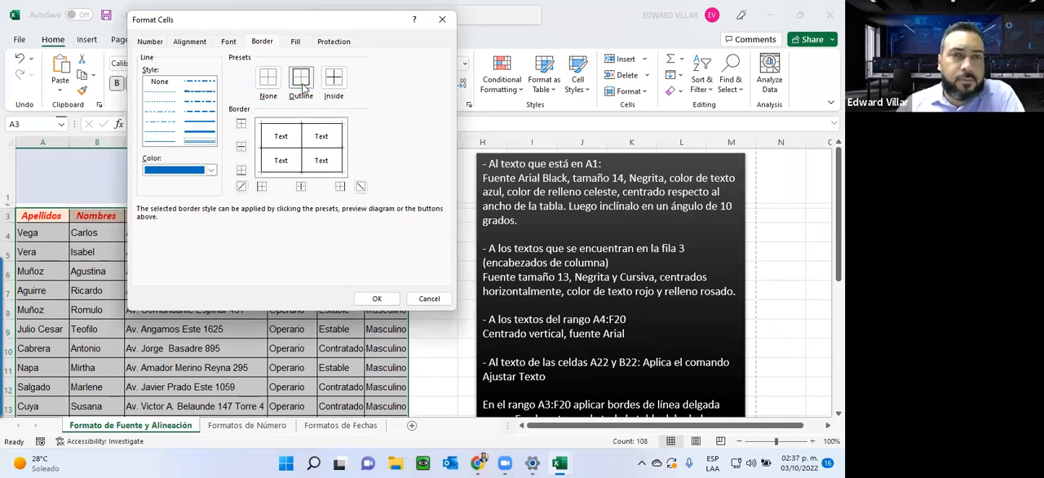
click(376, 298)
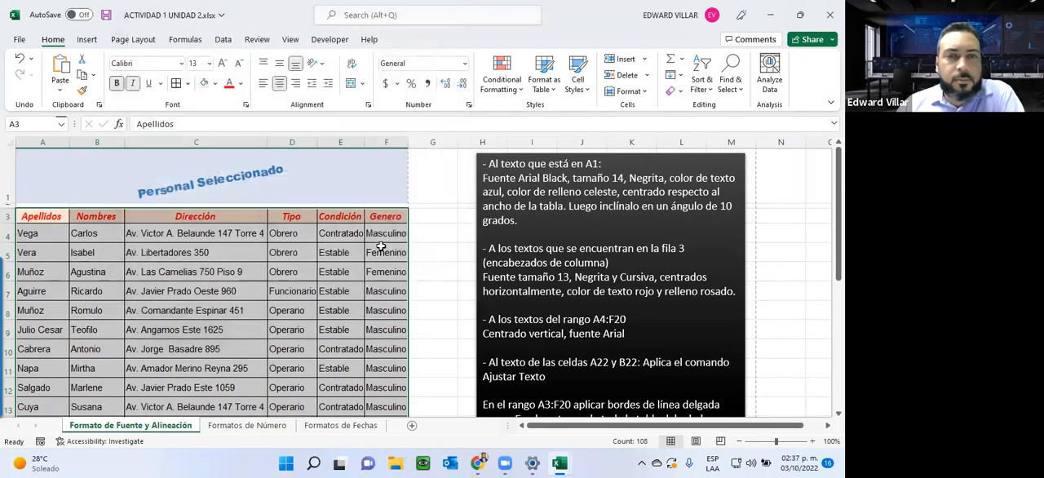
click(450, 238)
drag(33, 219, 383, 390)
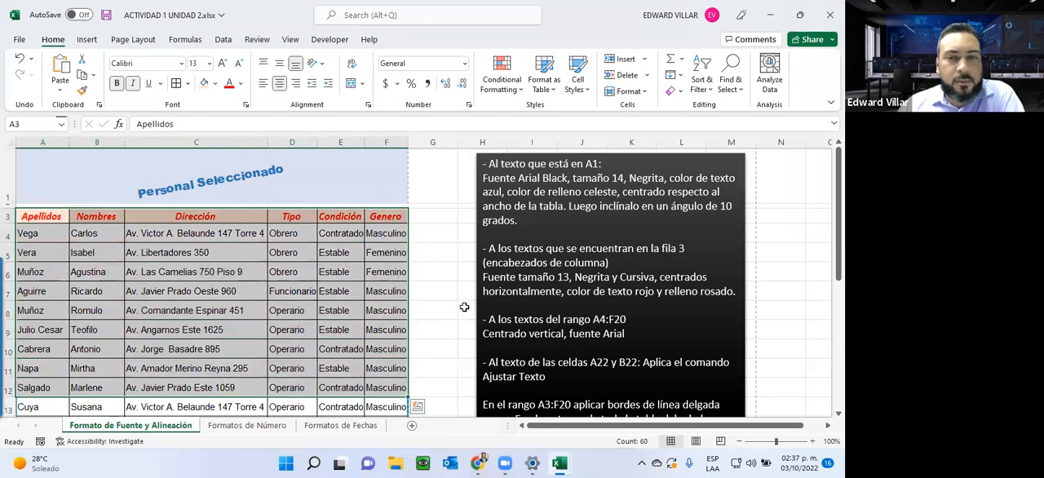
click(462, 308)
Step: Apply a thick red bottom border to the header row A3:F3
scroll(464, 307, down, 3)
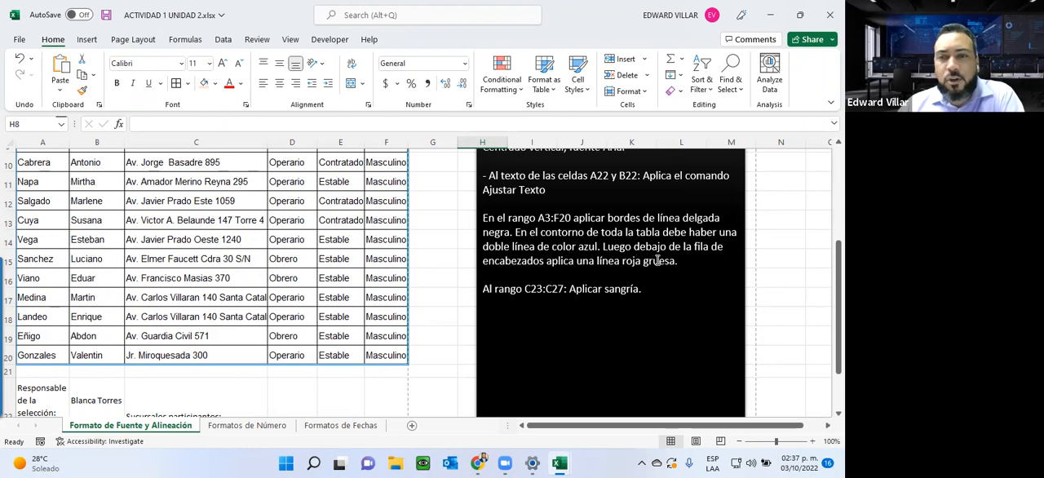
scroll(175, 278, up, 3)
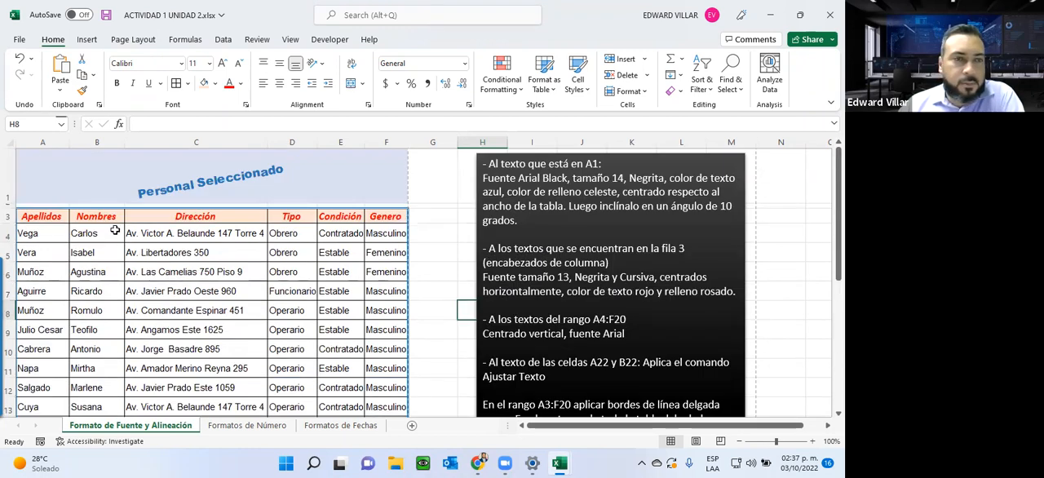
drag(35, 214, 383, 216)
click(188, 83)
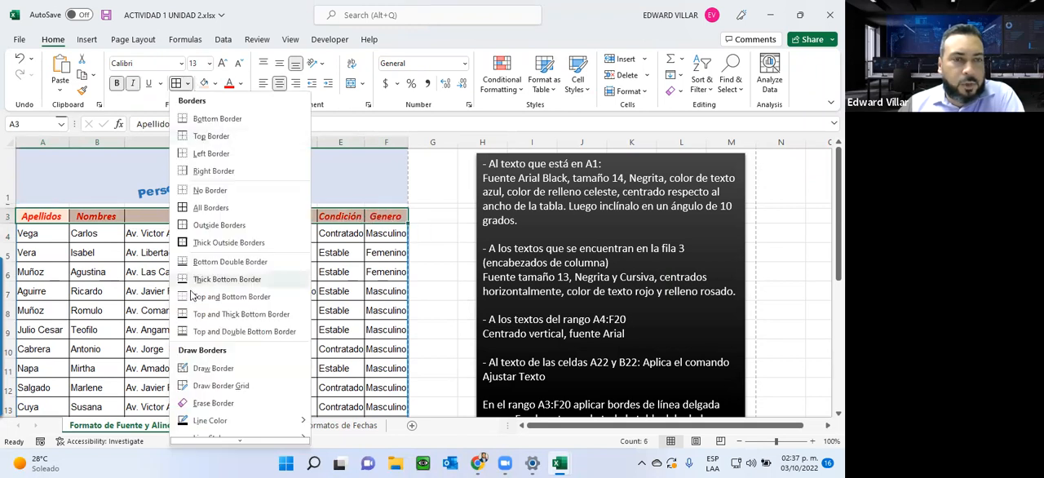
click(204, 433)
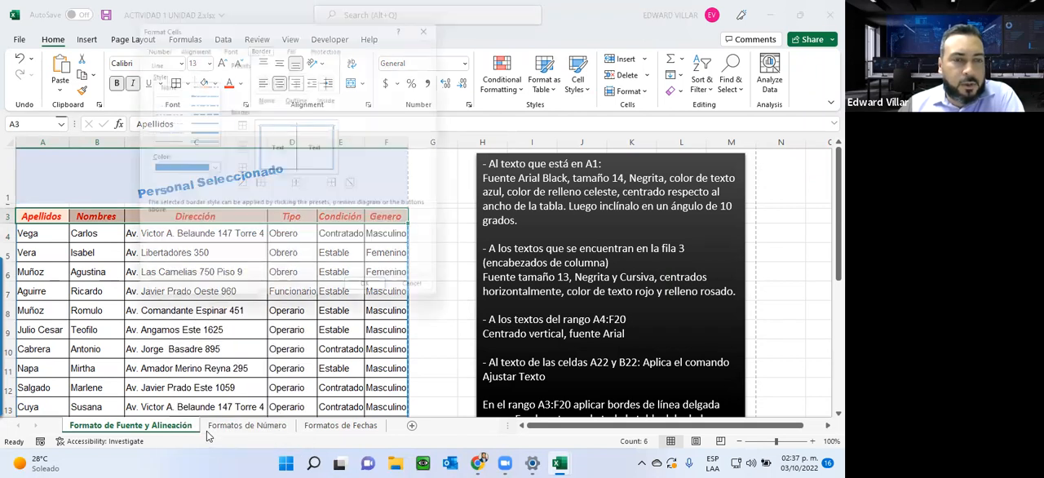
click(207, 136)
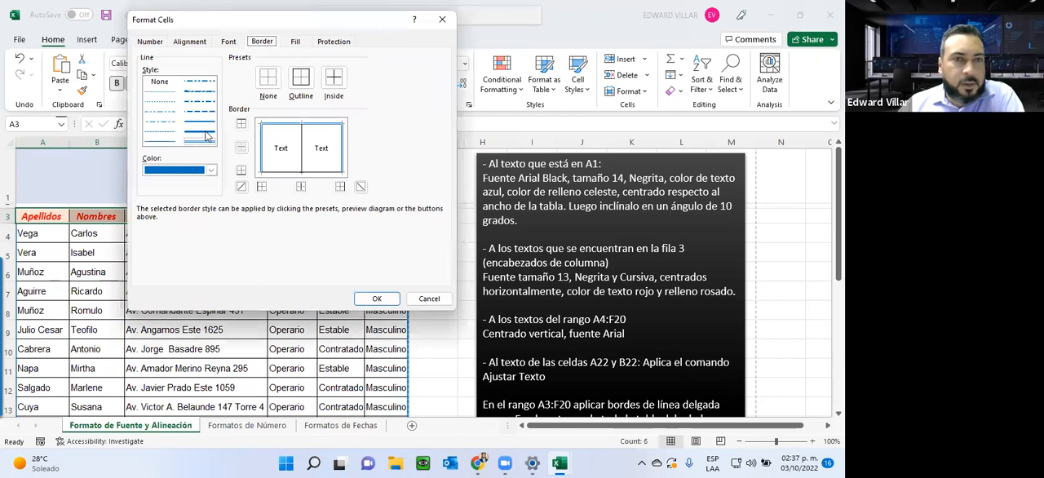
click(201, 175)
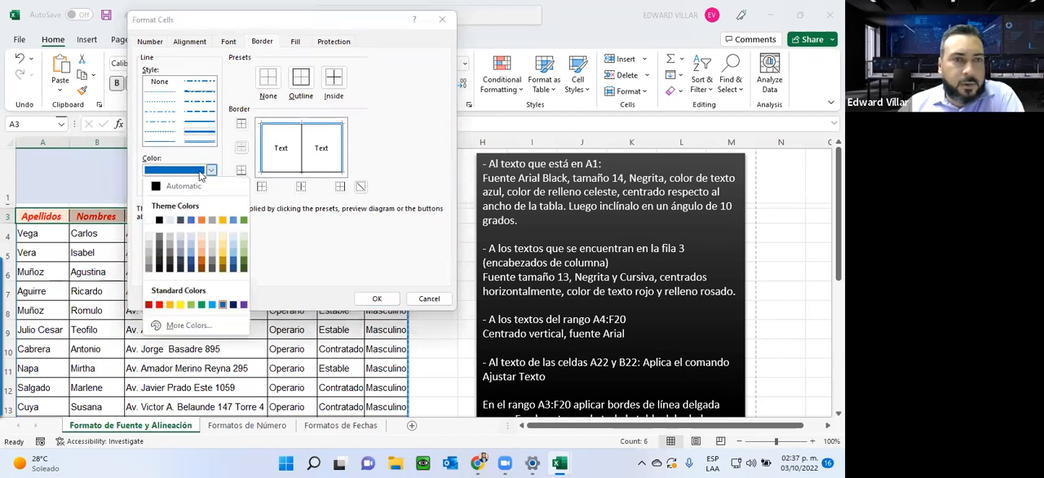
click(162, 298)
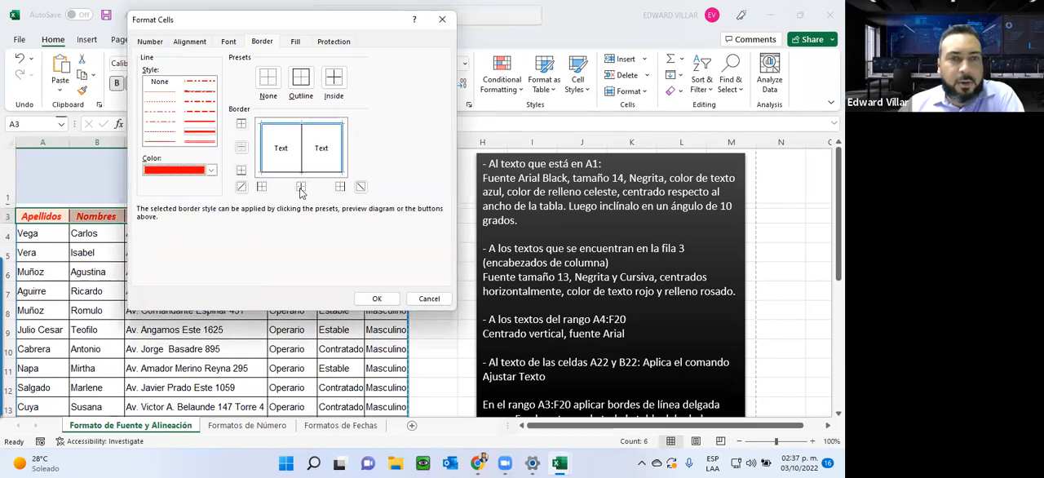
click(242, 171)
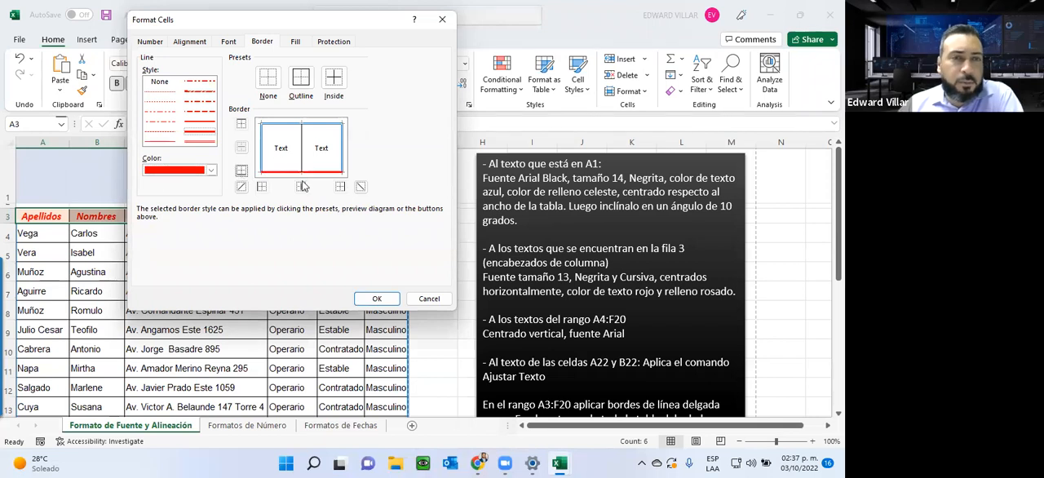
click(371, 298)
click(215, 266)
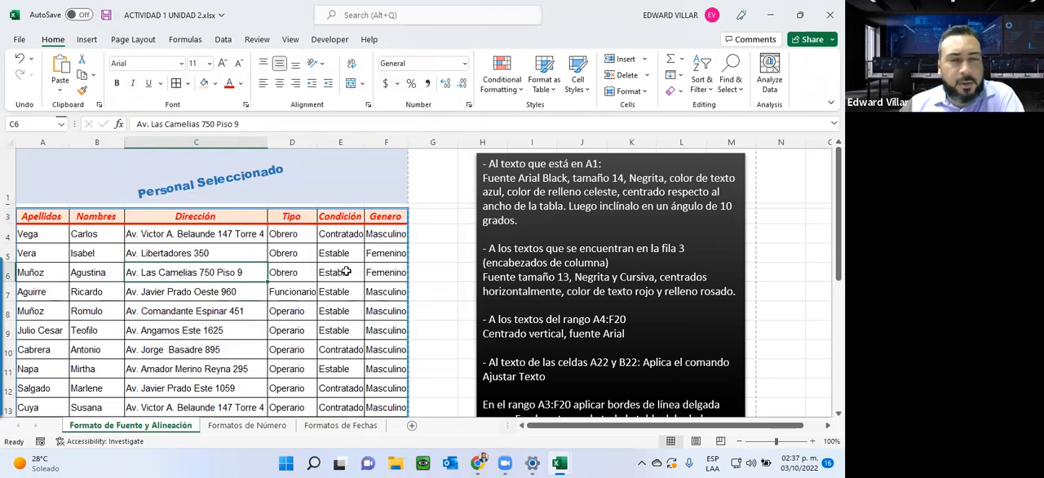
Step: Increase the indent of the branch names in C23:C27 by four levels
scroll(346, 272, down, 3)
scroll(346, 273, up, 2)
scroll(346, 278, down, 2)
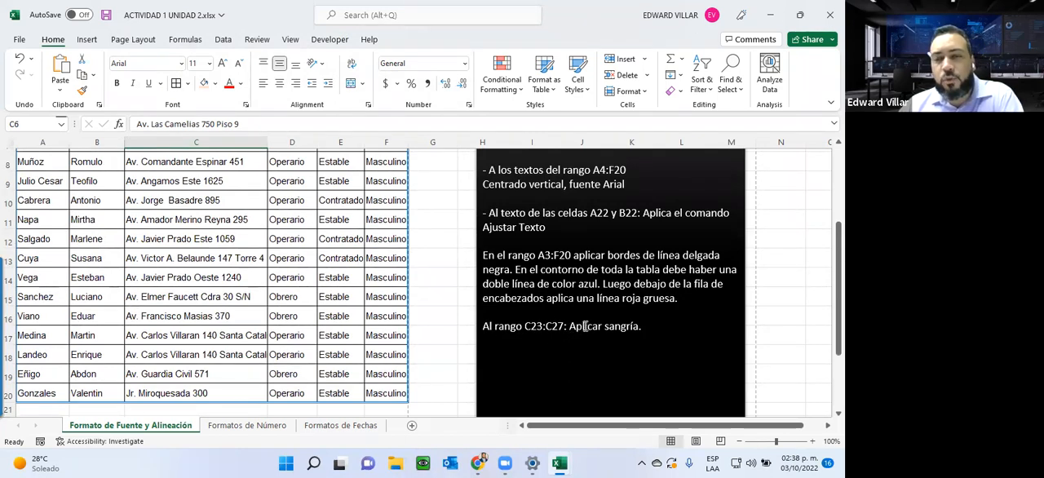
scroll(584, 326, down, 3)
click(153, 319)
drag(154, 319, 151, 368)
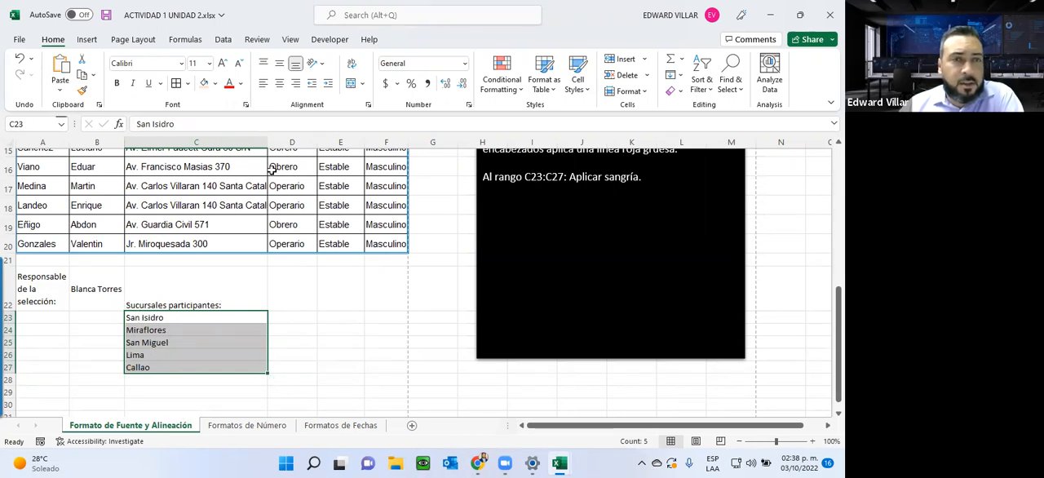
click(327, 85)
click(327, 85)
click(327, 84)
click(327, 85)
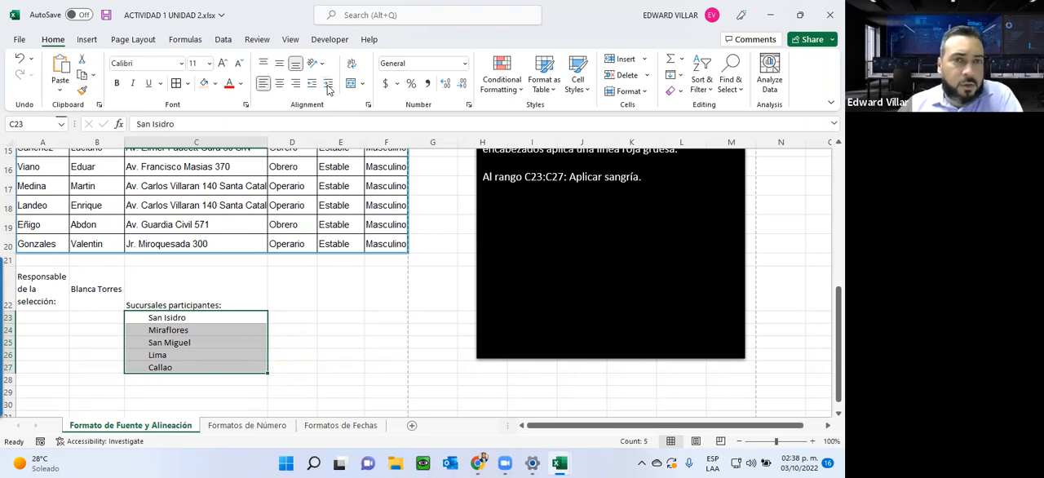
Step: Demonstrate decreasing and increasing the indent of C23:C27, finishing at three levels
click(312, 84)
click(313, 85)
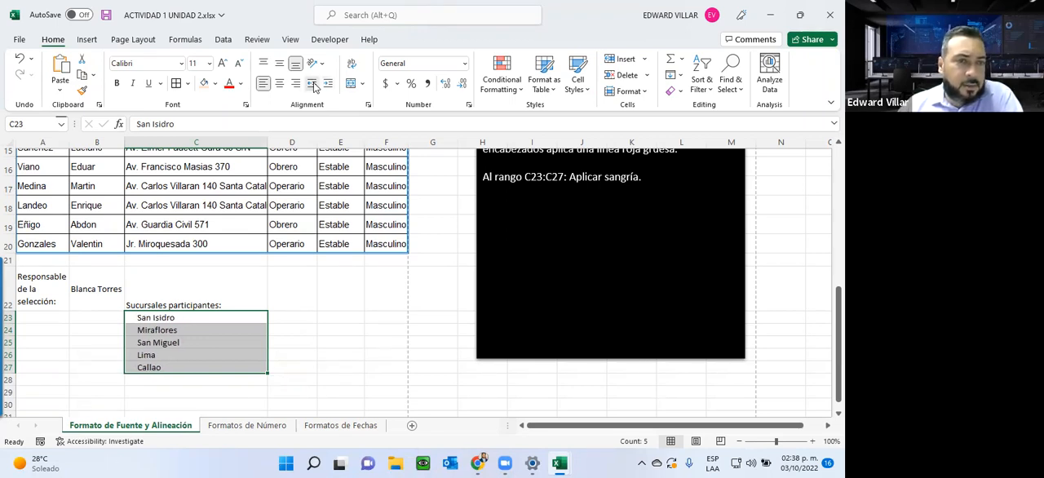
click(328, 85)
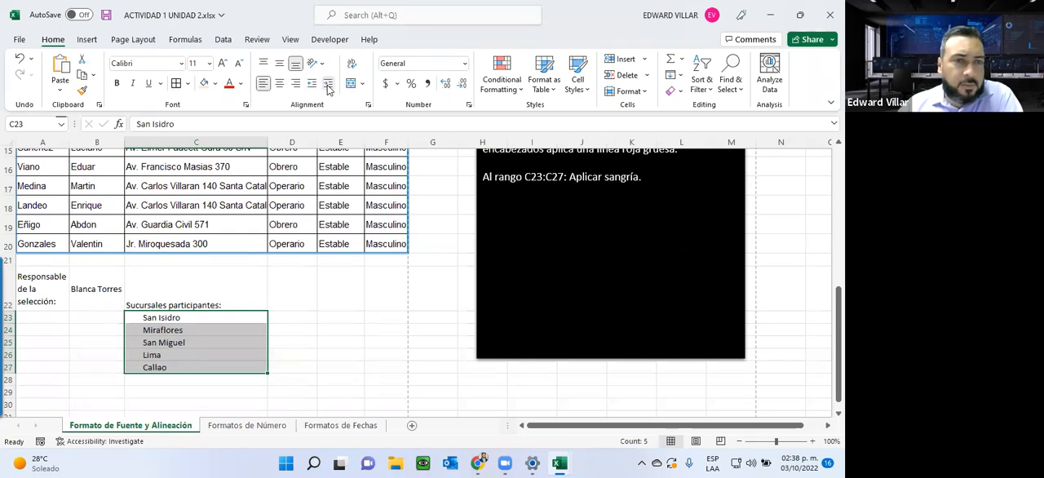
click(328, 86)
click(314, 86)
Step: Review the finished table against the activity instructions and switch to the Formatos de Número sheet
scroll(291, 368, up, 2)
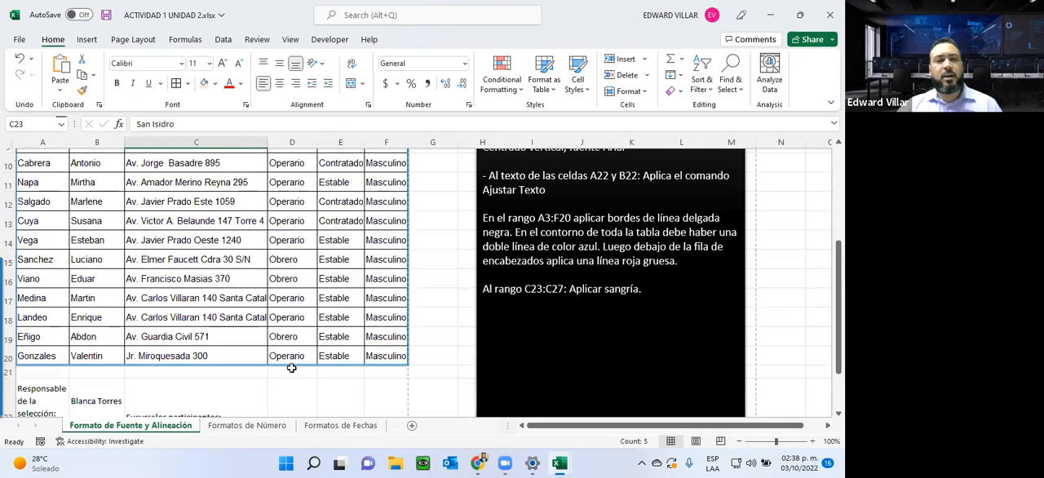
scroll(291, 367, up, 3)
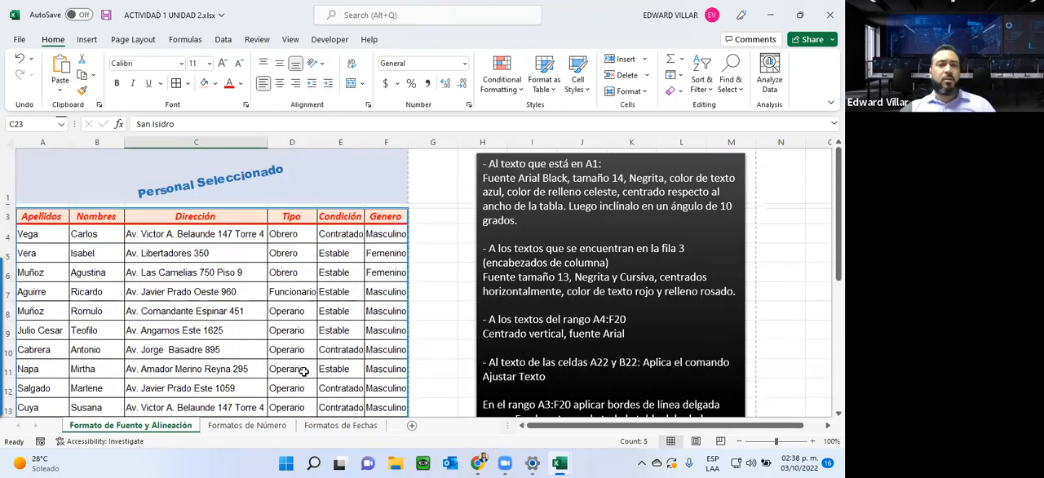
scroll(303, 371, down, 3)
scroll(601, 364, up, 3)
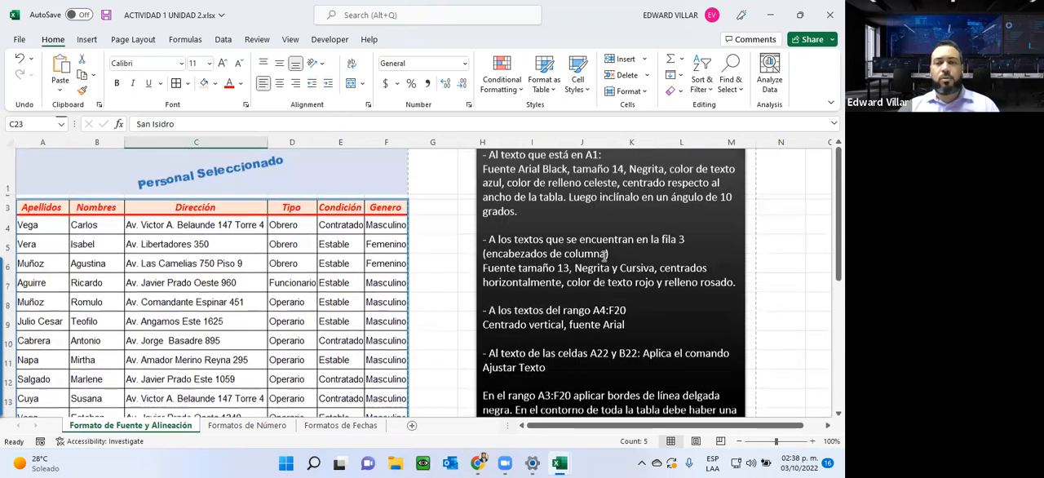
scroll(605, 255, up, 1)
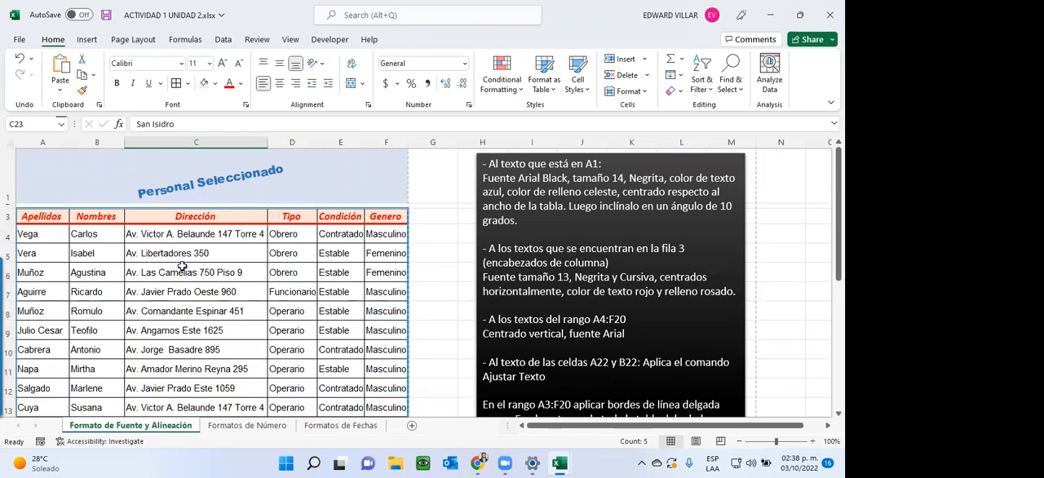
click(258, 427)
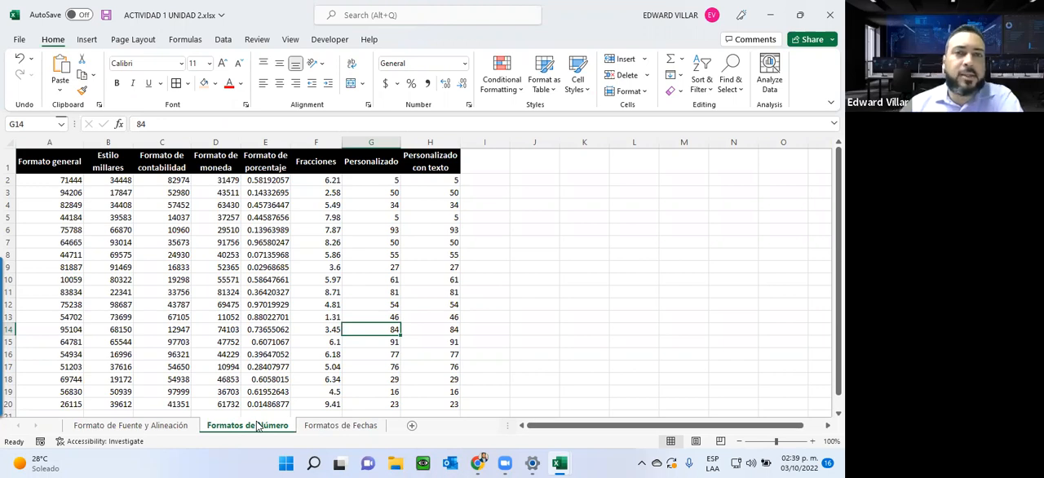
Step: Look through the list of available number formats, from General to Text, without applying any
click(464, 64)
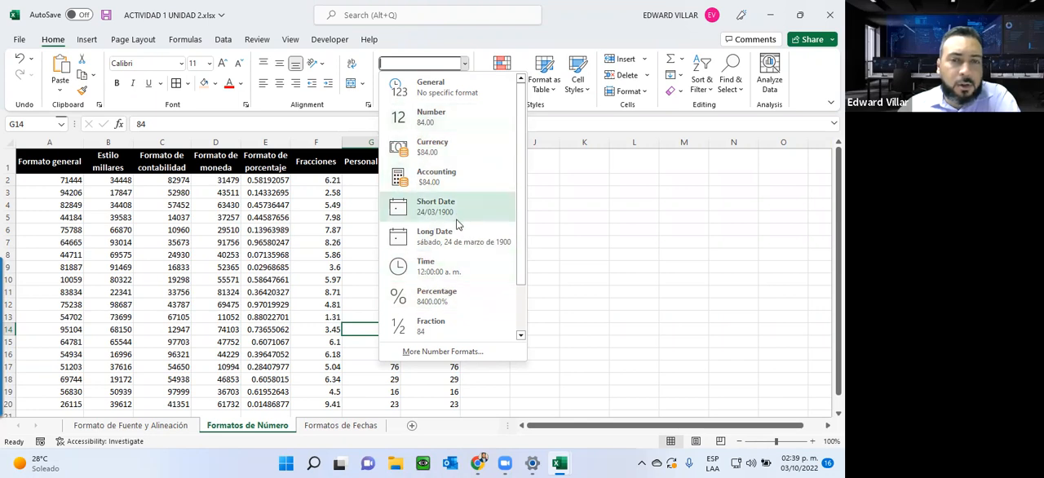
scroll(467, 303, down, 1)
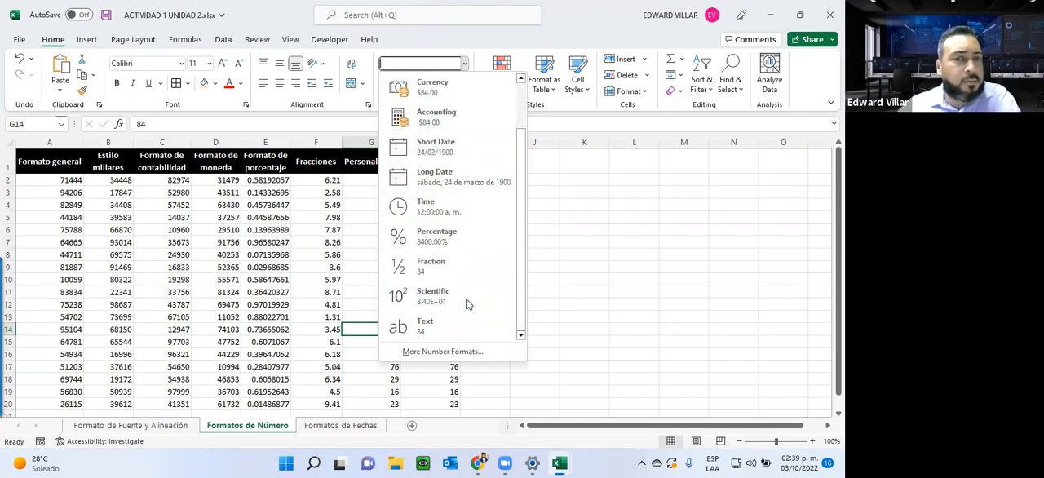
click(616, 350)
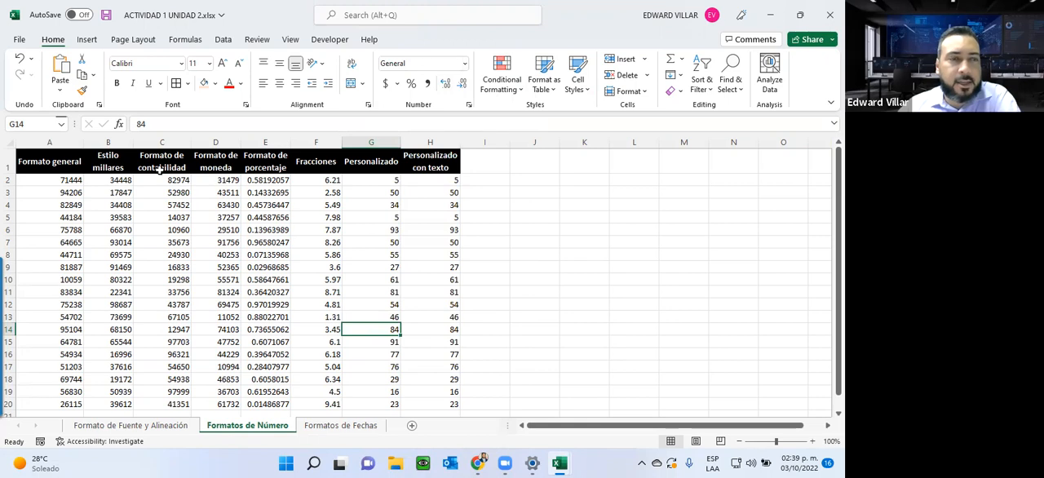
Step: Examine the practice columns from Formato general through Personalizado con texto, comparing each heading with its unformatted numbers
drag(47, 181, 28, 404)
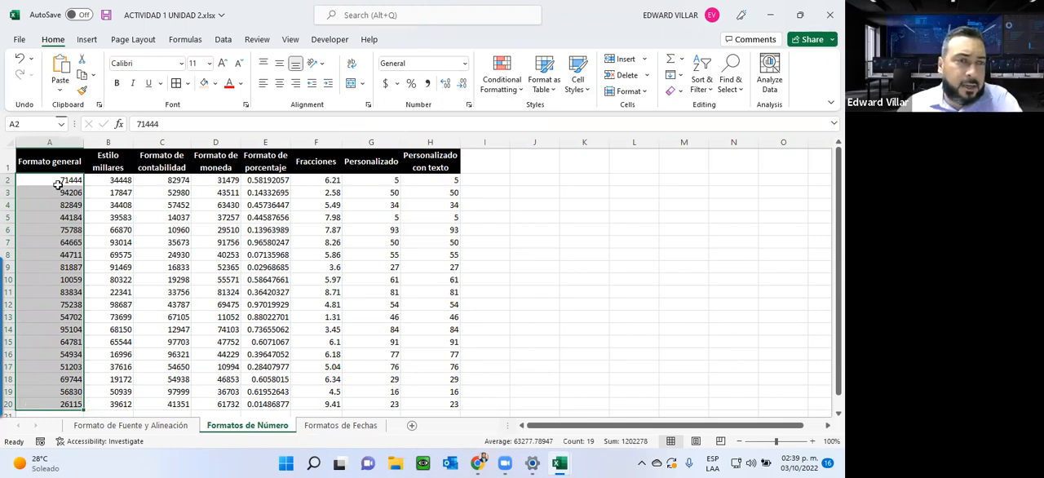
drag(41, 180, 44, 412)
drag(101, 181, 115, 404)
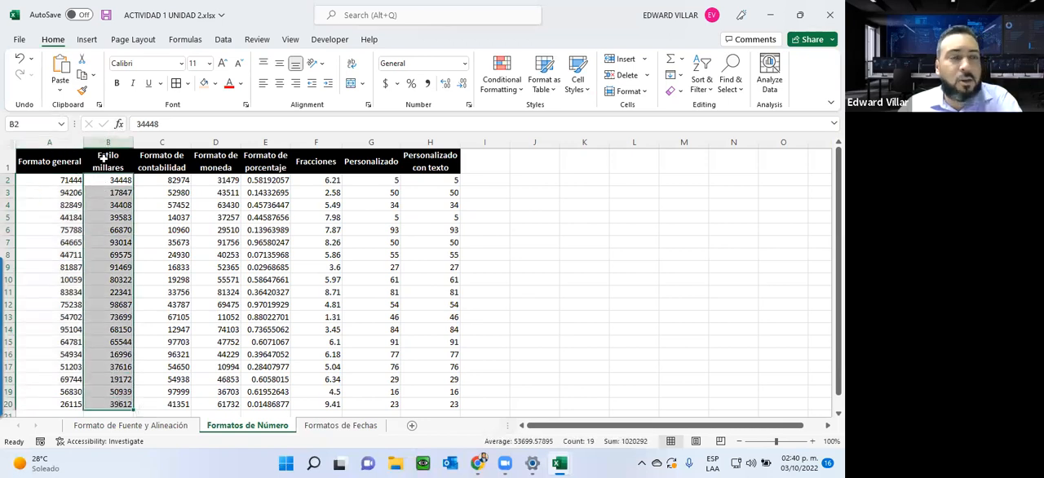
click(162, 203)
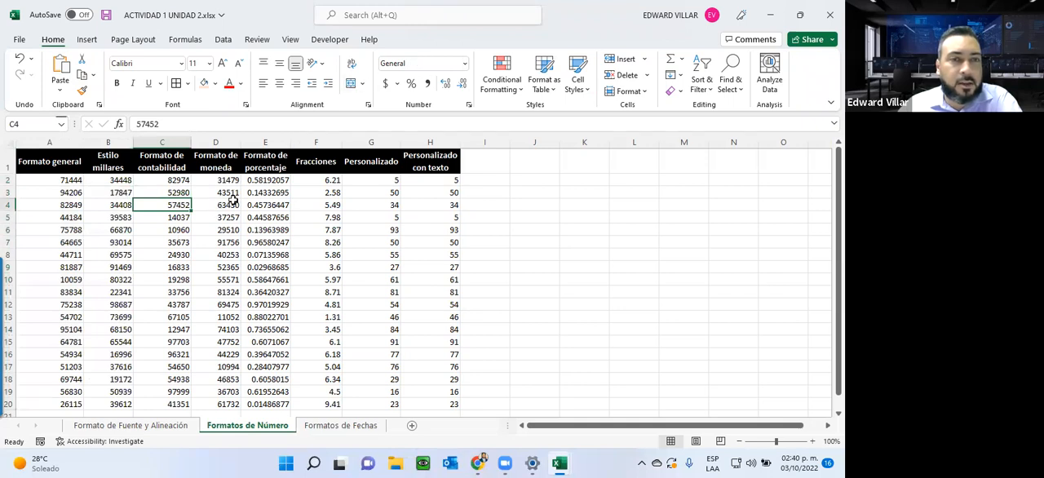
click(234, 204)
click(260, 204)
click(344, 217)
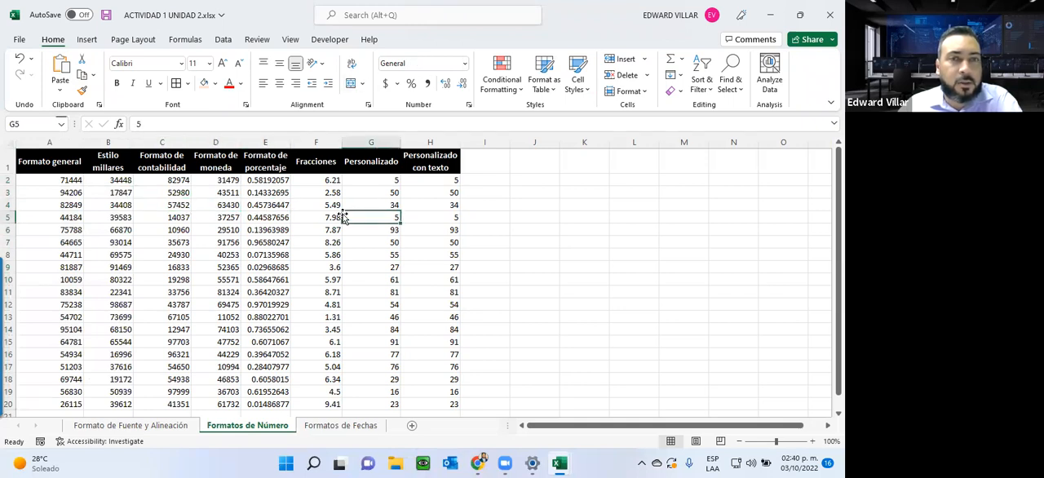
click(416, 205)
Step: Apply the Comma Style thousands format to the Estilo millares values in B2:B20
drag(125, 182, 124, 408)
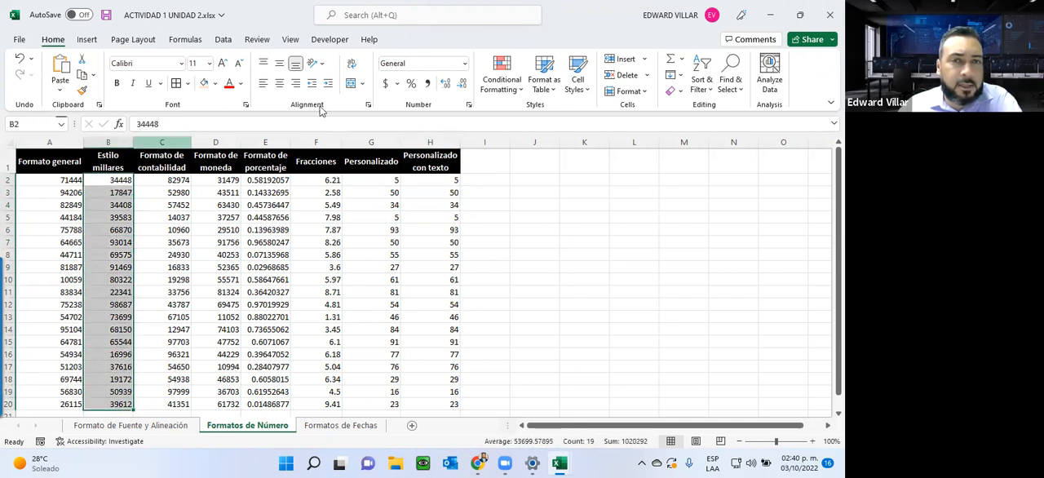
click(427, 85)
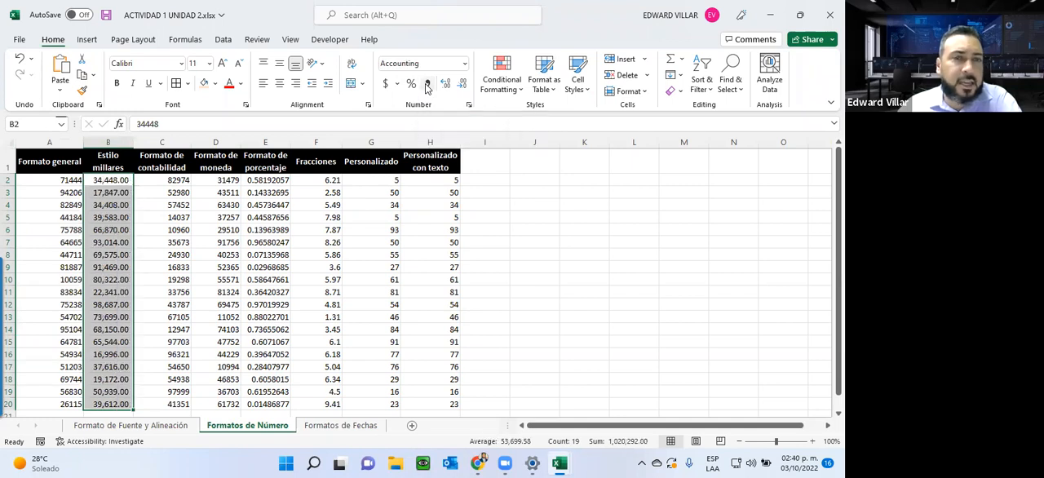
click(105, 180)
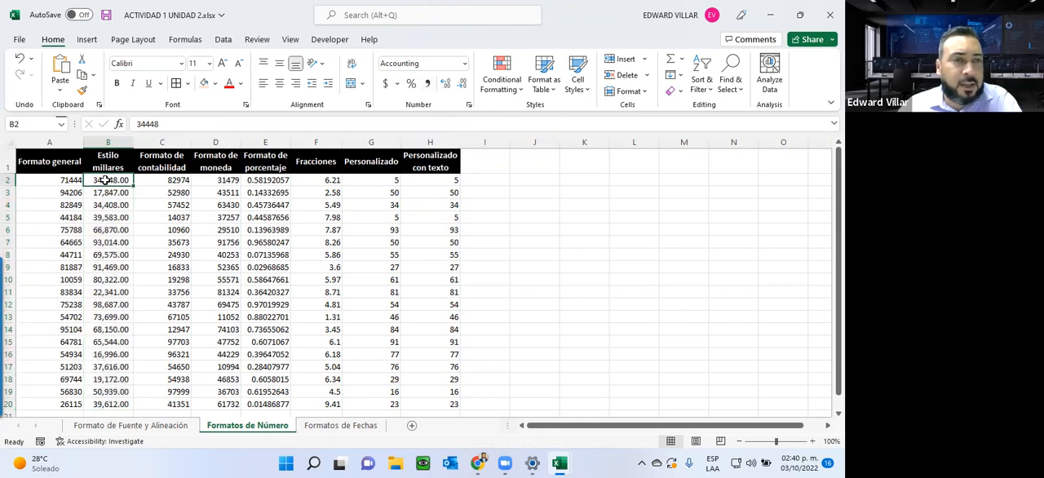
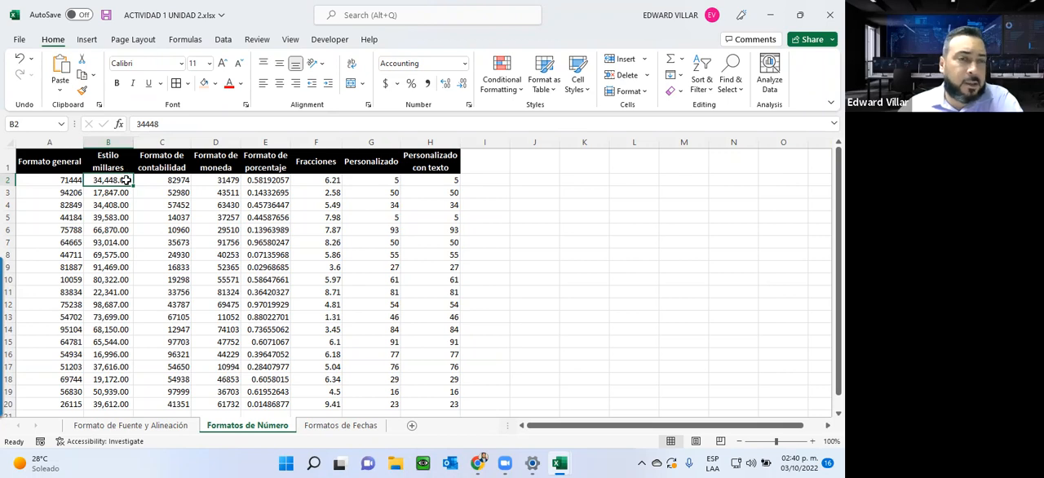
click(119, 292)
click(121, 376)
scroll(121, 373, down, 3)
scroll(122, 367, up, 3)
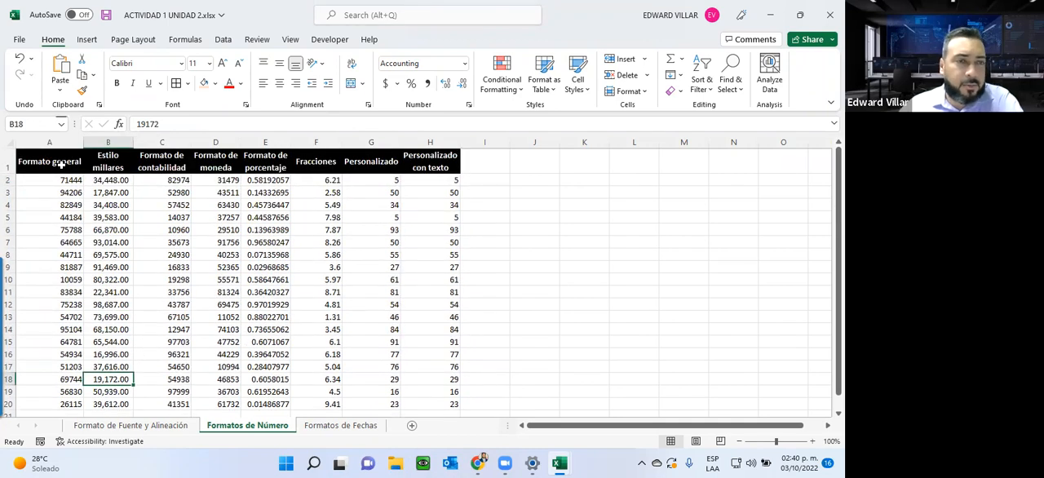
Step: Apply the Accounting number format to the Formato de contabilidad values in C2:C20
drag(153, 180, 168, 401)
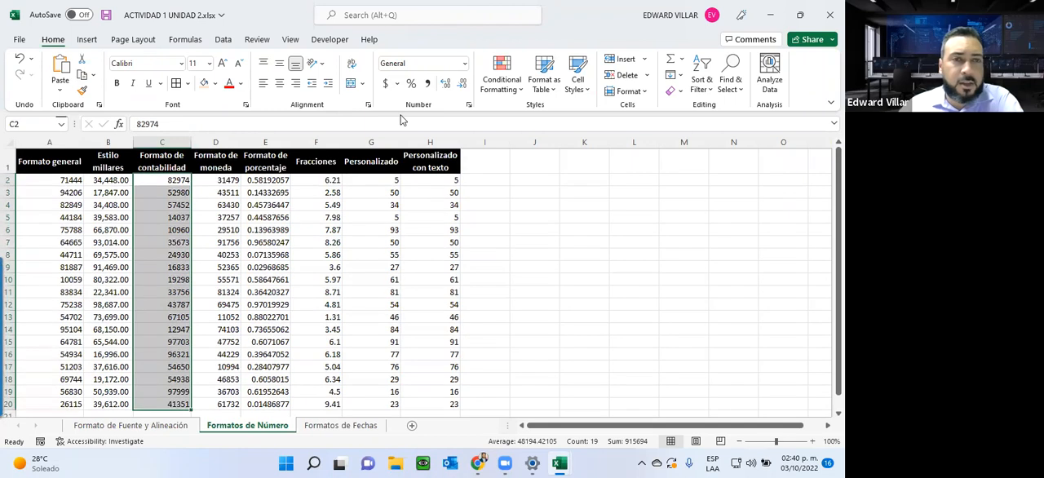
click(466, 65)
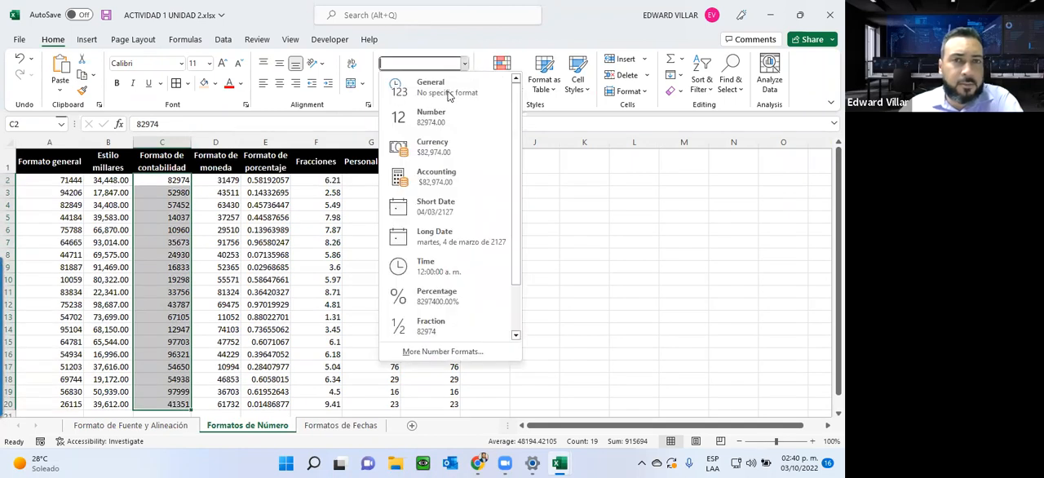
click(443, 176)
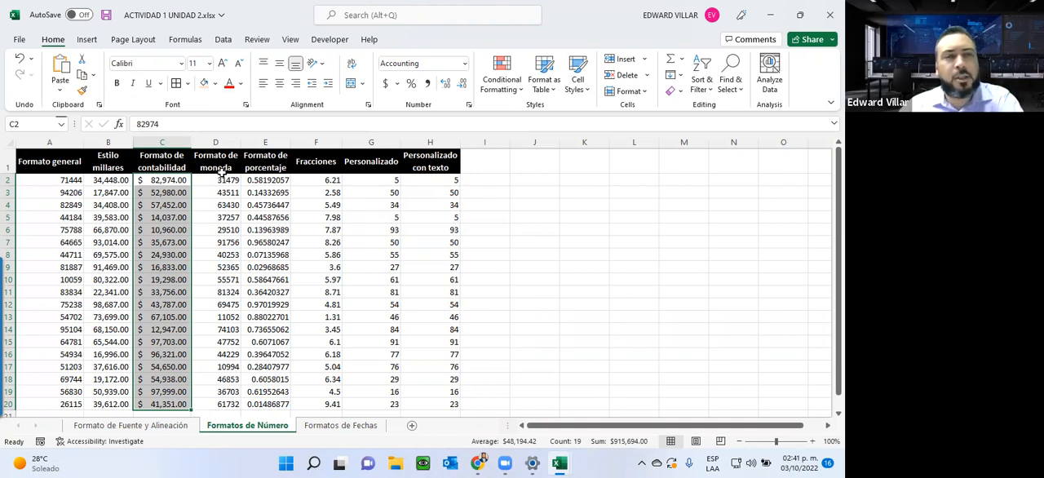
Step: Apply the Currency number format to the Formato de moneda values in D2:D20
drag(220, 176, 220, 404)
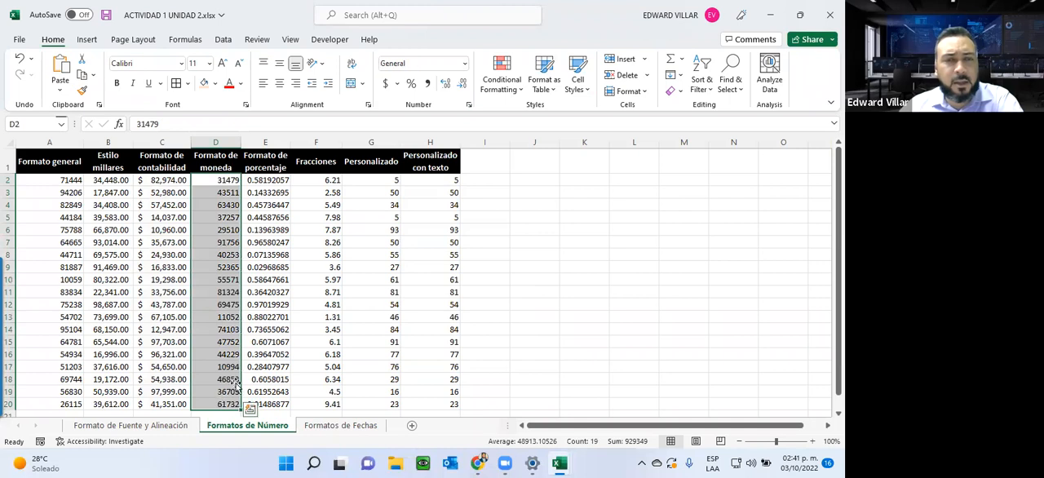
click(463, 65)
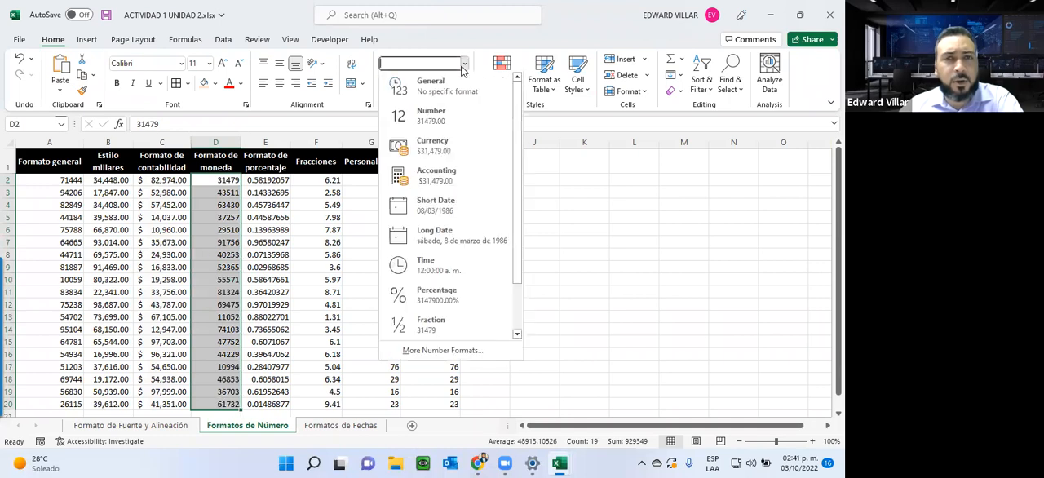
click(427, 155)
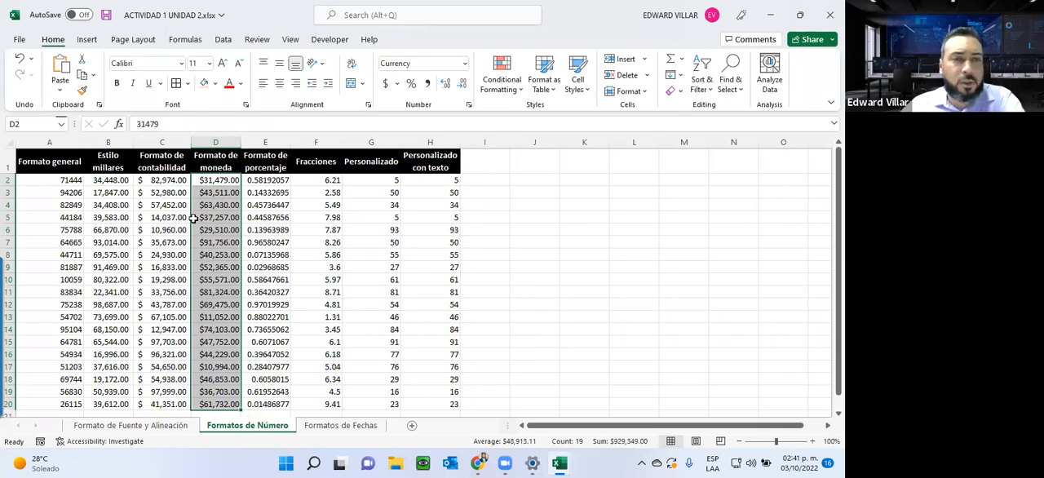
Step: Look through the currency symbols available for the Accounting format, leaving the Formato de moneda values as they are
click(397, 84)
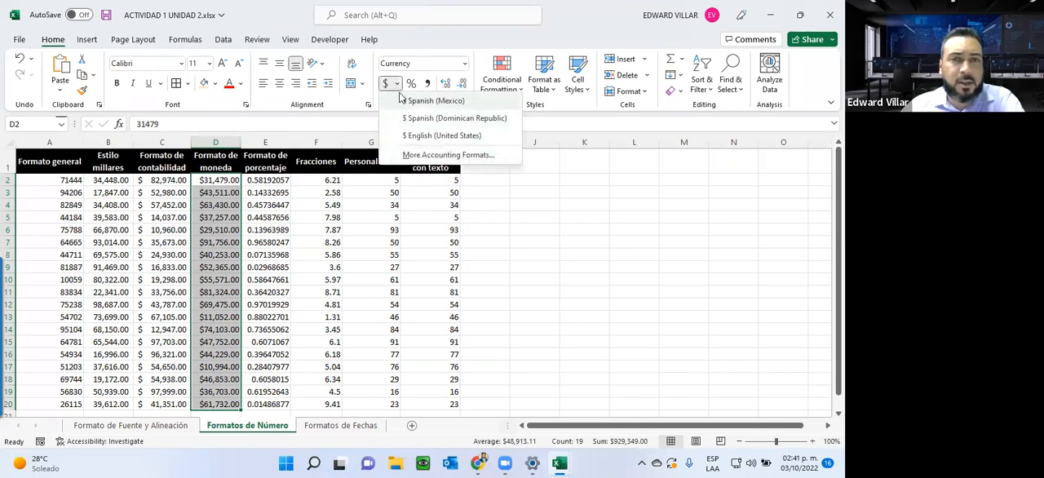
click(453, 155)
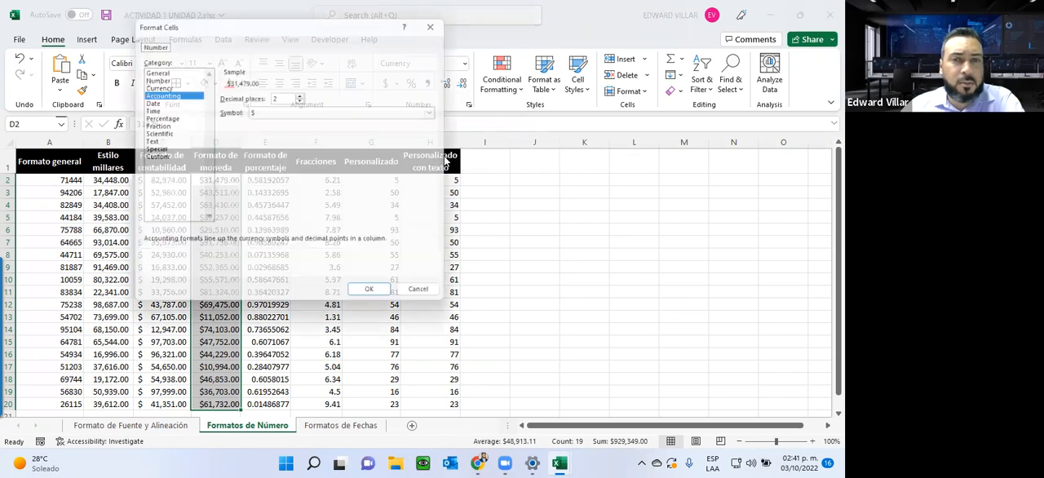
click(384, 112)
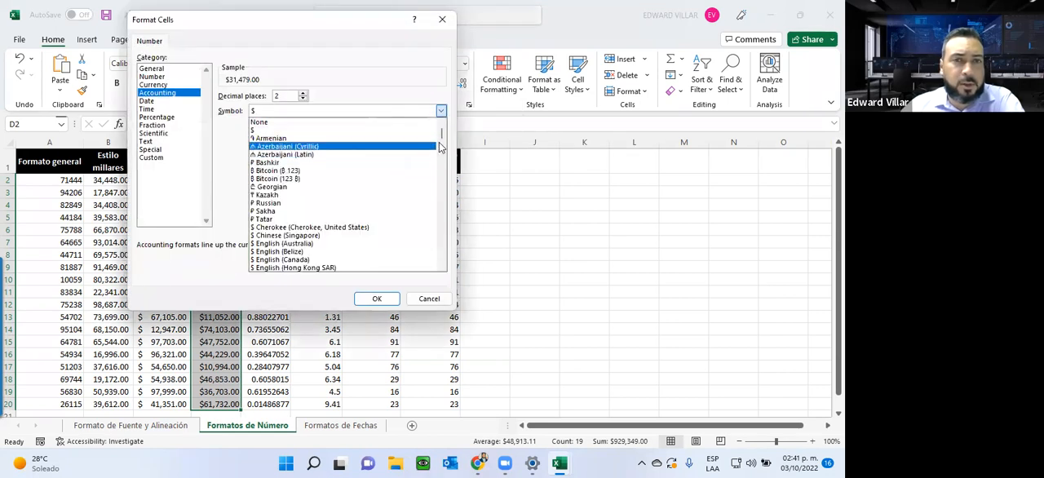
drag(441, 137, 426, 256)
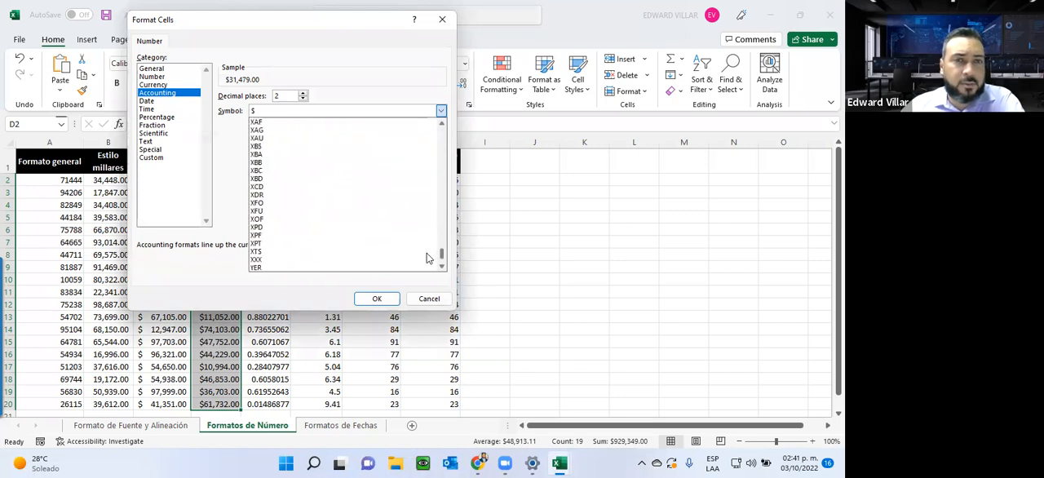
click(462, 96)
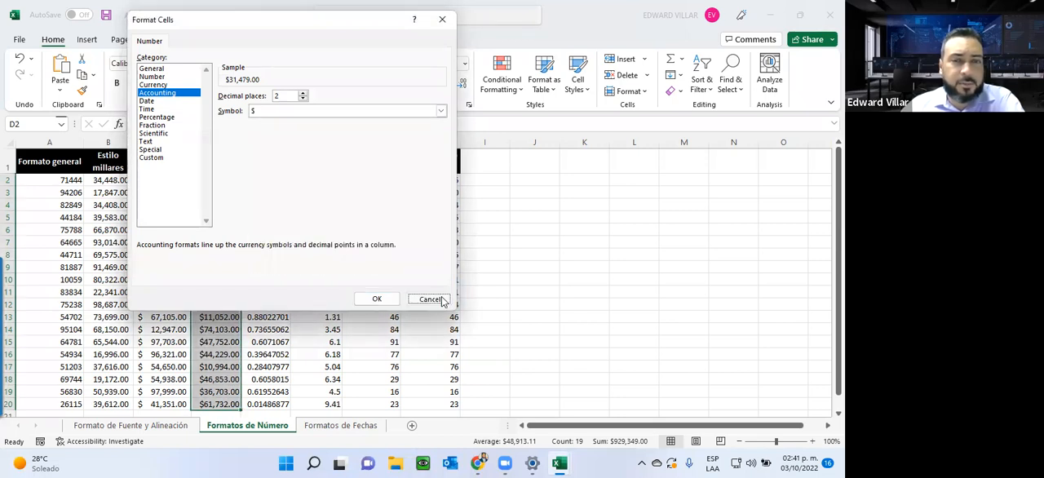
click(429, 298)
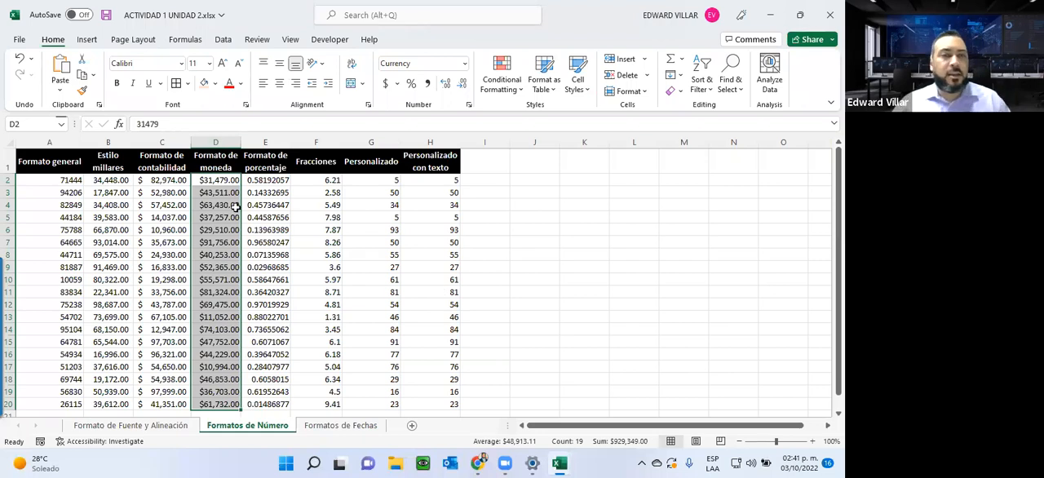
Step: Apply the Percentage number format to the Formato de porcentaje values in E2:E20
drag(254, 180, 256, 377)
click(464, 63)
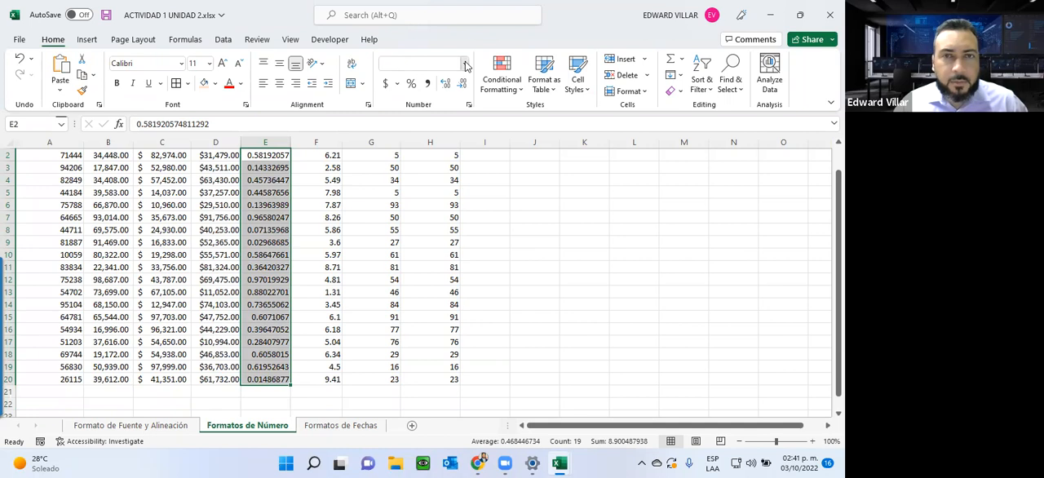
scroll(460, 236, down, 1)
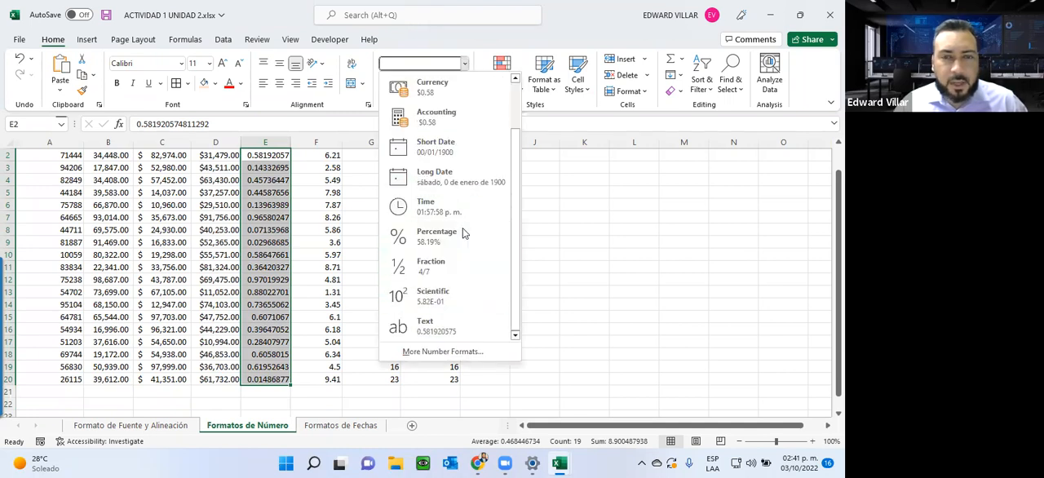
click(453, 237)
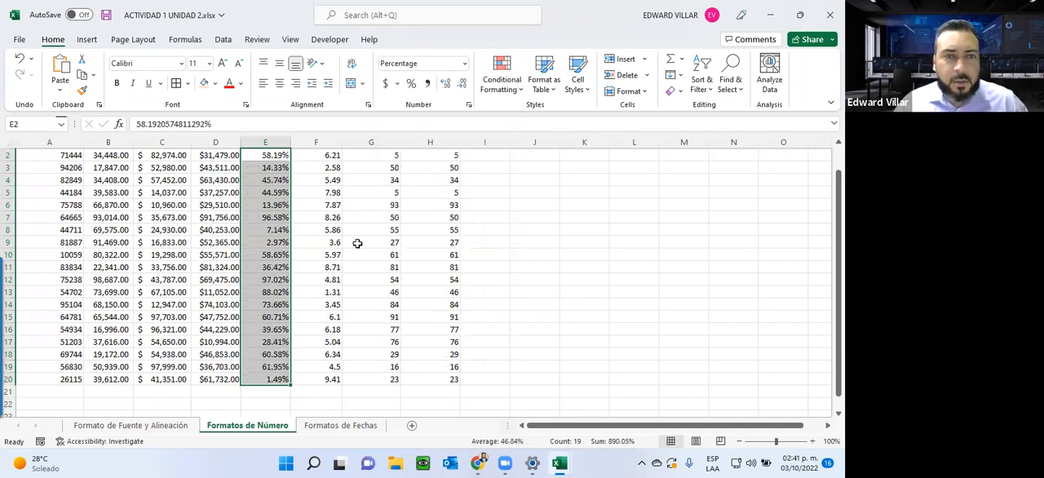
scroll(342, 248, up, 1)
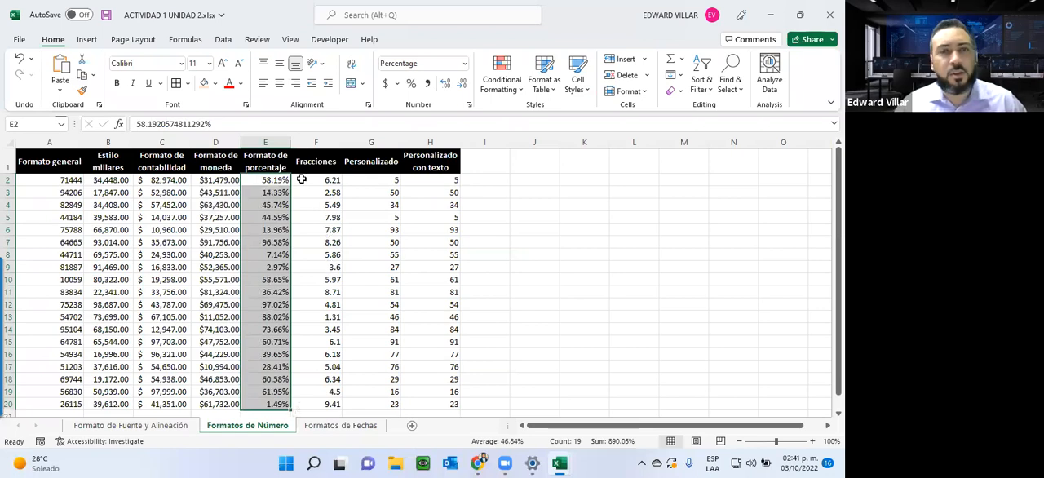
Step: Apply the Fraction number format to the Fracciones values in F2:F20 and look over the column
drag(301, 179, 305, 401)
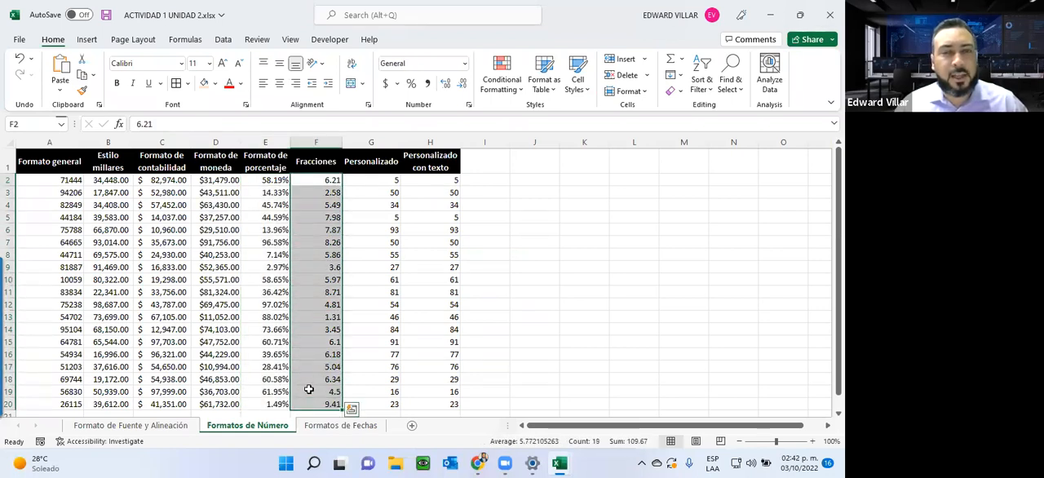
click(464, 62)
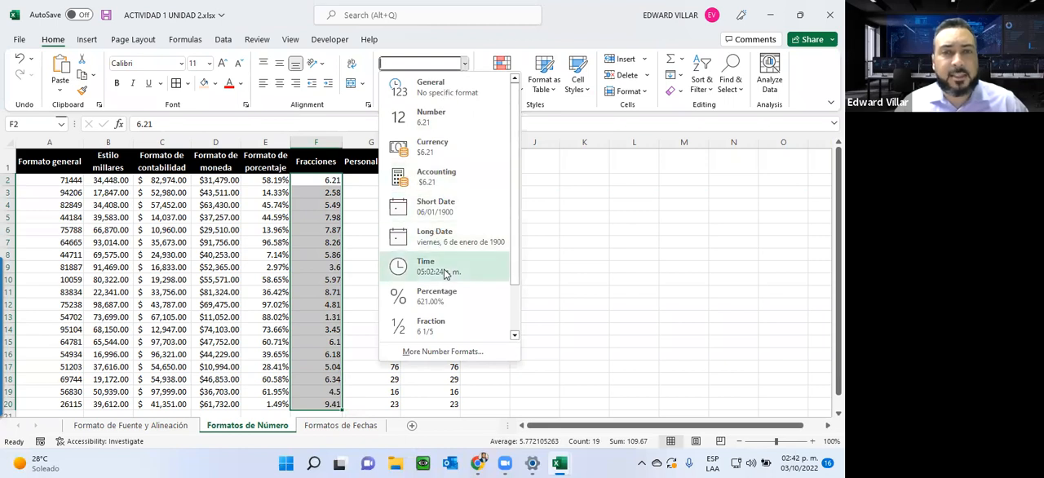
scroll(446, 273, down, 1)
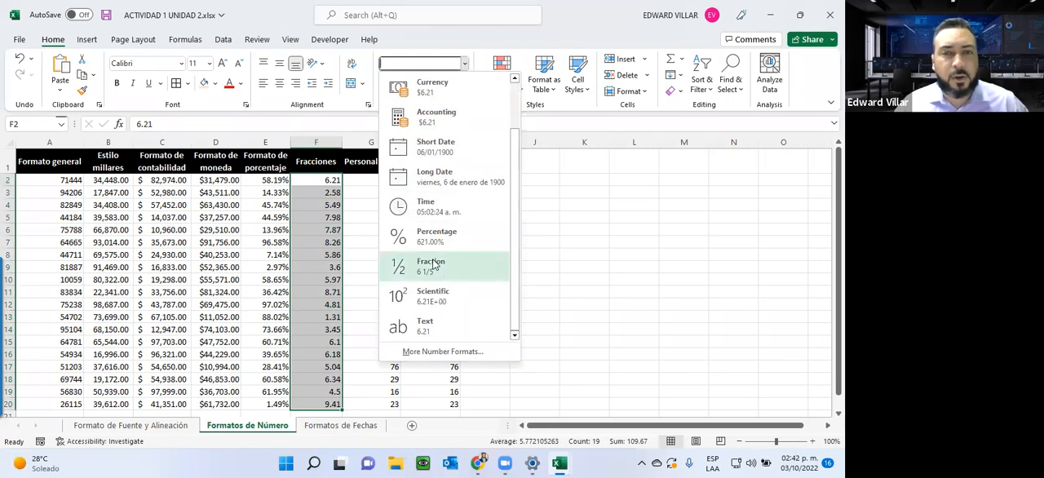
click(445, 266)
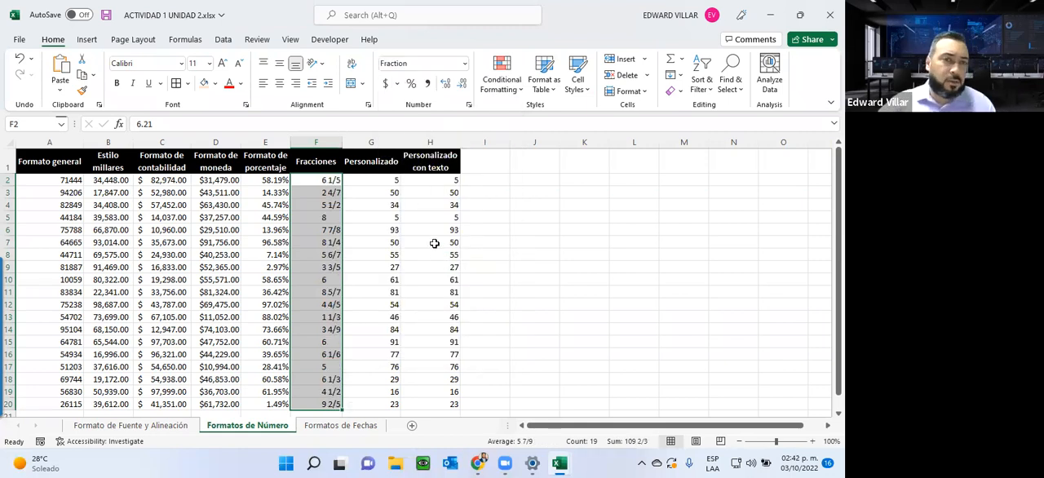
scroll(228, 369, down, 2)
scroll(228, 369, up, 2)
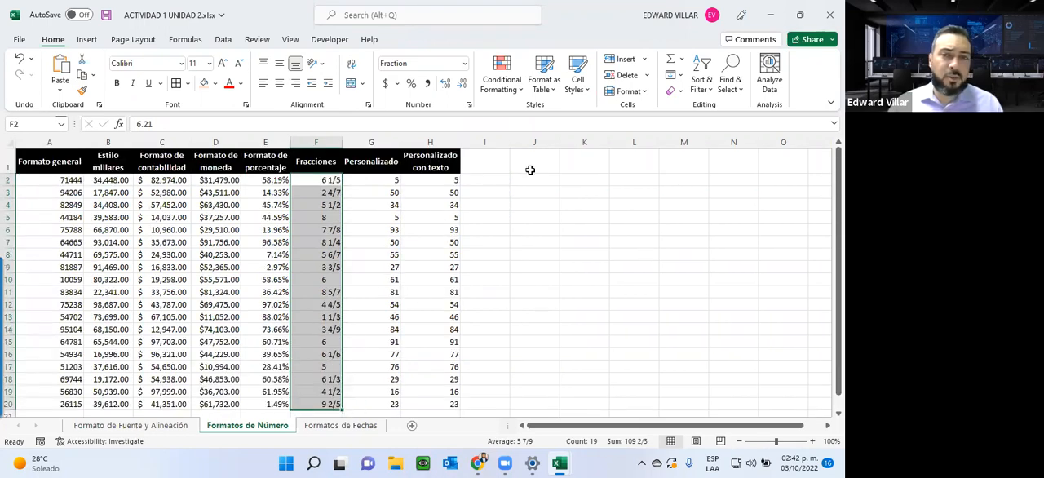
Step: Format the empty cells J3:J12 as Currency and enter 1000 in J3
drag(529, 190, 526, 305)
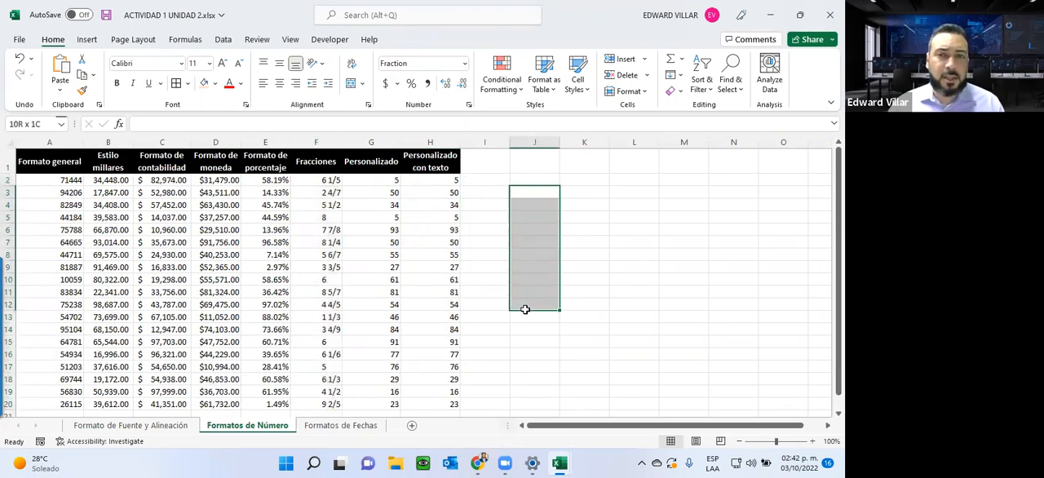
click(465, 64)
click(427, 151)
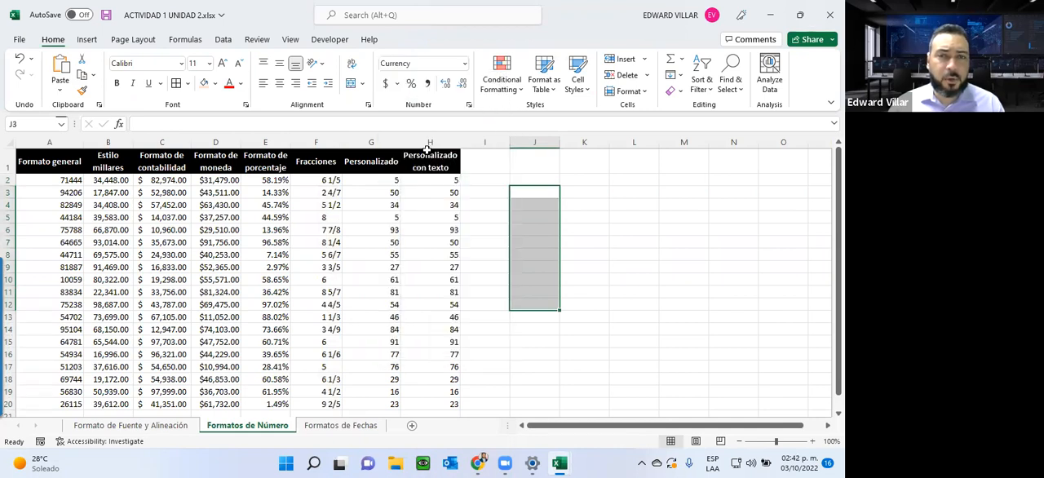
click(520, 192)
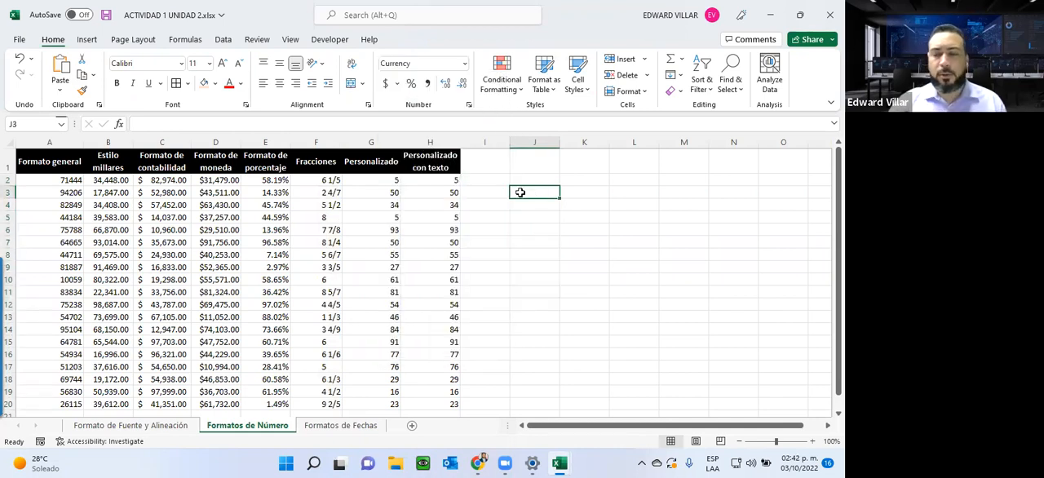
text(1000)
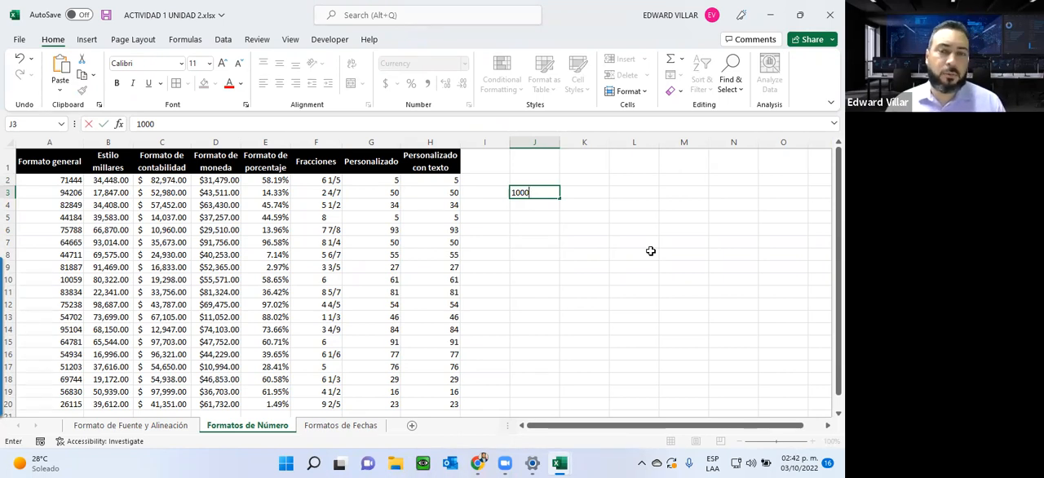
key(Return)
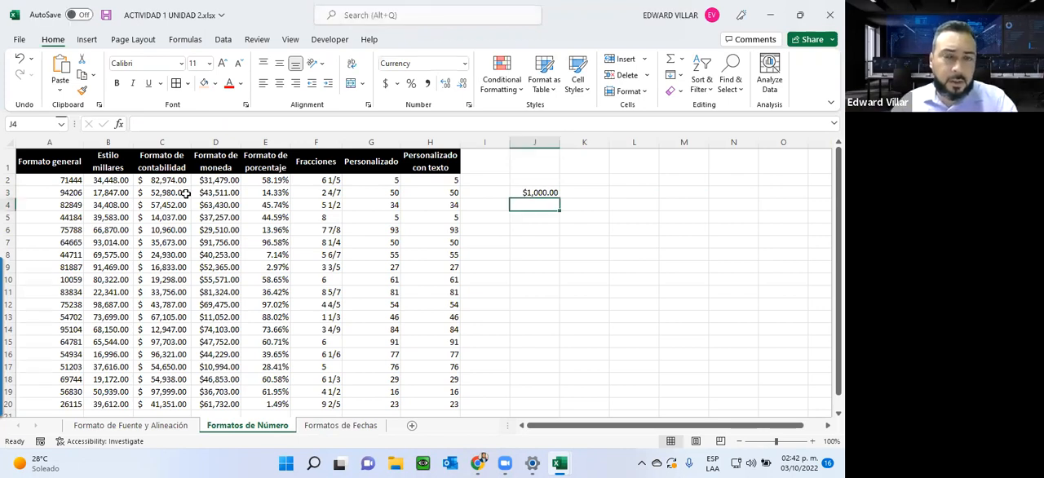
Step: Inspect the underlying value of J3 without its currency formatting, leaving the cell unedited
click(529, 194)
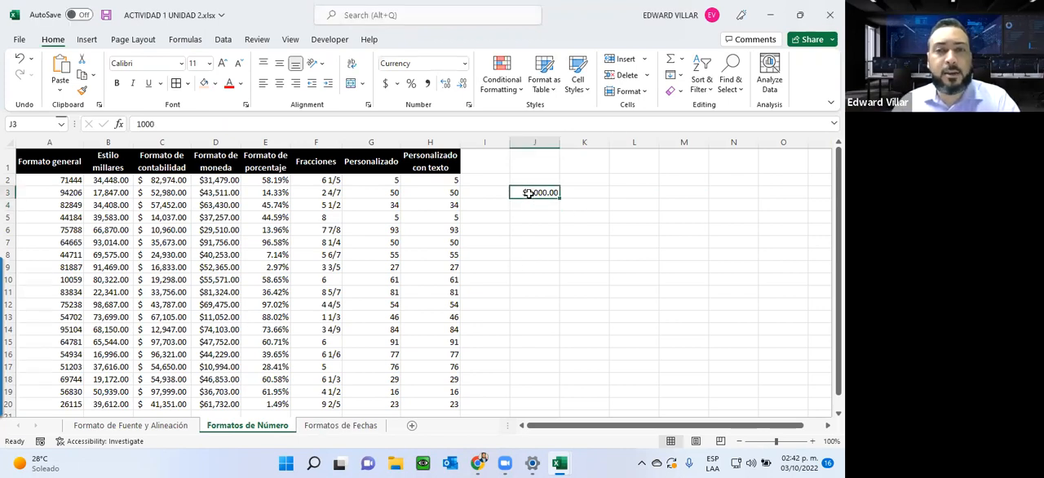
double_click(146, 123)
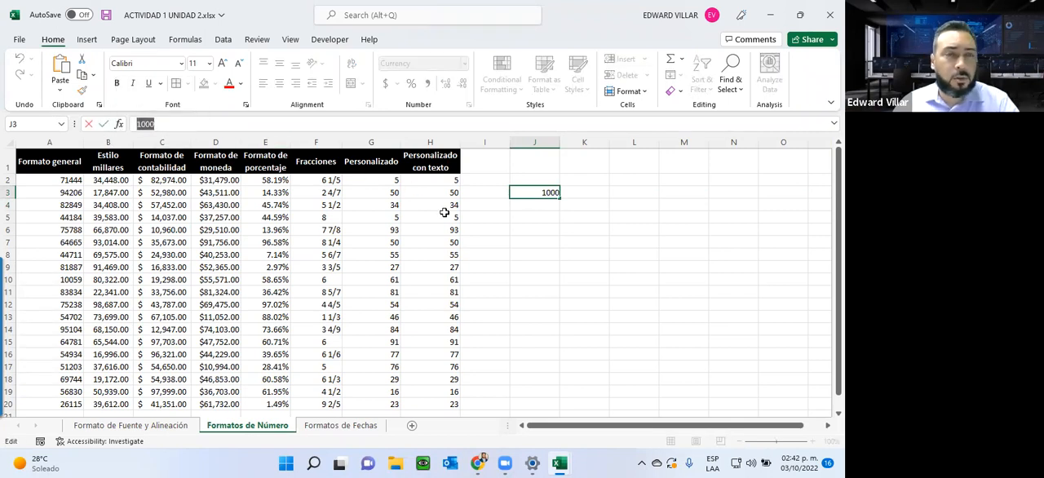
key(Escape)
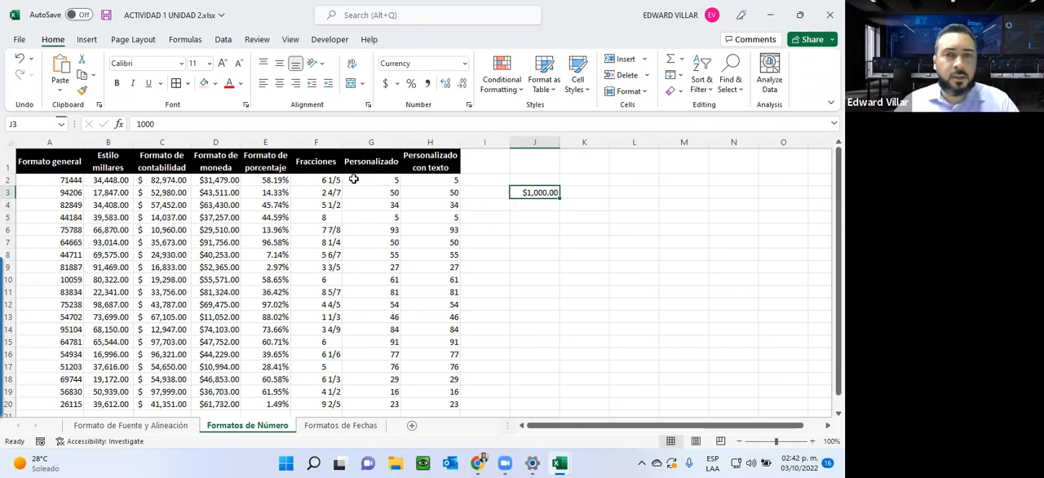
Step: Apply the custom number format 0## to the Personalizado values in G2:G20
drag(373, 180, 375, 404)
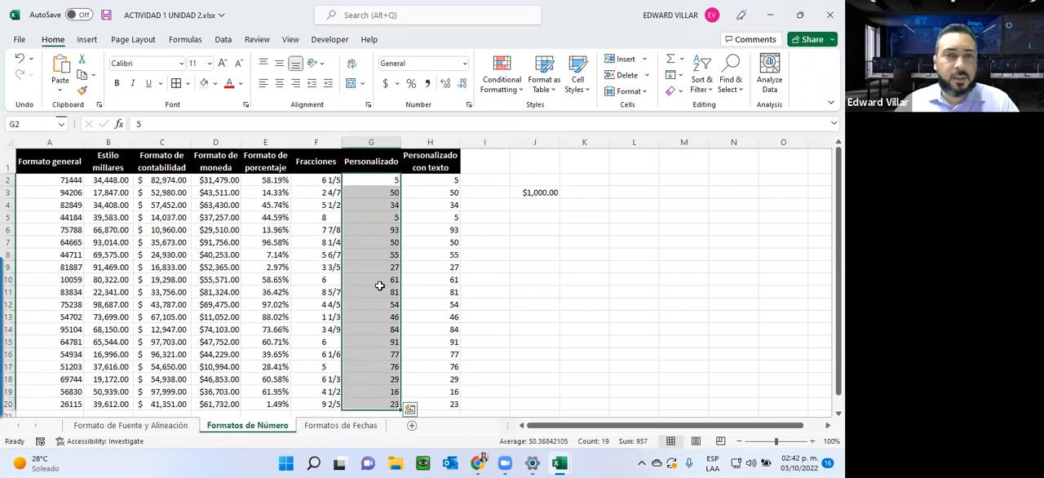
click(466, 64)
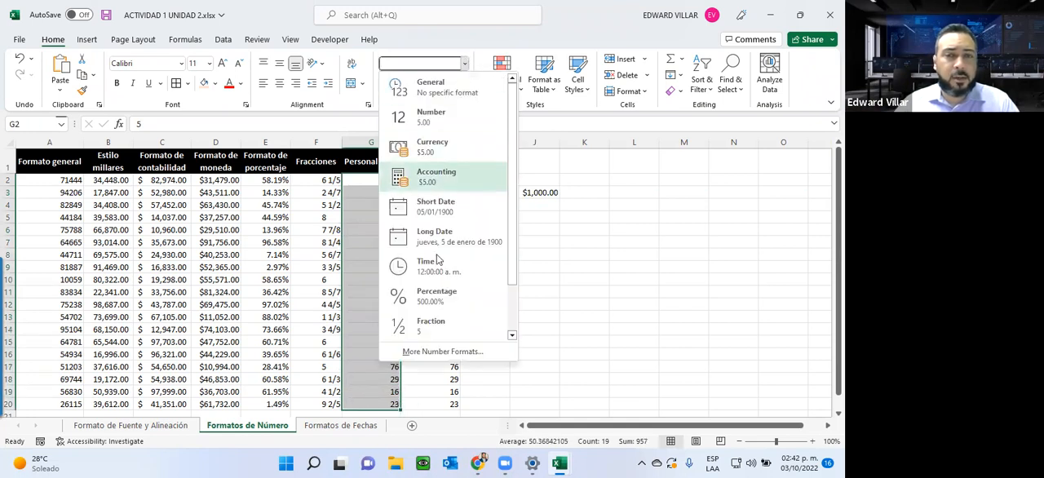
scroll(437, 318, down, 1)
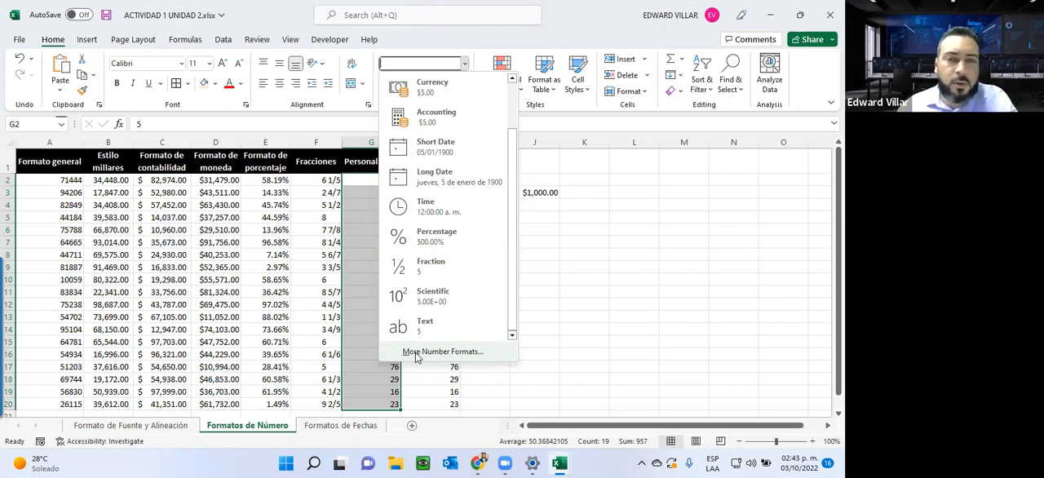
click(434, 352)
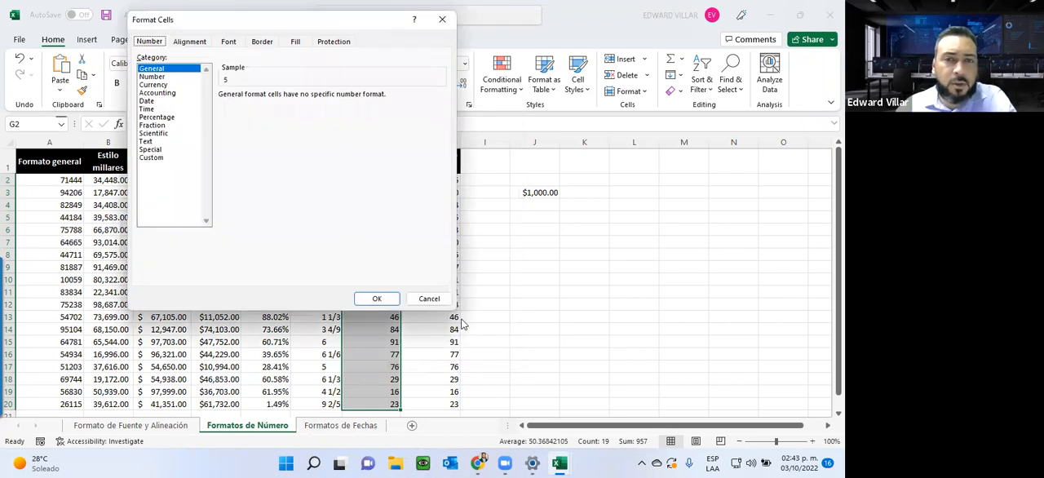
click(196, 43)
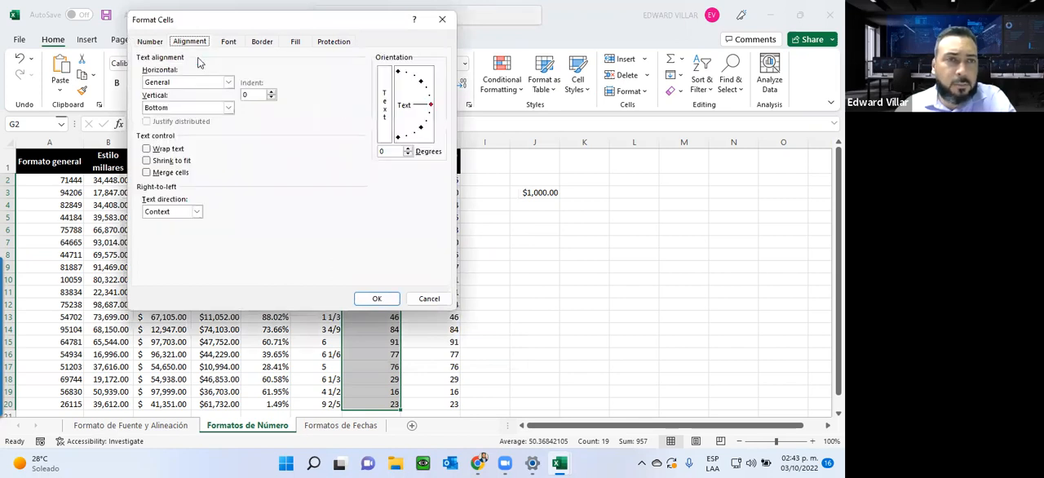
key(Left)
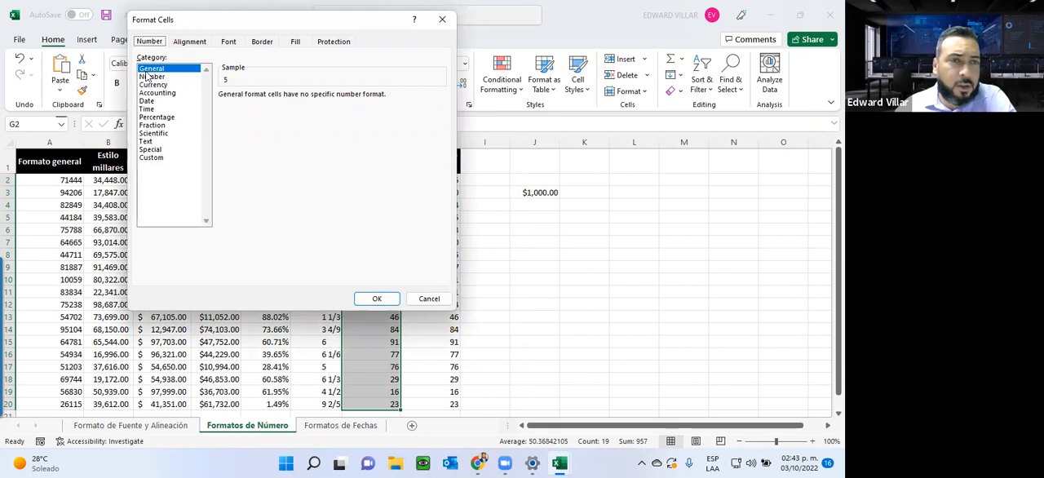
click(148, 159)
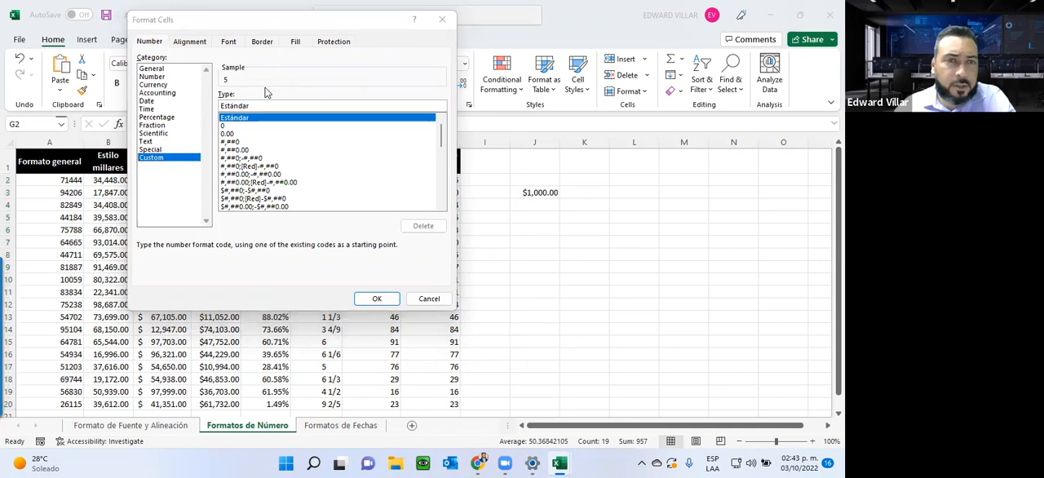
click(269, 22)
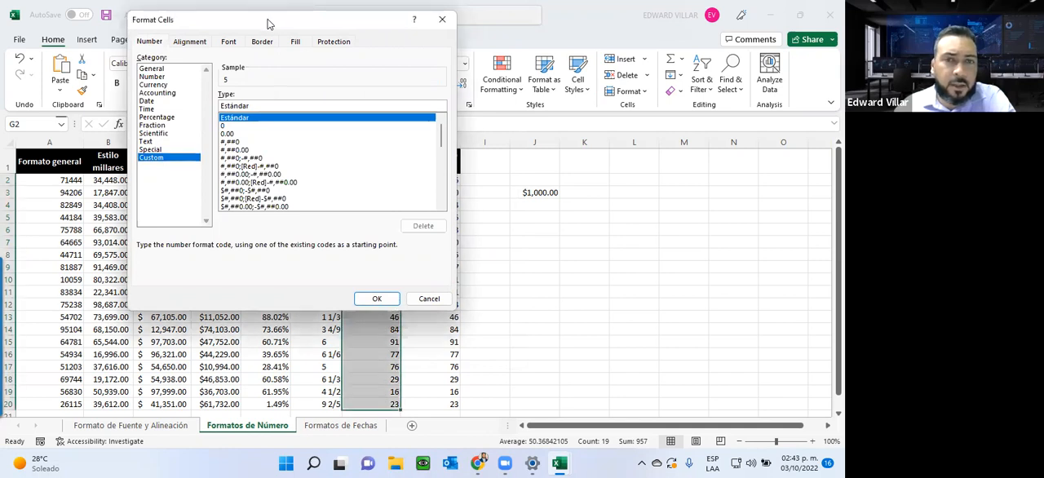
drag(269, 22, 575, 91)
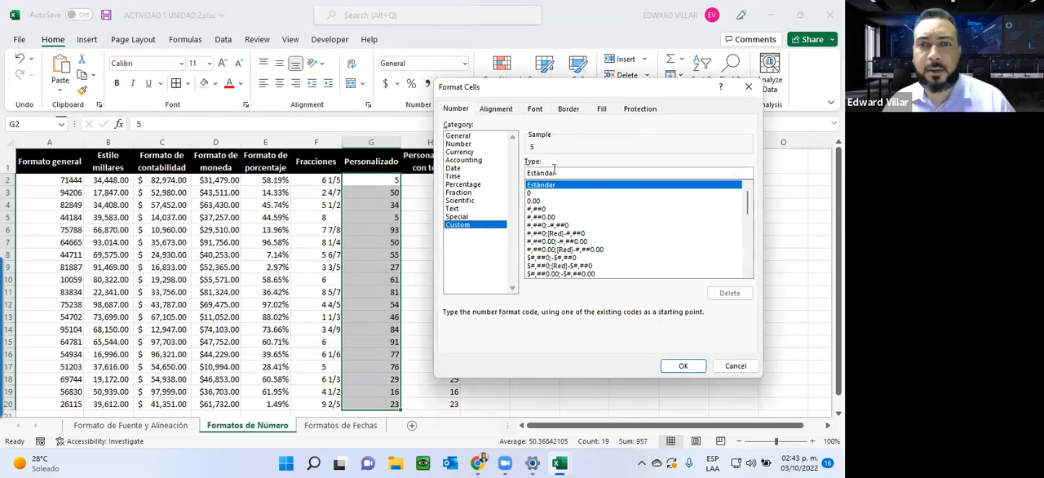
drag(560, 171, 432, 171)
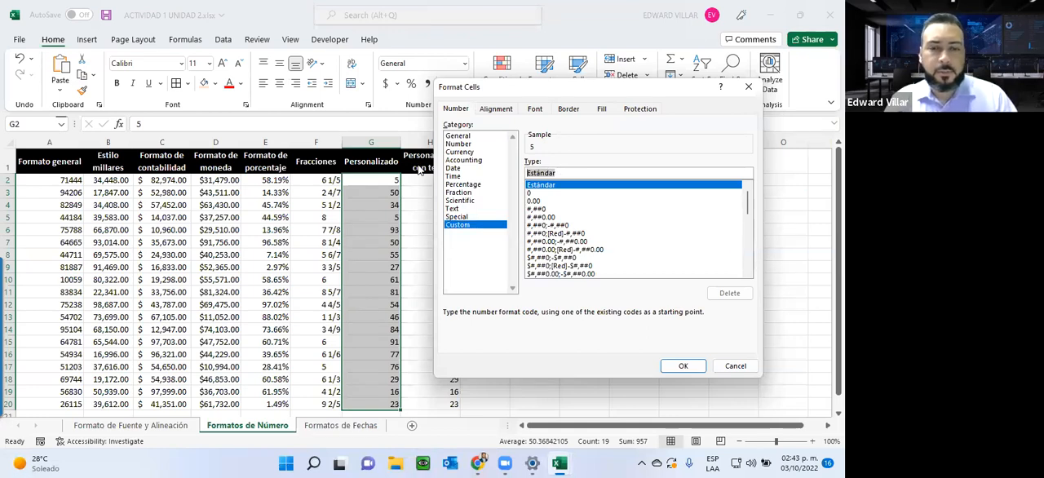
text(#)
text(0)
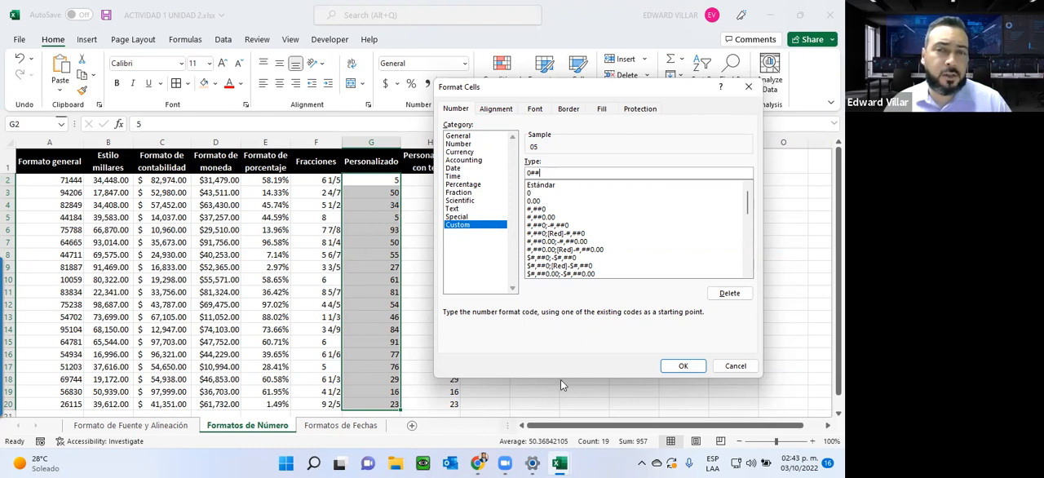
click(677, 365)
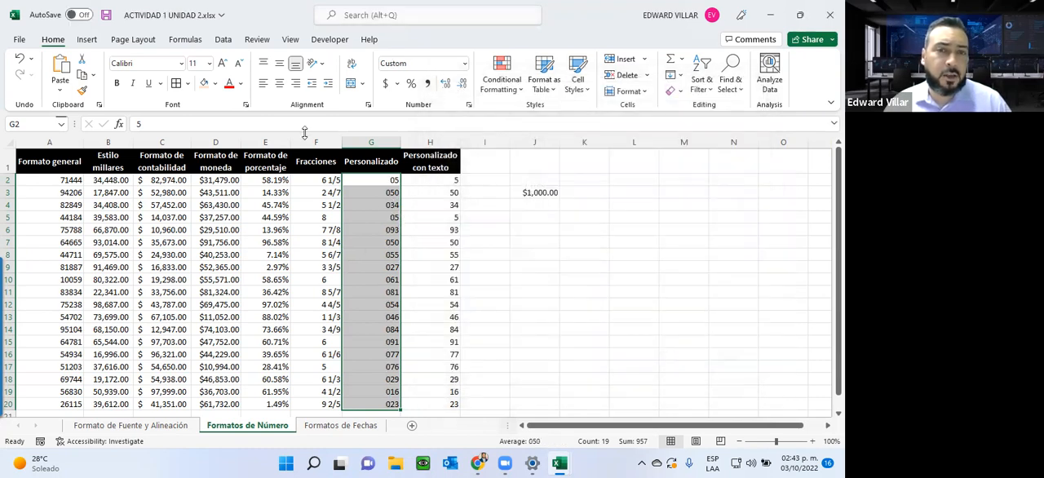
Step: Inspect the underlying values of several Personalizado cells in column G, ending at G12
click(380, 193)
click(356, 256)
drag(375, 290, 371, 300)
click(371, 300)
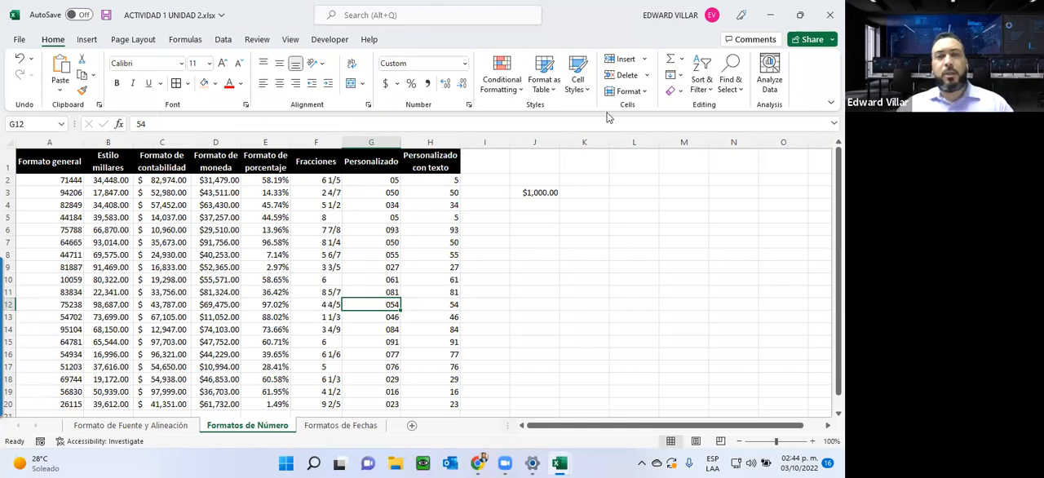
Step: Apply the custom number format "El numero es " ## to the Personalizado con texto values in H2:H20 and auto-fit column H
drag(436, 181, 430, 401)
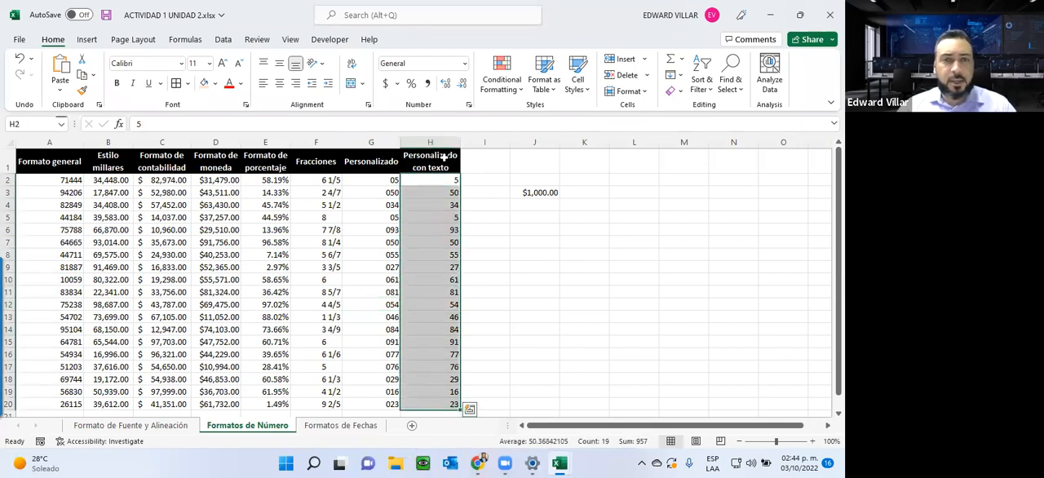
click(465, 65)
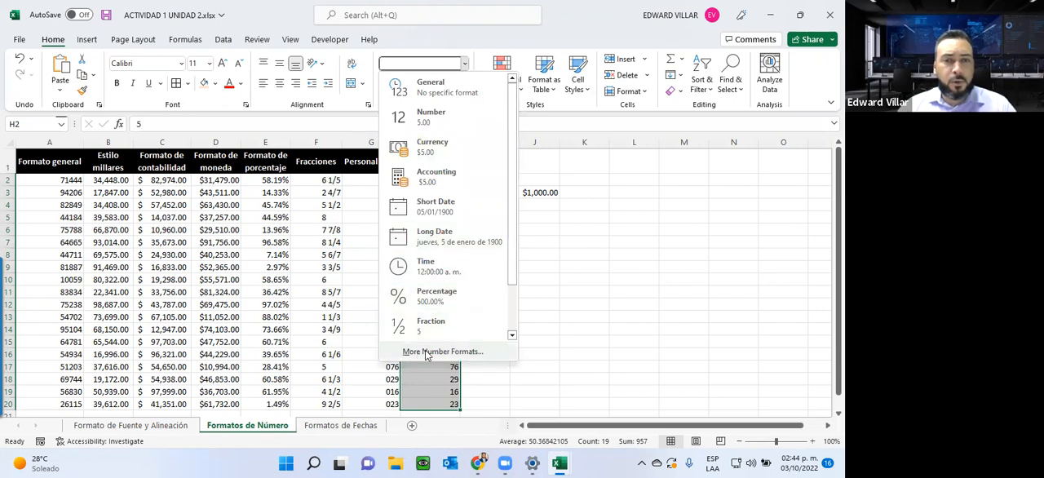
click(424, 351)
click(457, 224)
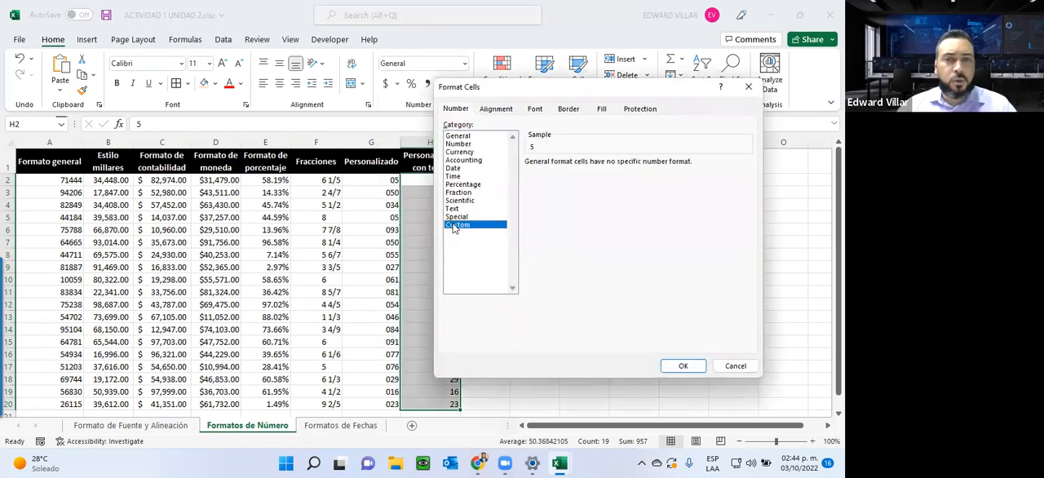
drag(611, 174, 530, 173)
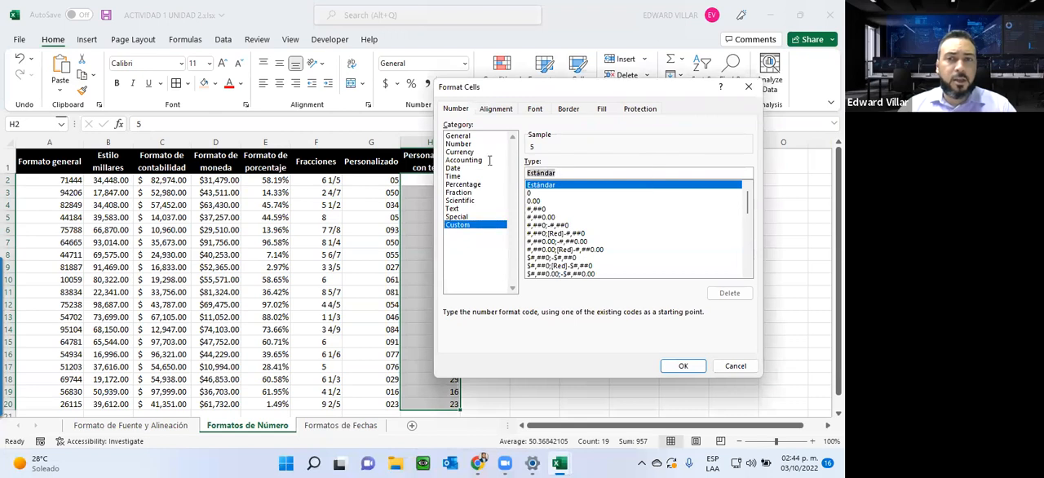
drag(528, 90, 565, 85)
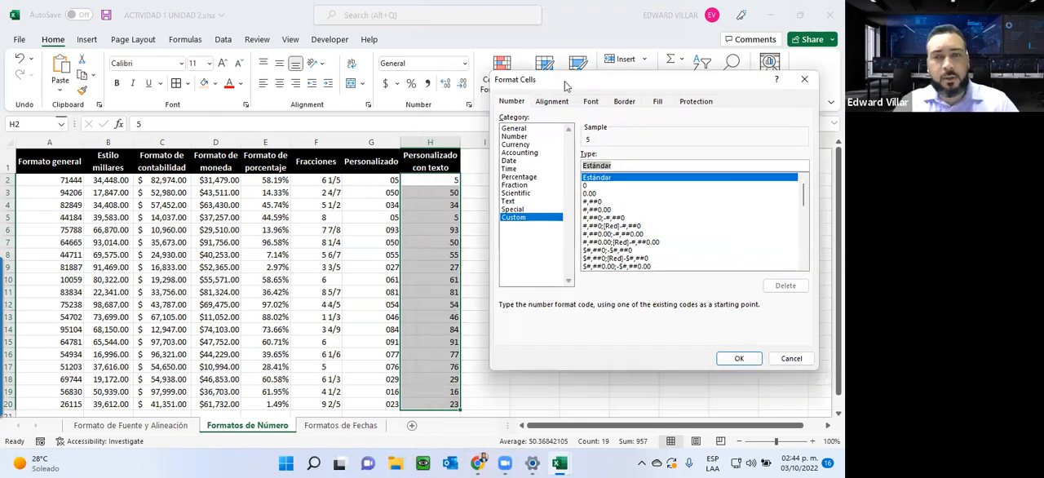
key(BackSpace)
text("El numero es ")
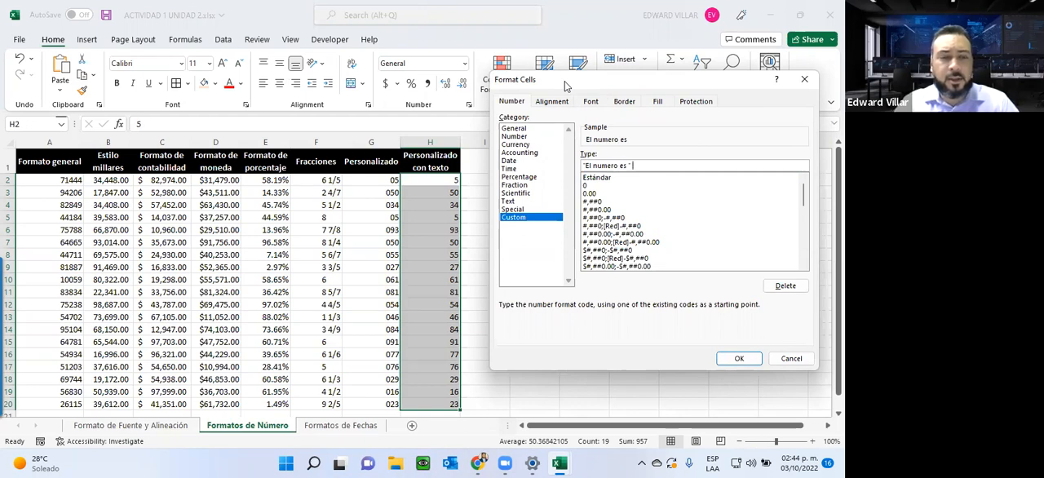
text( ##)
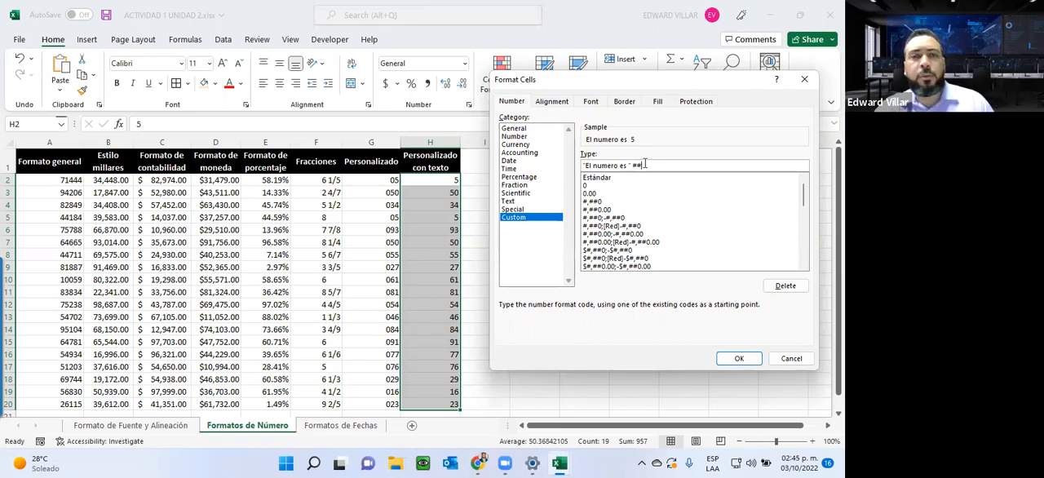
click(730, 358)
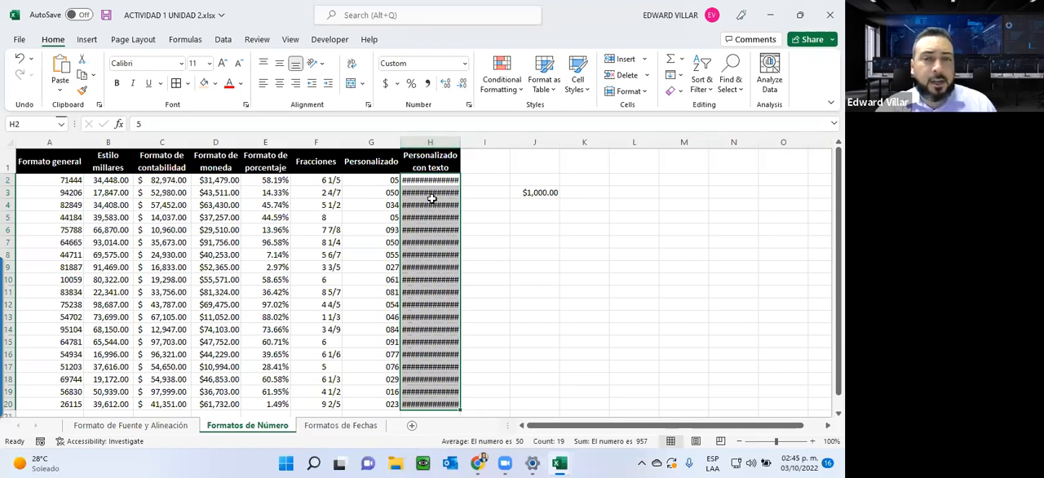
double_click(461, 141)
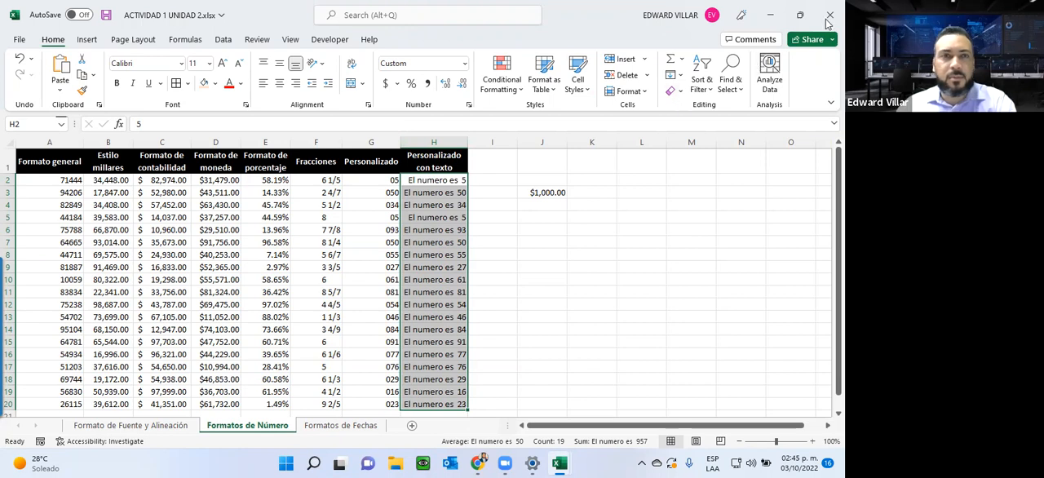
Step: Inspect the underlying value of H2 behind its text-based custom format
click(686, 80)
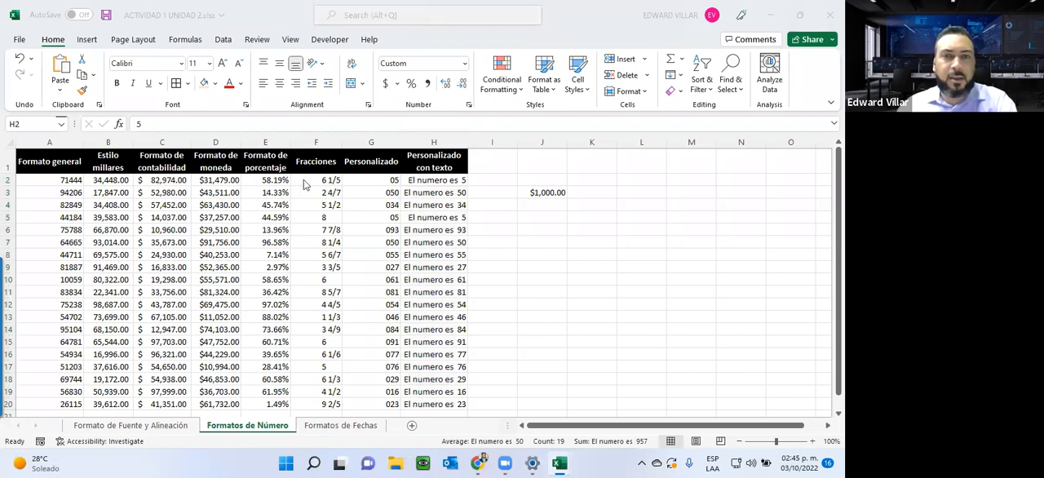
click(430, 183)
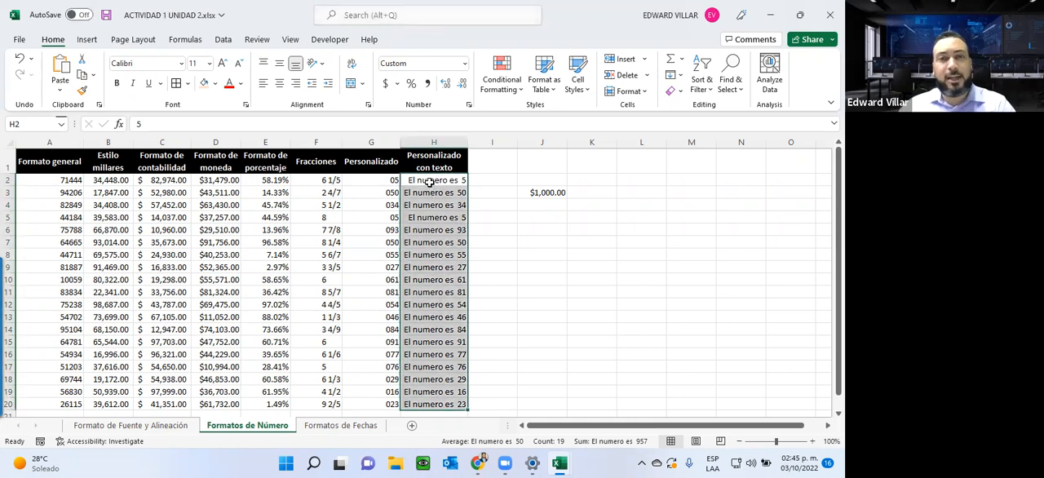
click(430, 182)
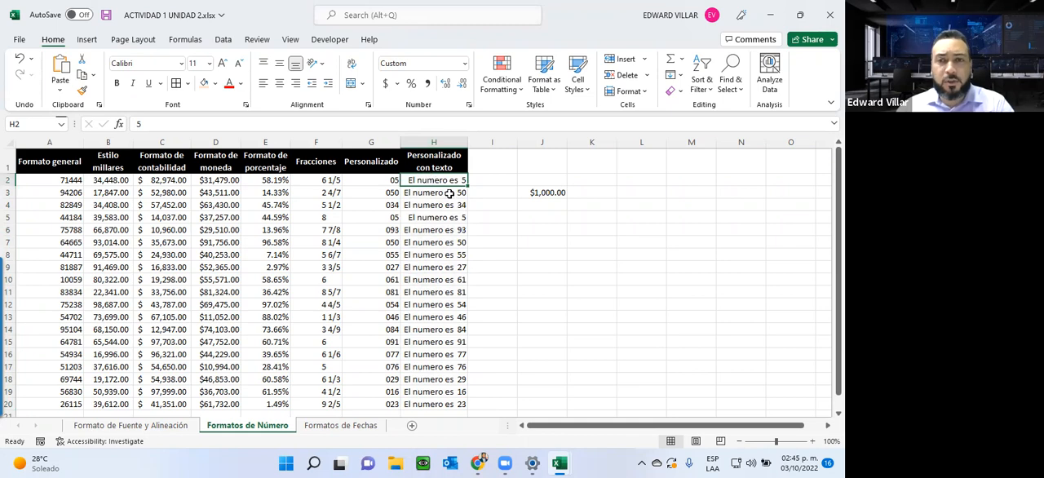
Step: Enter 0 in the currency-formatted cell J5
click(540, 220)
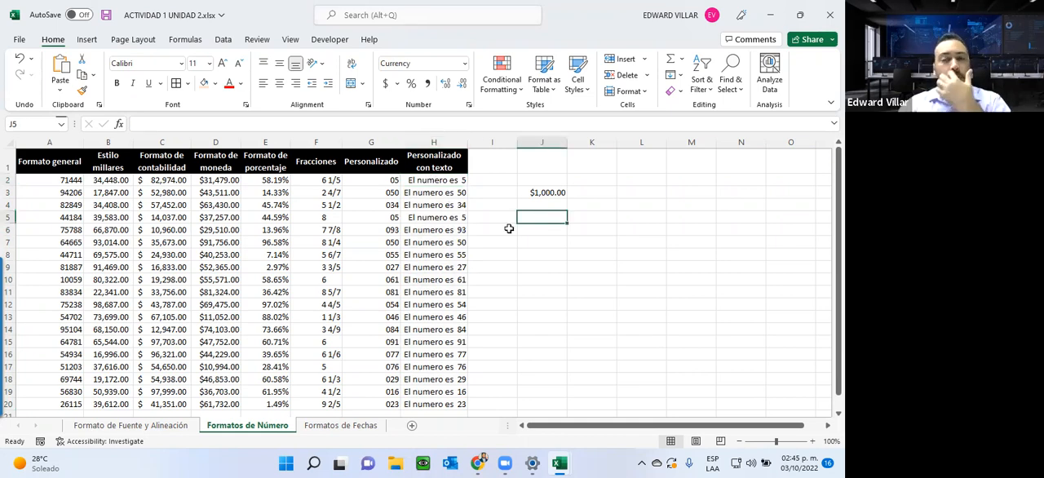
text(0)
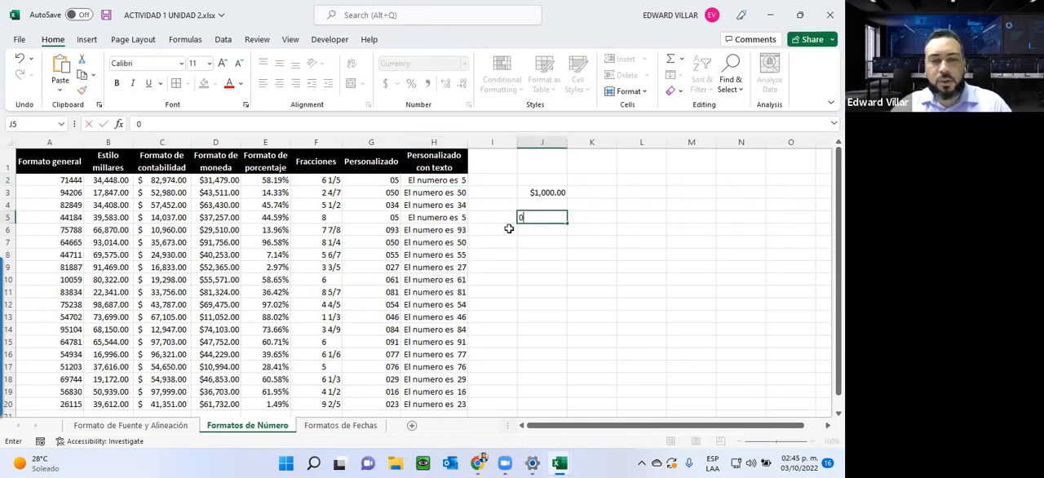
key(Left)
key(Right)
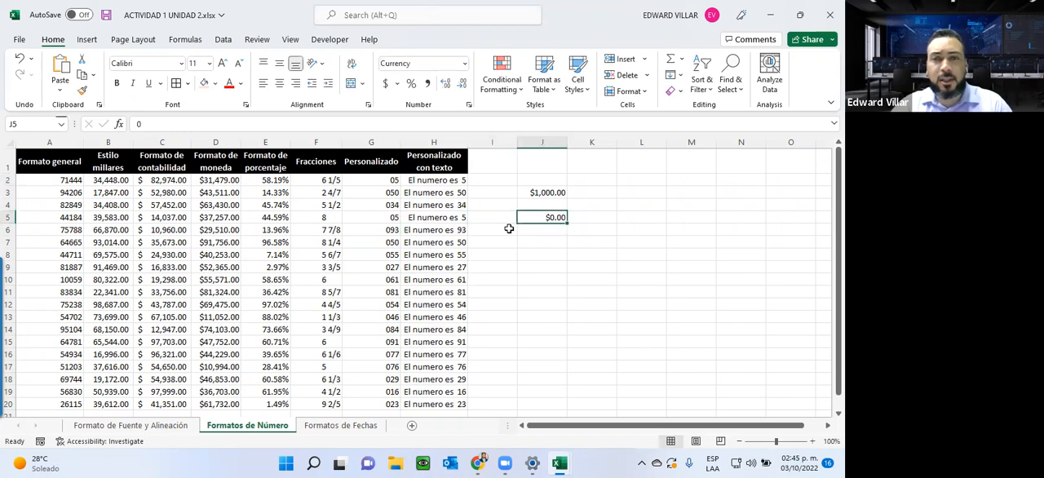
Step: Enter the label "numero tel" in K3, beside the 1000 value
key(Right)
key(Right)
key(Up)
key(Left)
key(Up)
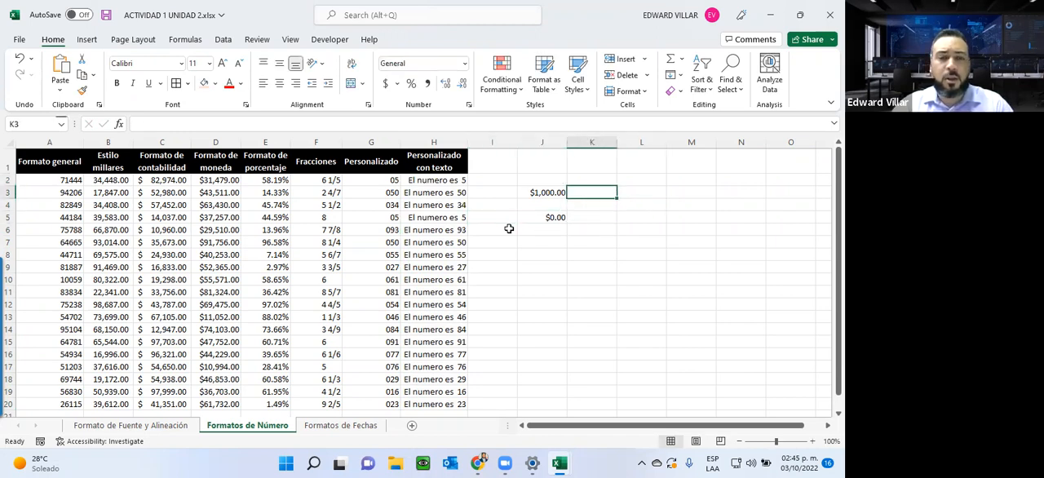
text(n)
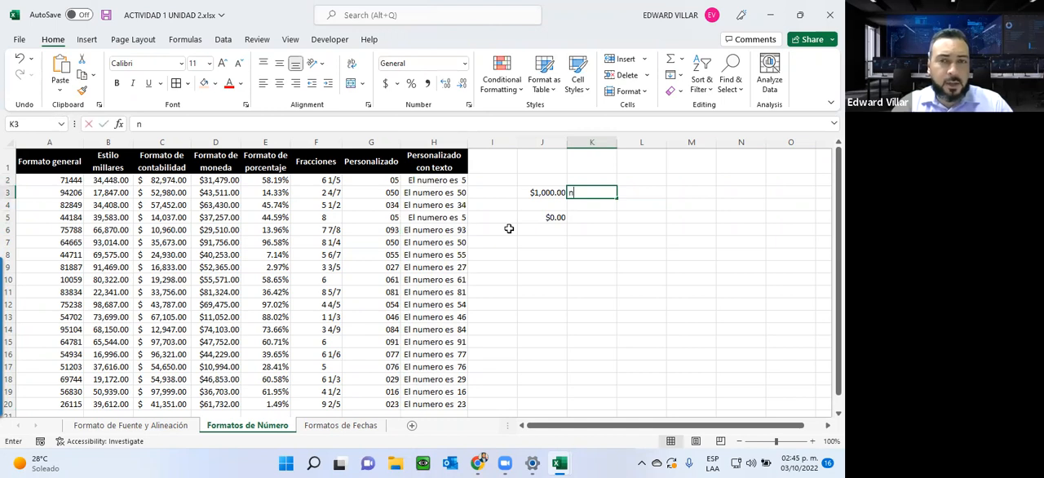
text(umero tel)
key(Return)
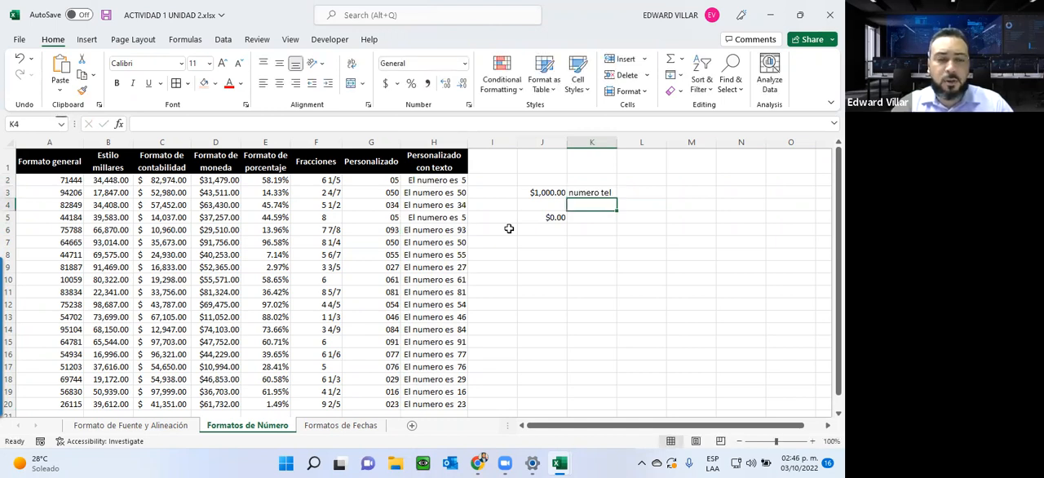
Step: Add the labels "no cedula" in K4 and "rnc" in K5, then return to K3
text(c)
key(BackSpace)
text(no)
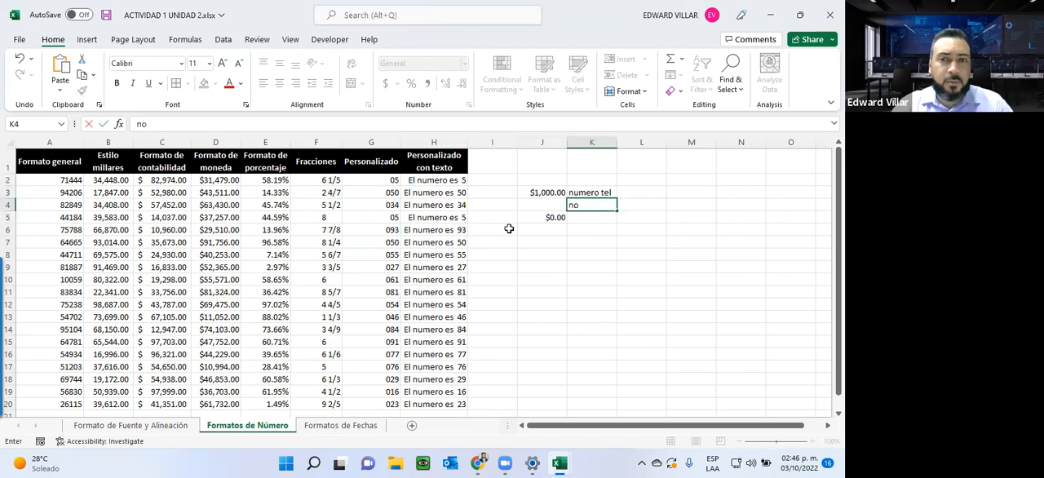
text( cedula)
key(Return)
text(rnc)
key(Return)
key(Up)
key(Up)
key(Up)
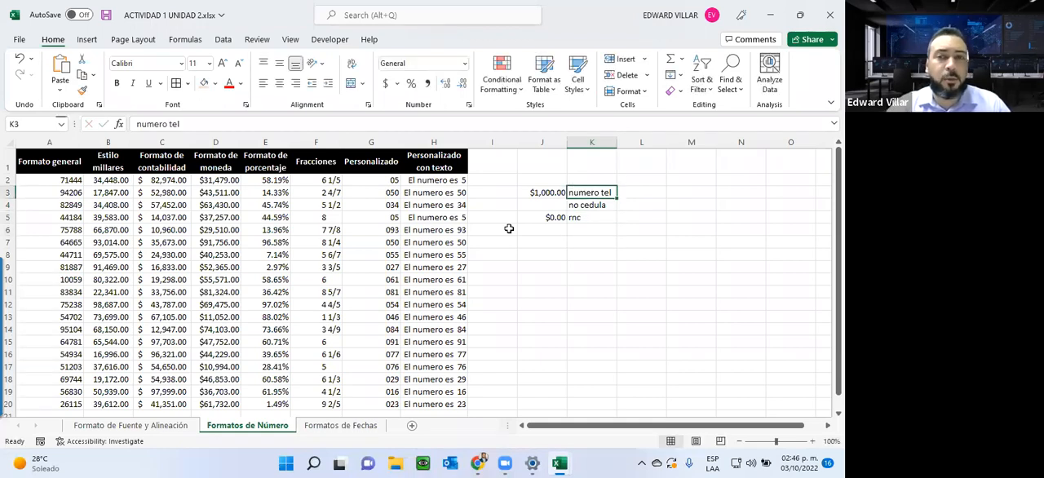
Step: Enter a sample phone number in K7 with its parentheses and hyphens written manually, and widen column K to fit it
click(579, 244)
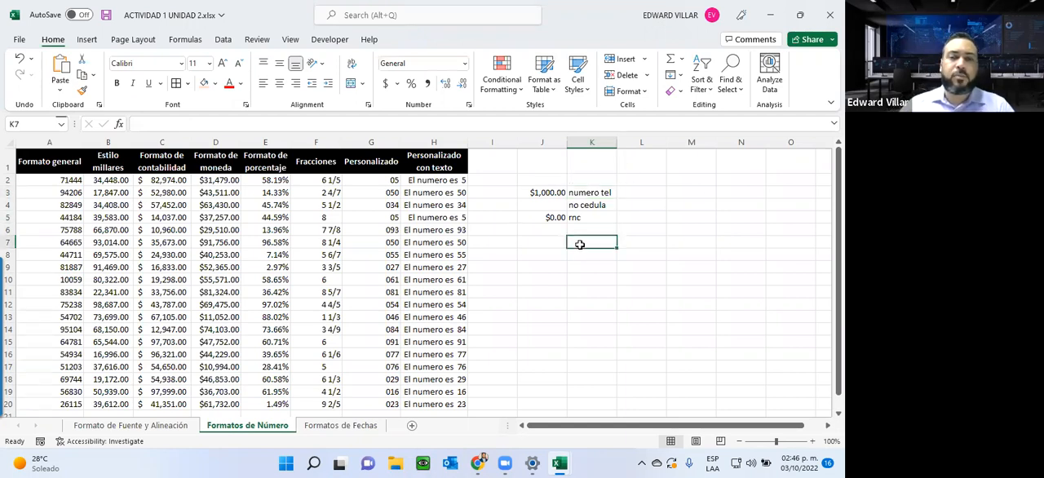
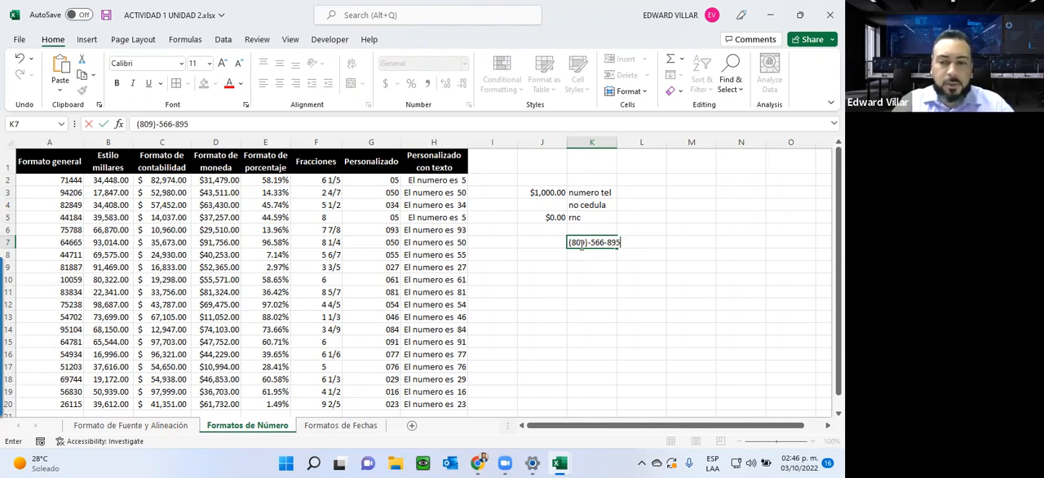
key(Return)
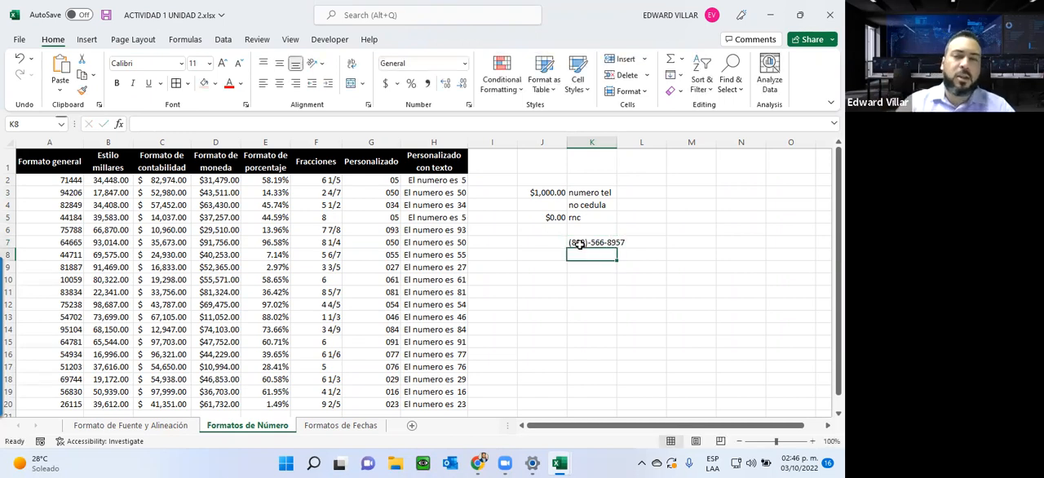
drag(617, 141, 628, 141)
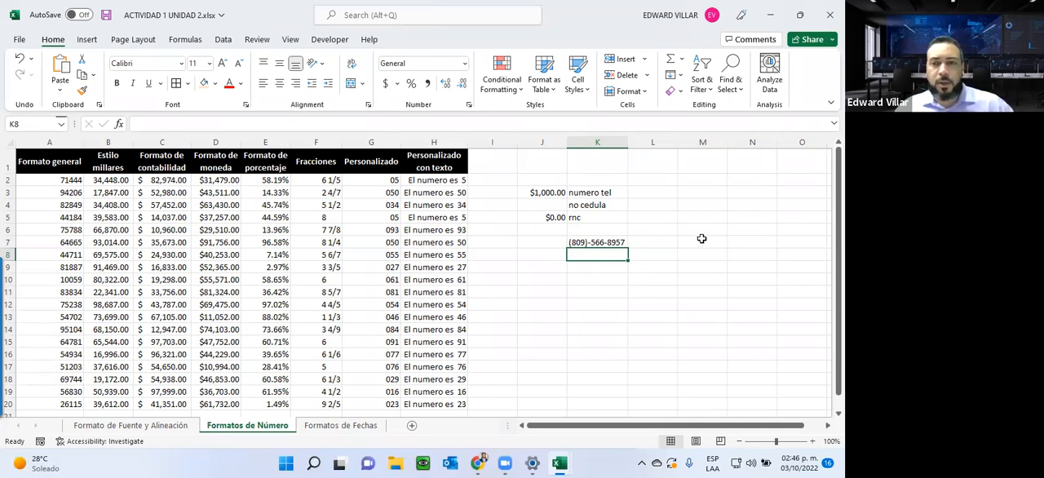
Step: Apply the custom number format (###)-###-#### to the empty cells M2:M20
drag(689, 180, 699, 402)
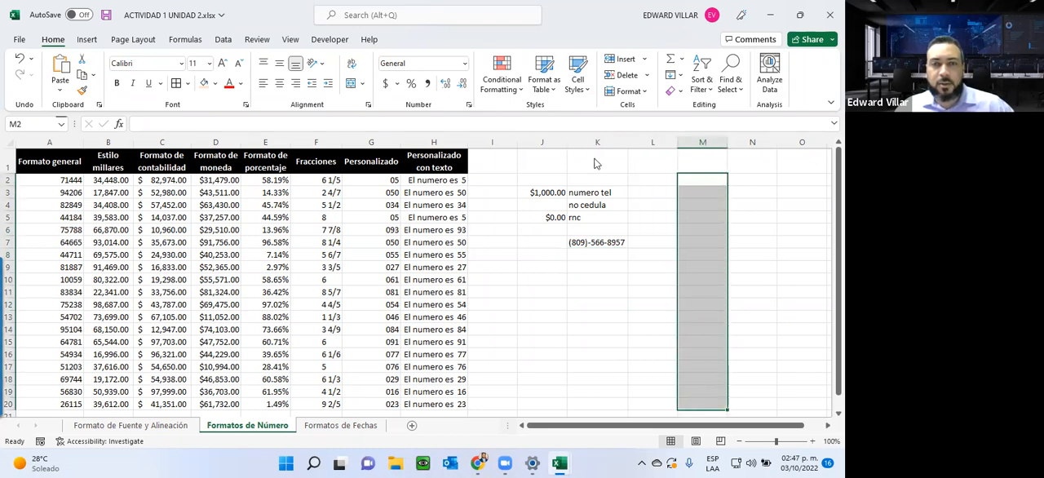
click(465, 63)
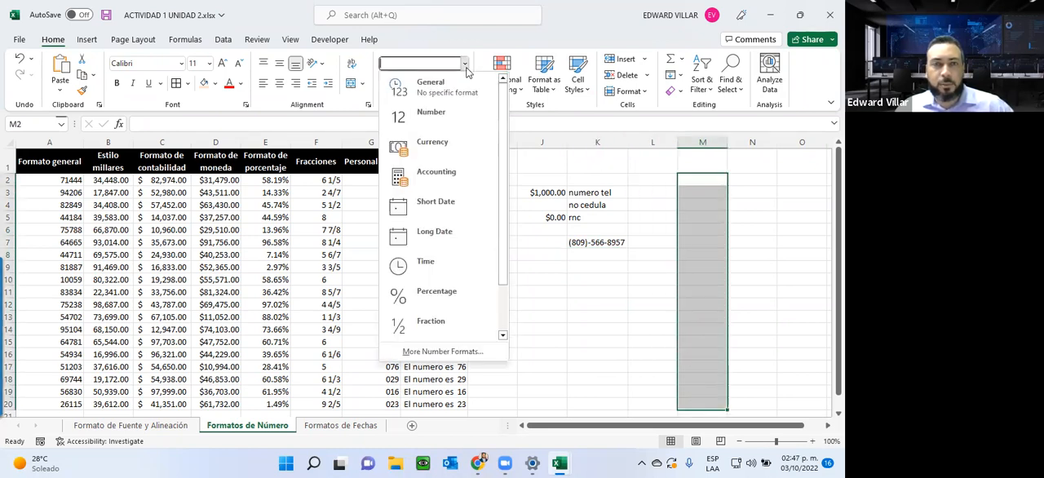
click(423, 352)
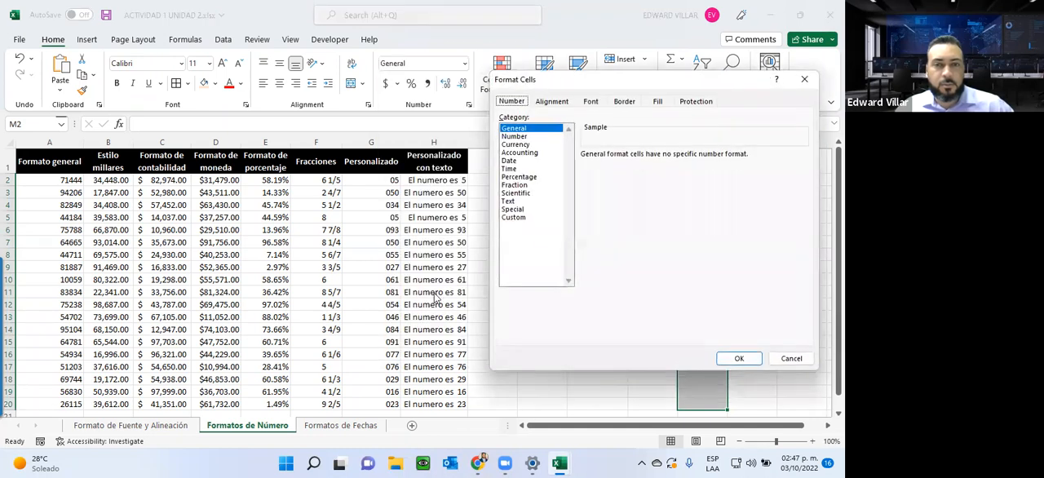
click(516, 217)
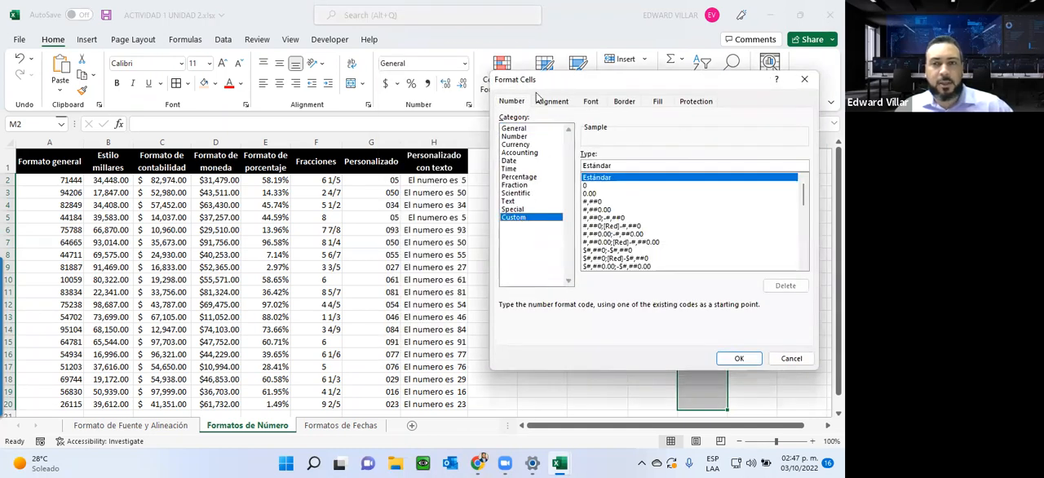
drag(536, 85, 301, 121)
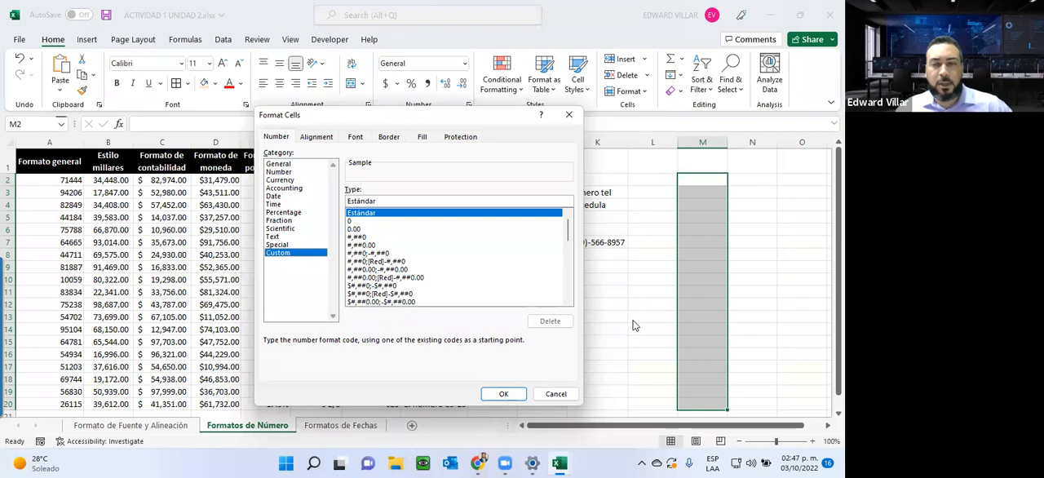
drag(419, 200, 236, 179)
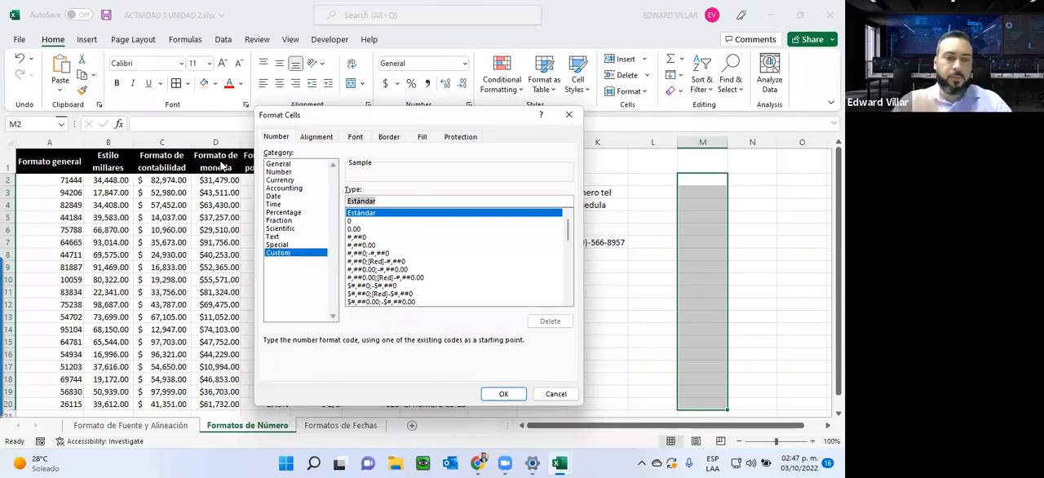
key(BackSpace)
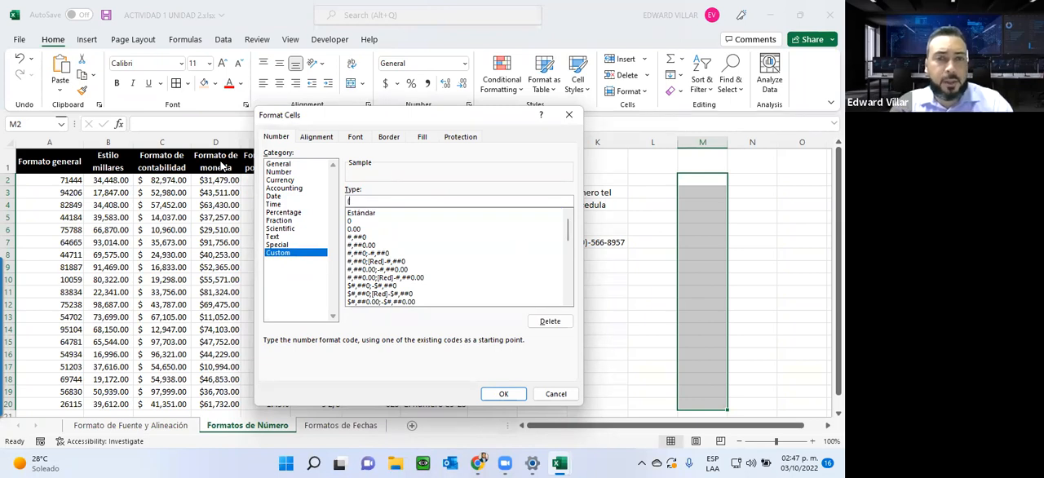
text((###)
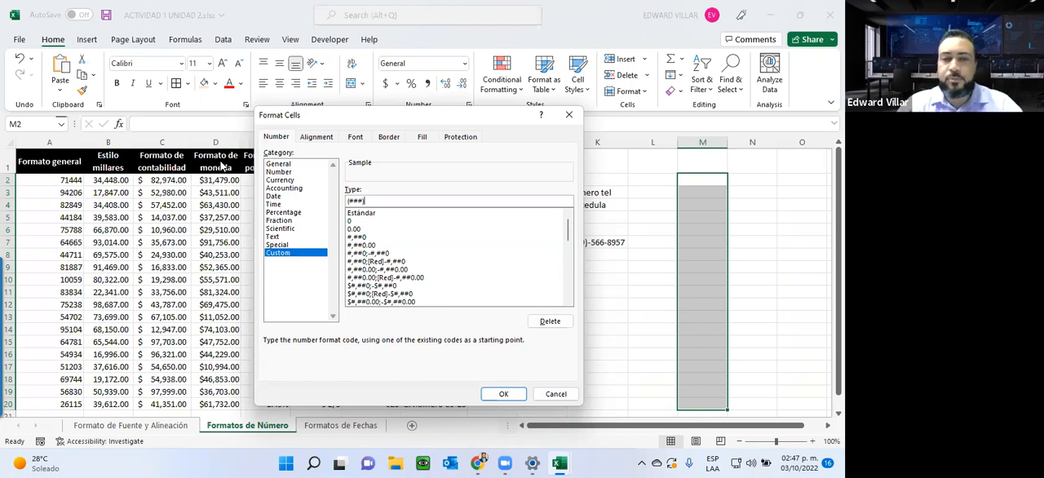
text(-###)
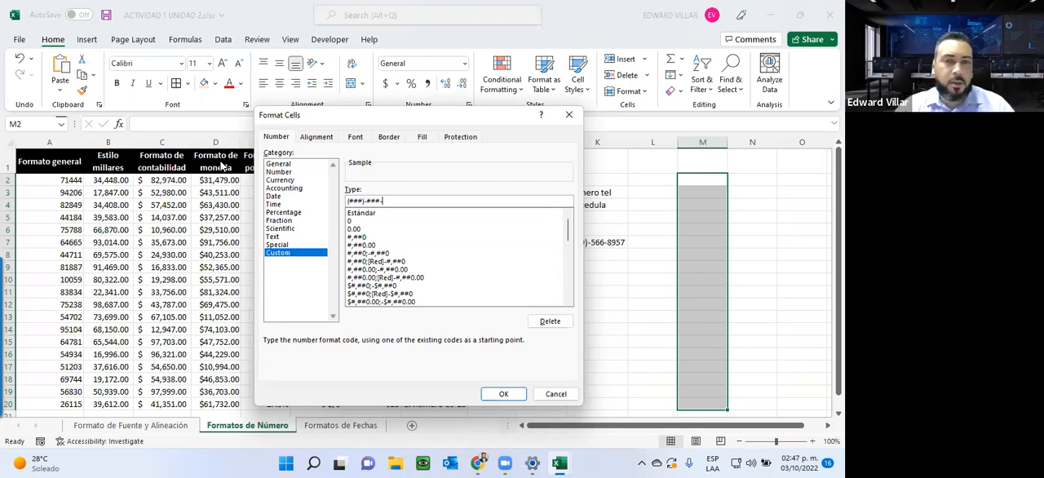
text(-####)
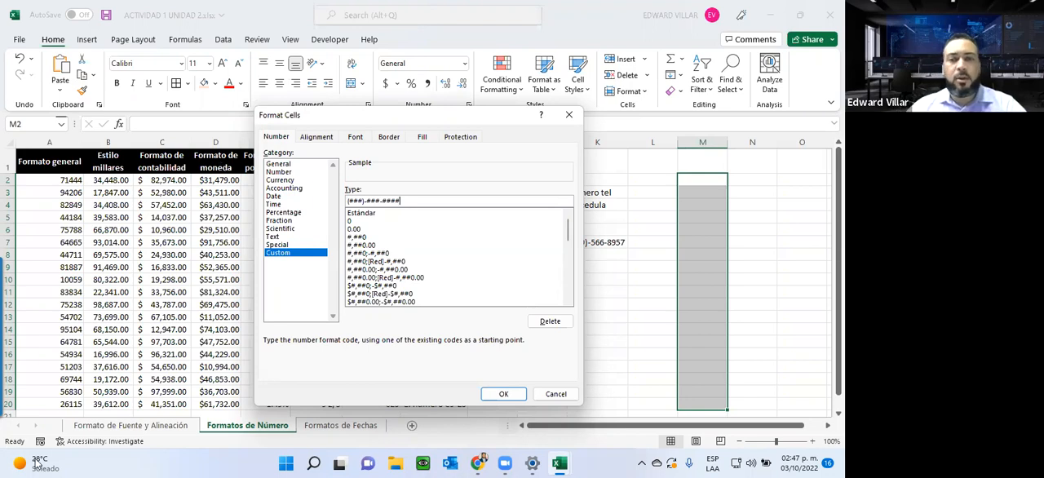
click(504, 394)
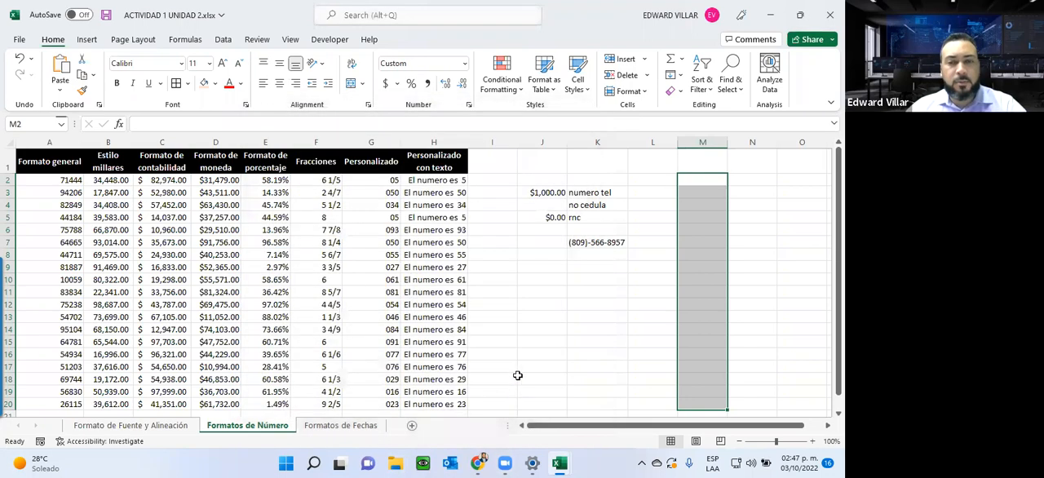
Step: Enter three sample ten-digit phone numbers without separators in M2, M3 and M4
click(689, 178)
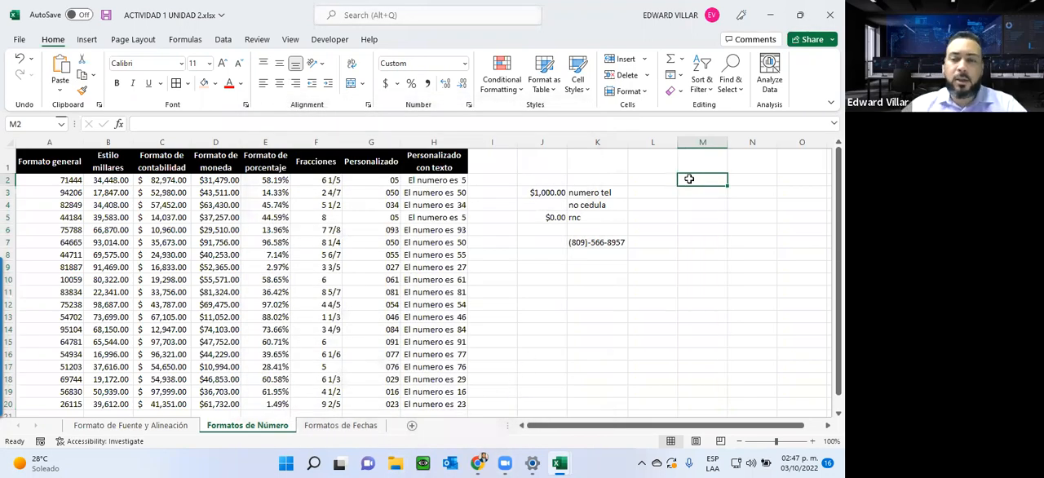
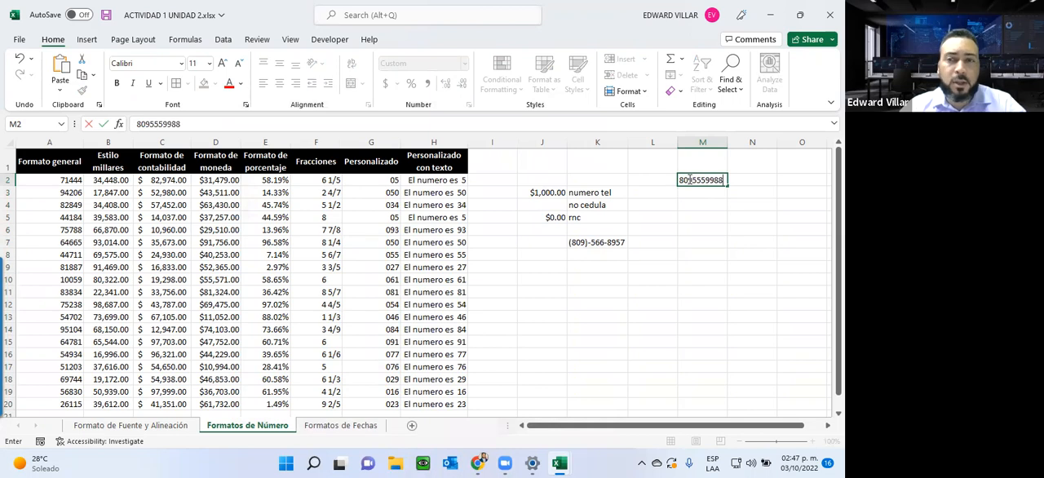
key(Return)
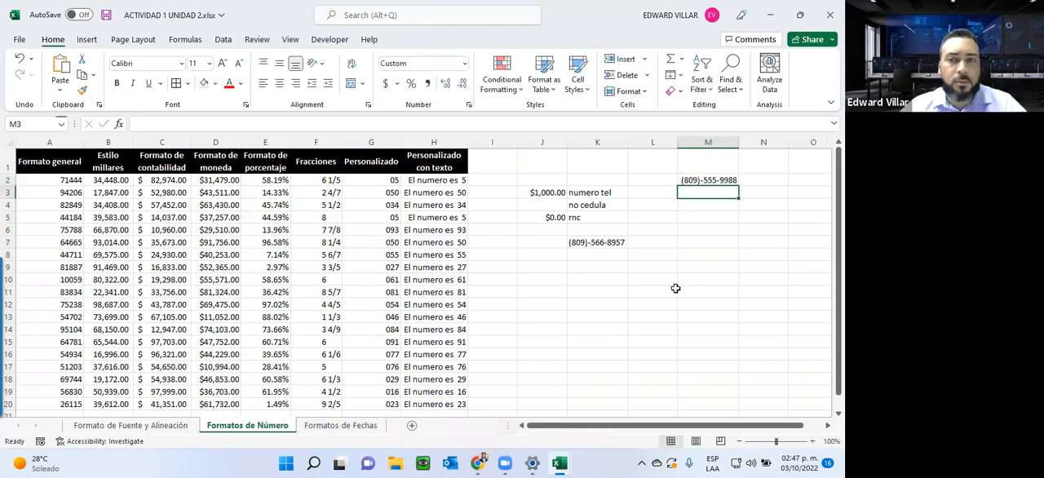
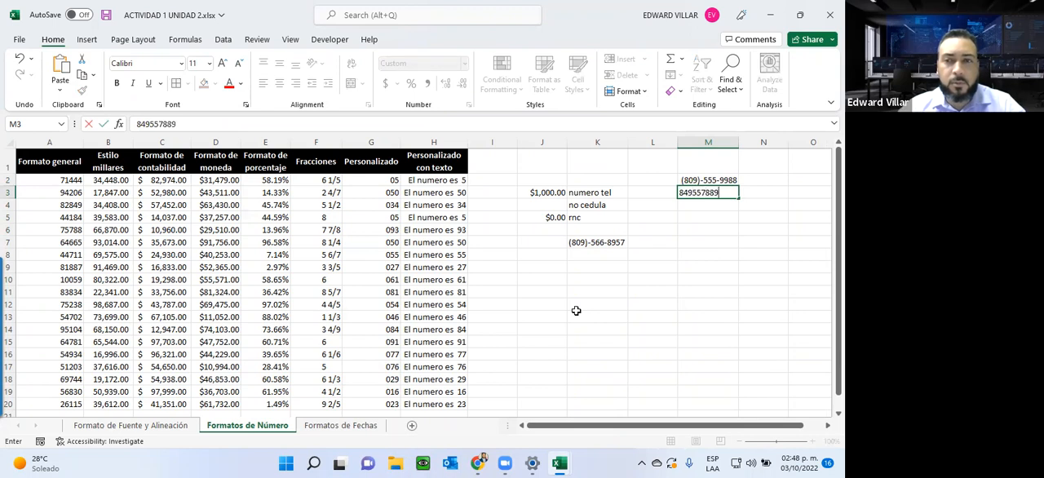
key(Return)
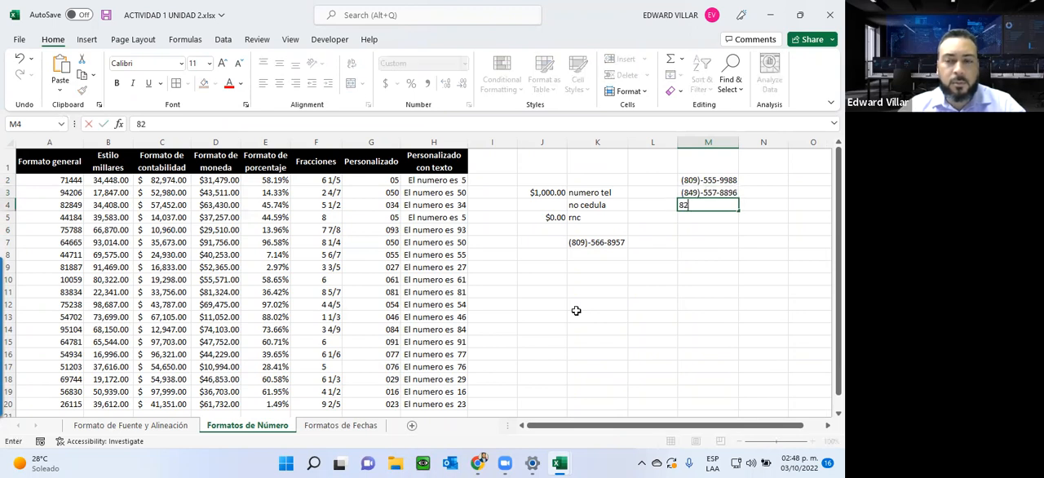
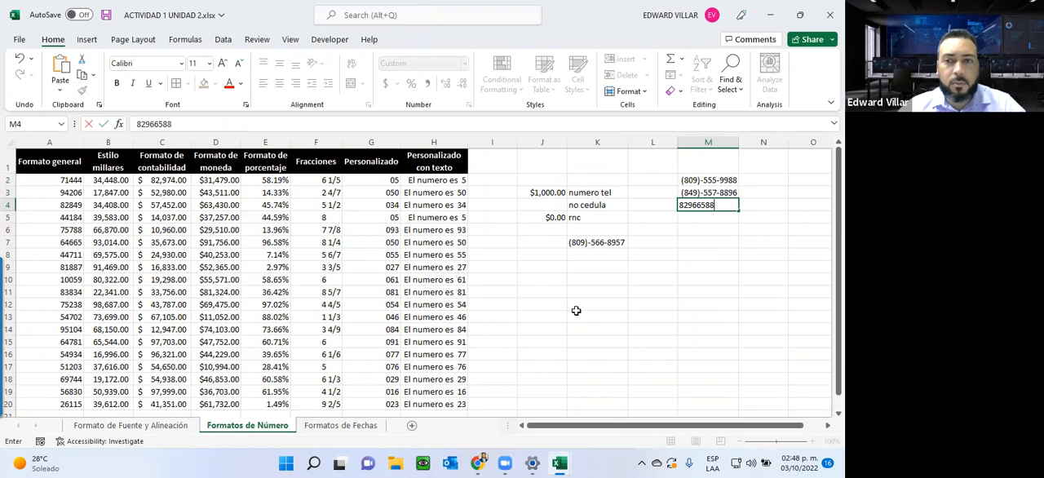
key(Return)
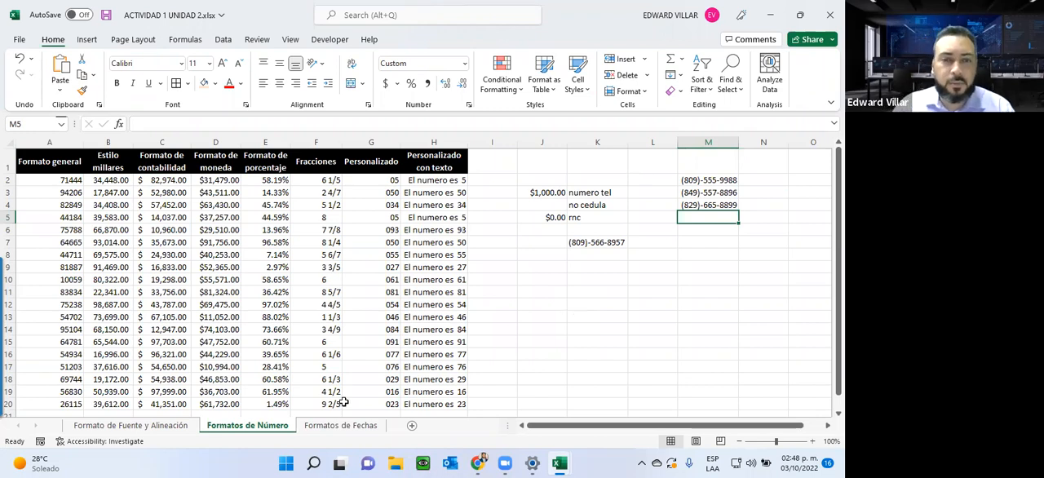
Step: Switch to the Formatos de Fechas sheet and review the date options among the available number formats
click(331, 430)
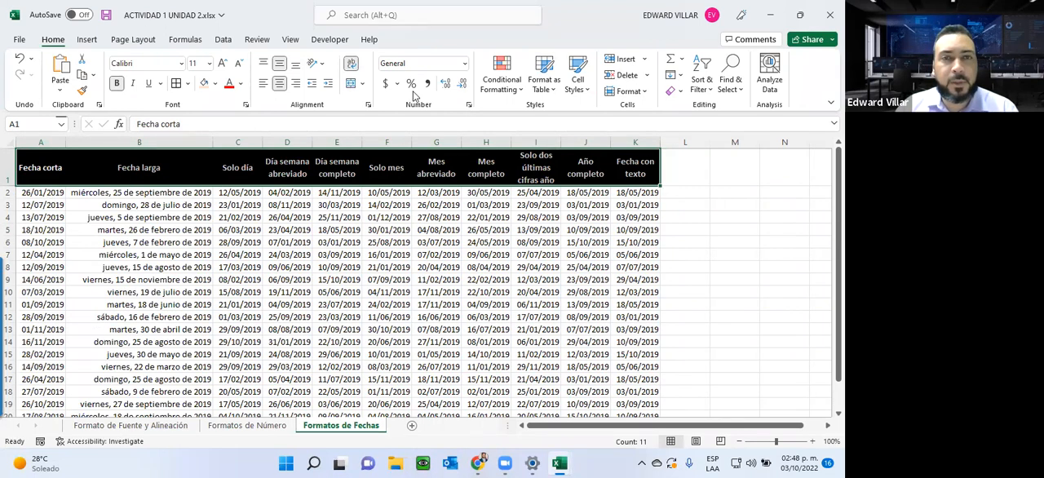
click(462, 67)
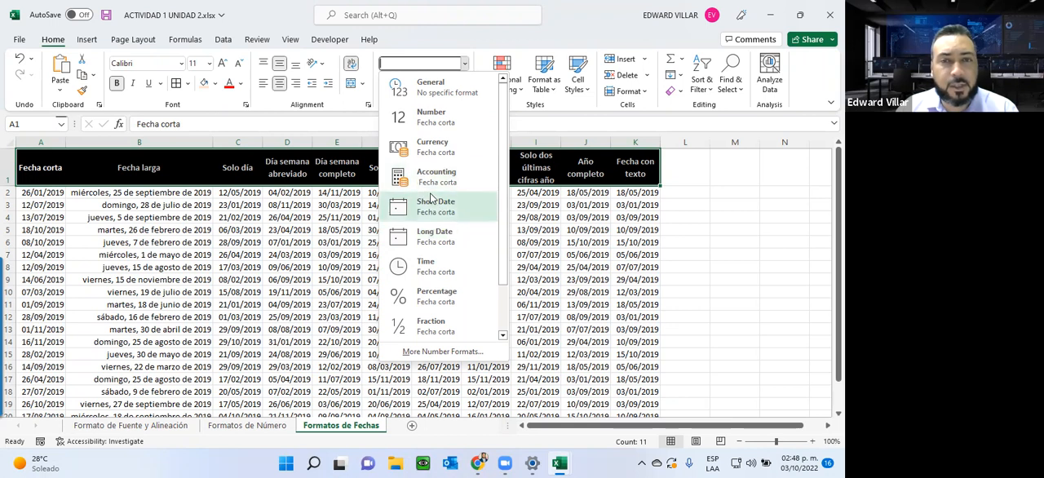
click(82, 216)
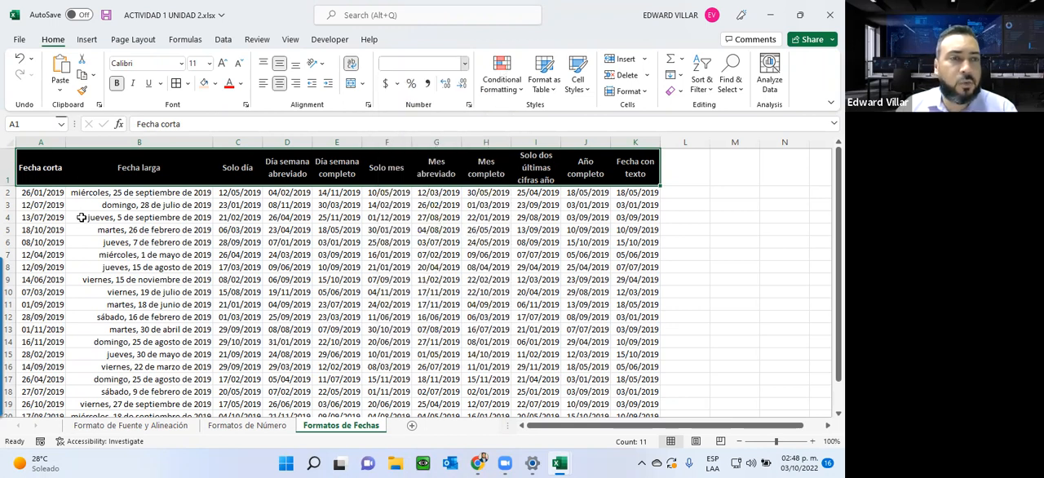
Step: Examine the dates in the Fecha corta and Fecha larga columns and in the day columns C to E
click(33, 195)
click(36, 217)
drag(34, 195, 32, 391)
drag(107, 192, 130, 375)
scroll(131, 371, up, 1)
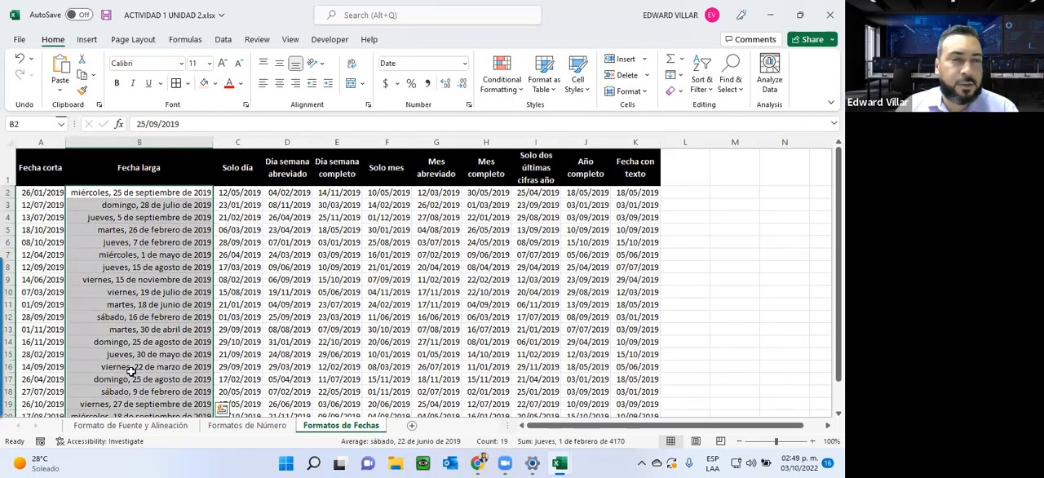
drag(246, 190, 330, 407)
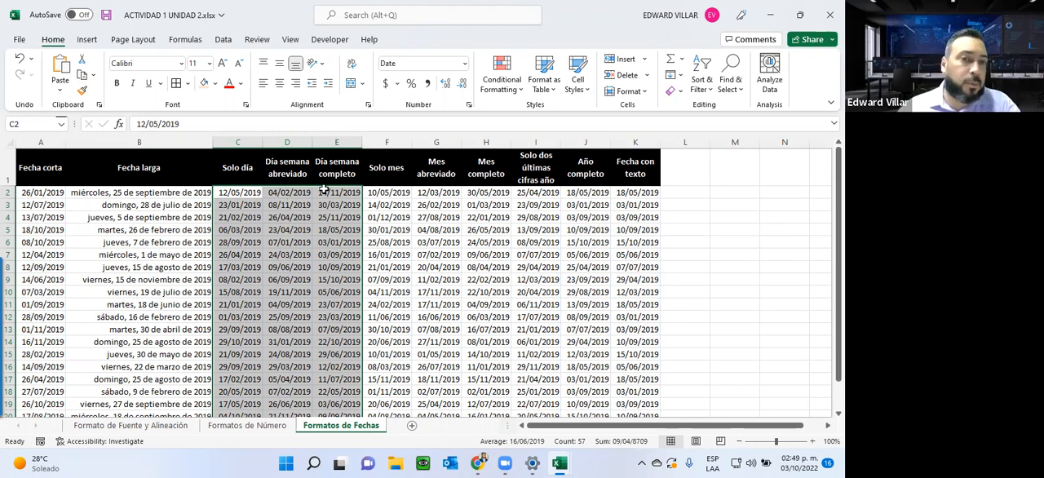
click(240, 205)
drag(228, 193, 228, 242)
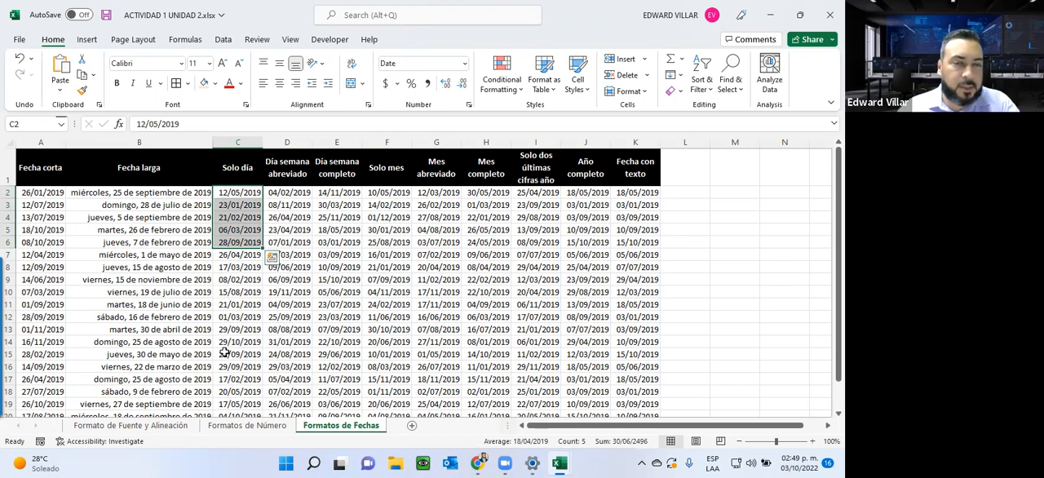
Step: Apply the custom format dd to the Solo día dates in C2:C20 and check the resulting cells
click(230, 192)
drag(230, 192, 235, 377)
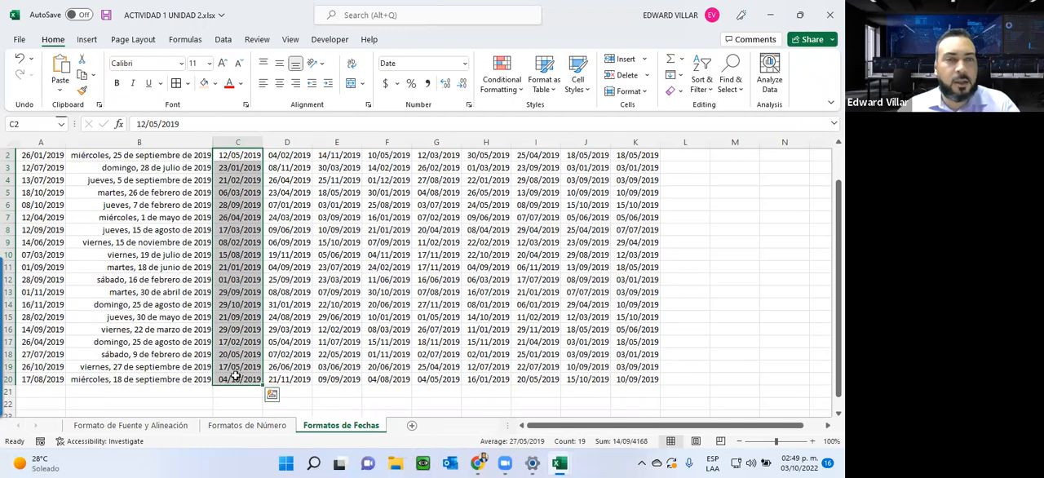
click(464, 63)
click(422, 352)
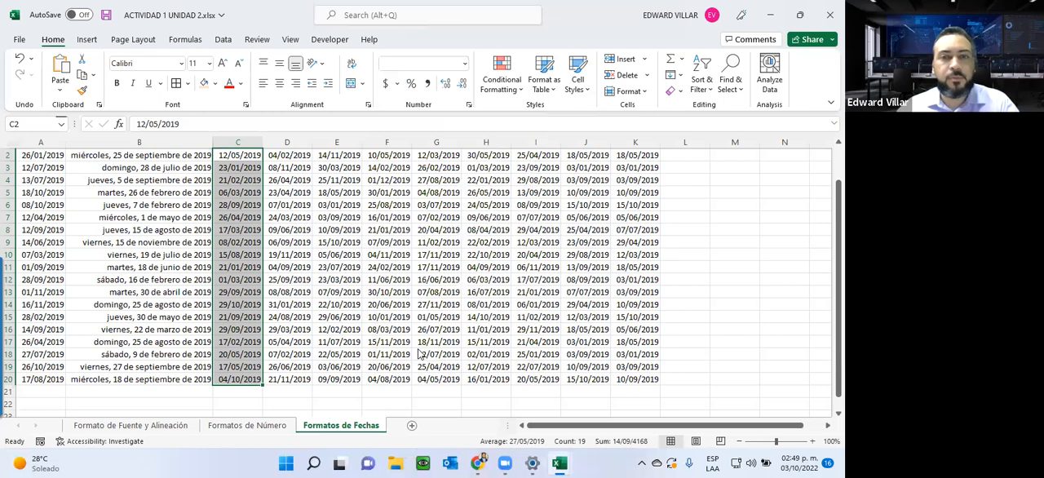
click(279, 245)
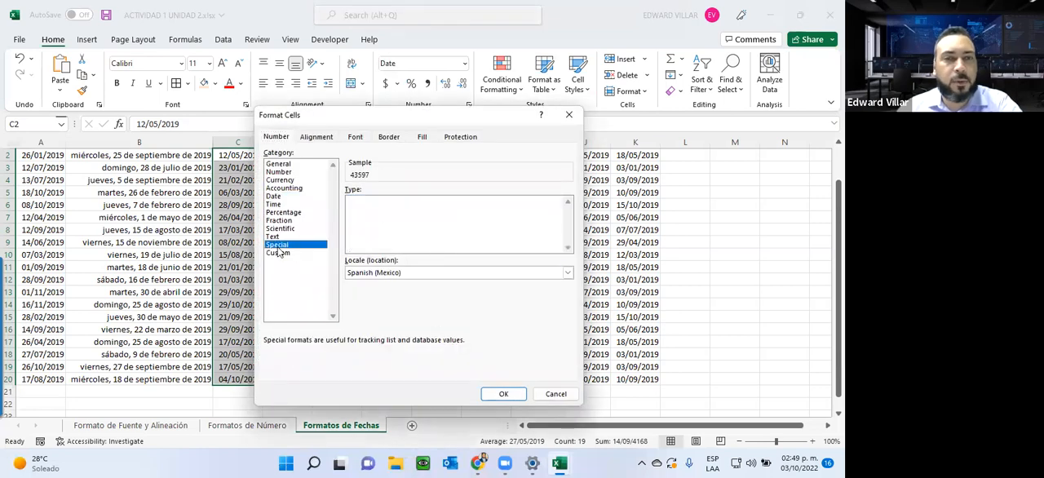
click(277, 253)
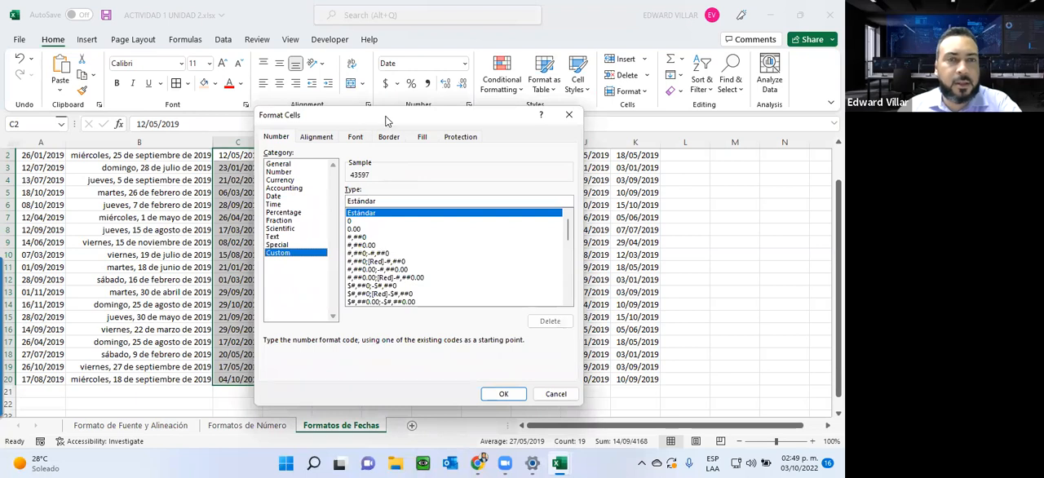
drag(386, 121, 577, 112)
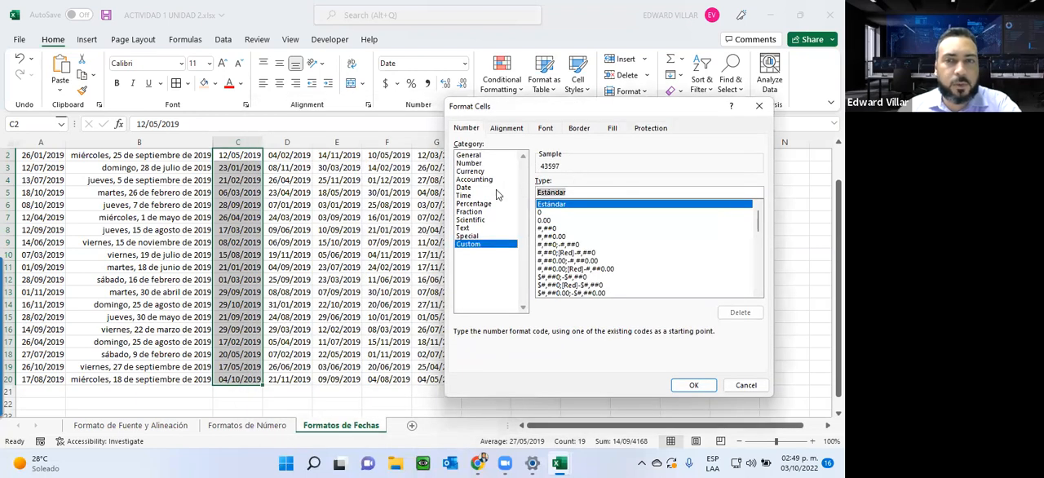
text(dd)
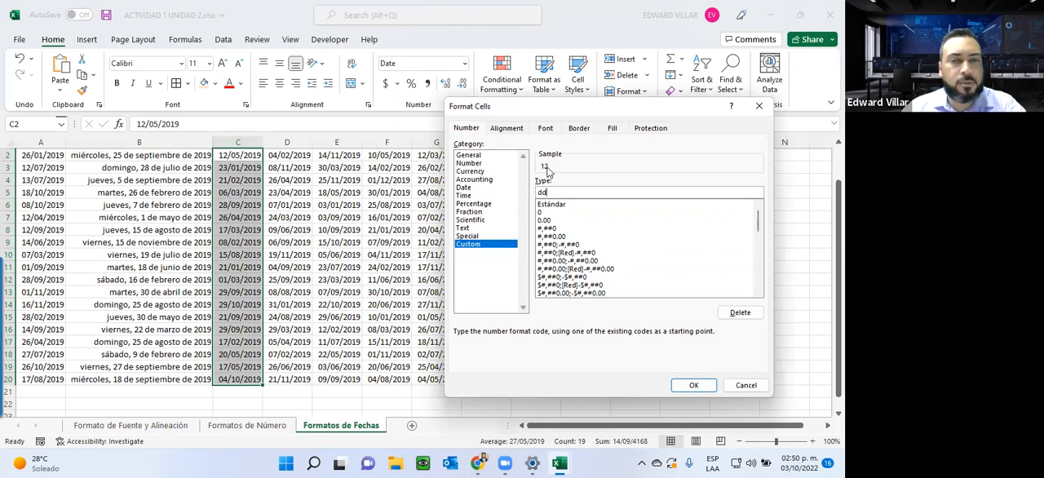
click(693, 385)
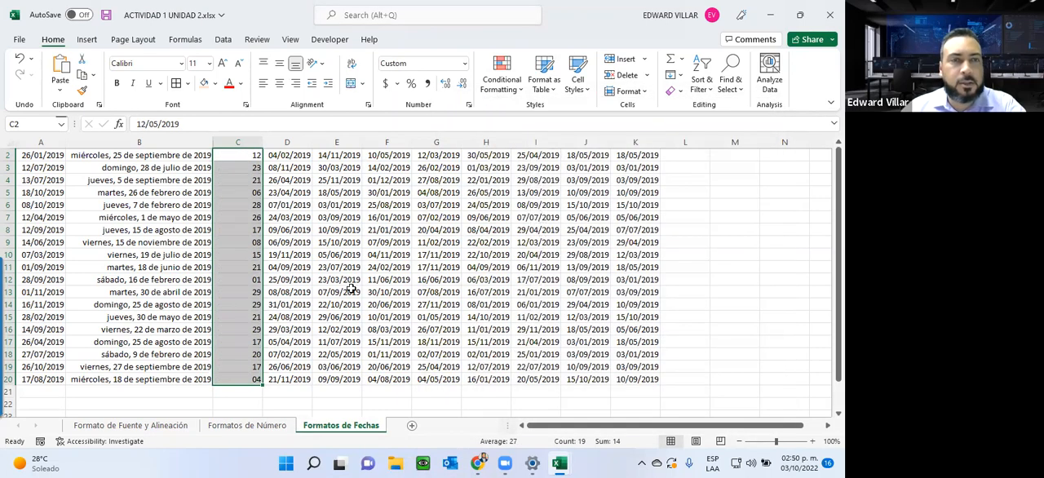
scroll(350, 289, up, 1)
click(244, 204)
click(232, 231)
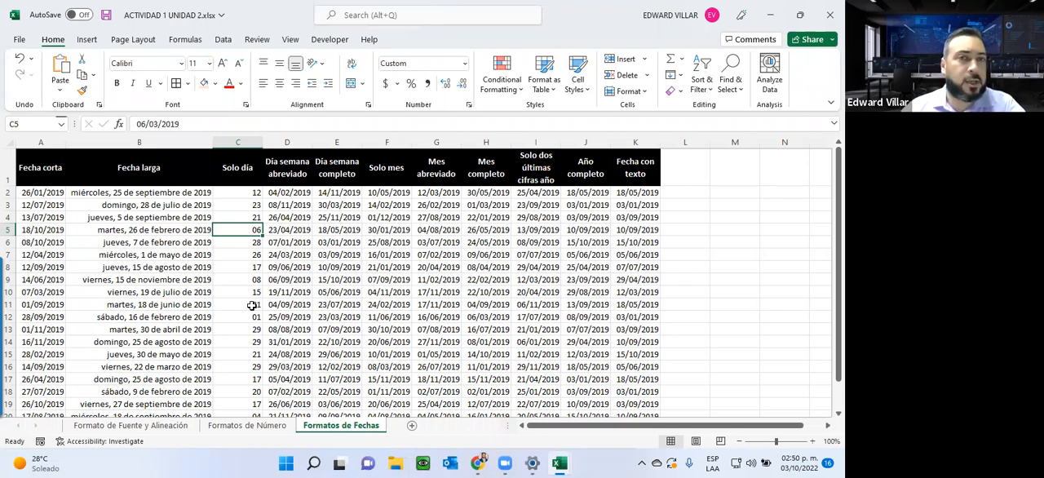
Step: Apply the custom format ddd to the Día semana abreviado dates in D2:D20
drag(269, 192, 279, 400)
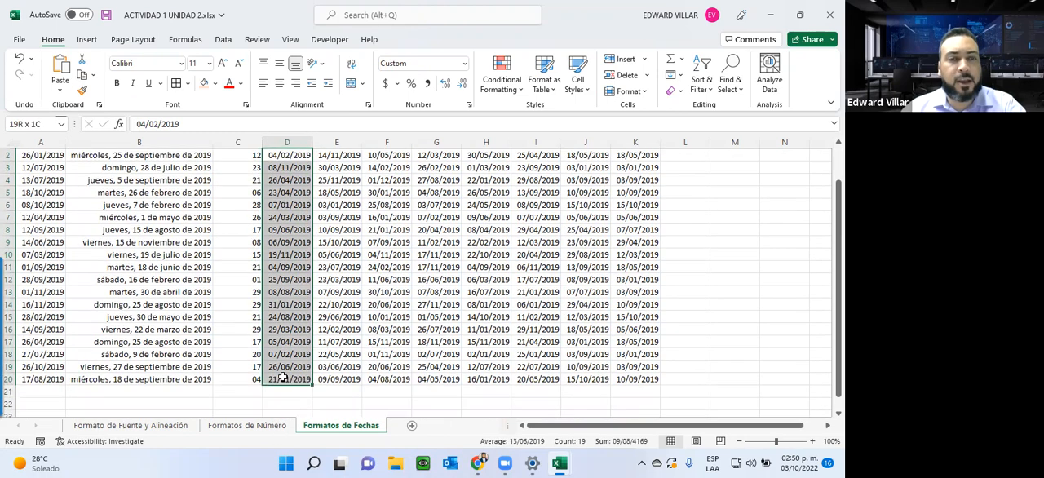
click(463, 64)
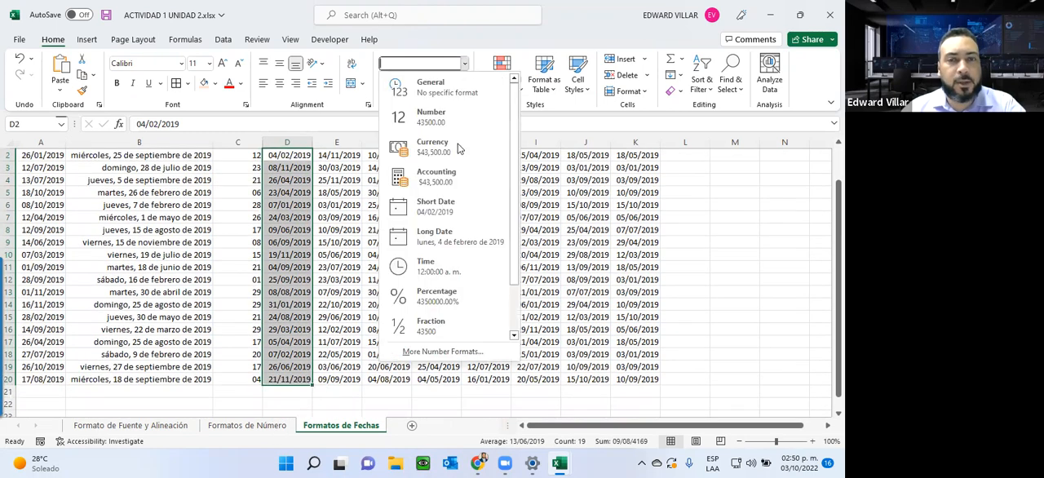
click(432, 363)
click(463, 244)
drag(578, 194, 545, 194)
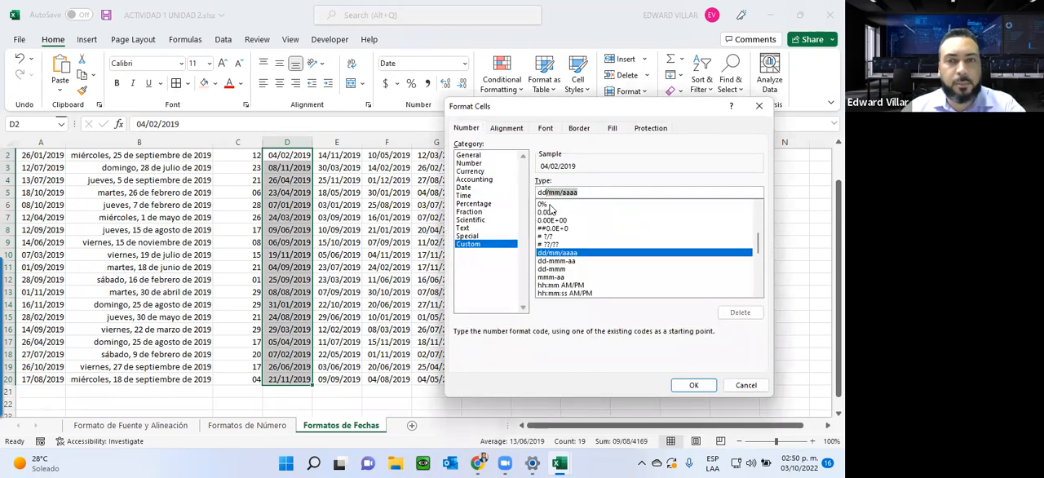
text(ddd)
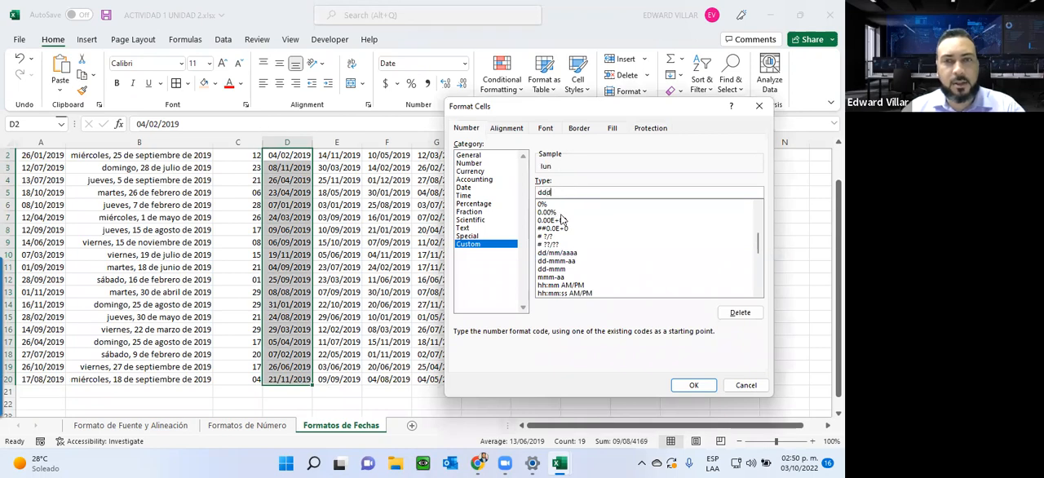
click(693, 385)
Step: Apply the custom format dddd to the Día semana completo dates in E2:E20
scroll(343, 312, up, 1)
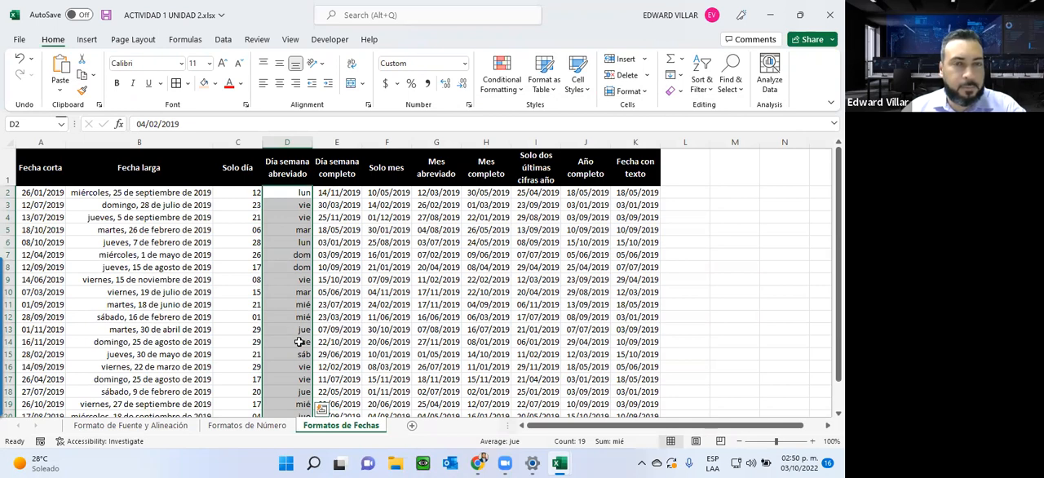
drag(337, 196, 340, 381)
click(464, 63)
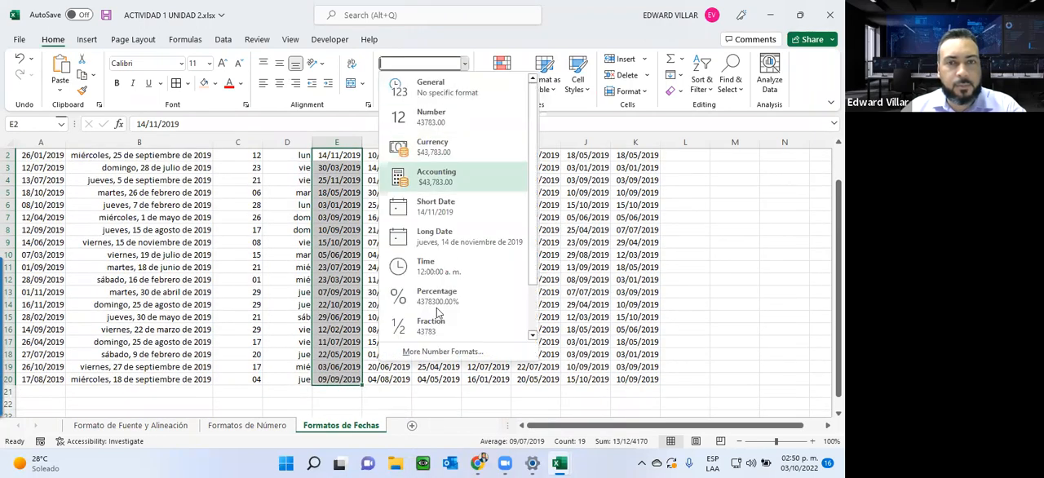
click(443, 352)
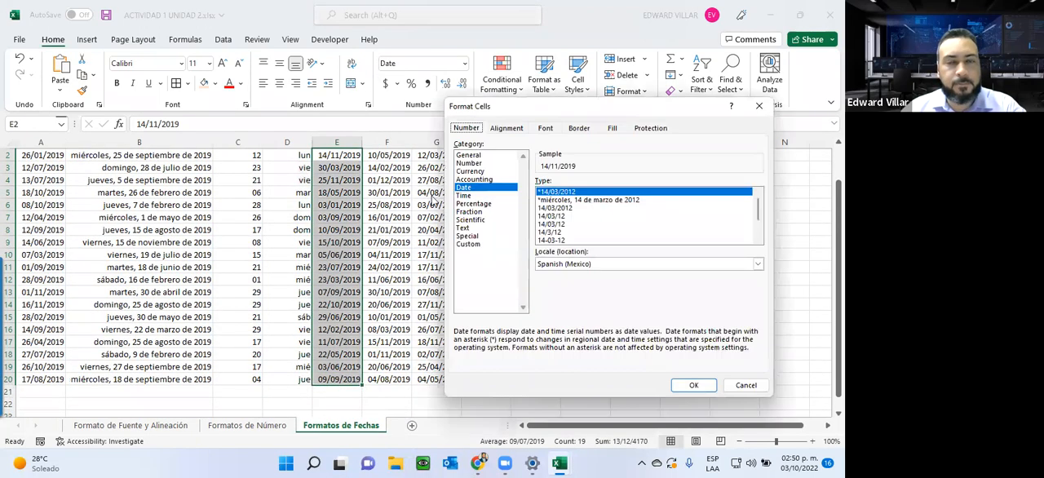
click(486, 244)
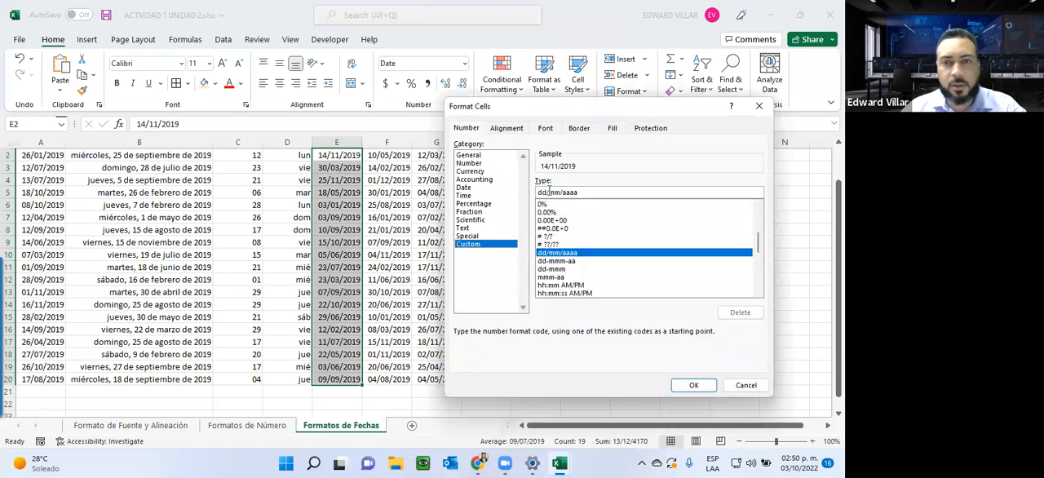
drag(544, 192, 604, 202)
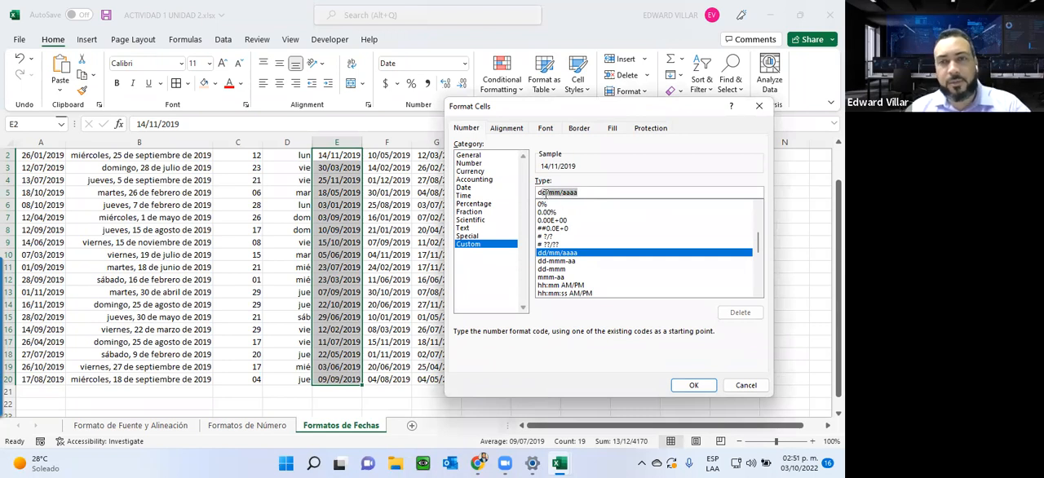
click(544, 191)
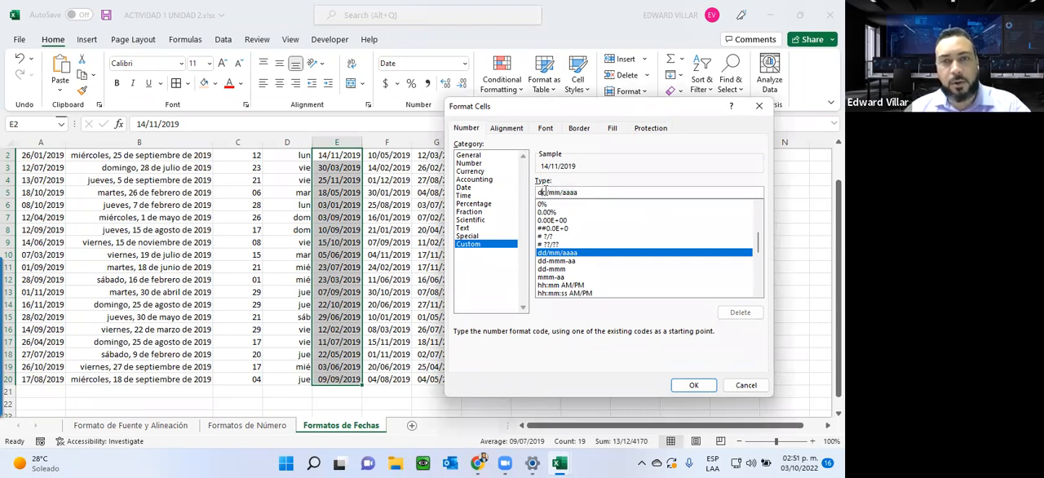
drag(544, 192, 586, 192)
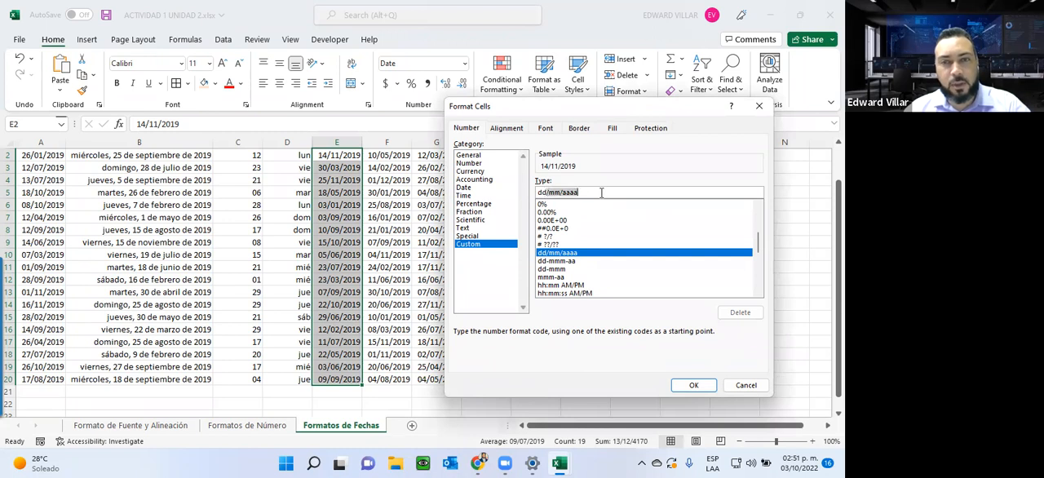
key(BackSpace)
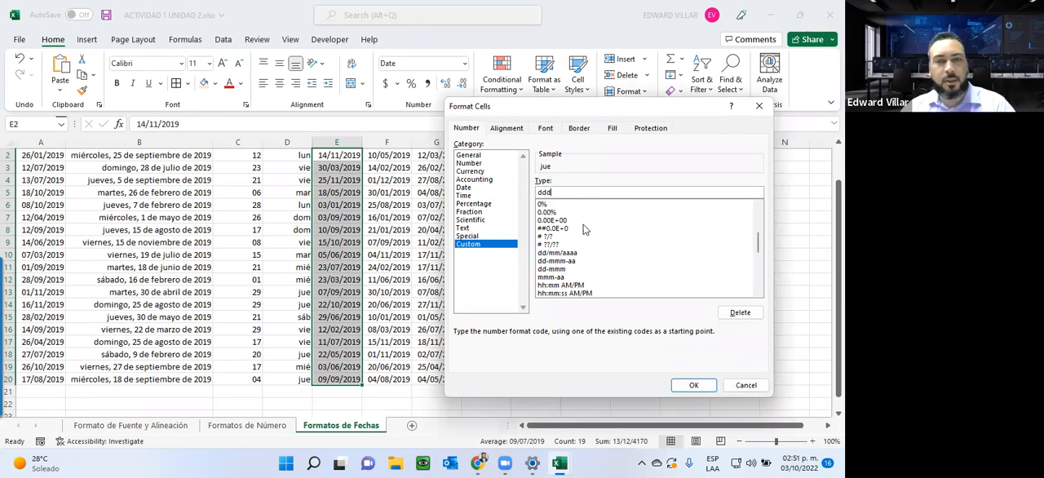
text(dd)
click(693, 385)
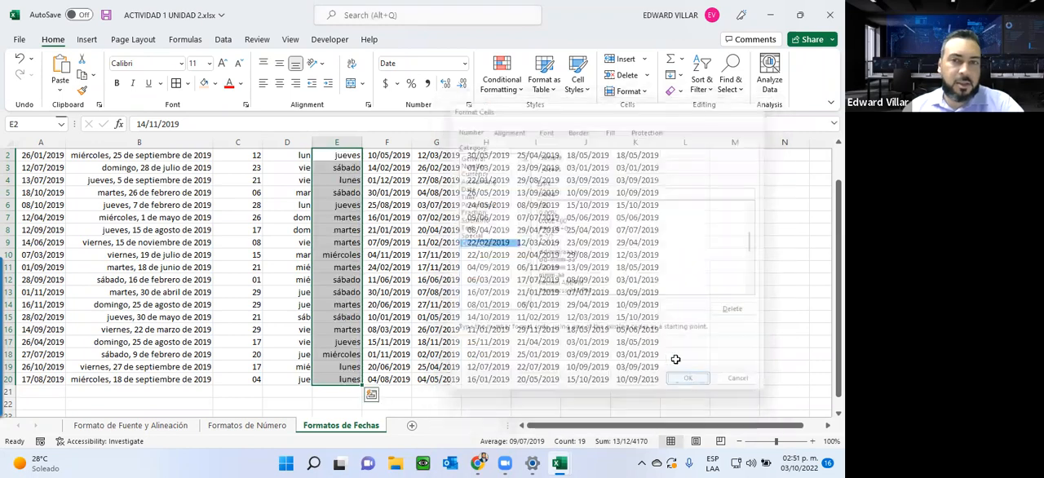
Step: Look over the month and two-digit year columns F to I, and apply the custom format aaaa to the Año completo dates in J2:J20
scroll(428, 339, up, 1)
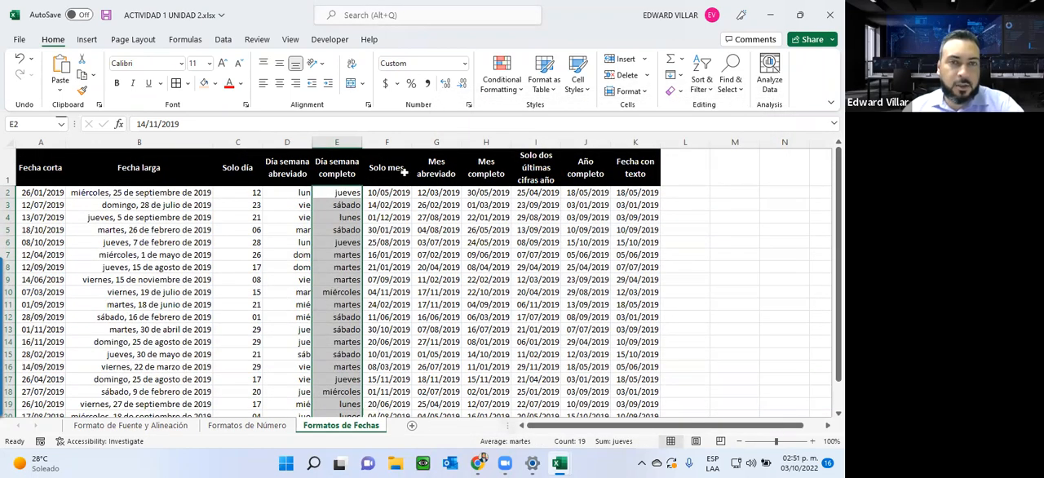
drag(395, 196, 477, 404)
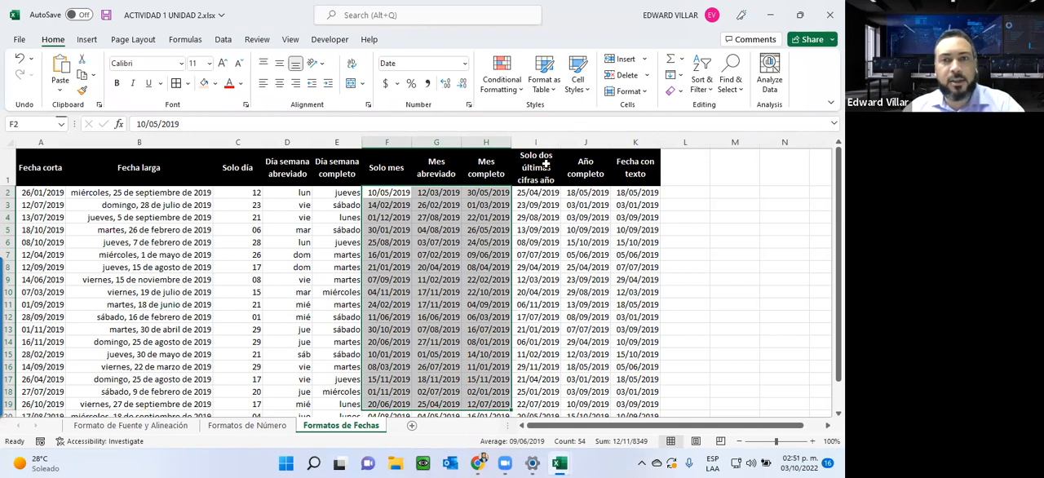
drag(540, 193, 539, 205)
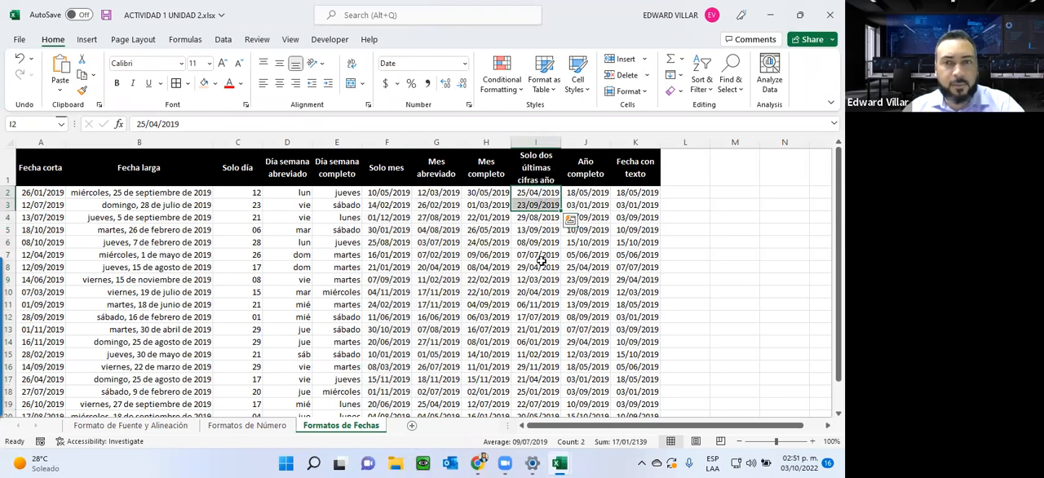
drag(594, 192, 580, 380)
click(465, 65)
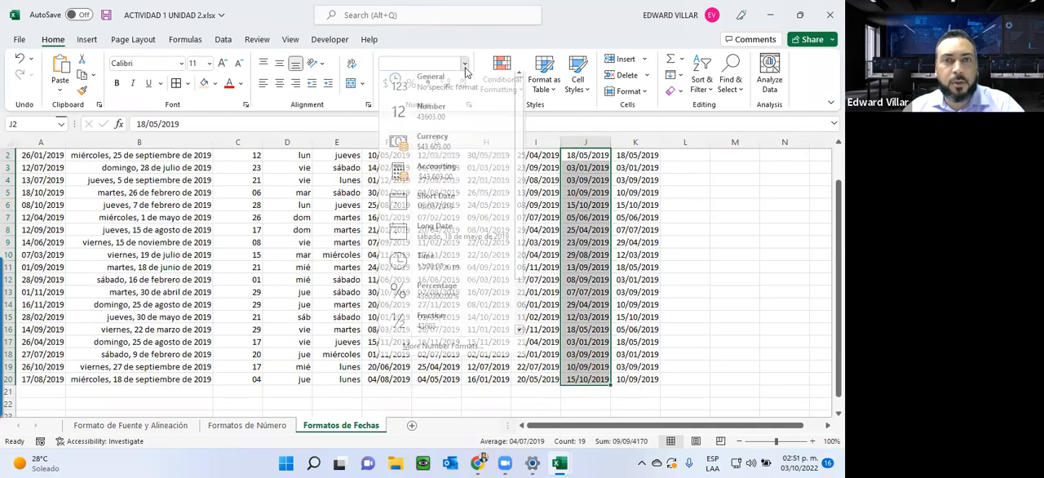
click(456, 352)
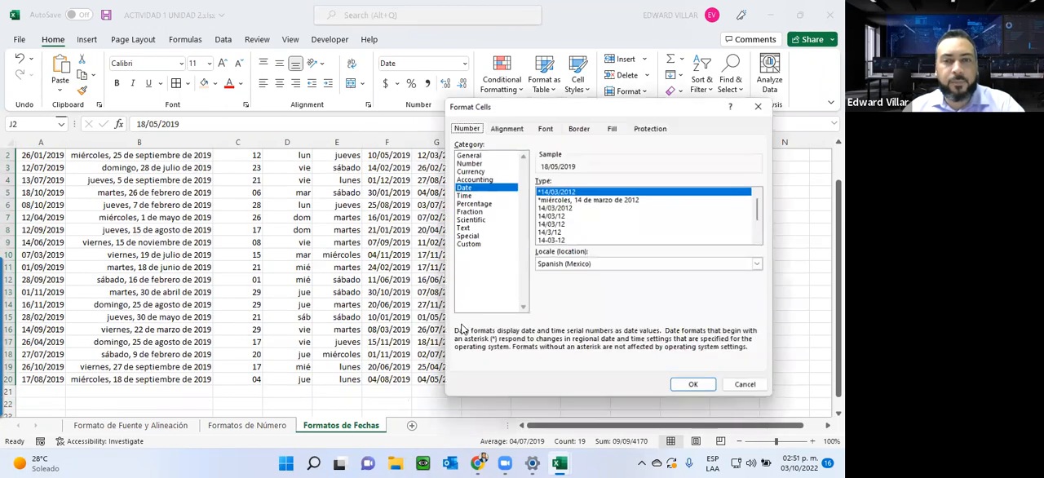
click(467, 245)
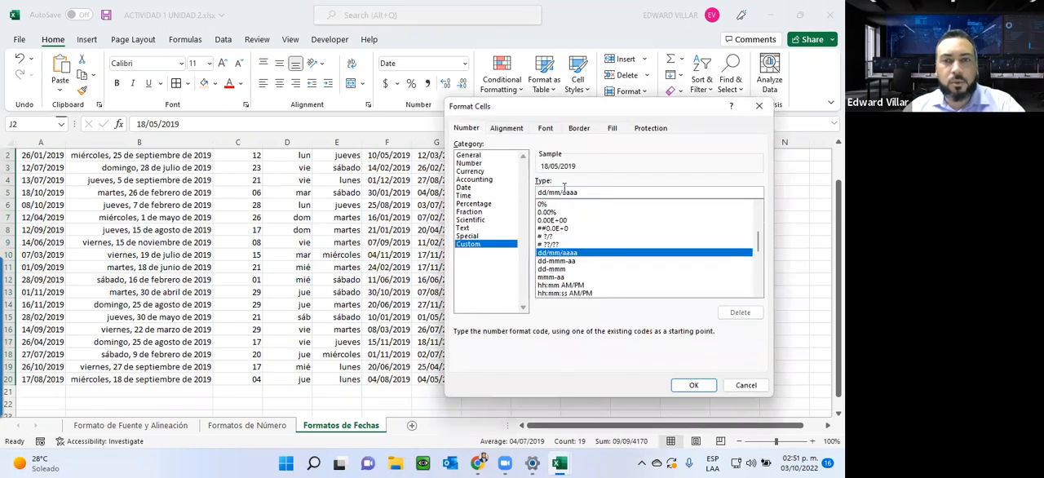
drag(562, 192, 486, 188)
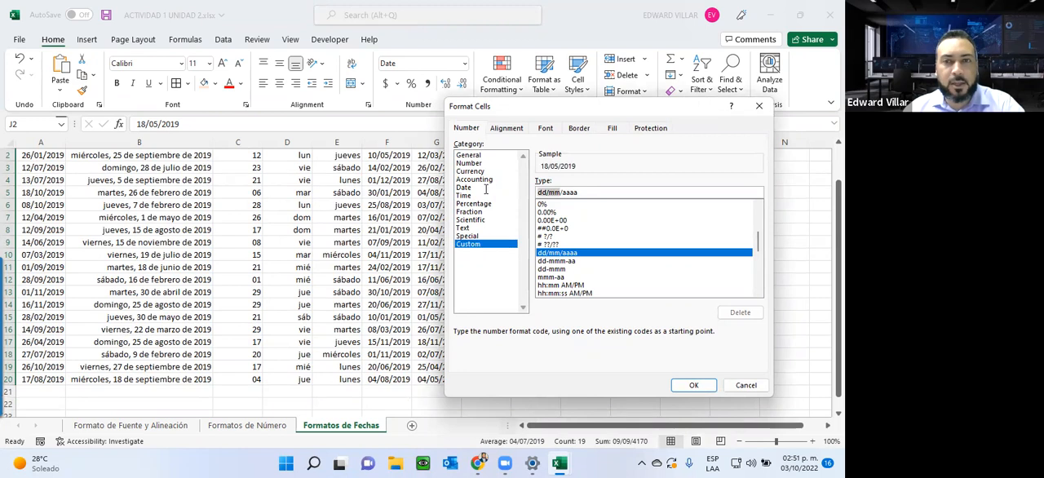
key(BackSpace)
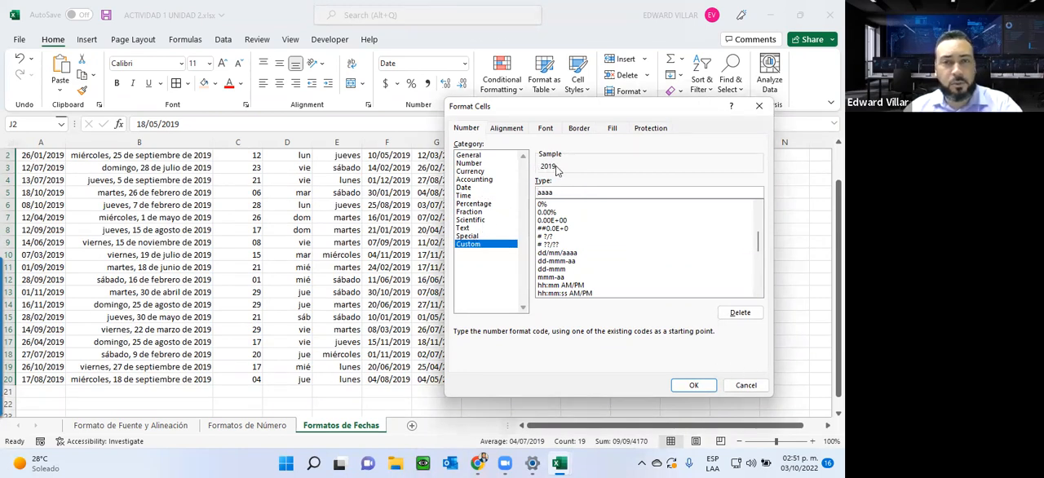
click(694, 385)
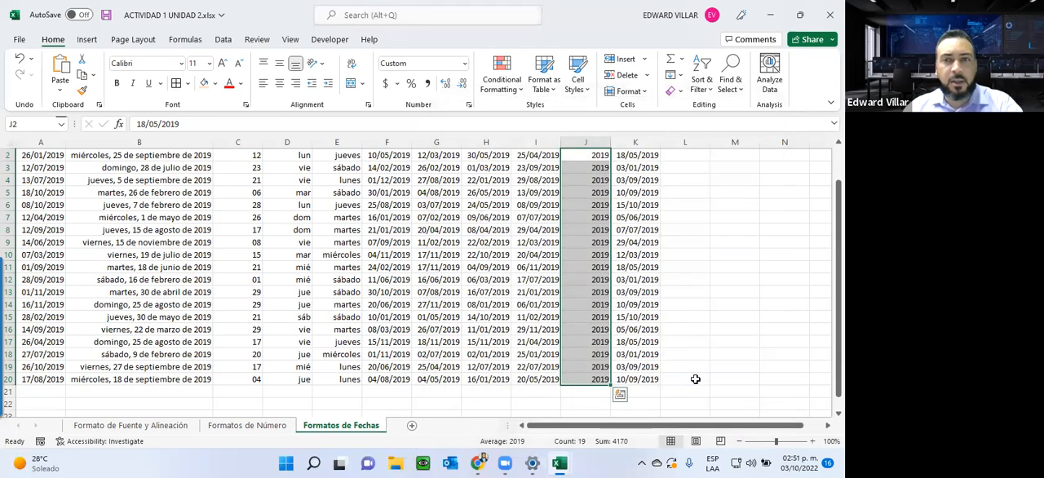
Step: Apply the custom format "La fecha es "dd/mm/aaaa to the Fecha con texto dates in K2:K20 and check the column
scroll(694, 375, up, 2)
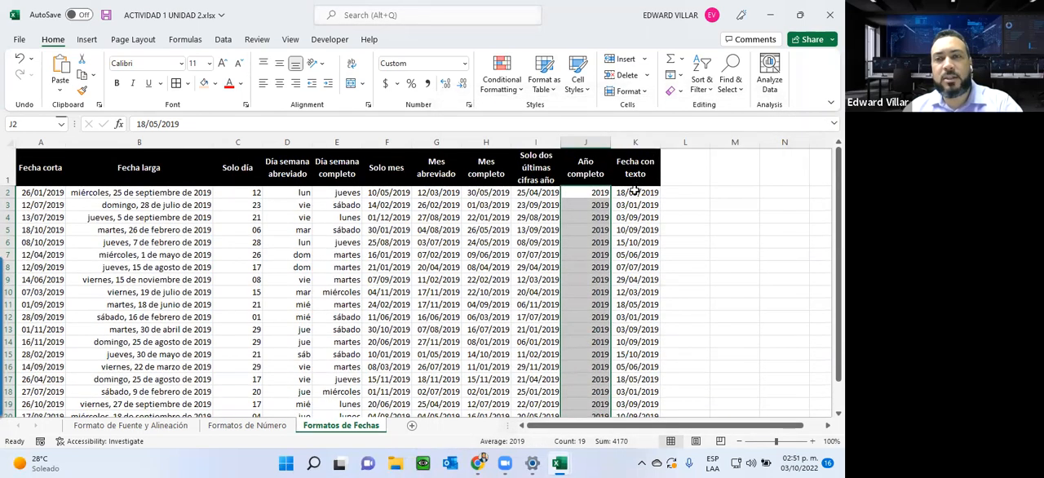
drag(628, 193, 635, 368)
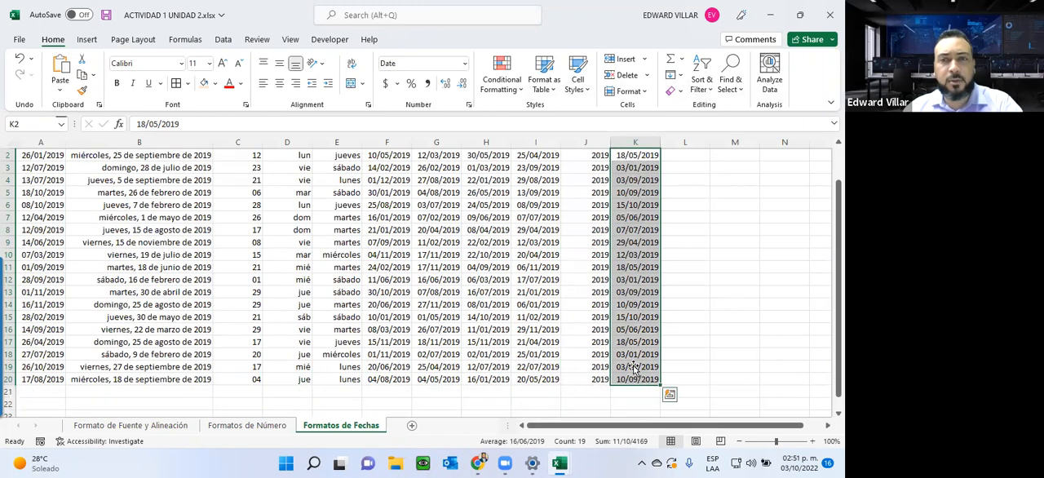
click(464, 62)
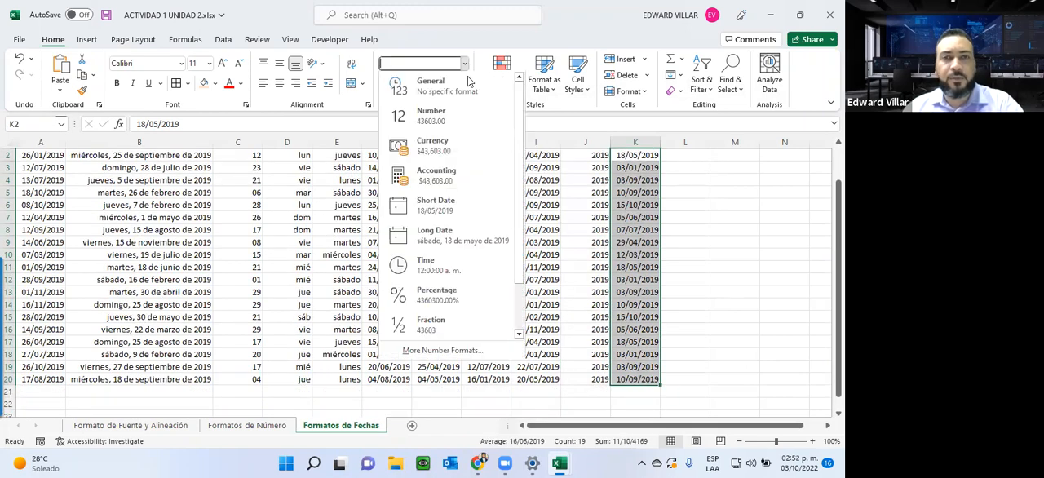
click(470, 352)
click(473, 244)
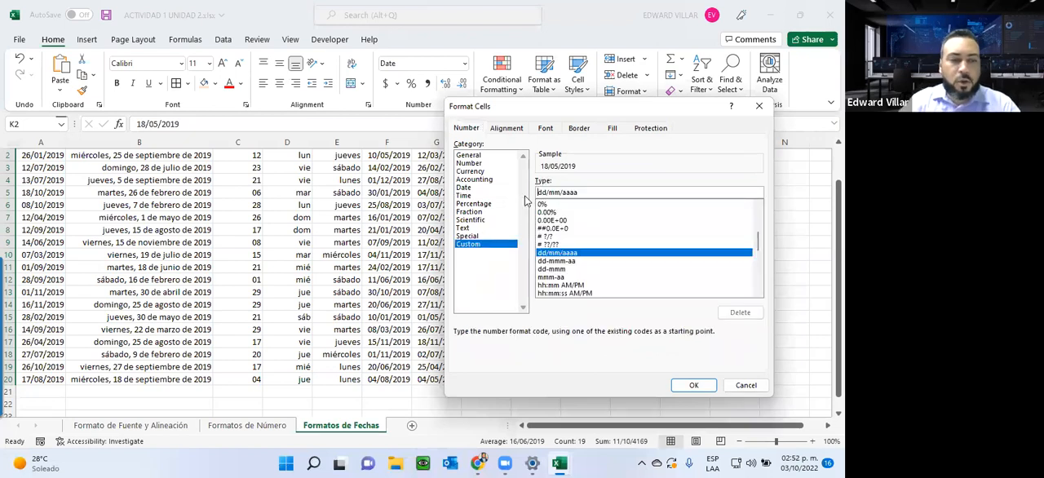
text(")
text(La fe)
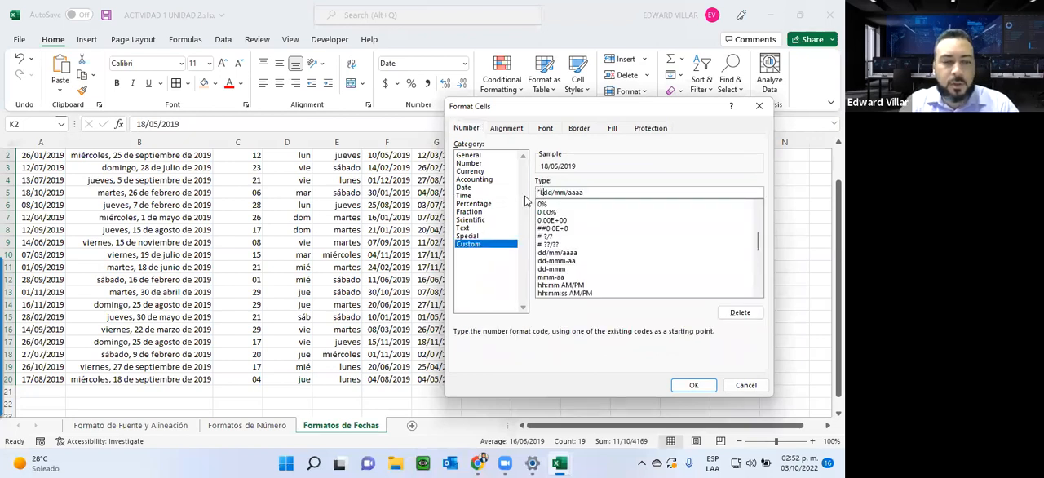
text(cha es ")
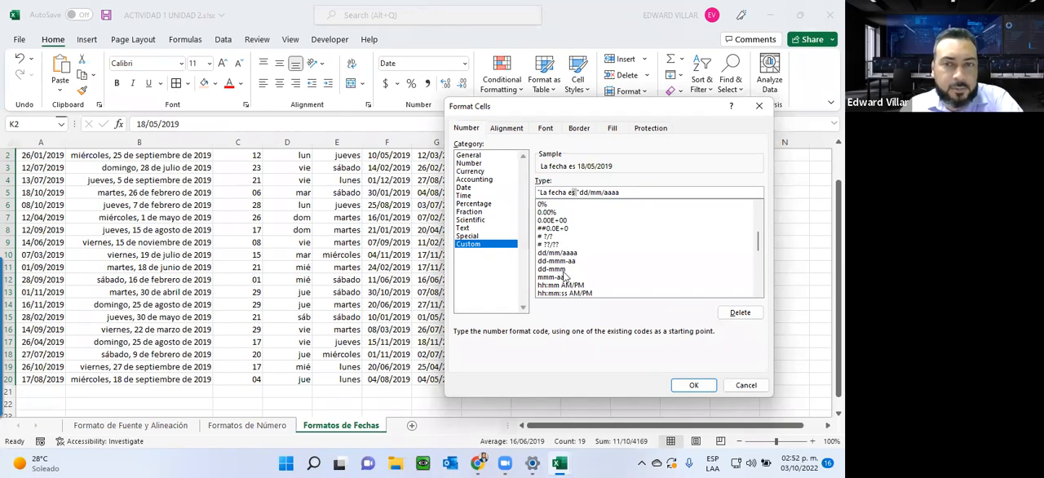
click(690, 387)
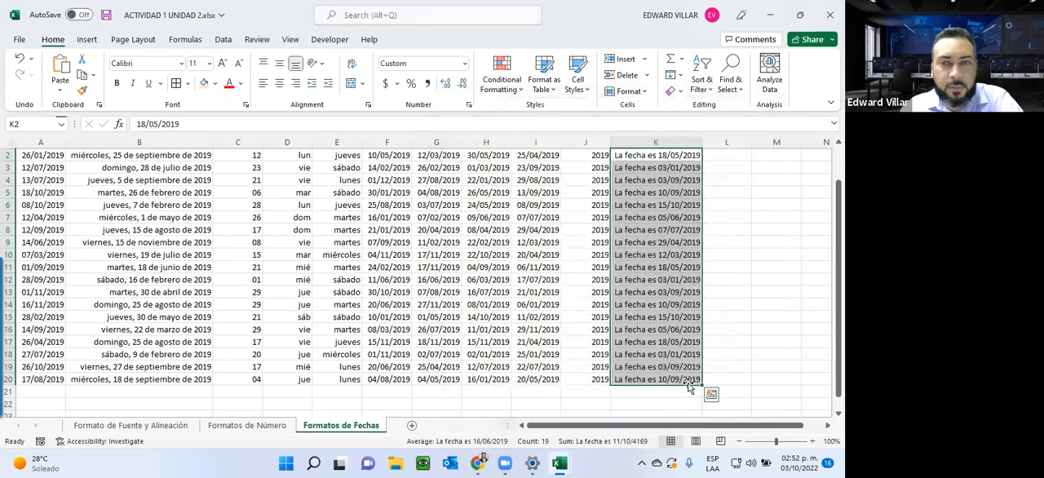
scroll(673, 357, up, 1)
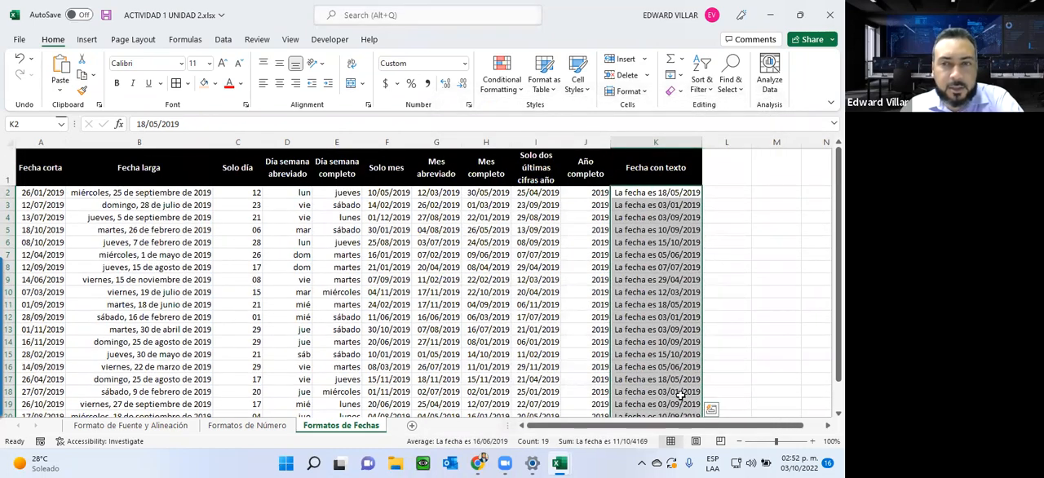
scroll(680, 396, down, 3)
scroll(682, 432, up, 3)
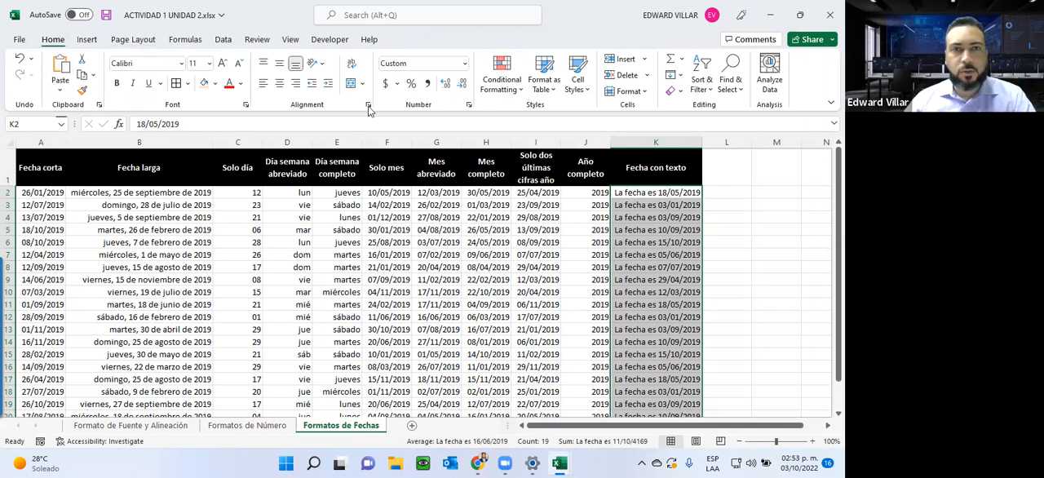
Step: Apply the custom format yyyy to the Solo dos últimas cifras año dates in I2:I20 and check the column
click(550, 194)
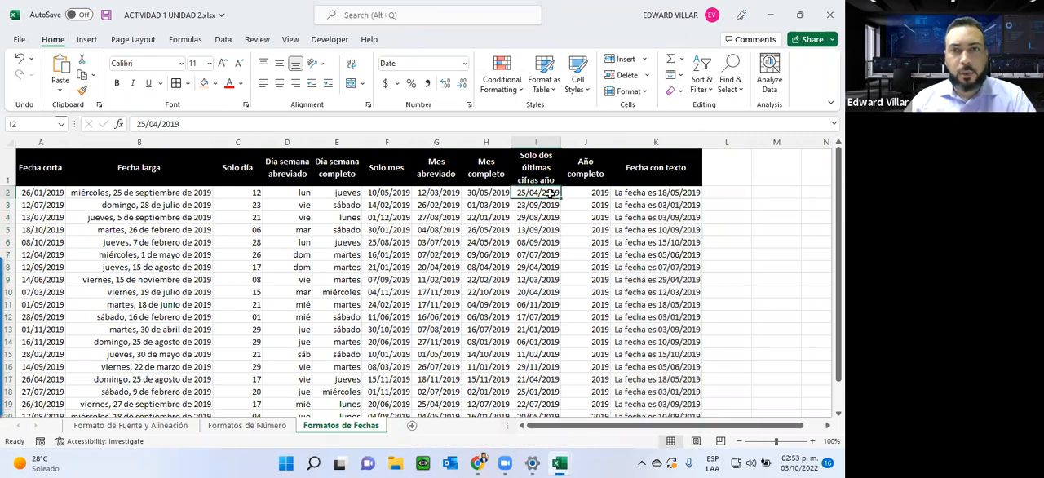
drag(546, 193, 548, 381)
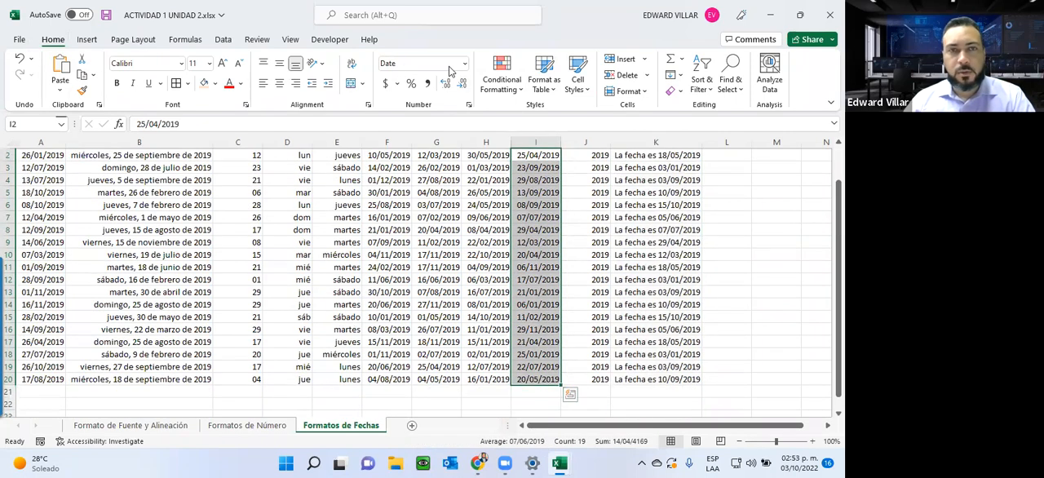
right_click(550, 212)
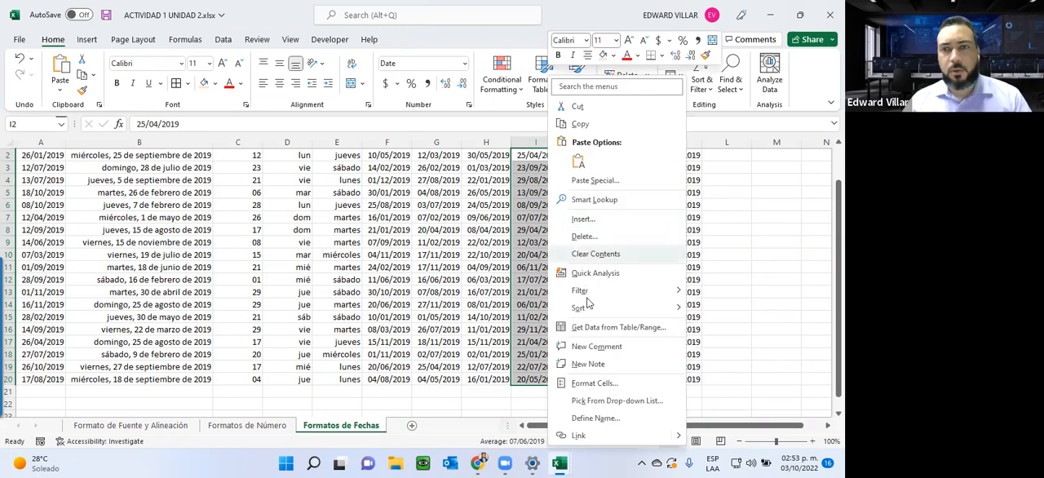
click(597, 383)
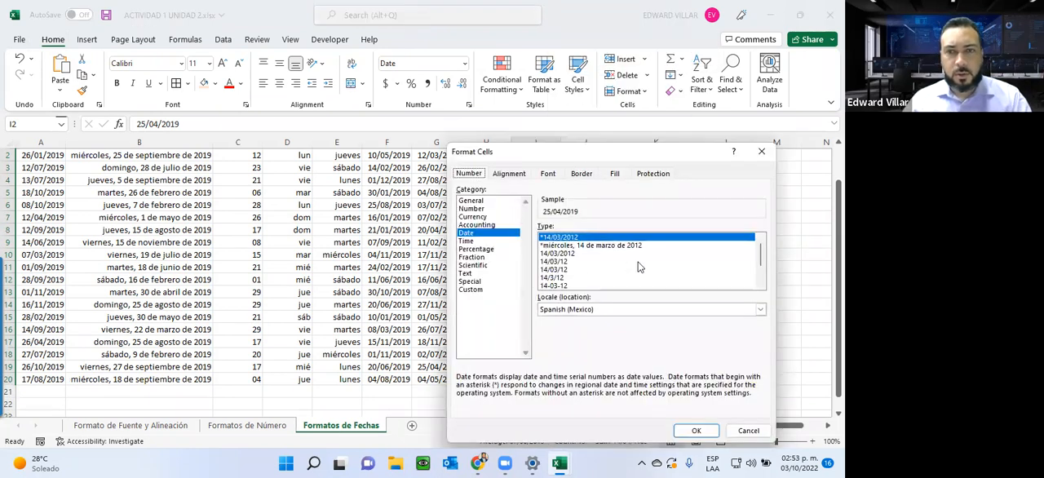
scroll(594, 234, down, 2)
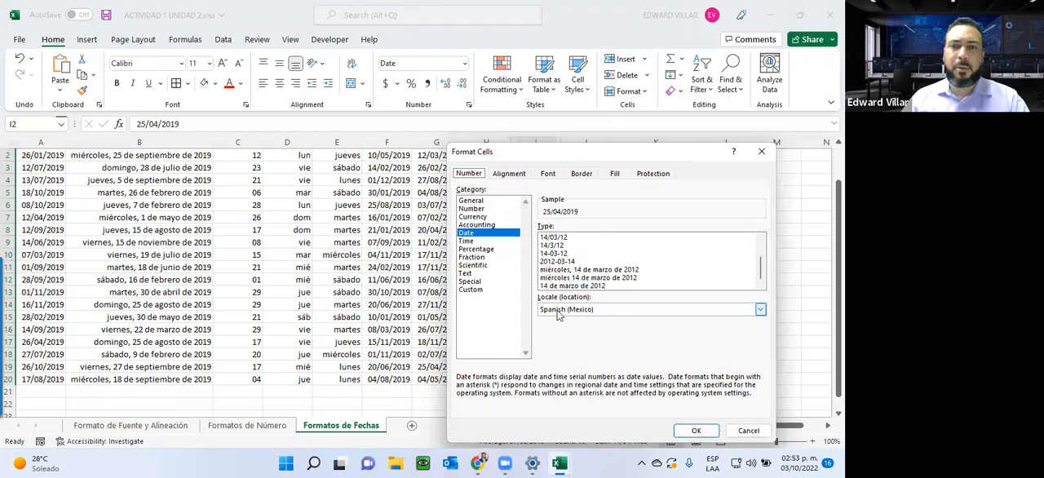
scroll(571, 257, up, 2)
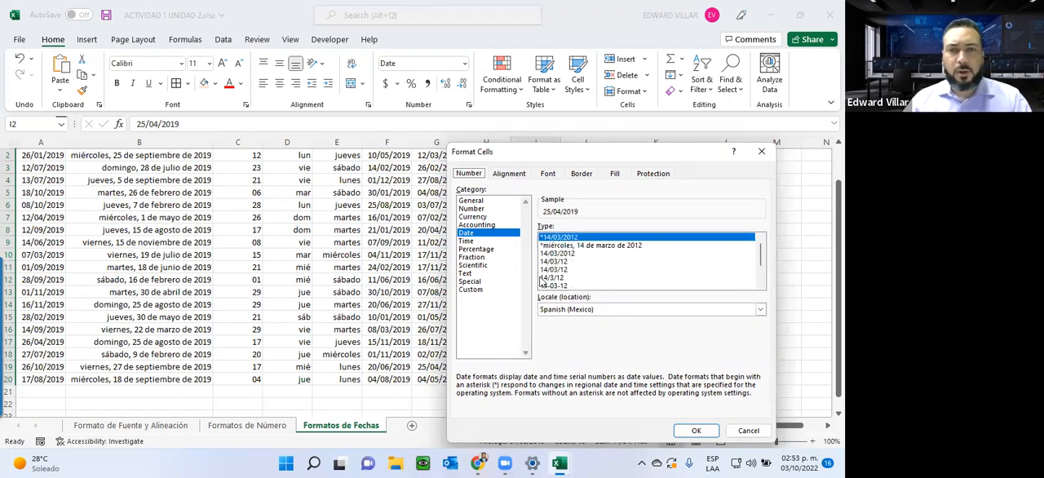
click(488, 289)
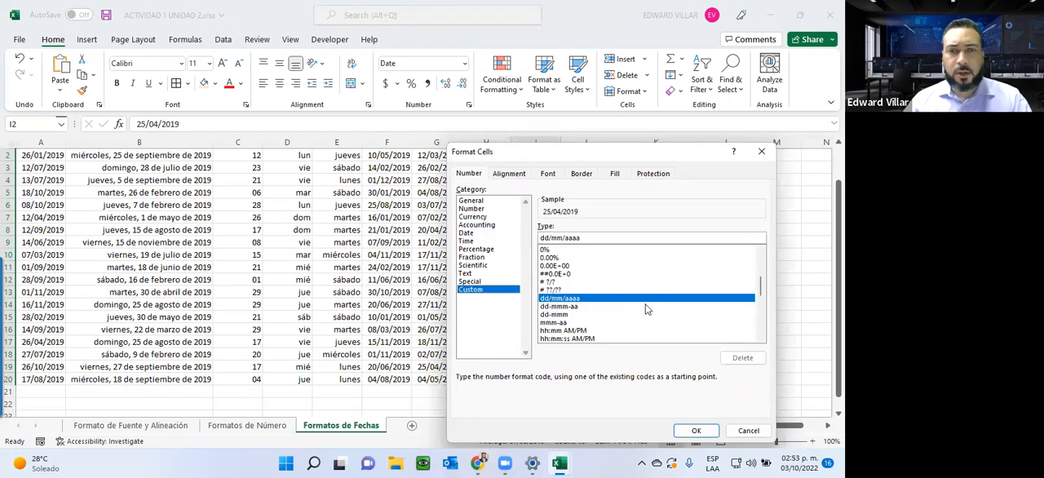
drag(601, 236, 523, 234)
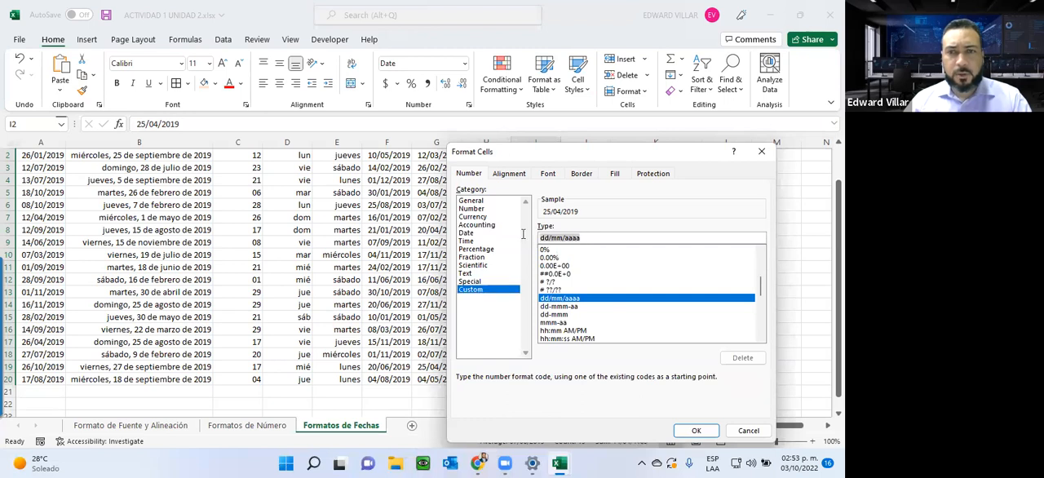
text(yyyy)
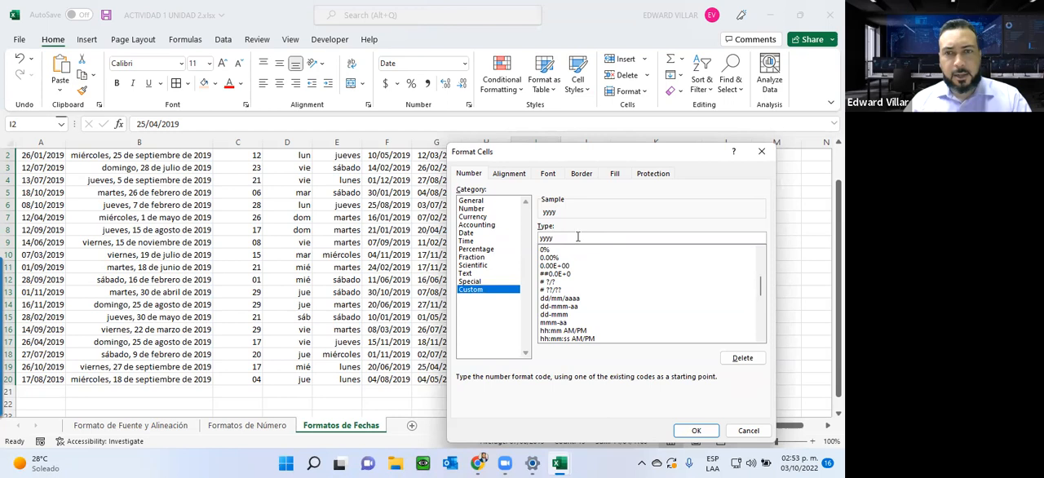
click(696, 430)
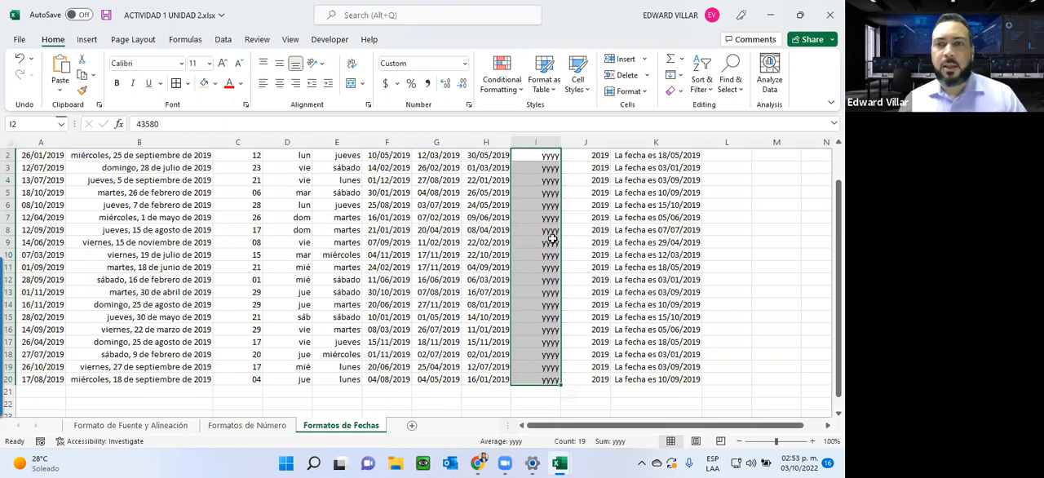
scroll(648, 201, up, 1)
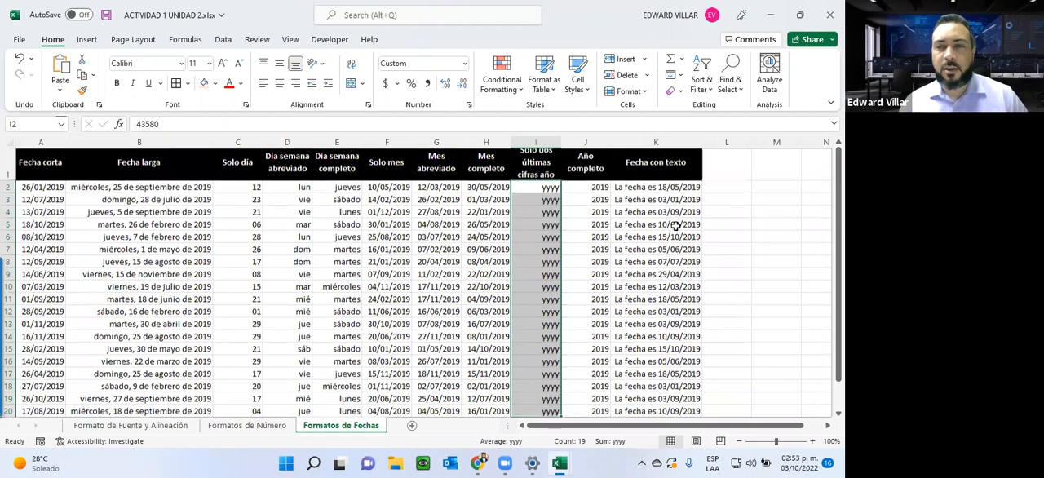
Step: Review the custom format code of K2:K20, highlighting the quoted text part placed before dd/mm/aaaa, and close the format settings
drag(642, 193, 654, 379)
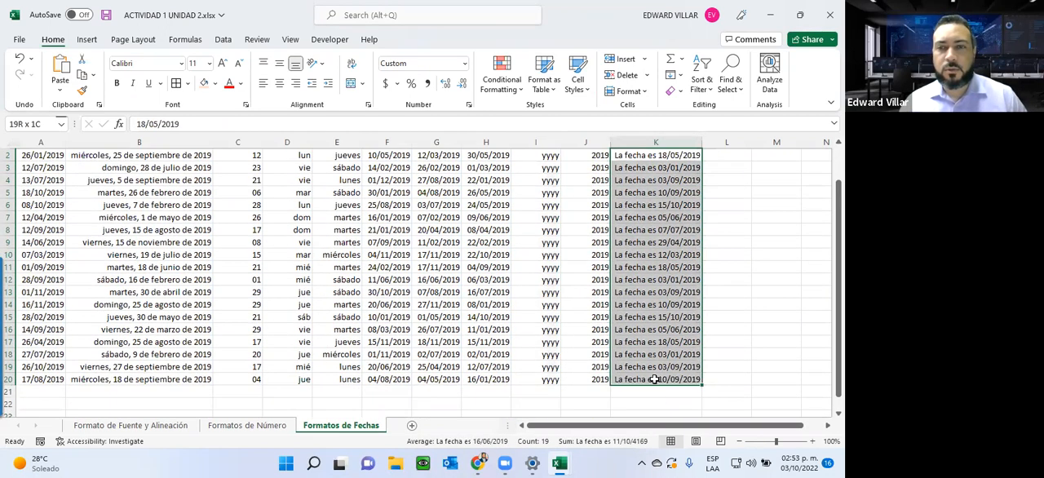
click(464, 64)
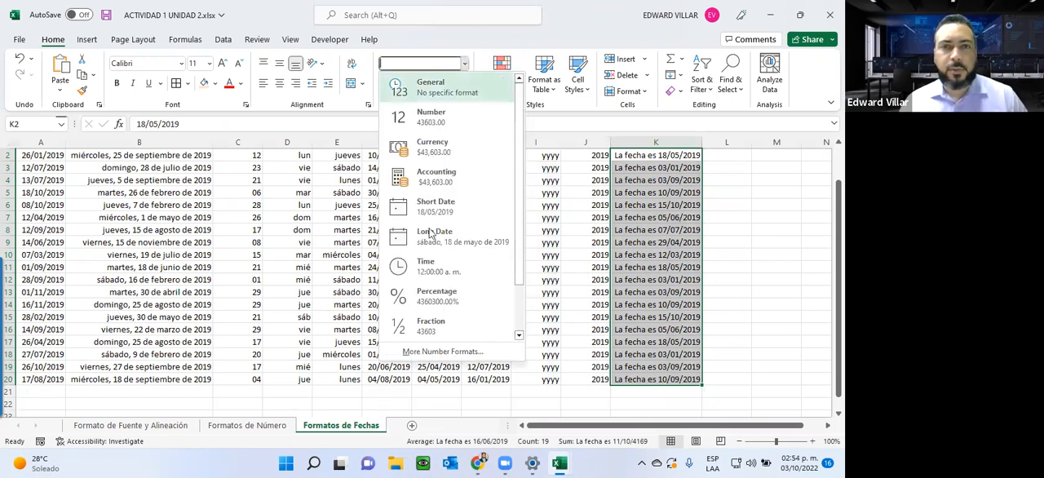
click(440, 351)
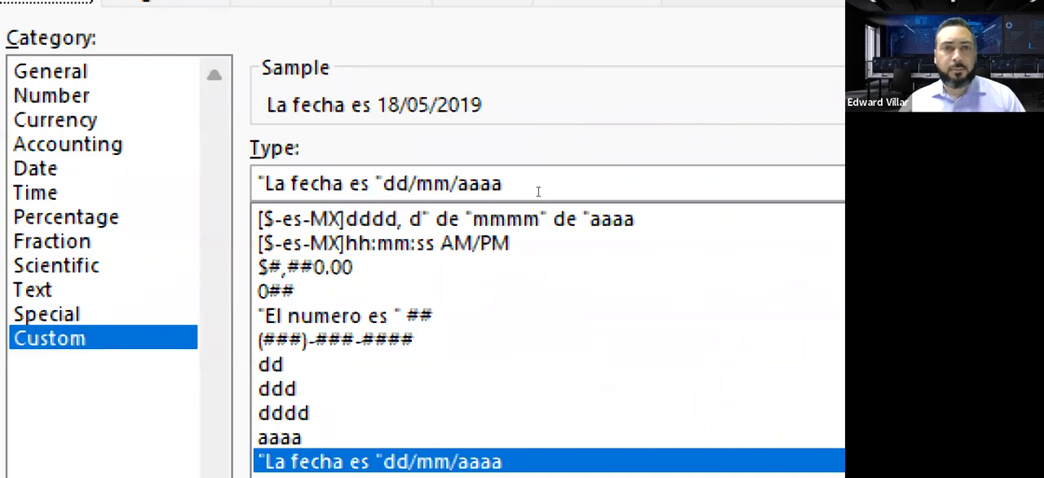
click(555, 191)
key(shift+Right)
key(shift+Right)
key(shift+Right)
key(shift+Right)
key(shift+Right)
key(shift+Right)
key(shift+Right)
key(shift+Right)
key(shift+Right)
key(shift+Right)
key(shift+Right)
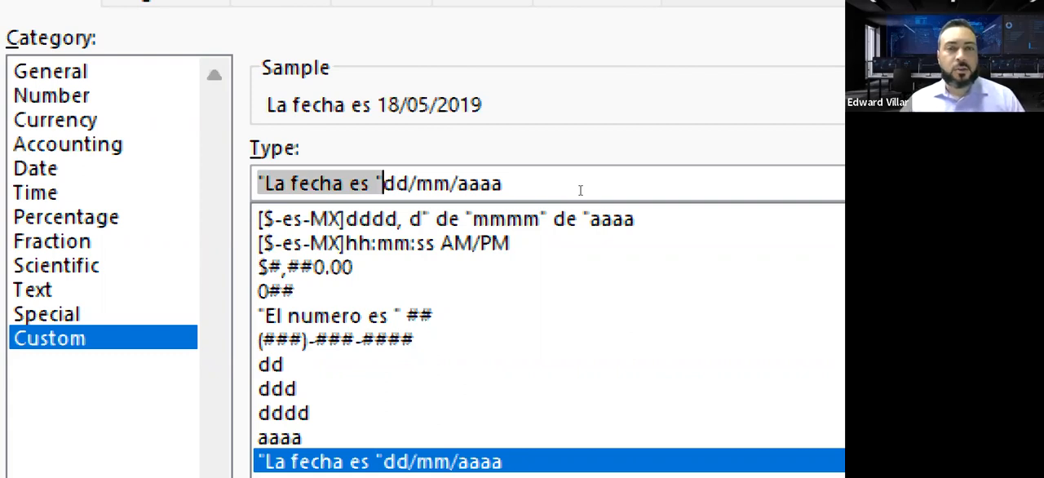
click(540, 192)
key(shift+Right)
key(shift+Right)
key(shift+Right)
key(shift+Right)
key(shift+Right)
key(shift+Right)
key(shift+Right)
key(shift+Right)
key(shift+Right)
key(shift+Right)
key(shift+Right)
key(shift+Right)
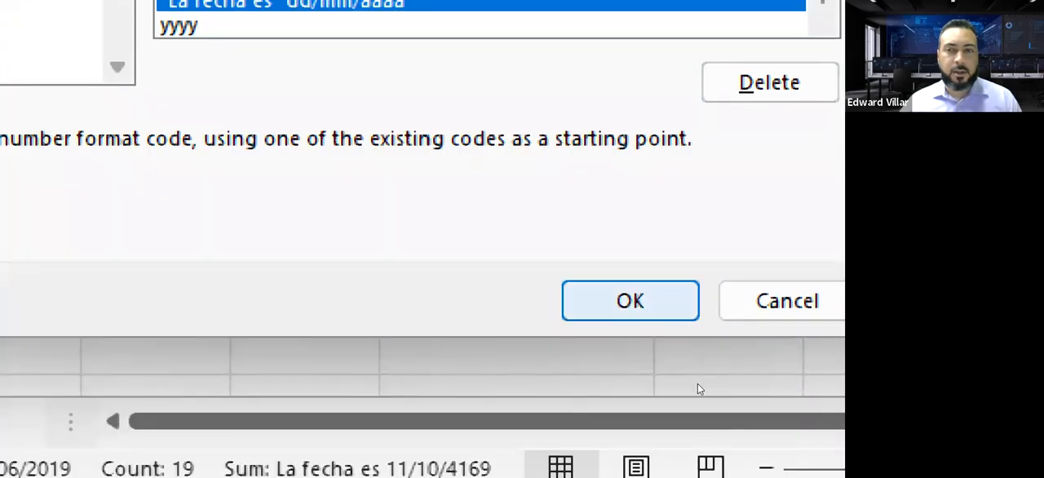
key(Return)
Step: Look over the magnified Fecha con texto column up to its header and return the screen magnification to 100%
scroll(680, 350, up, 4)
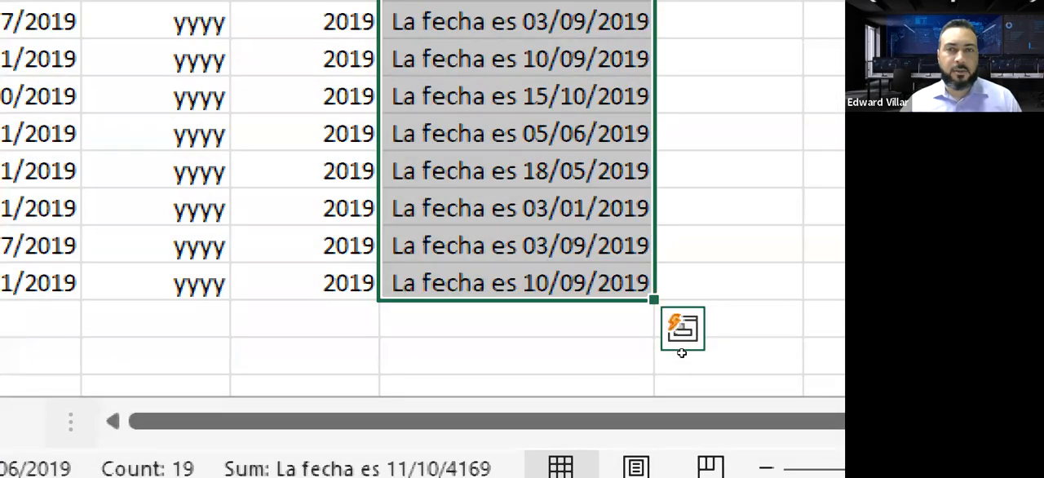
scroll(666, 203, up, 3)
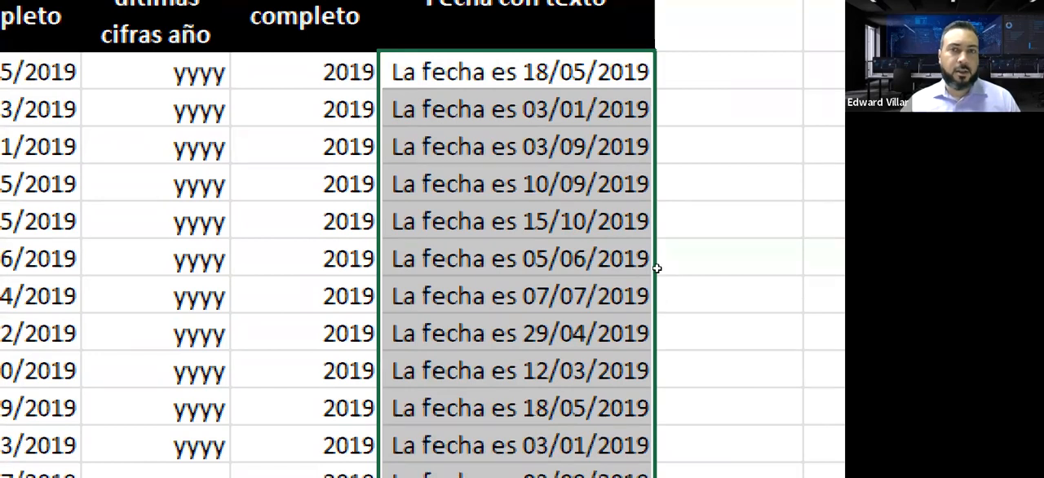
scroll(674, 245, up, 2)
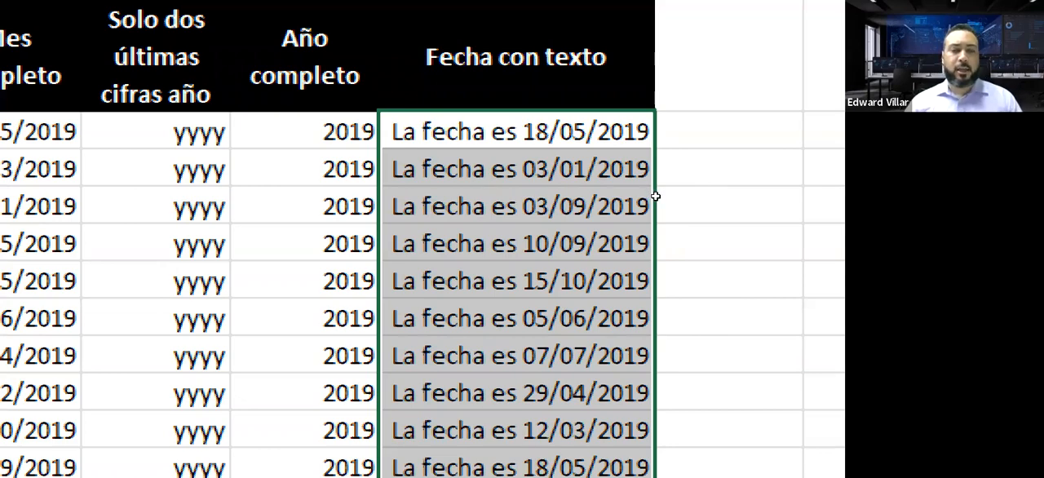
key(super+minus)
key(super+minus)
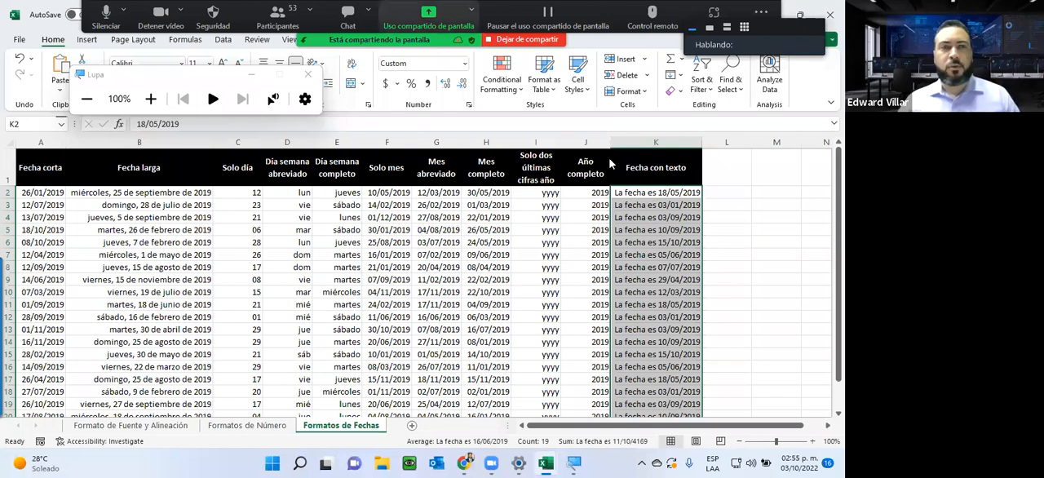
click(175, 88)
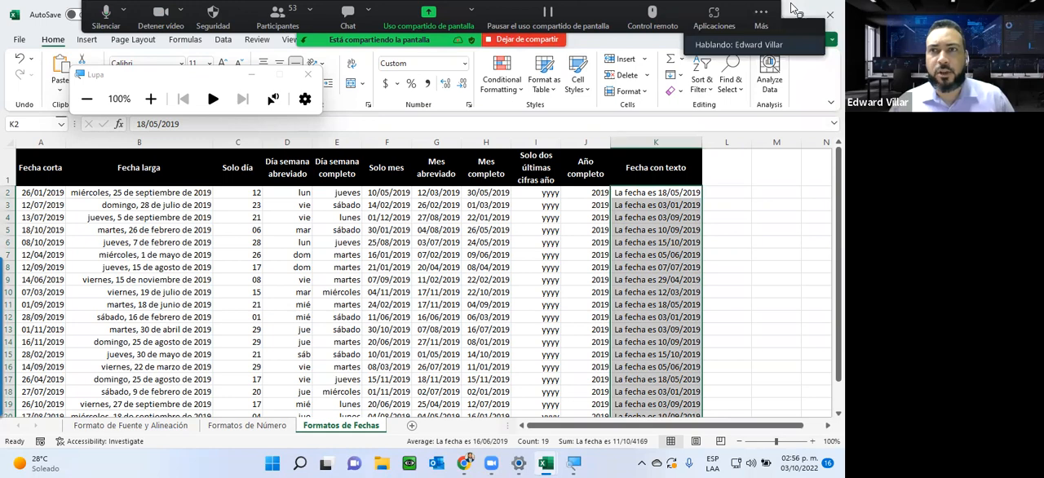
Step: Switch from the Excel workbooks to the course page in Chrome and look through the end of the Unidad 2 section
key(alt+Tab)
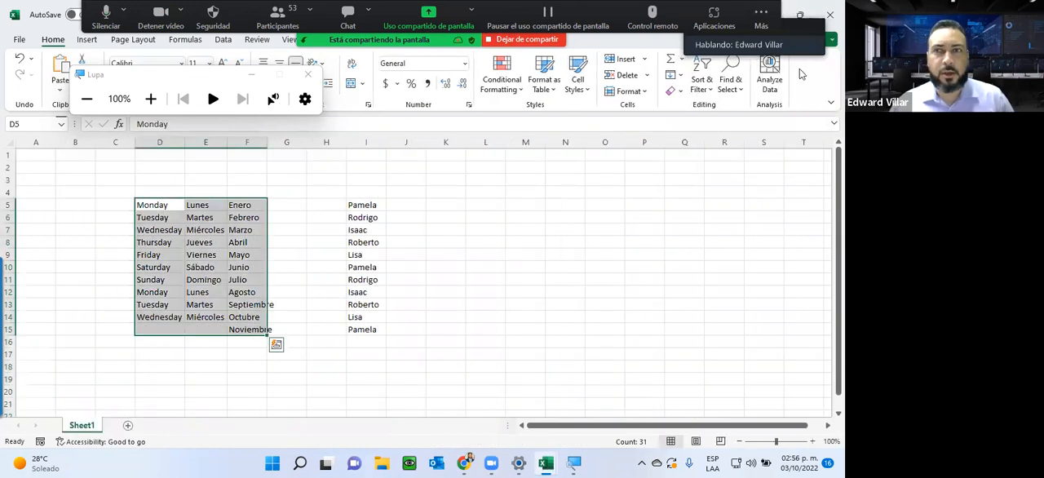
click(784, 14)
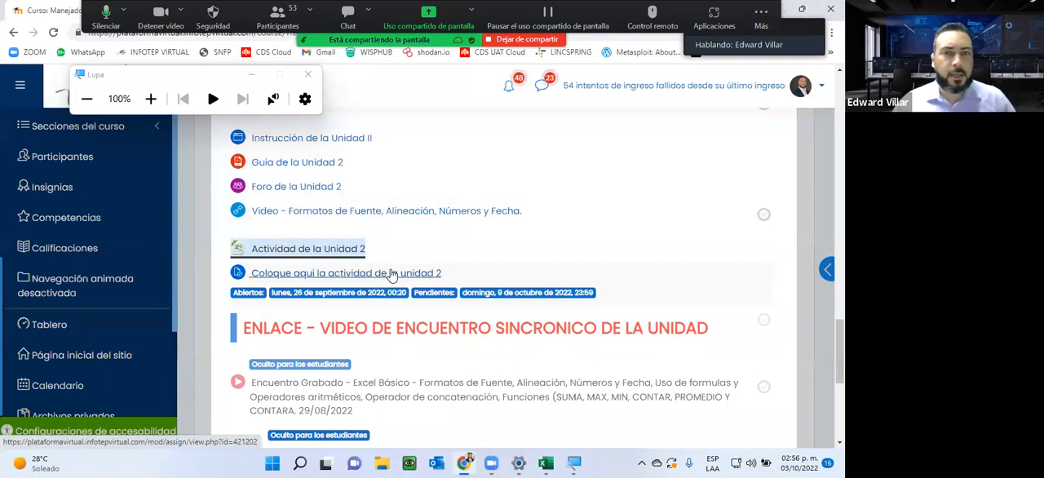
scroll(738, 312, down, 2)
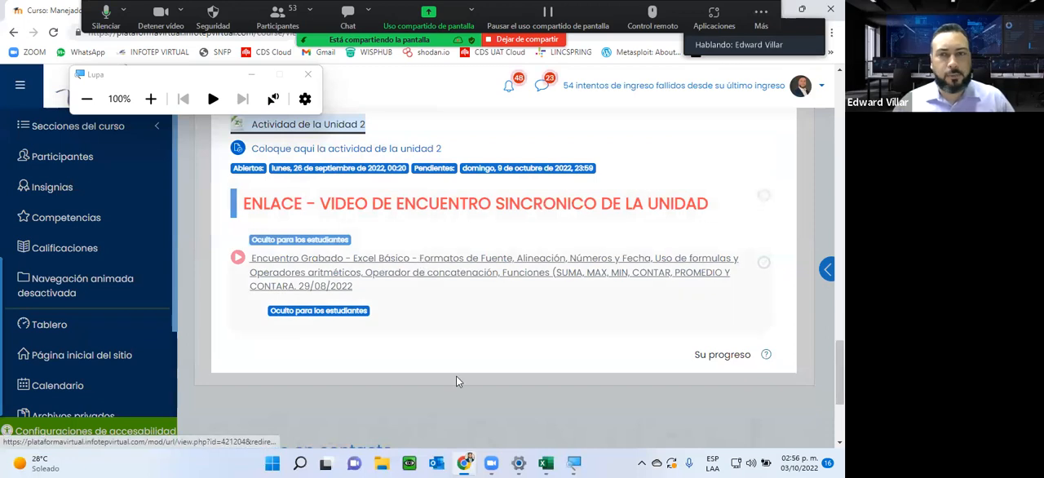
scroll(494, 421, down, 4)
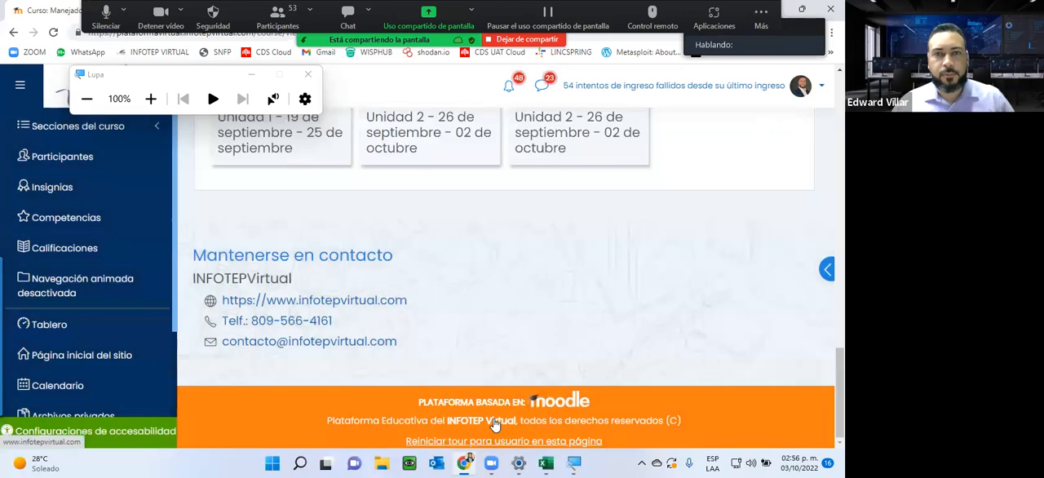
Step: Rename the course section above Funciones y Fórmulas to "Unidad 3 - 26 de septiembre - 02 de octubre"
scroll(580, 273, up, 3)
click(580, 262)
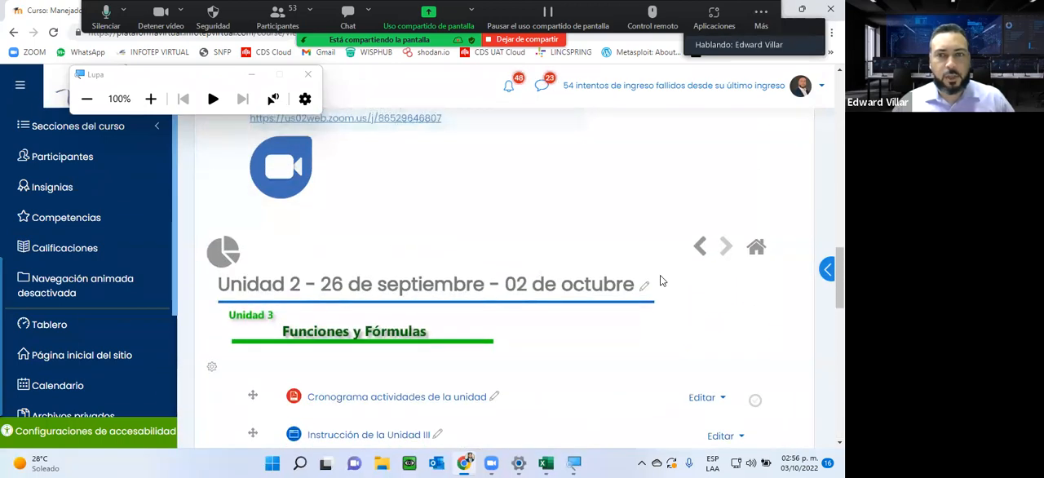
click(650, 287)
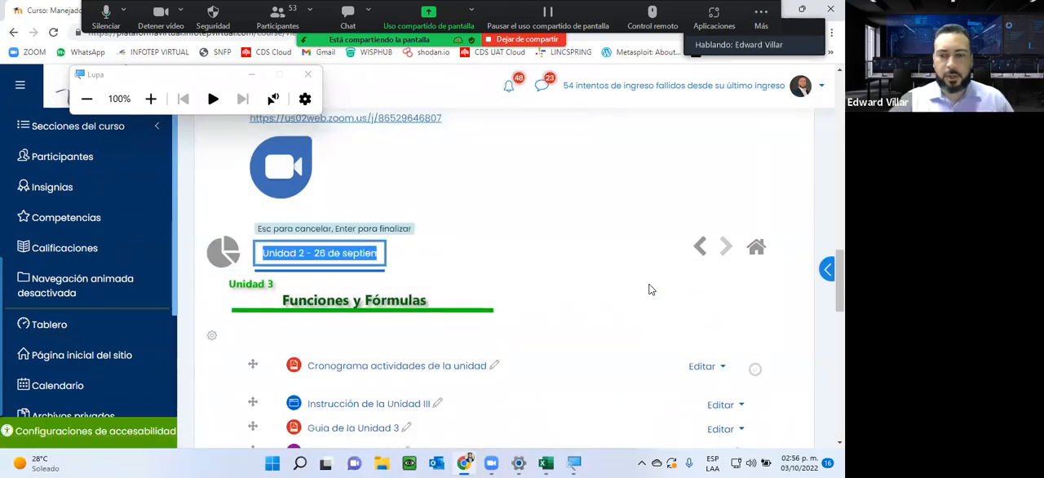
key(Left)
key(Right)
key(Right)
key(Right)
key(Right)
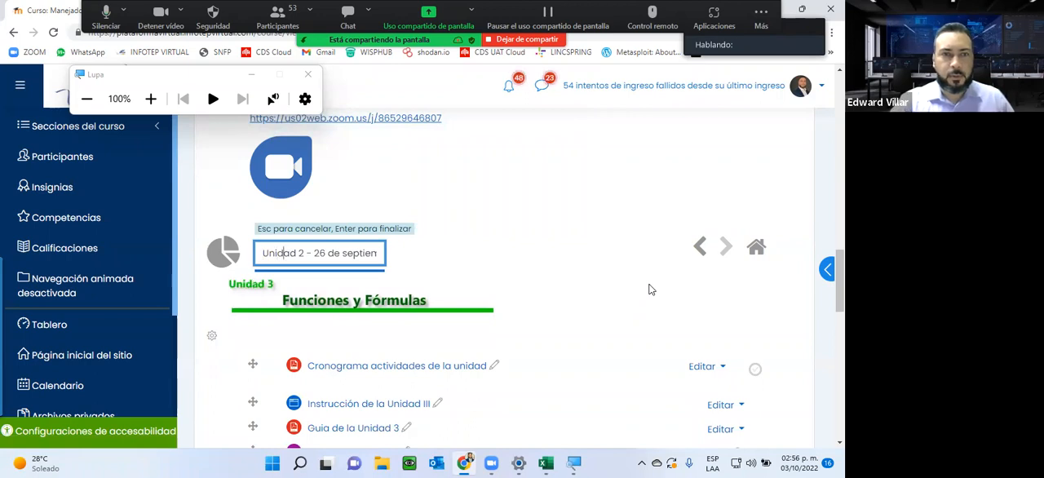
key(BackSpace)
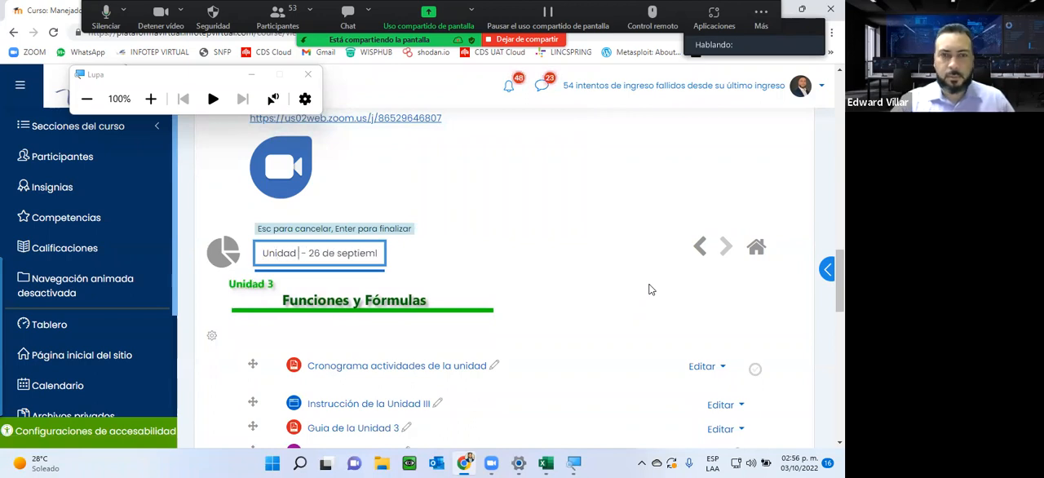
text(3)
key(Return)
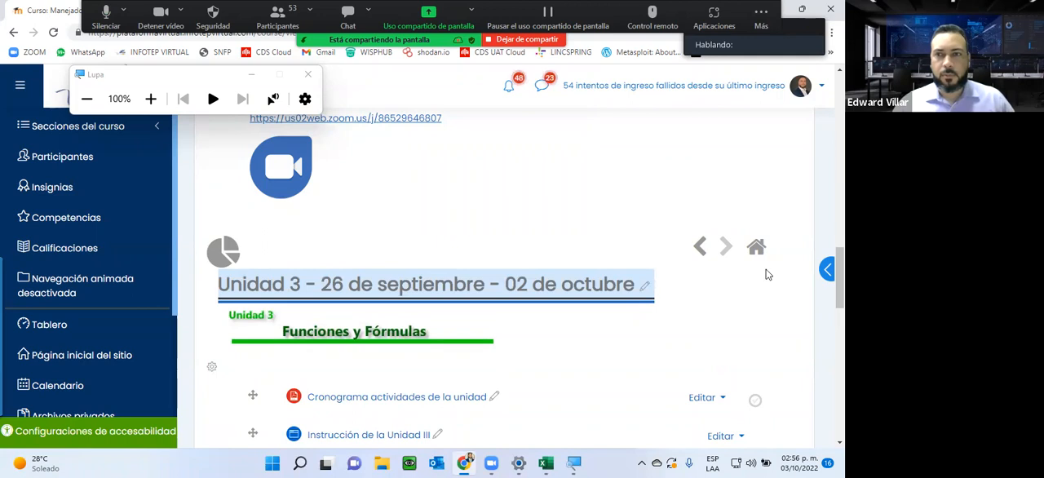
Step: Return to the start of the course page, turn editing off and bring up the Unidad 3 section's activity list
click(755, 247)
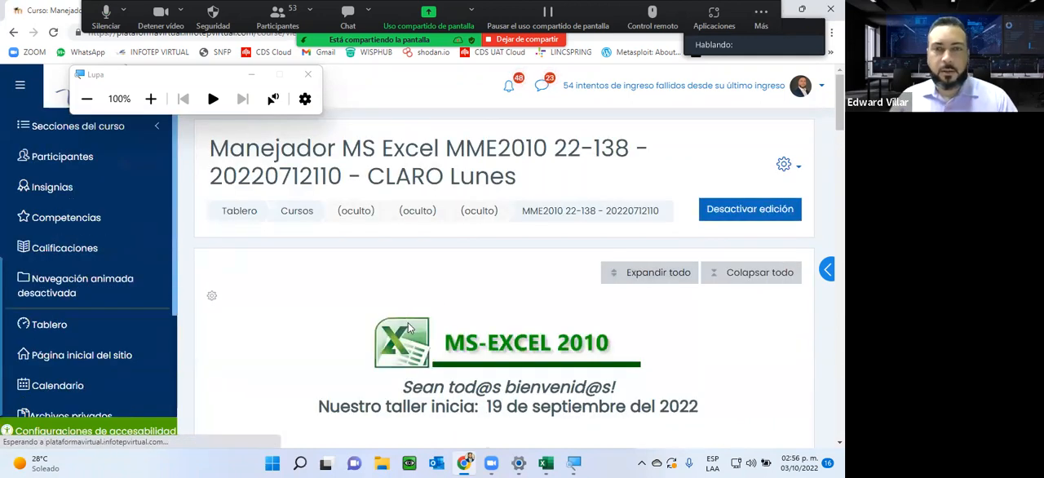
scroll(410, 327, down, 15)
scroll(422, 295, up, 15)
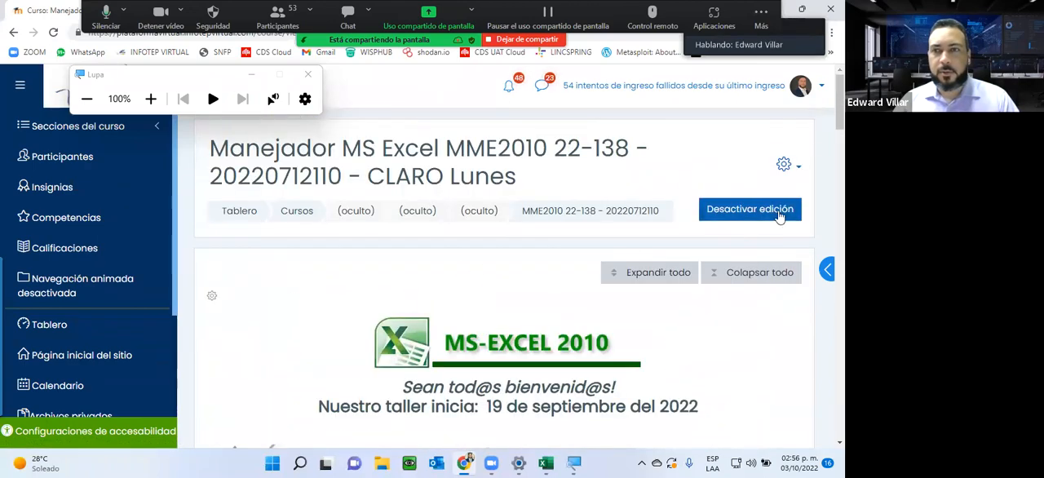
click(779, 211)
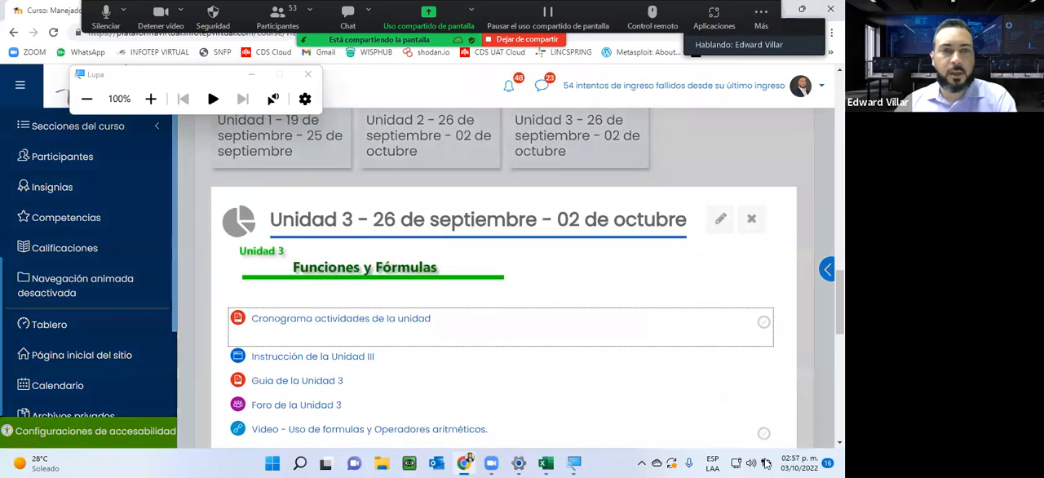
scroll(330, 326, down, 1)
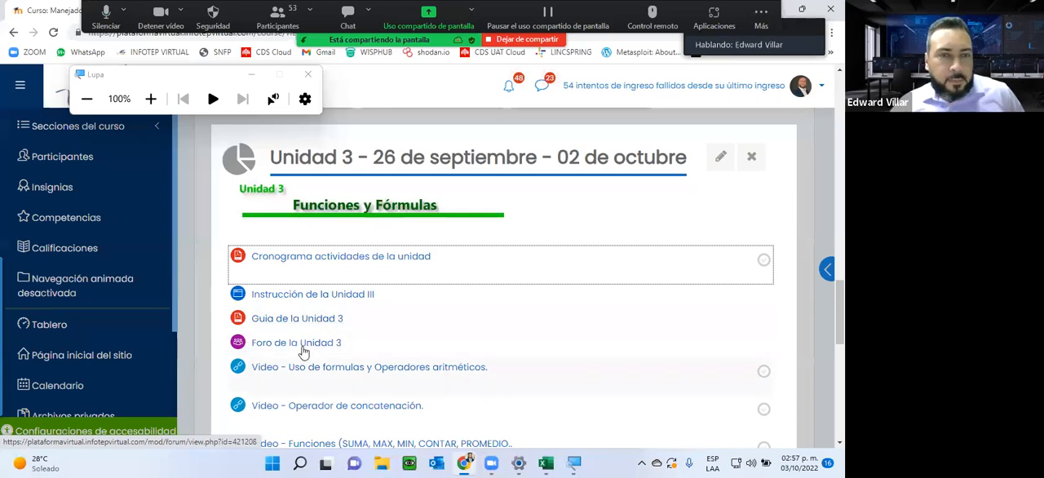
Step: Read through Instrucción de la Unidad III, including the formula example with its result and the Insertar función part, and close it
click(293, 294)
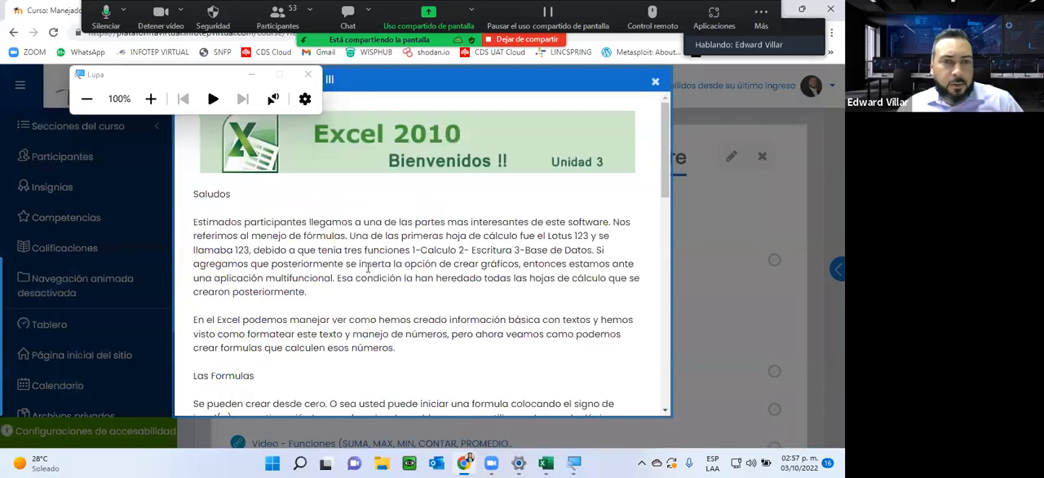
scroll(368, 269, down, 3)
scroll(368, 268, up, 2)
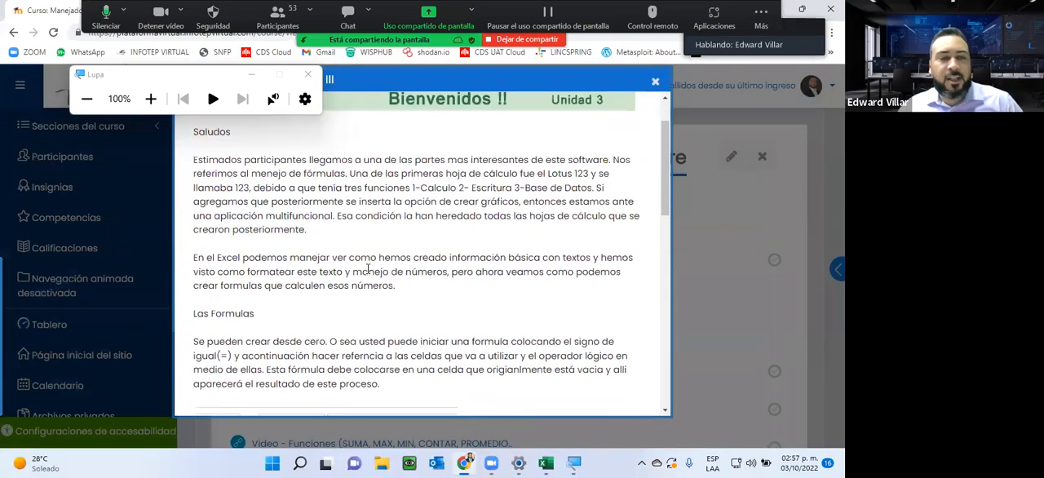
scroll(368, 269, down, 8)
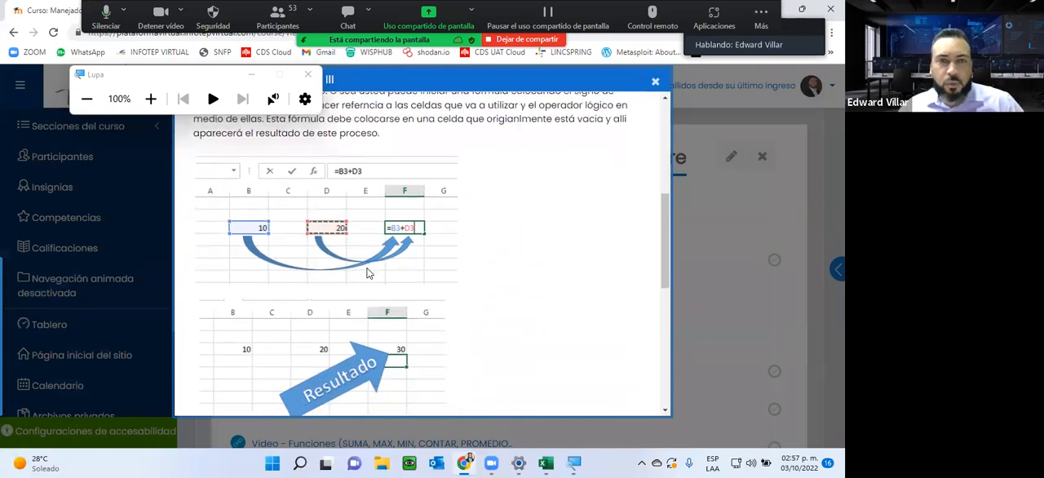
scroll(368, 273, down, 2)
scroll(368, 274, up, 2)
scroll(367, 274, down, 13)
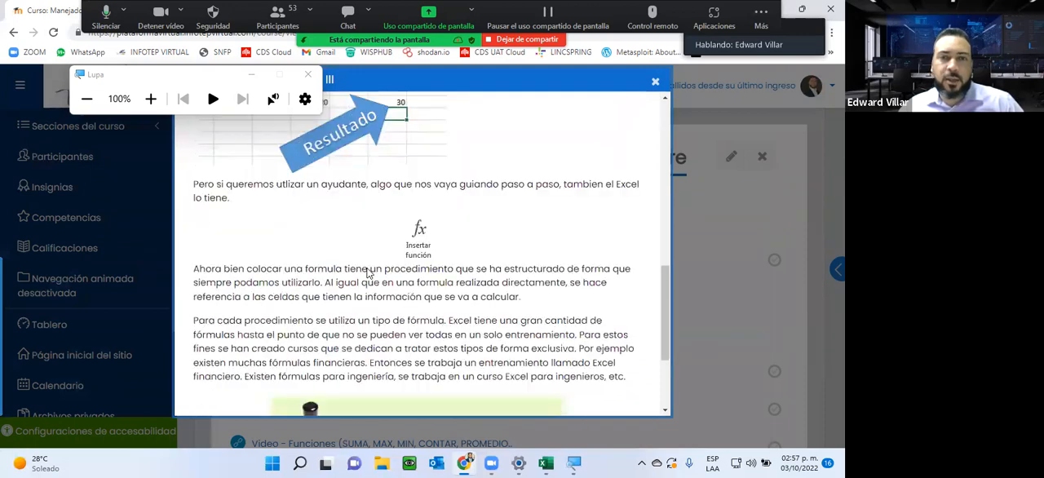
scroll(368, 269, up, 18)
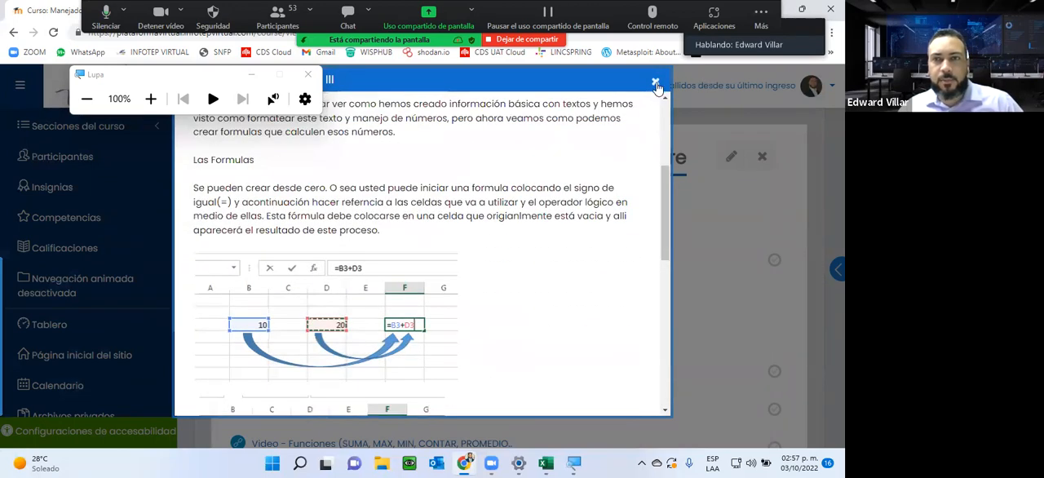
click(655, 81)
Step: Open the Guia de la Unidad 3 document and look through its cover and table of contents
click(275, 326)
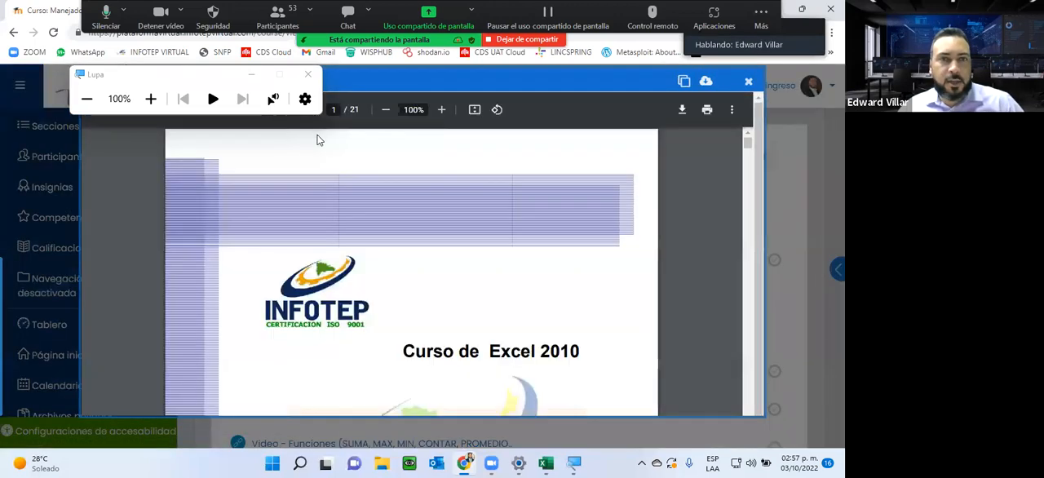
scroll(417, 347, down, 3)
scroll(425, 347, up, 3)
scroll(427, 347, down, 8)
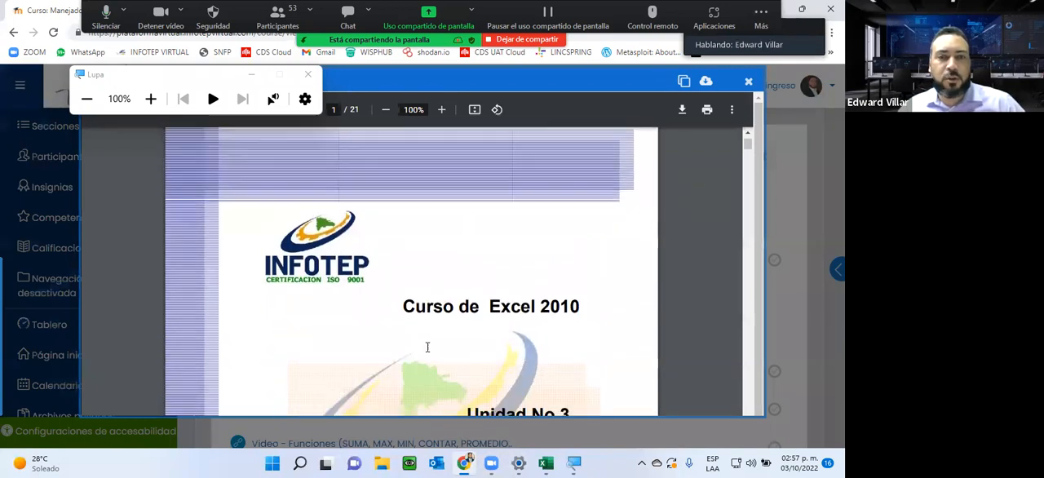
scroll(427, 347, down, 2)
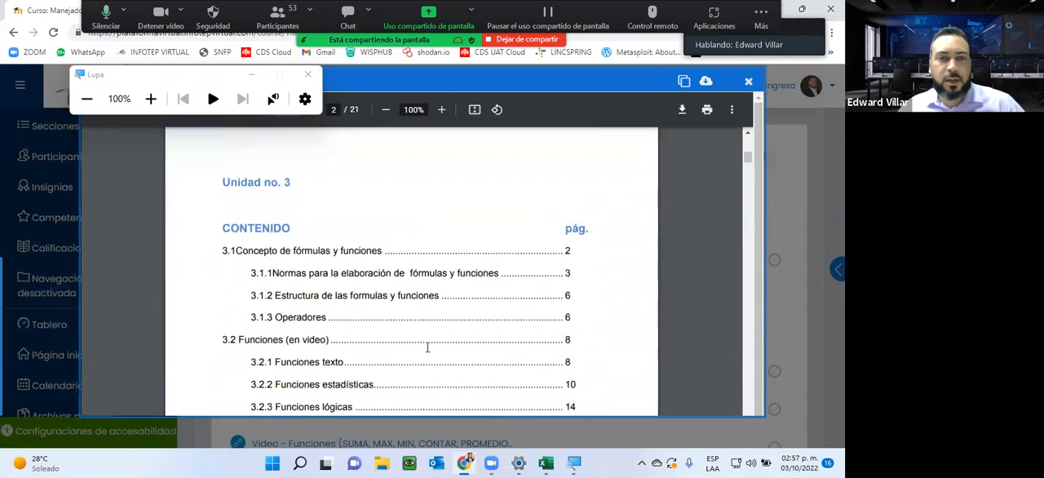
scroll(428, 348, down, 2)
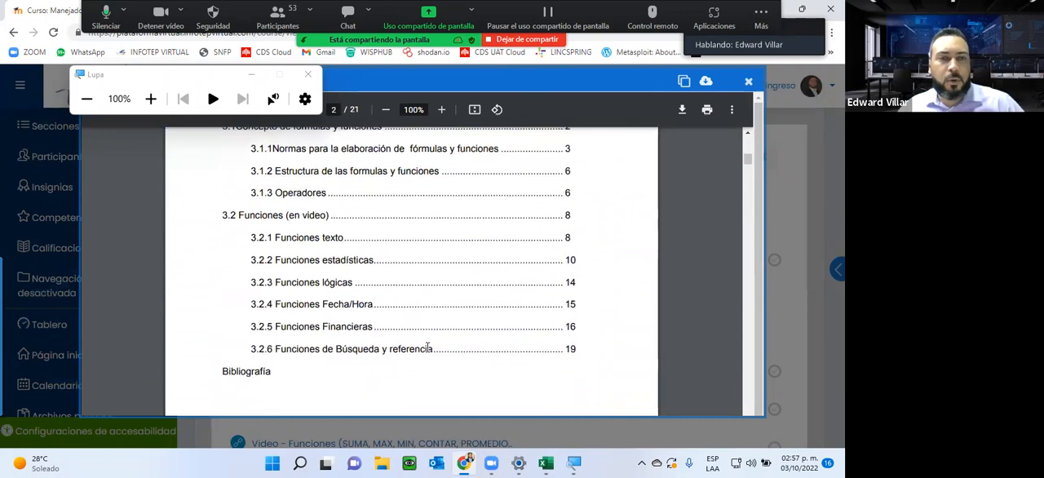
scroll(427, 347, down, 6)
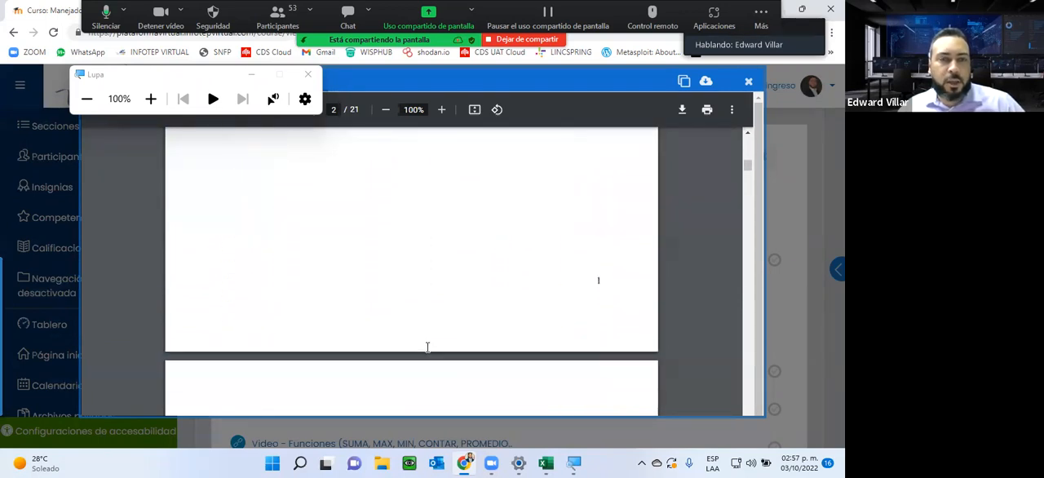
Step: Examine section 3.1 Concepto de fórmulas y funciones of the guide, down to the Formula and Función examples
scroll(428, 347, down, 1)
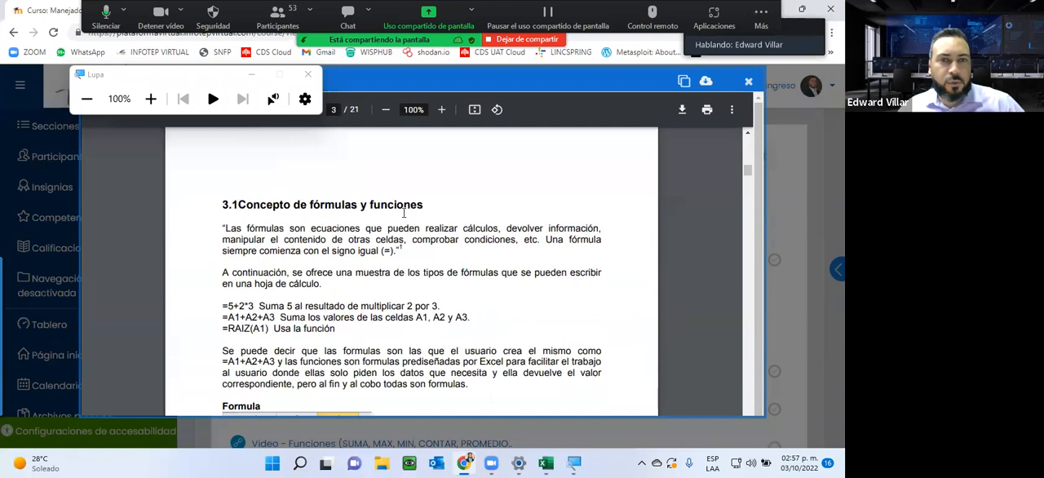
scroll(404, 310, down, 3)
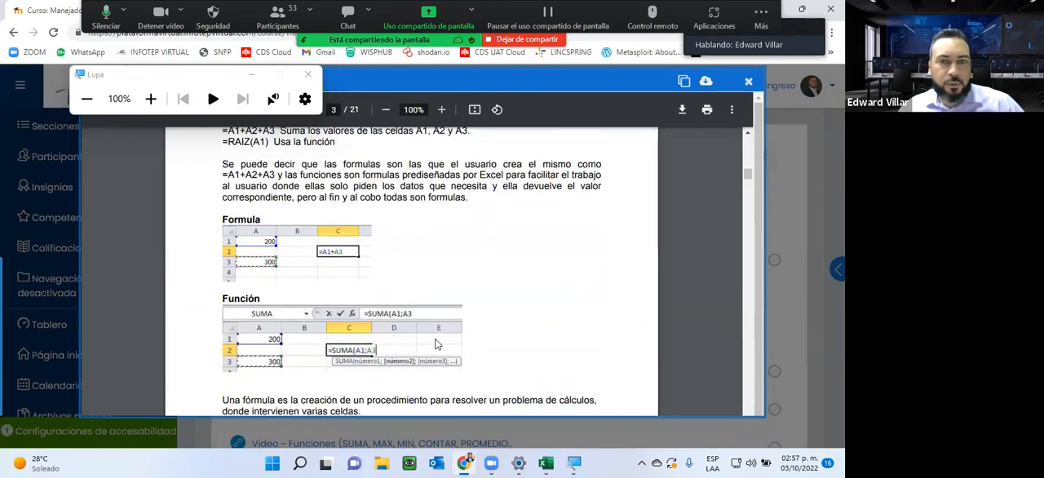
scroll(435, 343, up, 6)
scroll(435, 343, down, 6)
scroll(435, 343, up, 3)
scroll(434, 344, down, 4)
scroll(435, 343, up, 1)
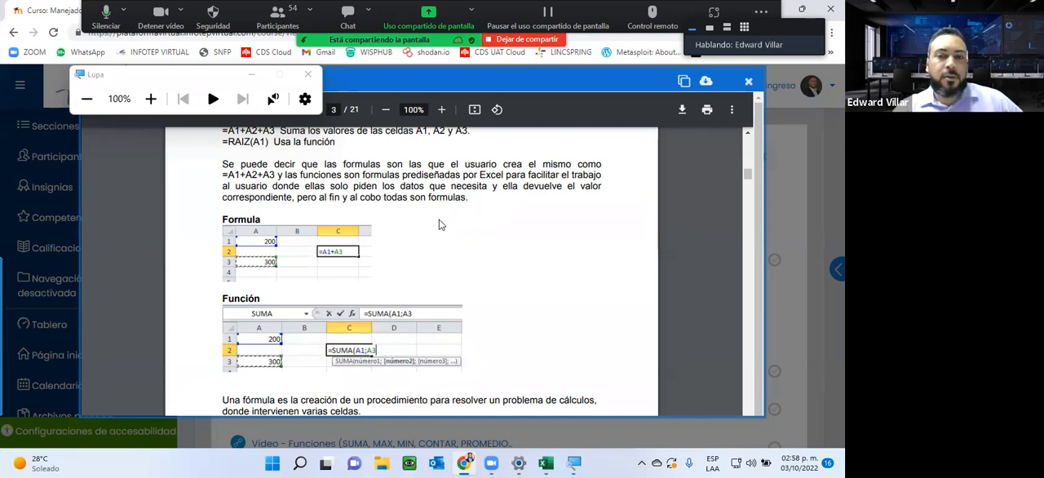
Step: Switch to the Book1 workbook in Excel and enter 100 in both L7 and L8
mouse_move(546, 463)
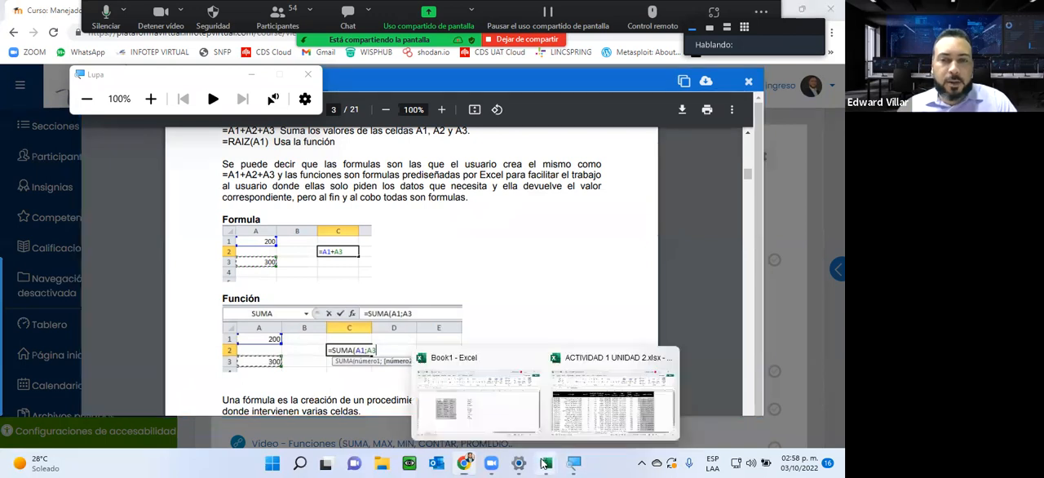
click(507, 402)
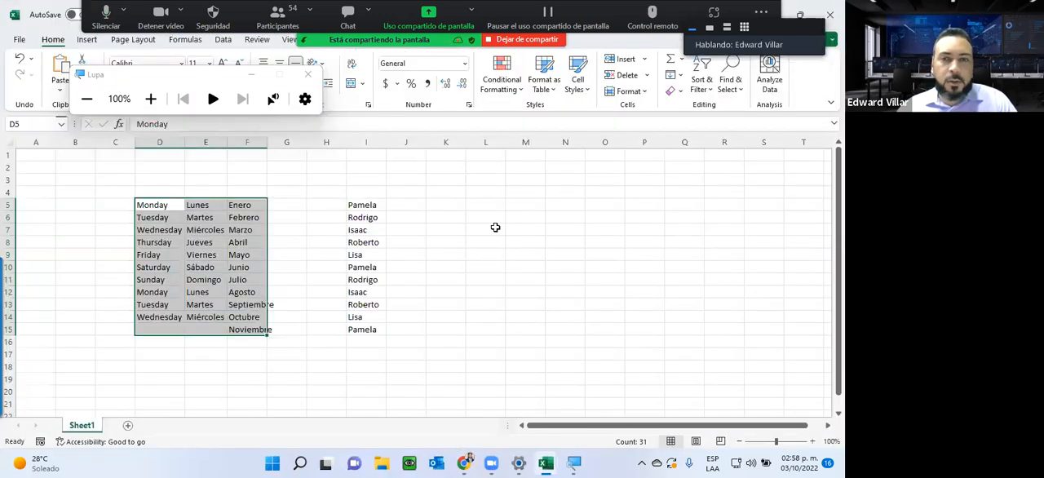
click(495, 228)
text(100)
key(Return)
text(10)
key(Return)
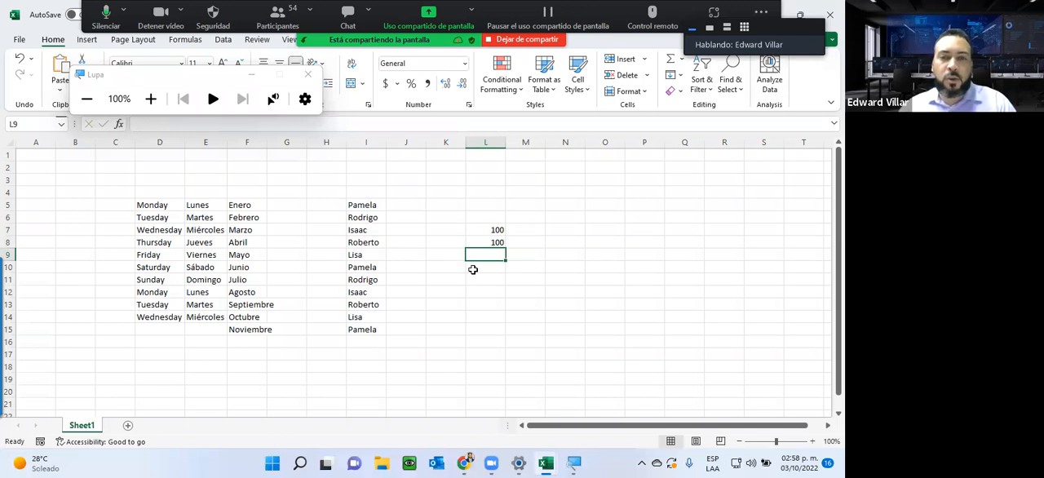
Step: Add the two numbers in L9 with the formula =L7+L8
text(=)
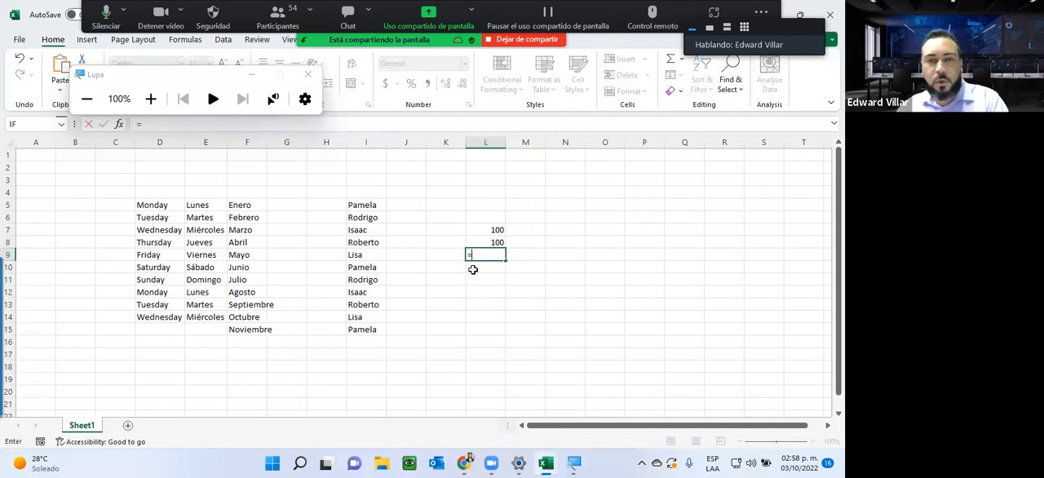
click(484, 229)
text(+)
click(485, 238)
key(Return)
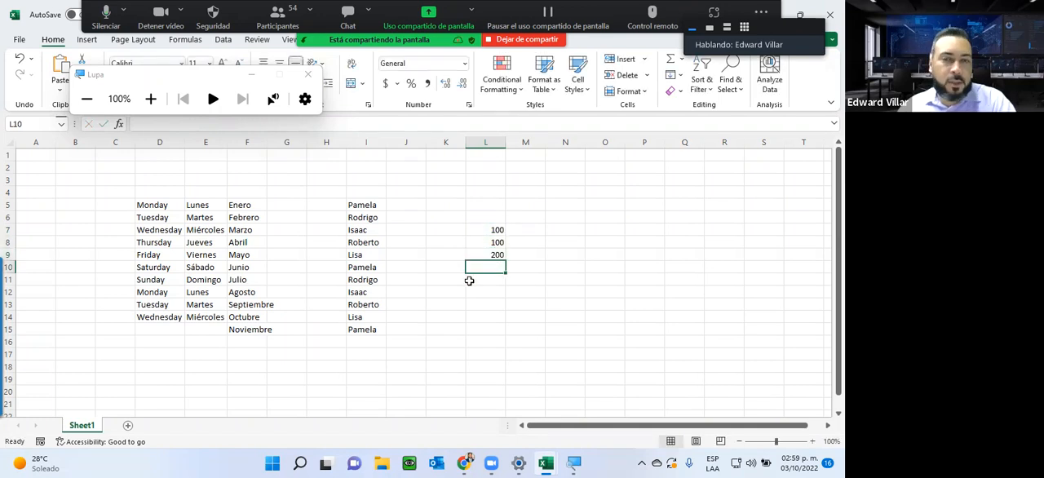
Step: Enter the divisor 2 in L10 and divide the sum by it in L11 with the formula =L9/L10
click(476, 253)
click(486, 267)
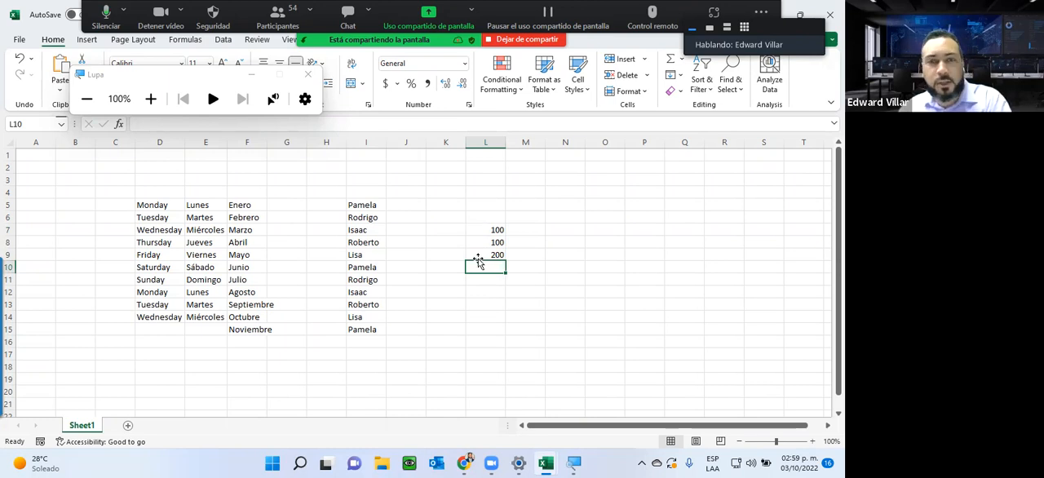
text(2)
key(Return)
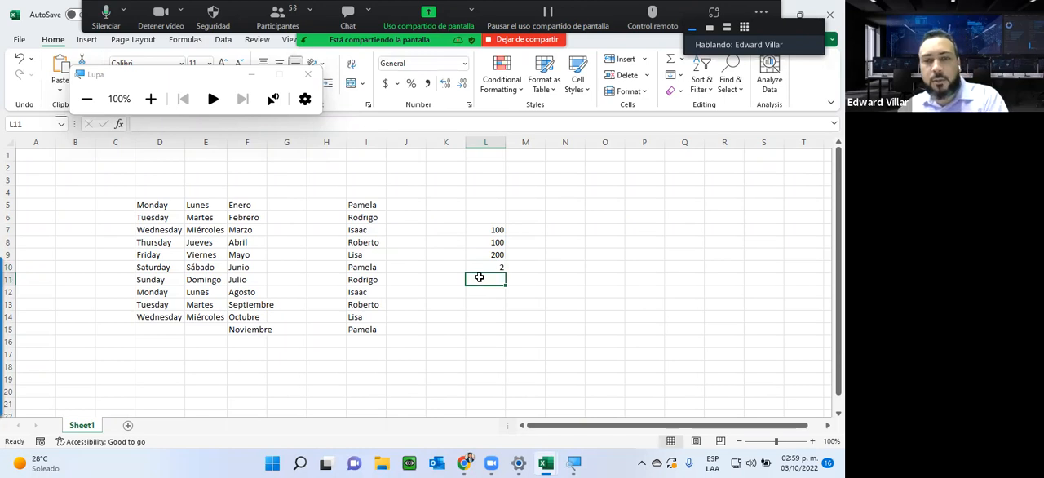
text(=)
click(478, 253)
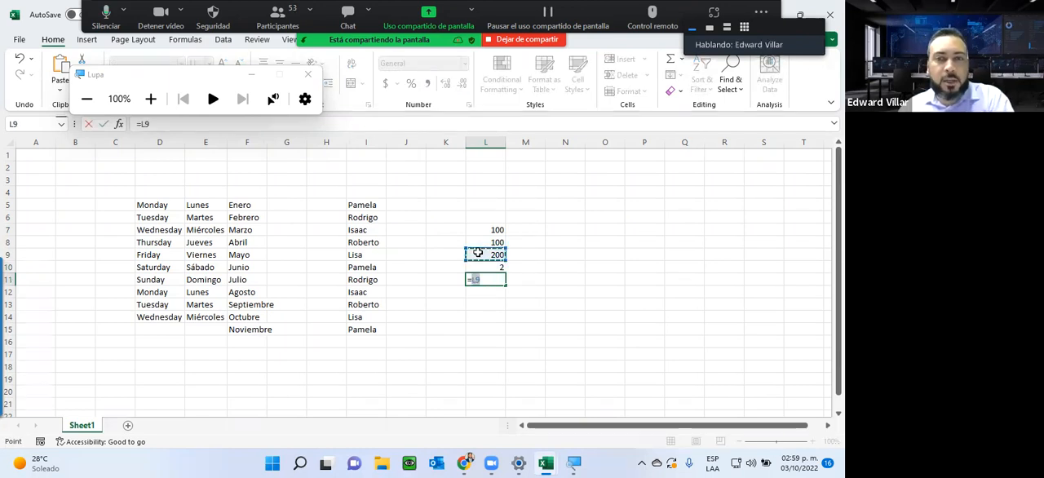
text(/)
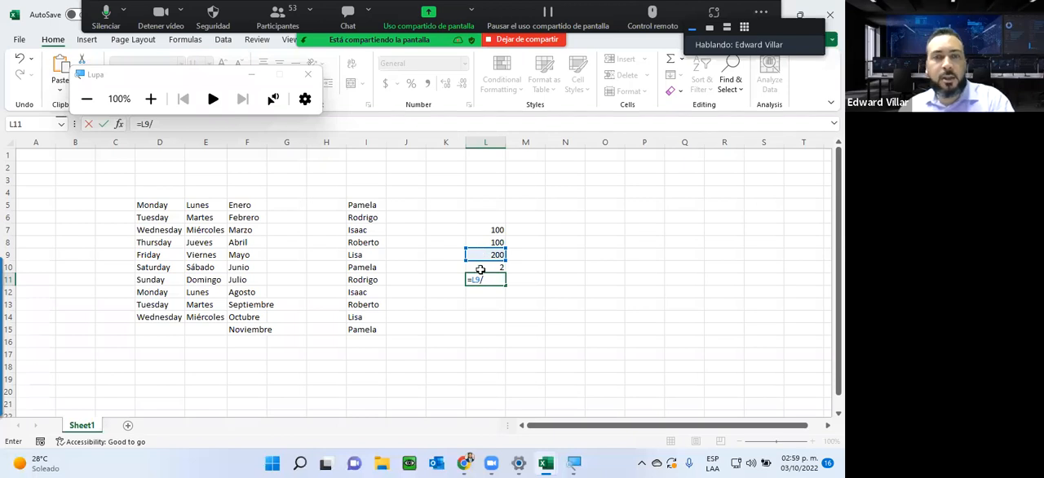
click(481, 269)
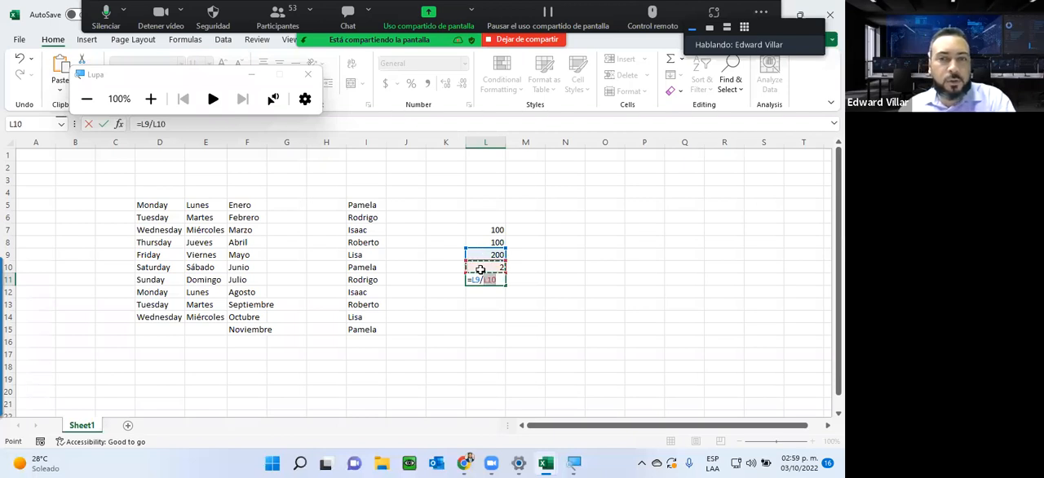
key(Return)
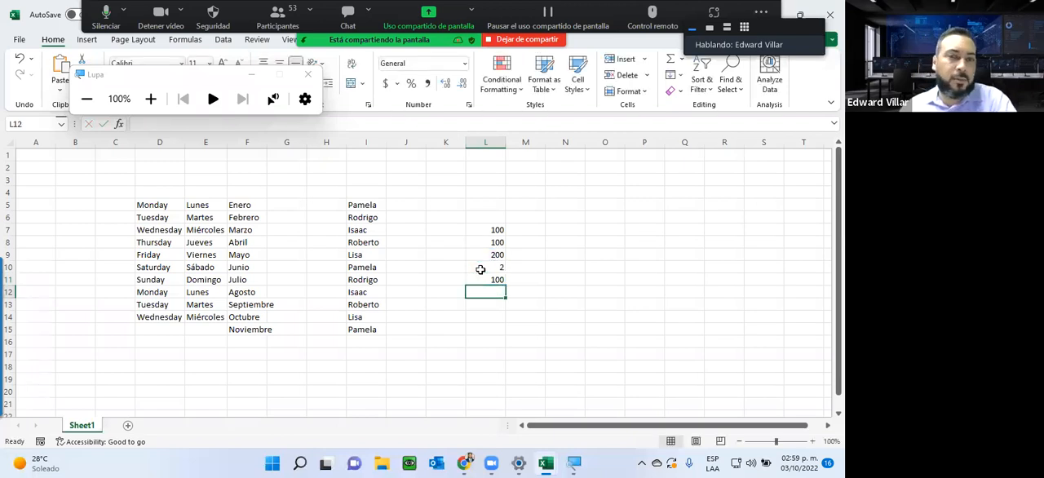
Step: Show the formula behind the sum in L9 and close the Lupa magnifier window
click(482, 257)
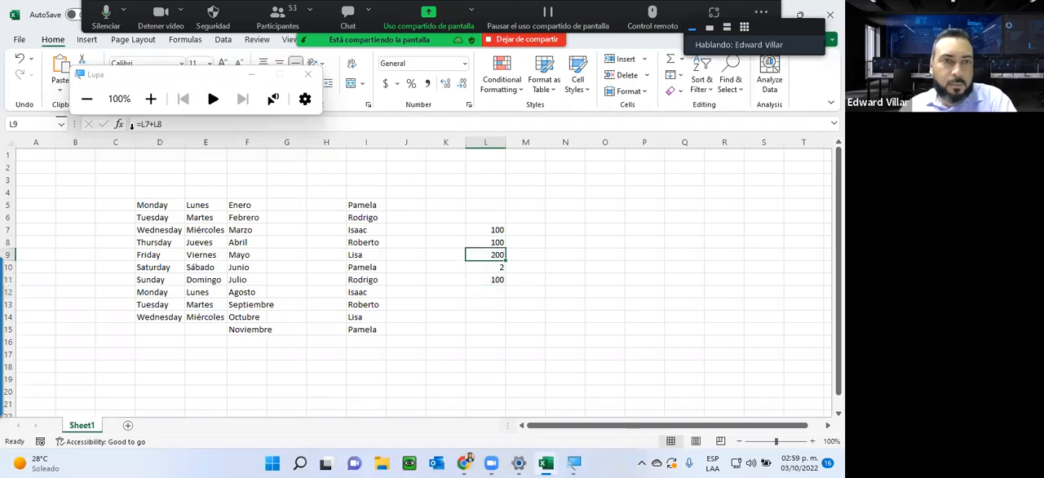
click(302, 76)
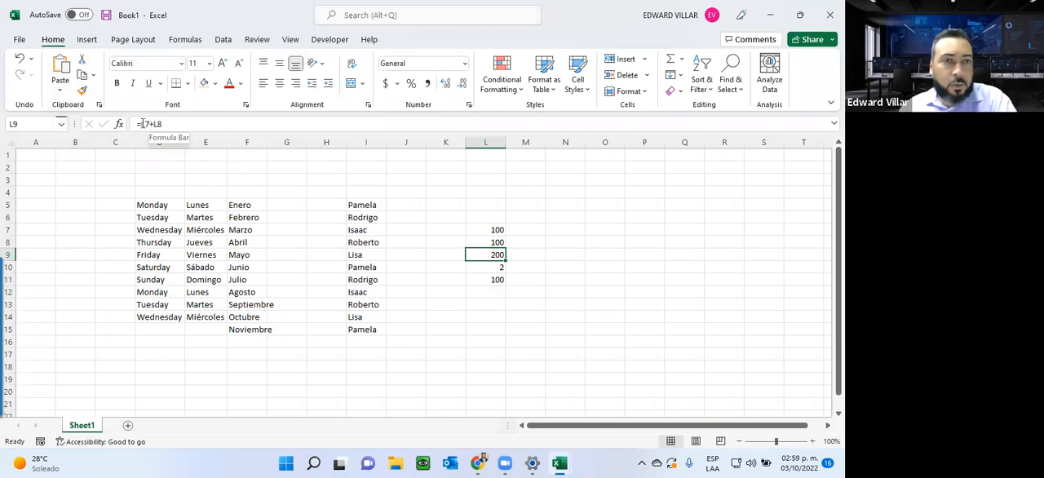
Step: Show the cell references behind the sum in L9 and the division in L11, leaving both formulas as they are
double_click(488, 256)
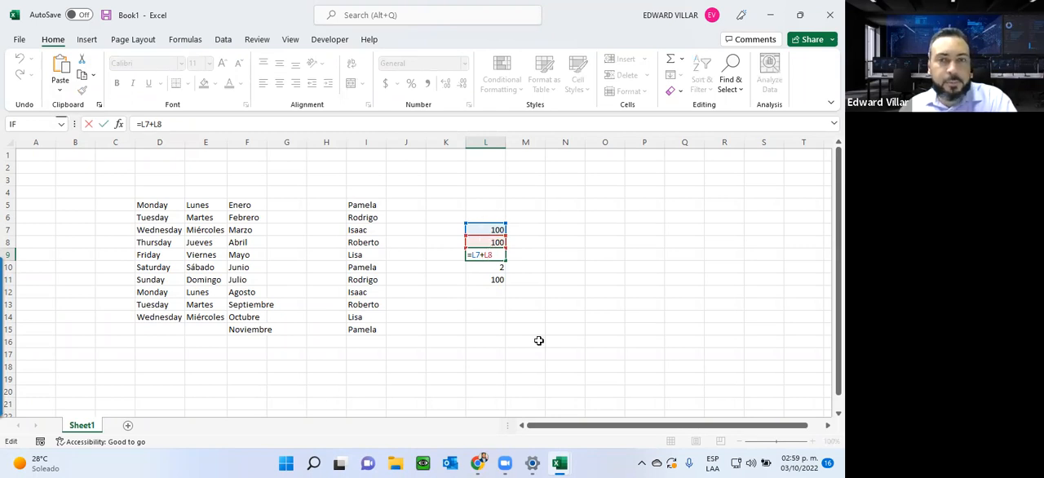
key(ctrl+Return)
double_click(473, 278)
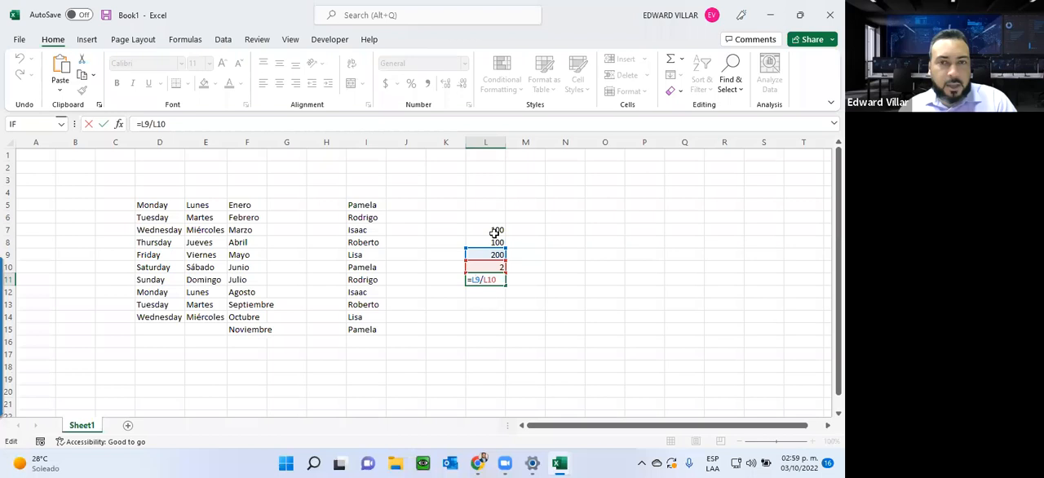
key(ctrl+Return)
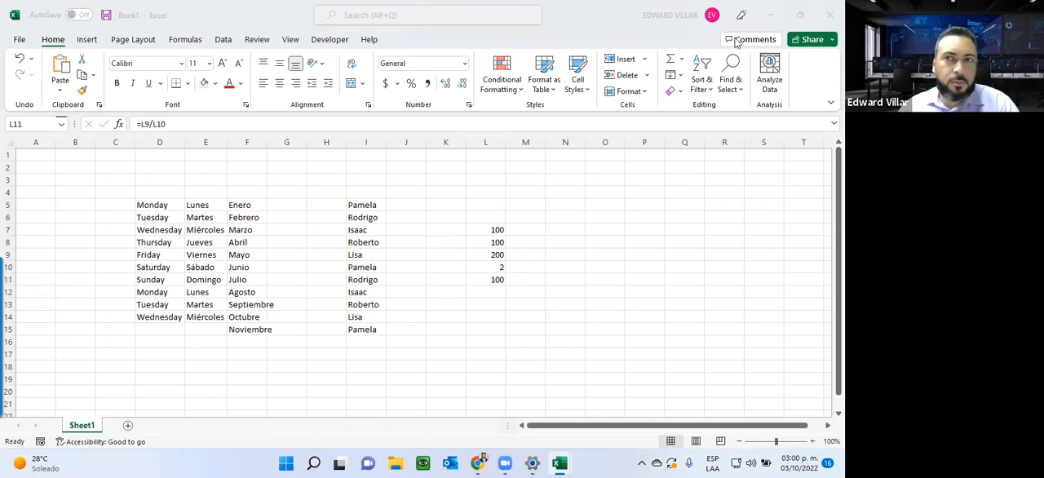
Step: Switch to the Unidad 3 guide in Chrome and review formula versus function, the formula rules, the function wizard and operator priority
click(768, 16)
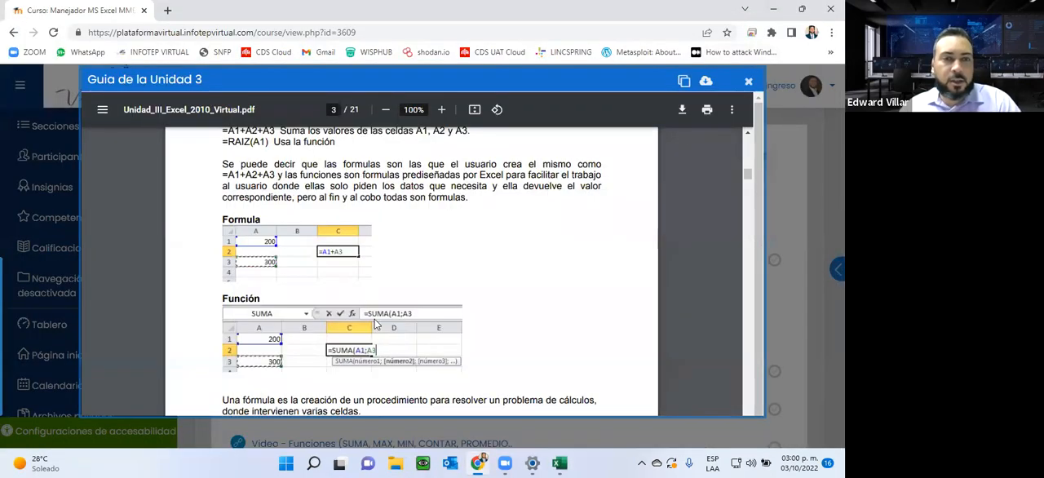
scroll(374, 324, down, 3)
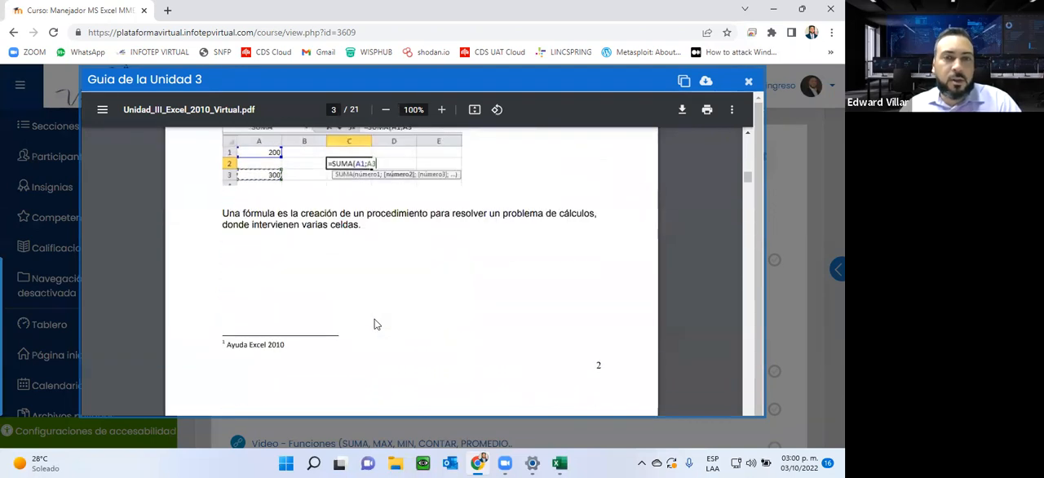
scroll(374, 323, up, 3)
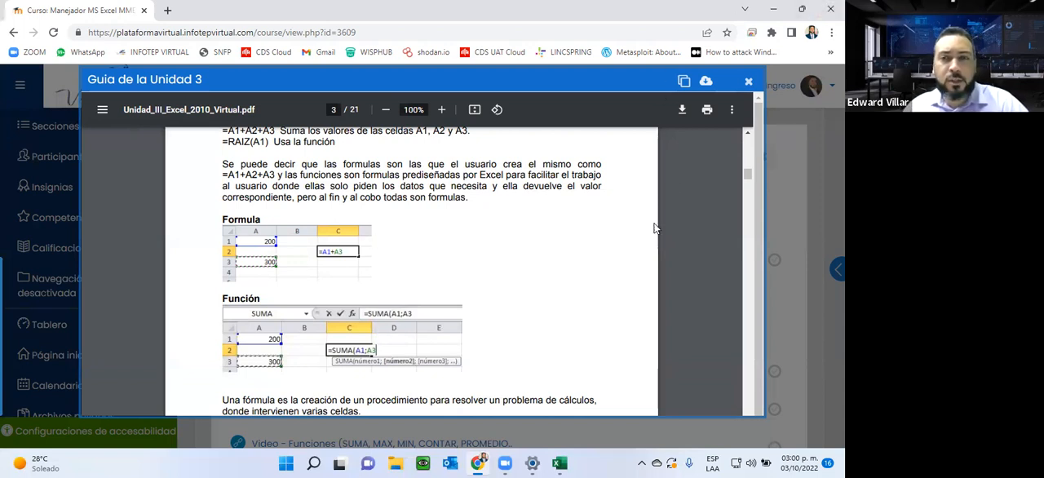
scroll(432, 286, down, 5)
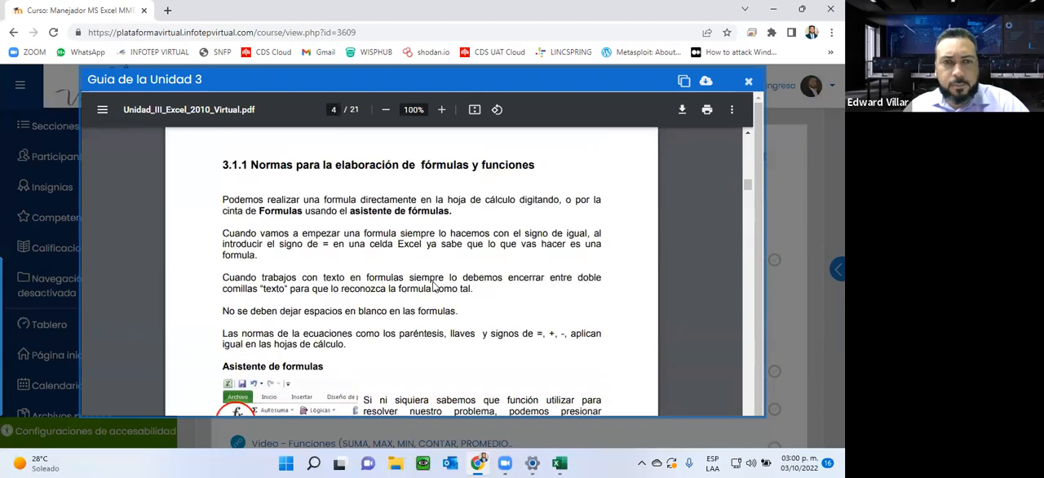
scroll(277, 320, down, 2)
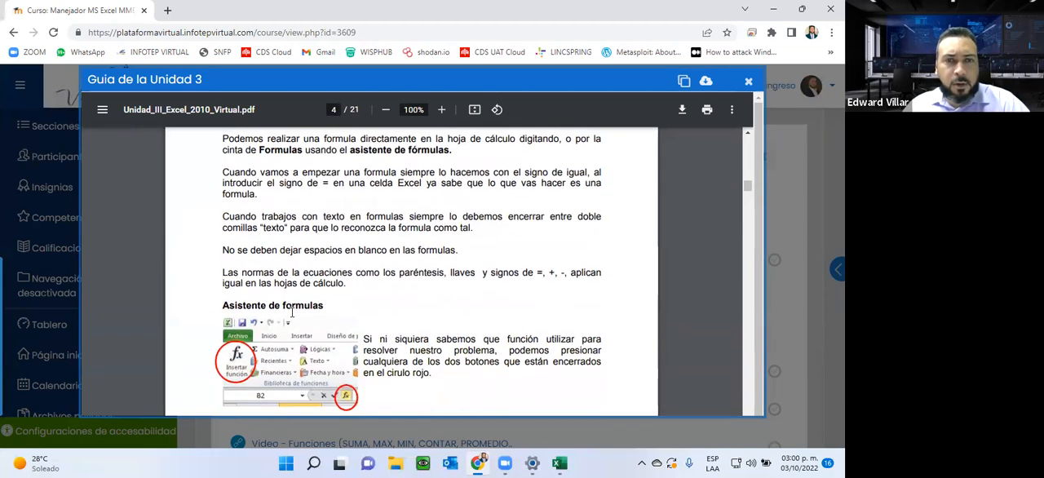
scroll(423, 247, down, 5)
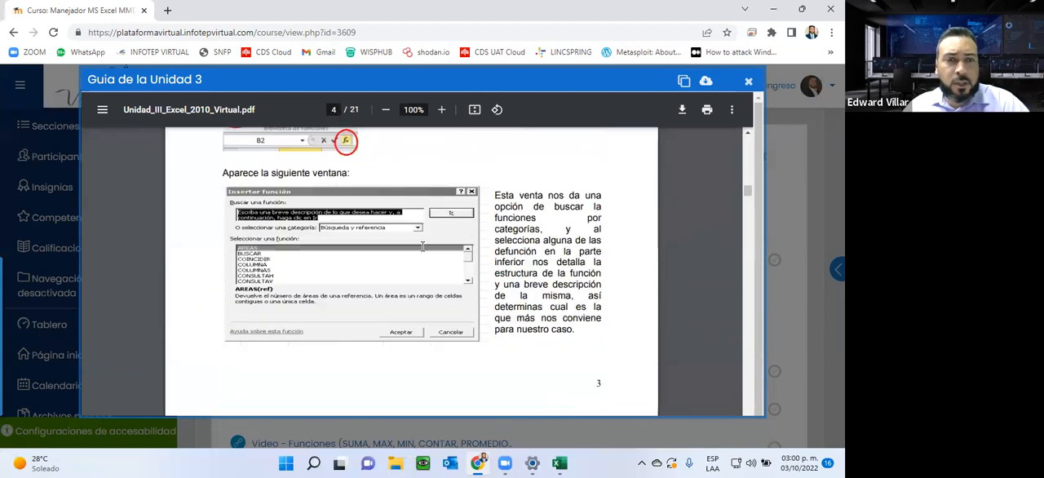
scroll(423, 247, down, 6)
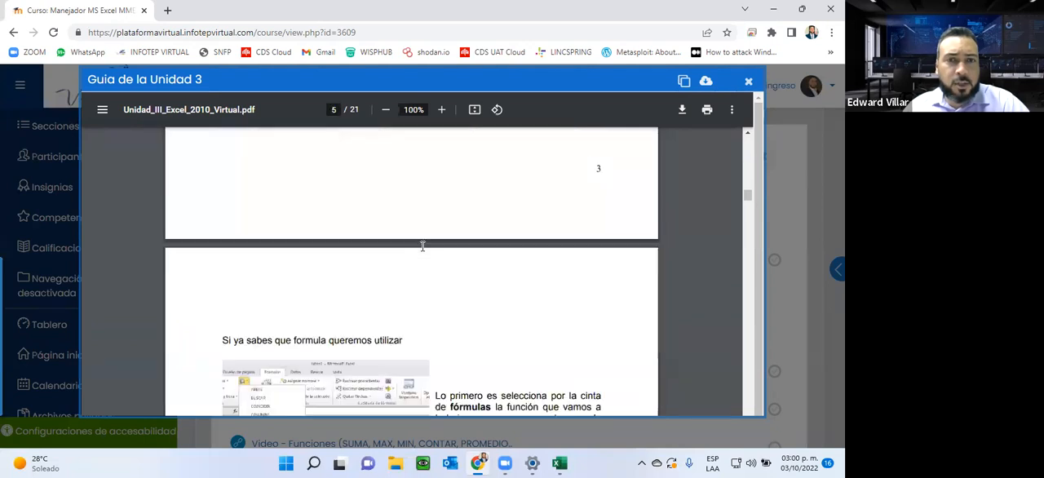
scroll(423, 246, up, 5)
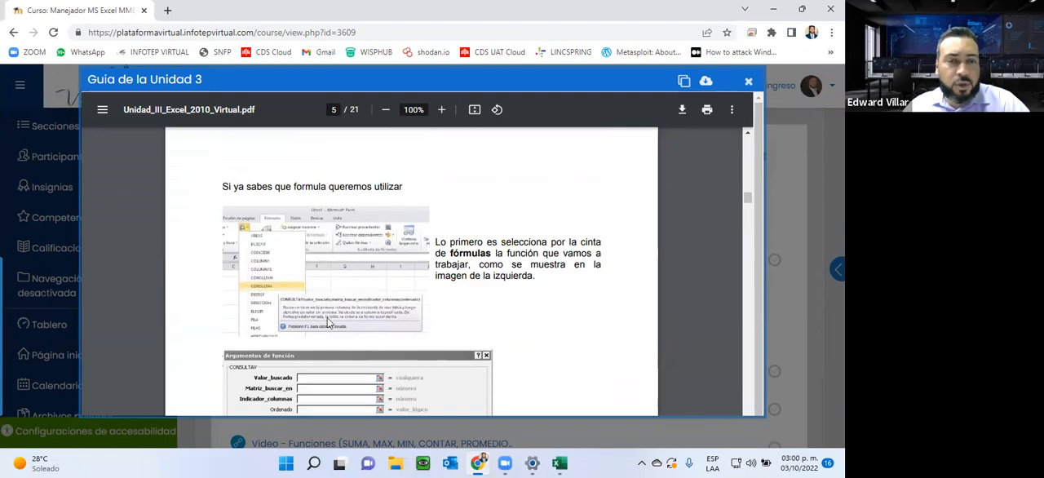
scroll(368, 311, down, 5)
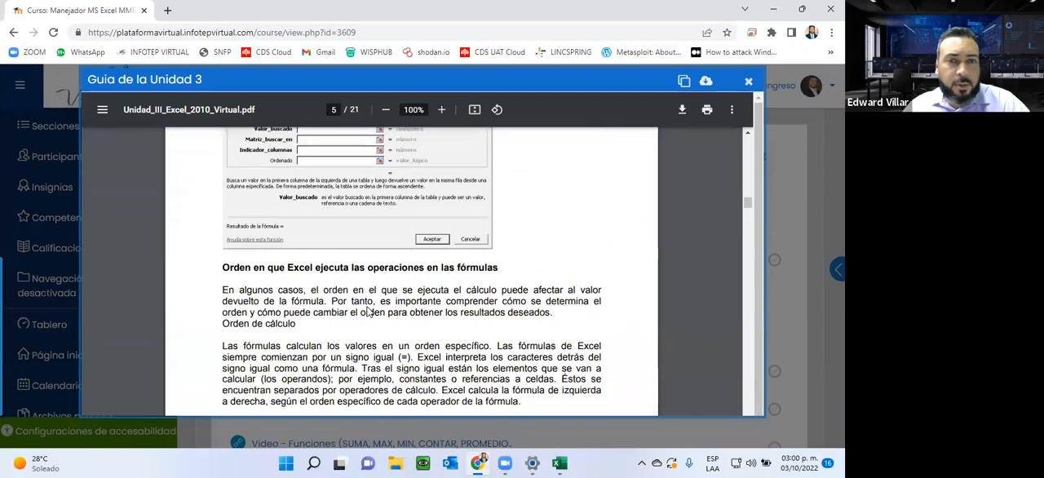
scroll(368, 312, down, 6)
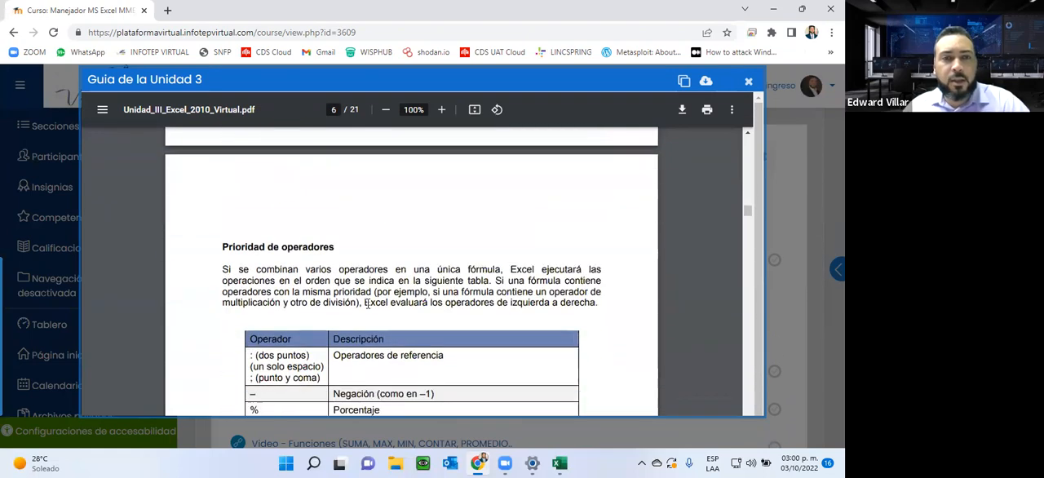
scroll(368, 301, up, 2)
scroll(368, 302, down, 3)
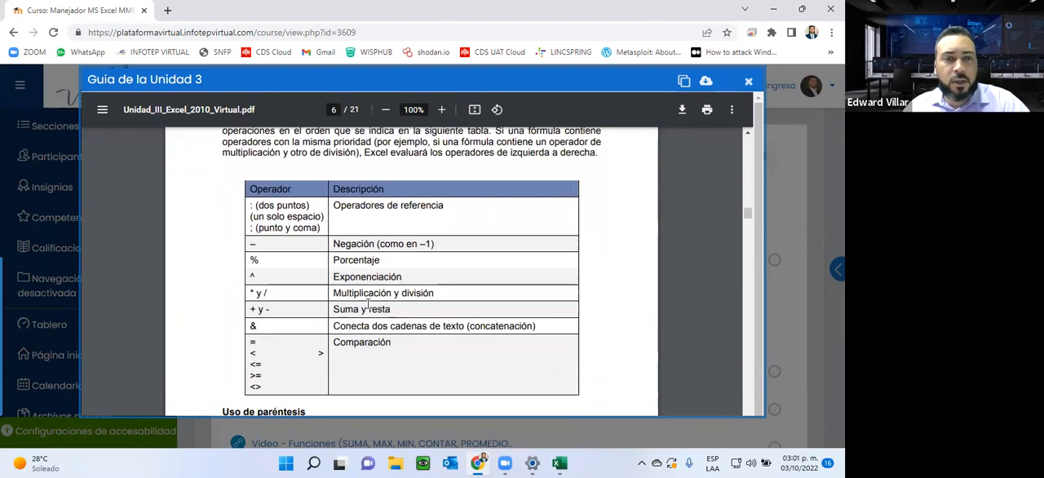
scroll(368, 304, up, 2)
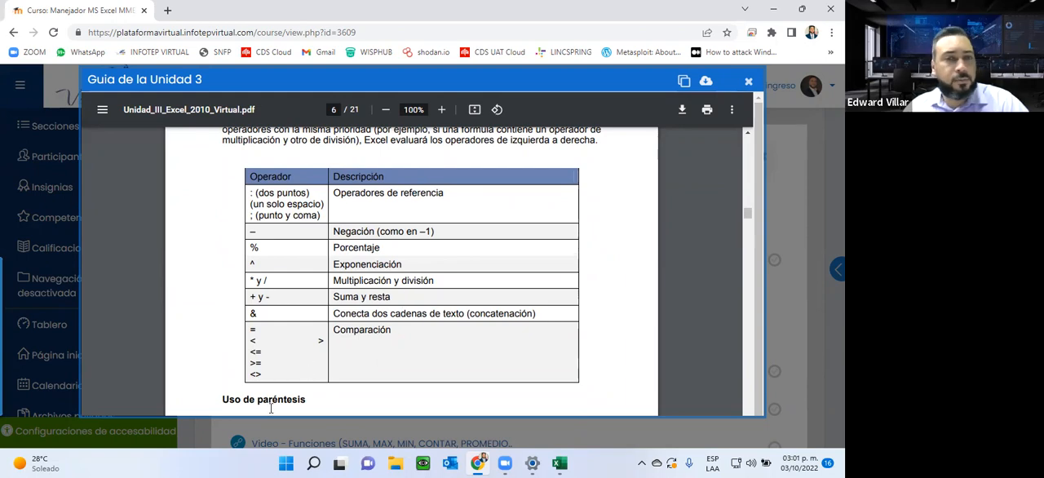
Step: Review the guide's sections on formula structure, operator types and text functions, and close the guide
scroll(269, 395, down, 10)
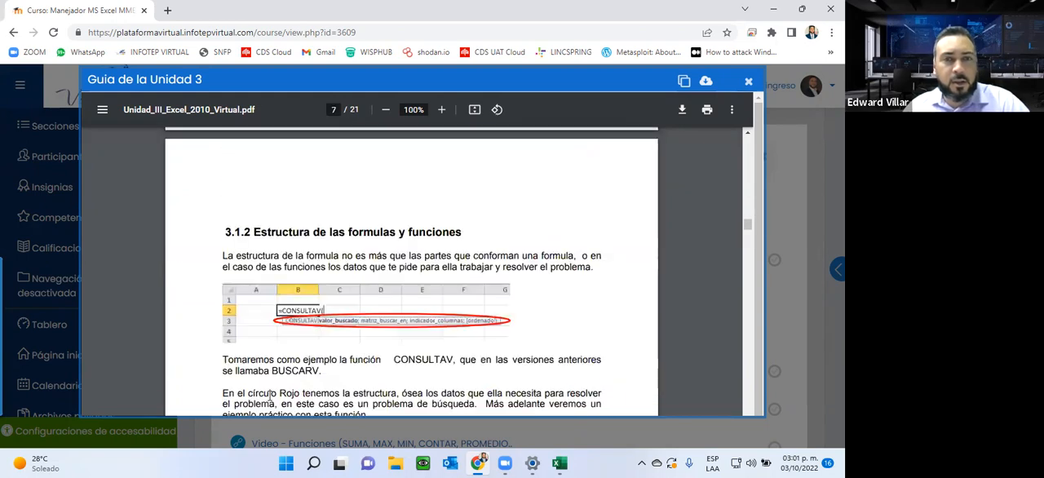
scroll(269, 395, up, 1)
scroll(269, 395, down, 6)
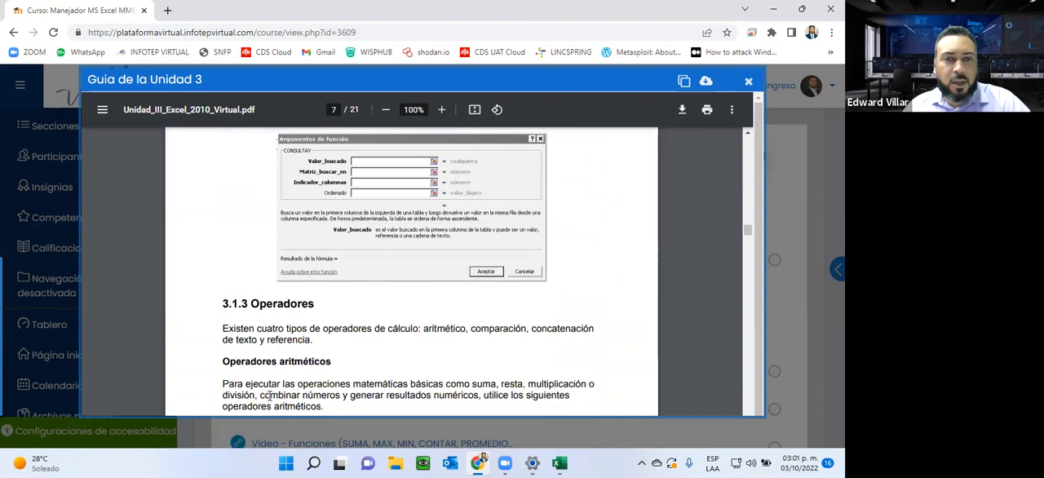
scroll(367, 329, down, 3)
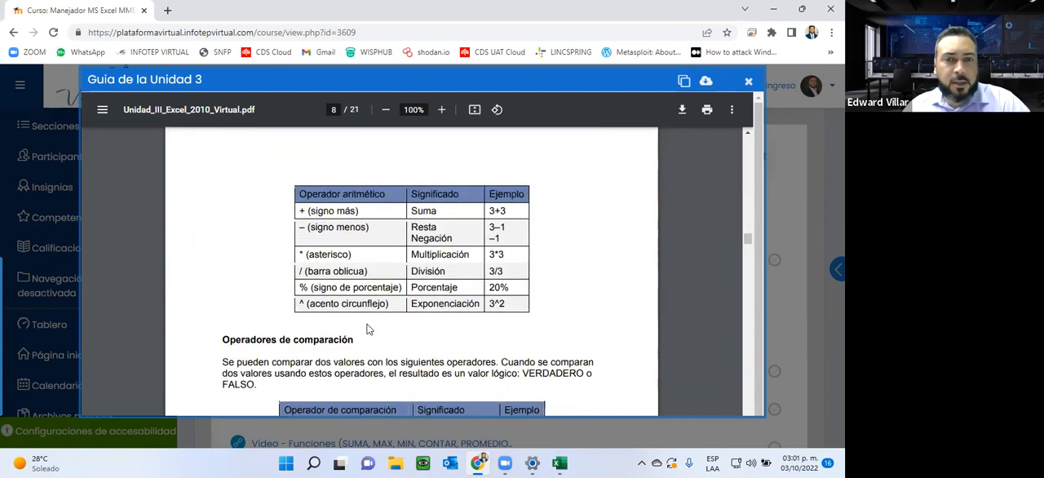
scroll(366, 328, down, 10)
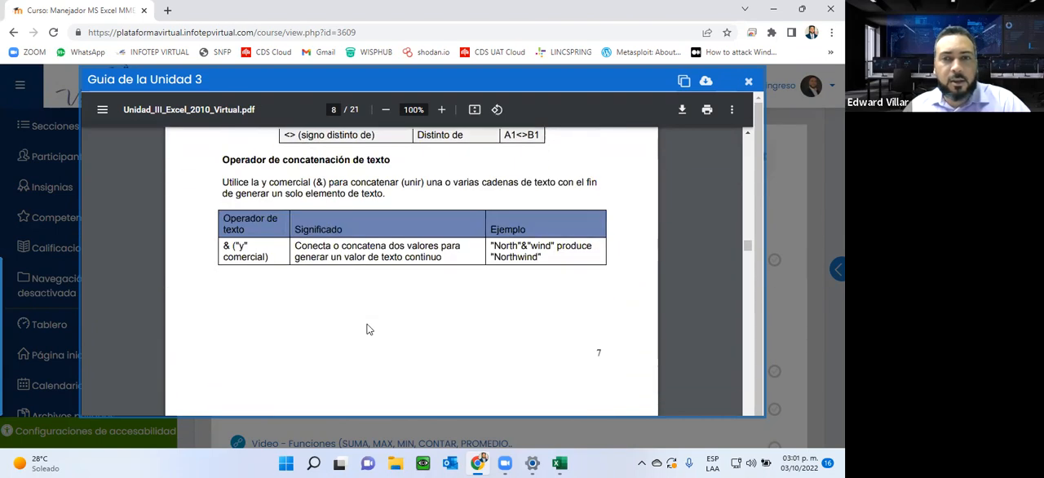
scroll(366, 328, down, 10)
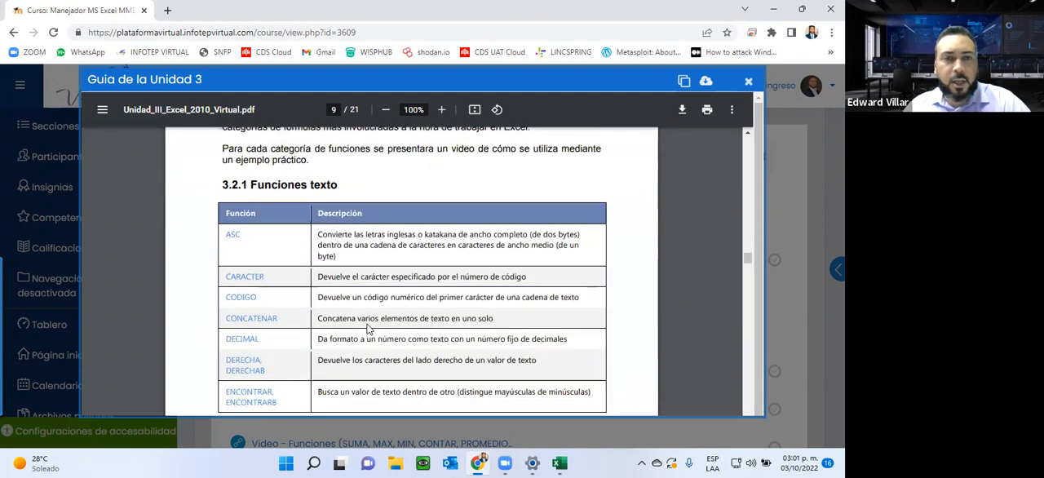
scroll(366, 328, down, 7)
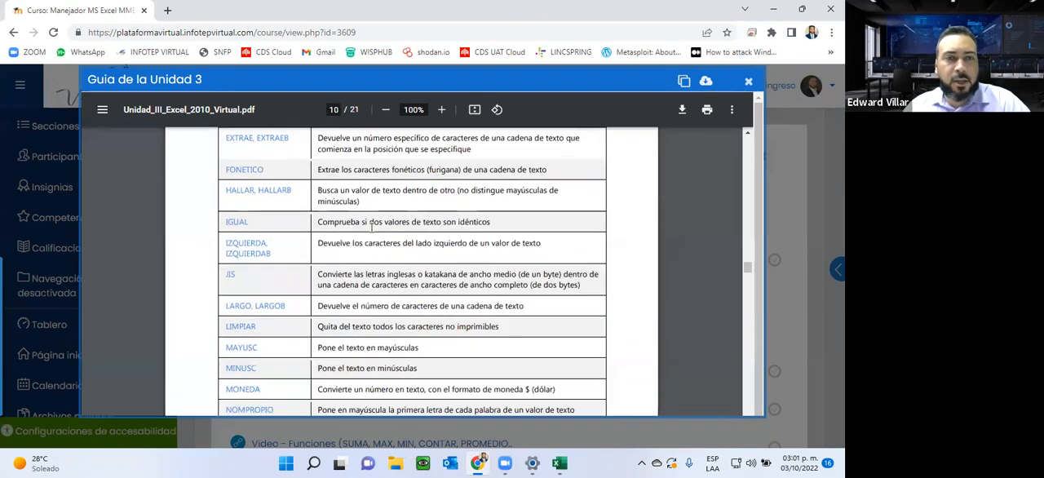
scroll(281, 238, up, 10)
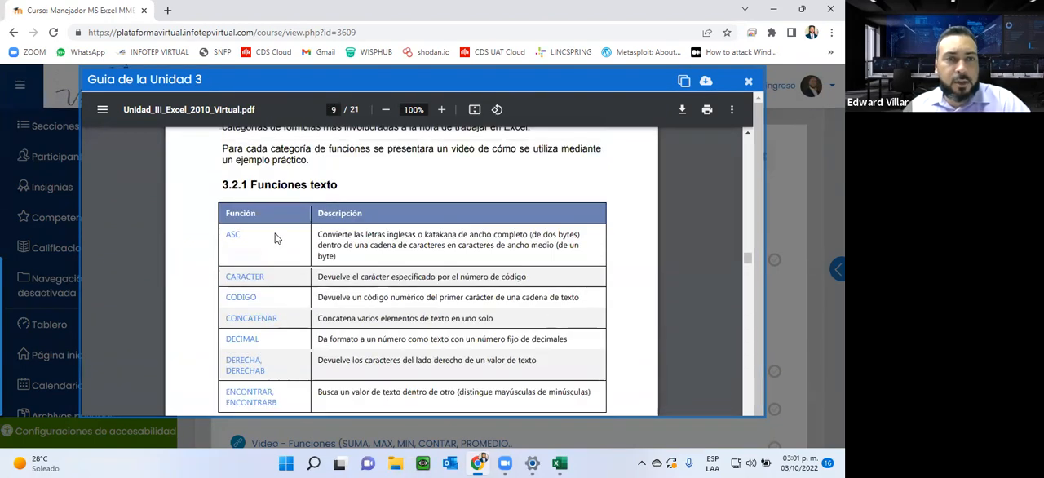
drag(228, 234, 370, 274)
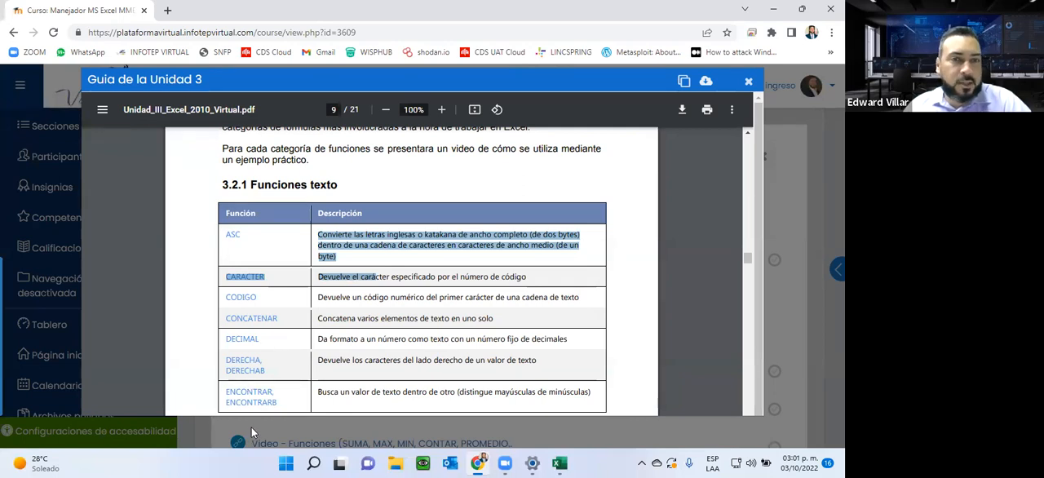
click(748, 80)
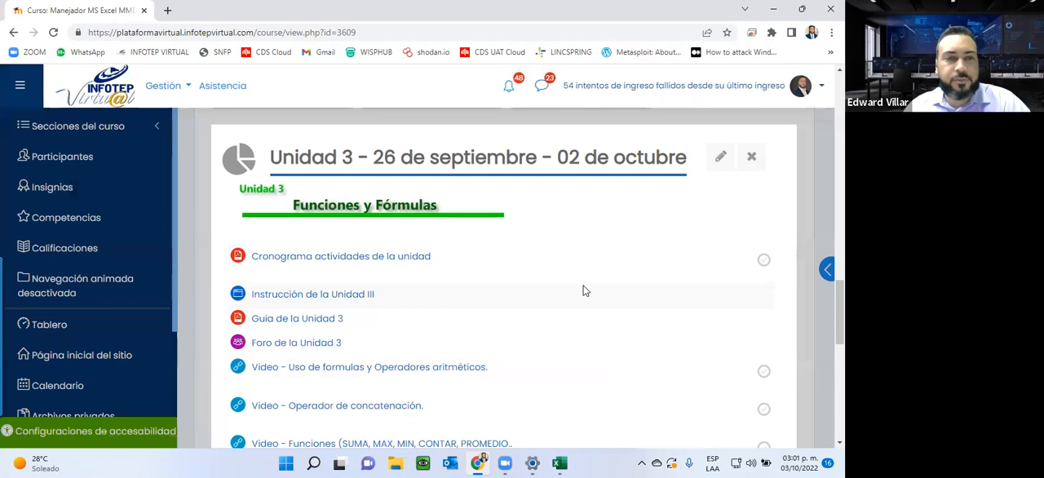
Step: Open Foro de la Unidad 3 in a new tab and in the current one, and read the forum instructions
scroll(584, 290, down, 1)
right_click(307, 285)
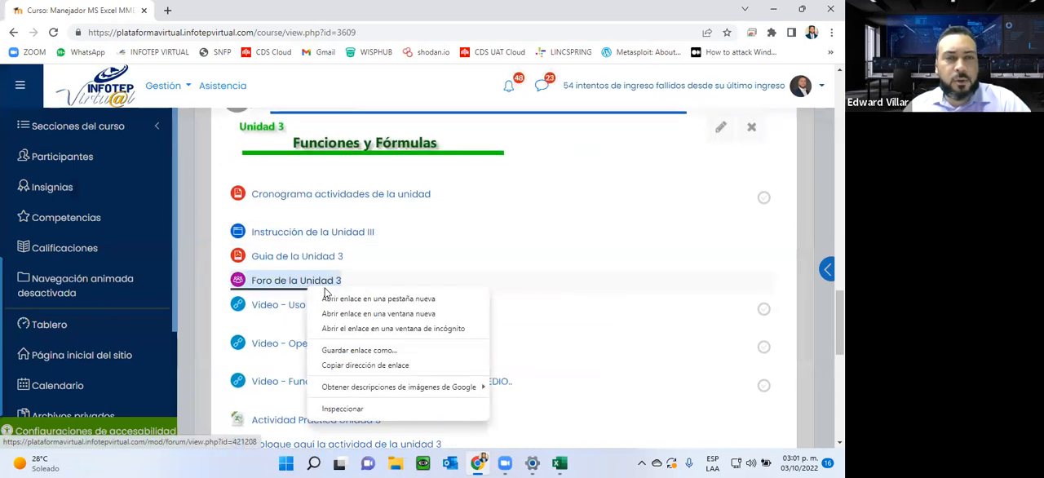
click(334, 300)
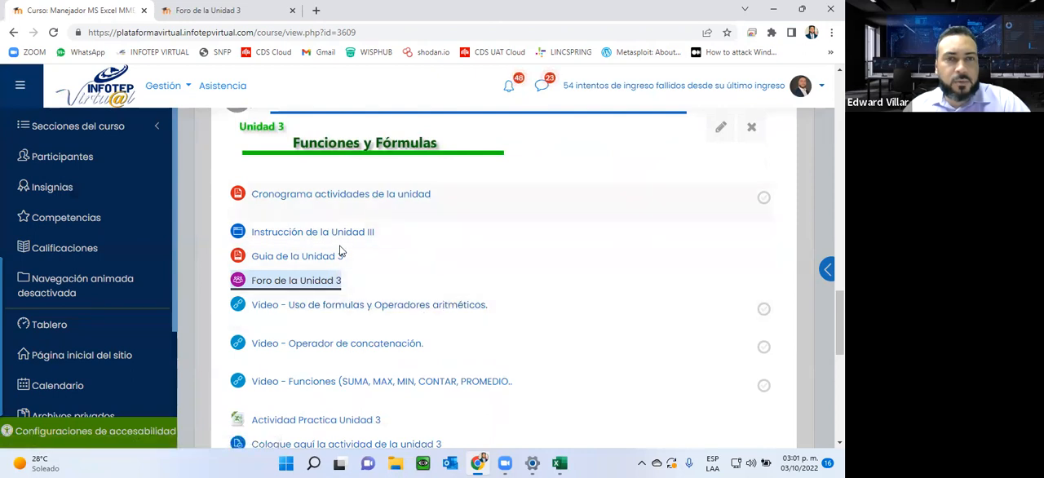
click(306, 280)
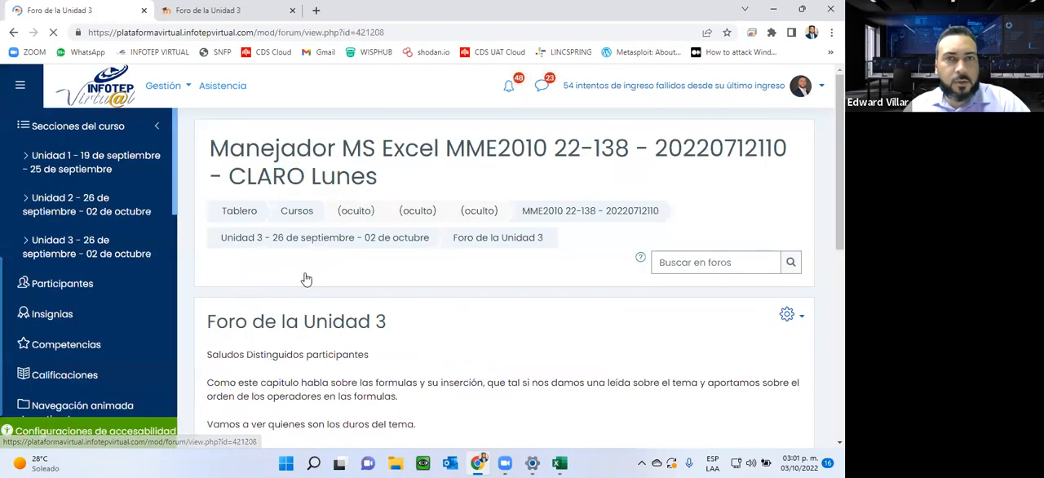
scroll(306, 280, down, 3)
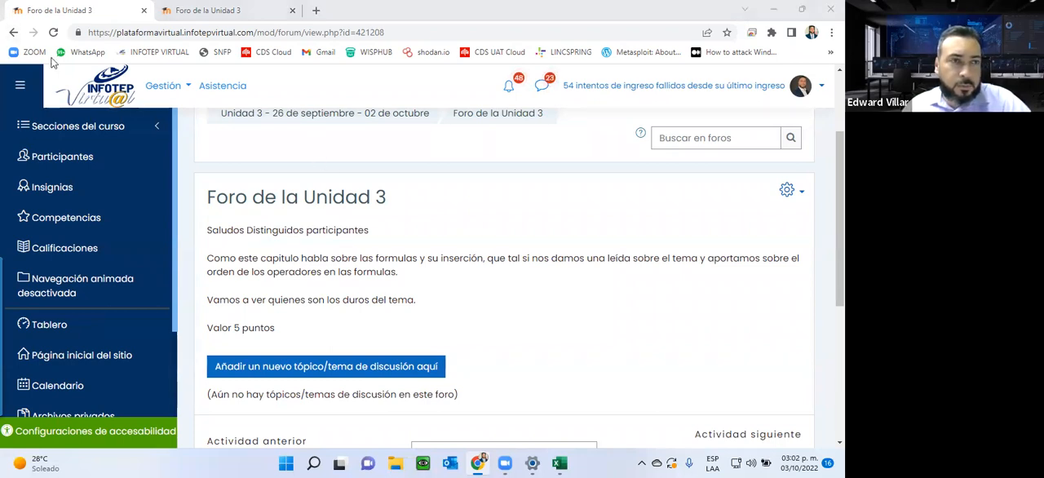
Step: Return from the forum to the course page and open the Unidad 3 section
click(13, 32)
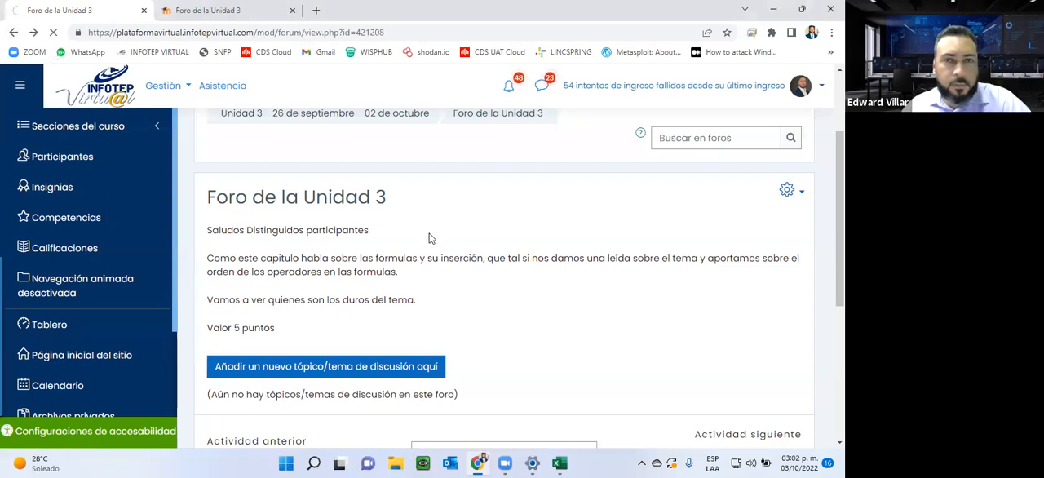
scroll(541, 315, down, 15)
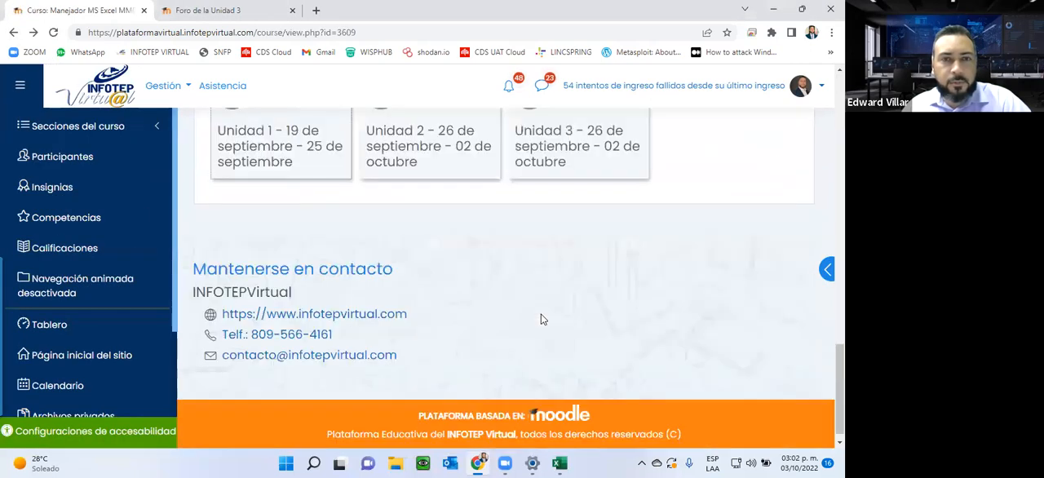
click(556, 168)
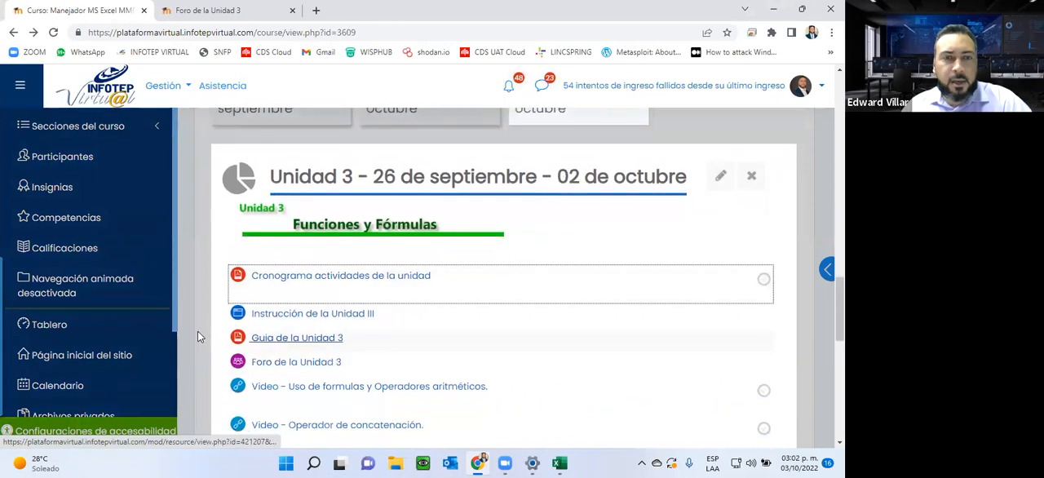
Step: Download the Actividad Practica Unidad 3 workbook, and open it in Excel with editing enabled
scroll(351, 406, down, 2)
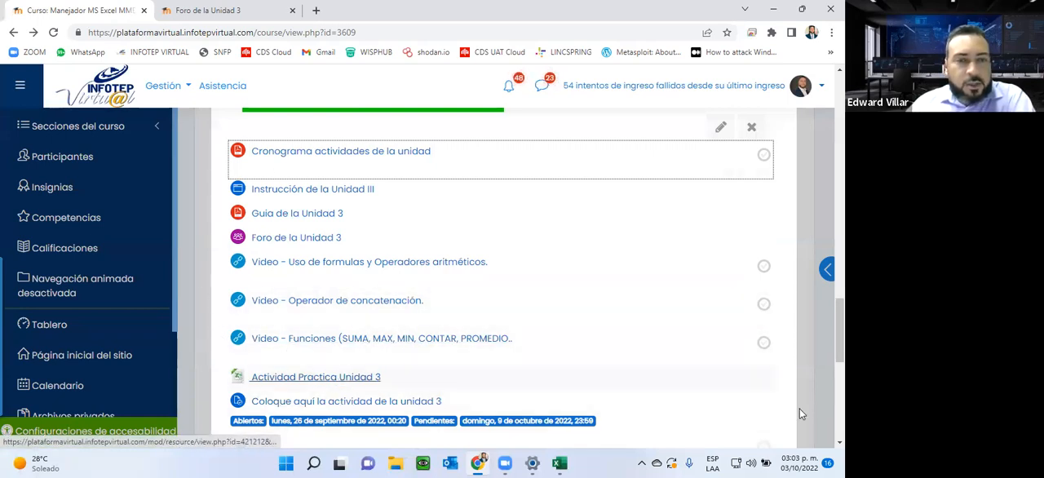
click(337, 376)
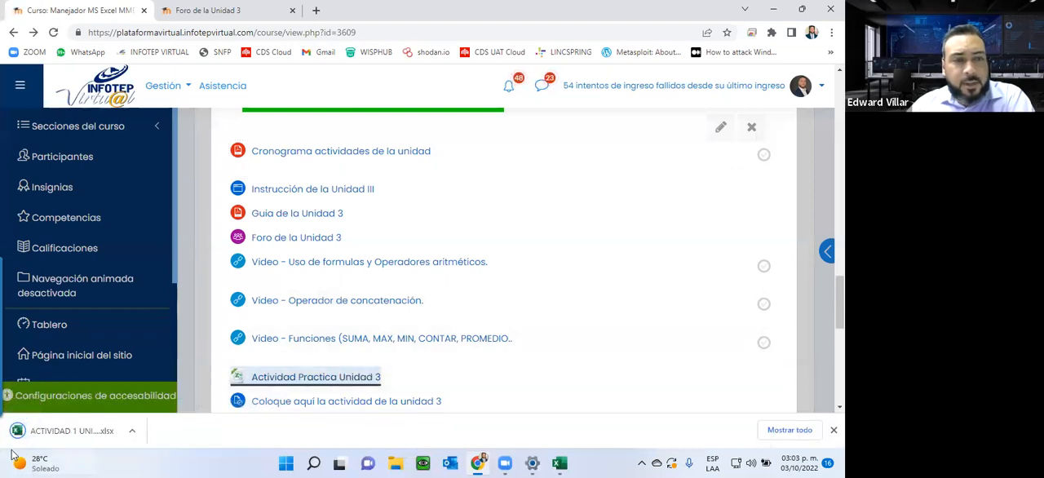
click(48, 430)
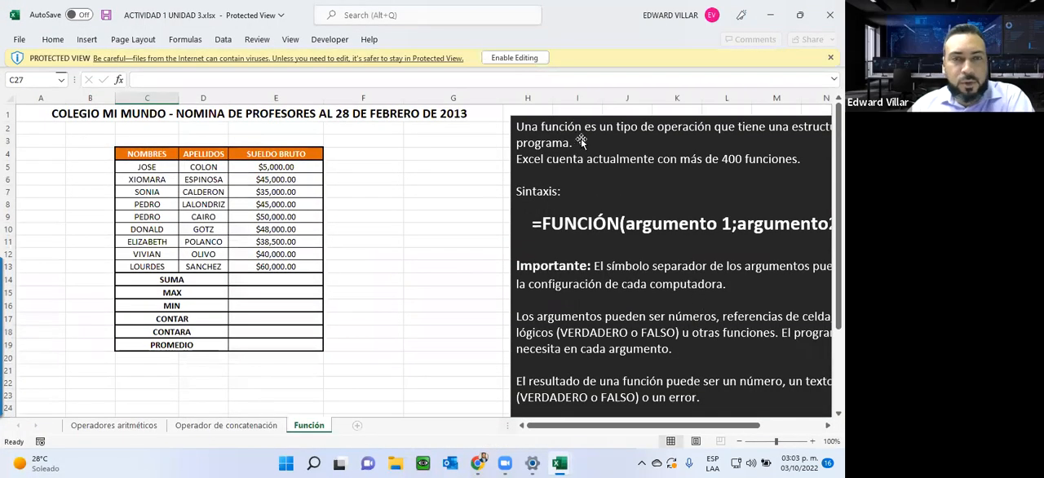
click(522, 59)
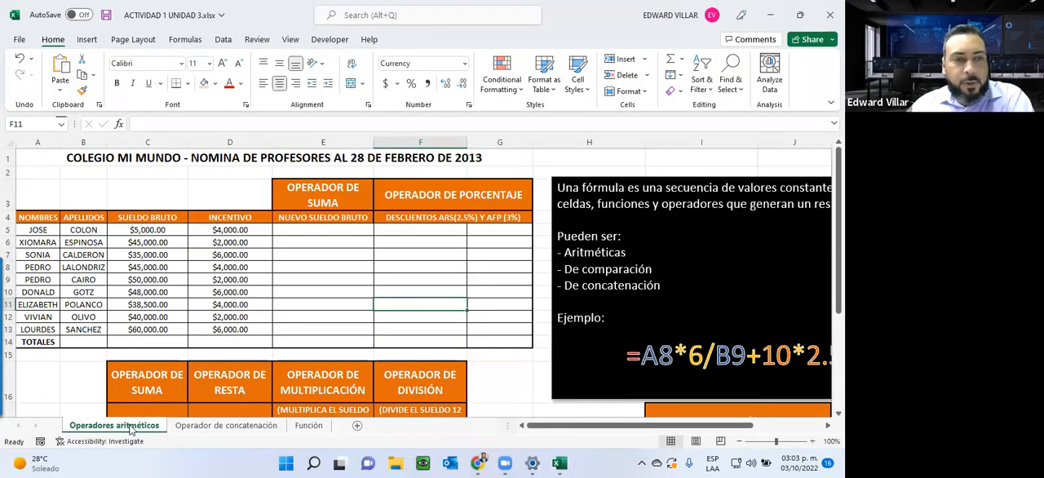
Step: Review the formula definition, its example and the arithmetic operators table beside the payroll on the Operadores aritméticos sheet
drag(599, 421, 630, 420)
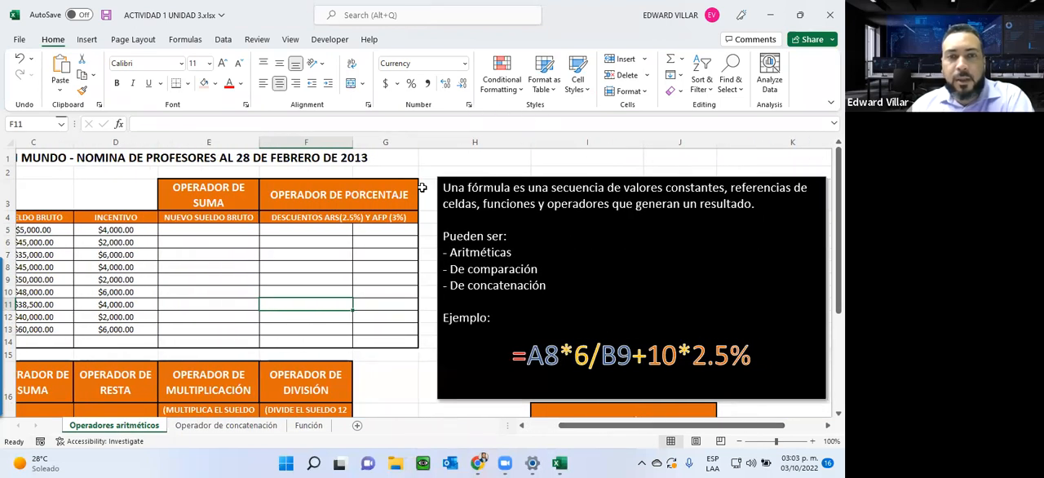
scroll(629, 359, down, 5)
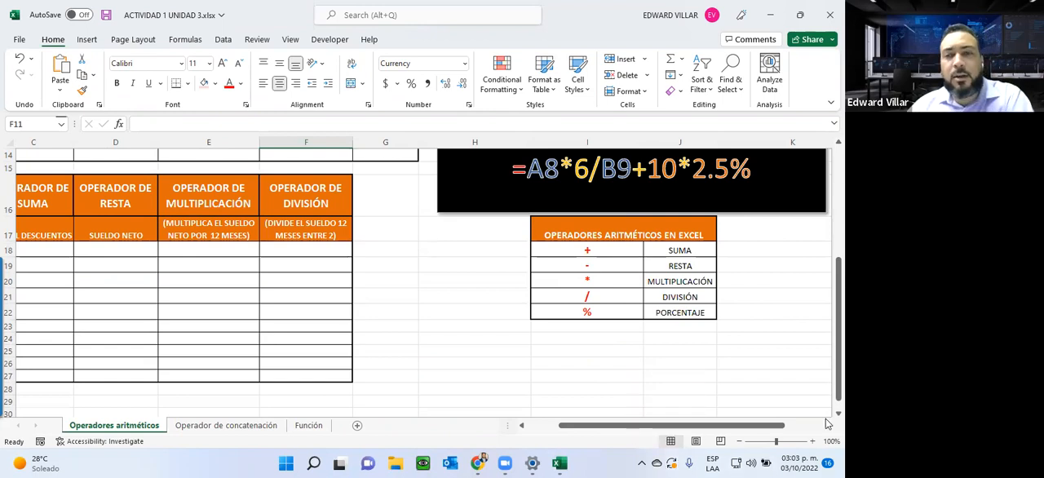
scroll(318, 290, up, 5)
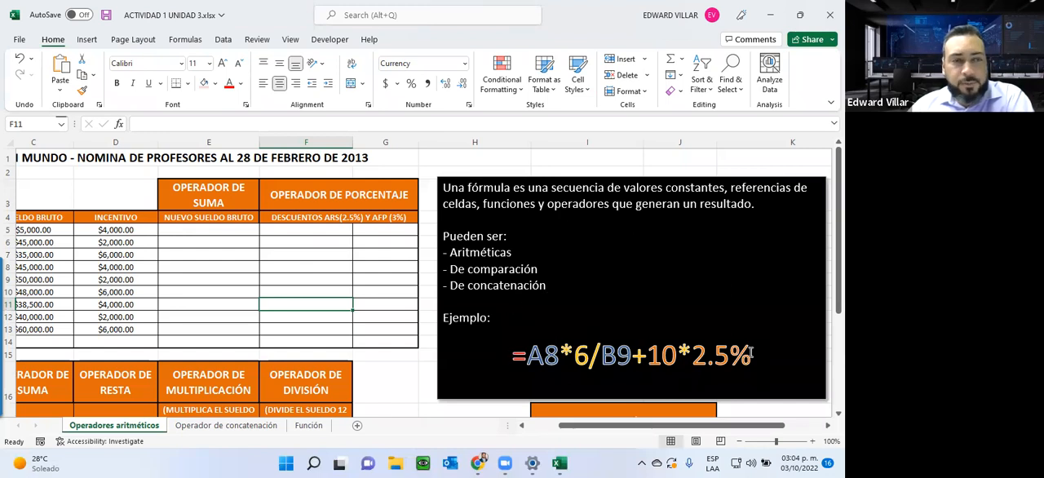
drag(638, 426, 469, 428)
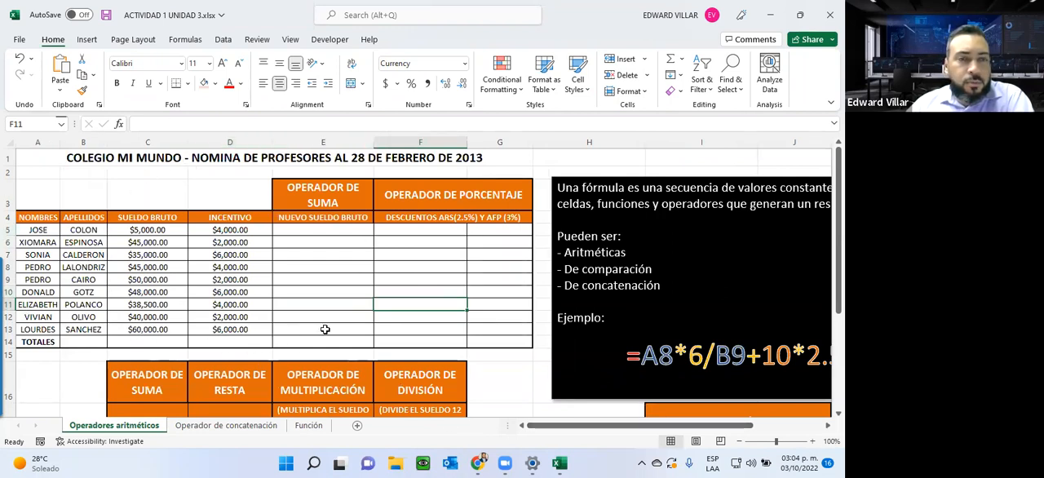
scroll(325, 329, down, 2)
scroll(325, 329, up, 2)
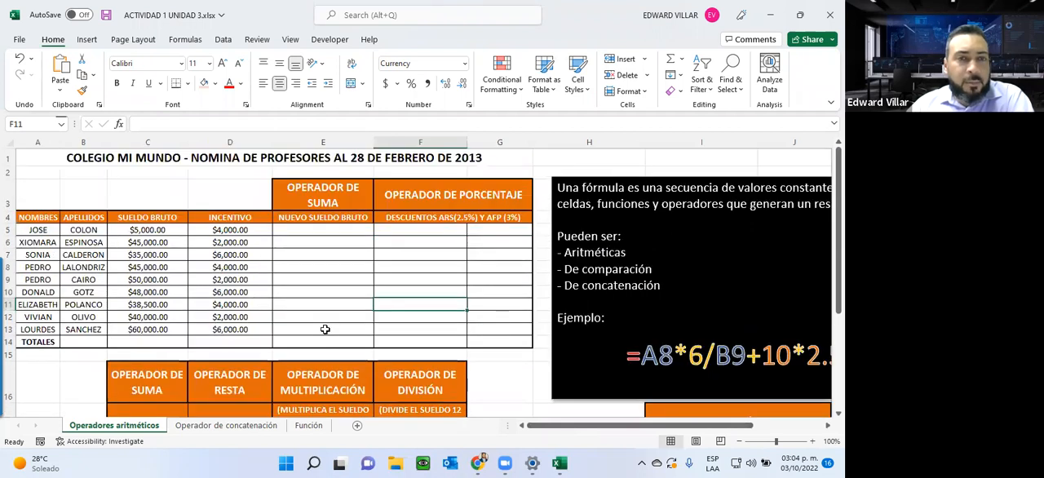
Step: Examine the payroll's suma, porcentaje, resta and multiplicación operator headings and the empty columns under the upper ones
click(298, 193)
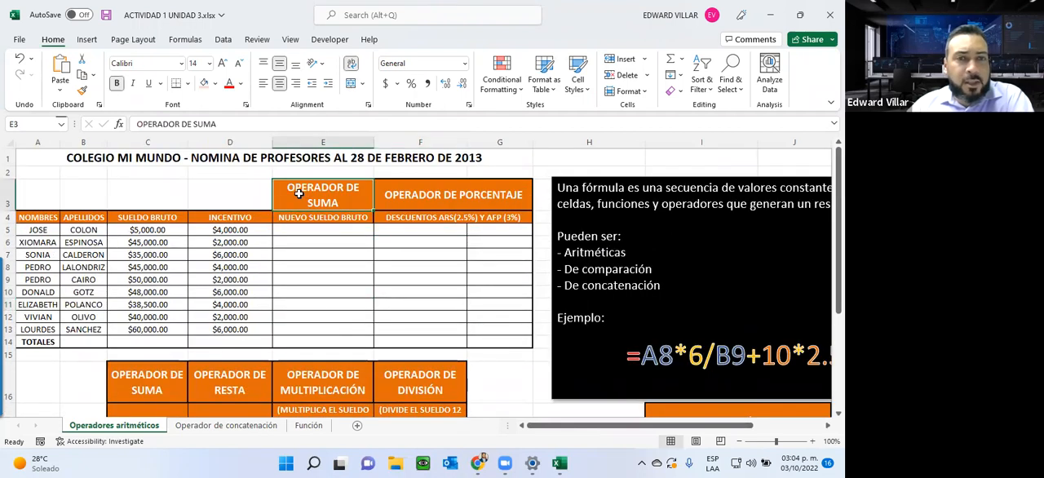
click(336, 228)
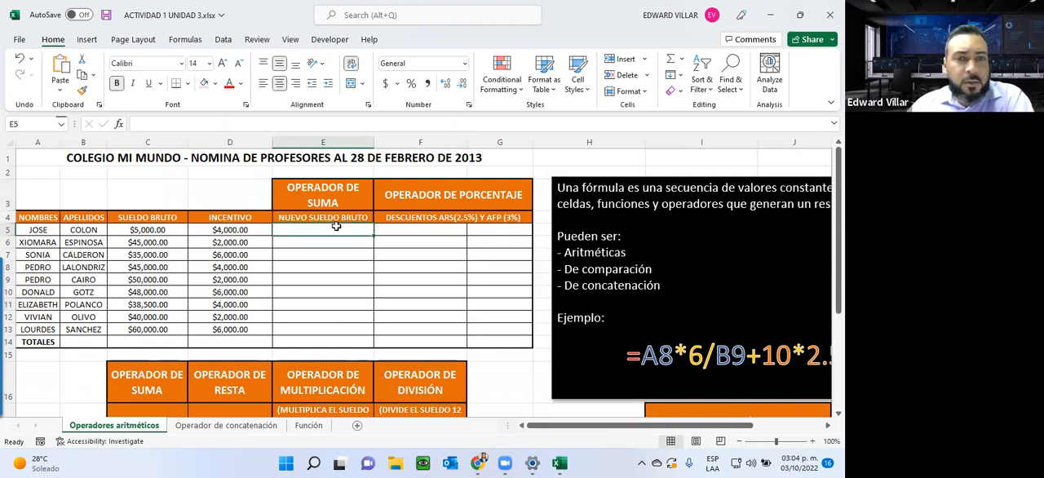
click(422, 234)
click(502, 234)
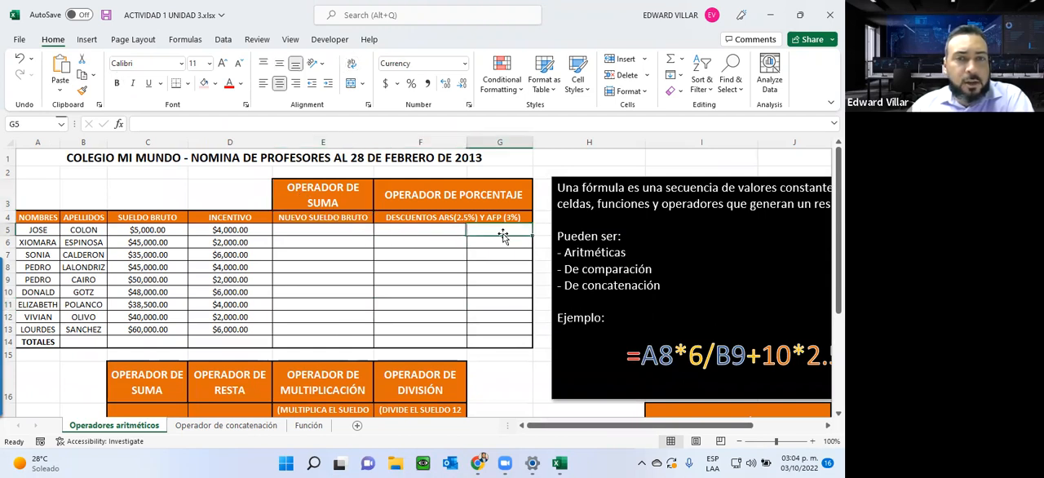
click(340, 199)
click(422, 194)
click(163, 372)
click(233, 372)
click(319, 373)
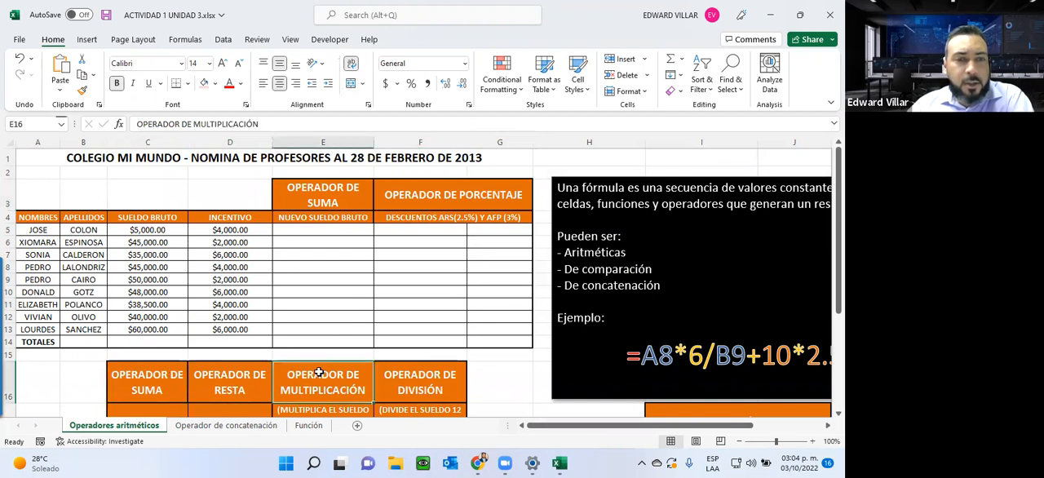
Step: Calculate the first professor's Nuevo Sueldo Bruto in E5 with the formula =C5+D5
click(296, 230)
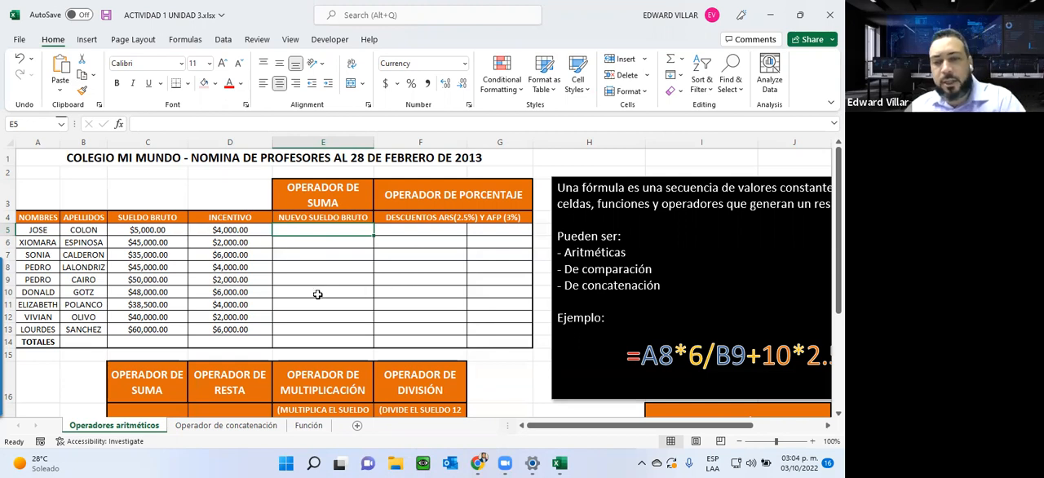
text(=)
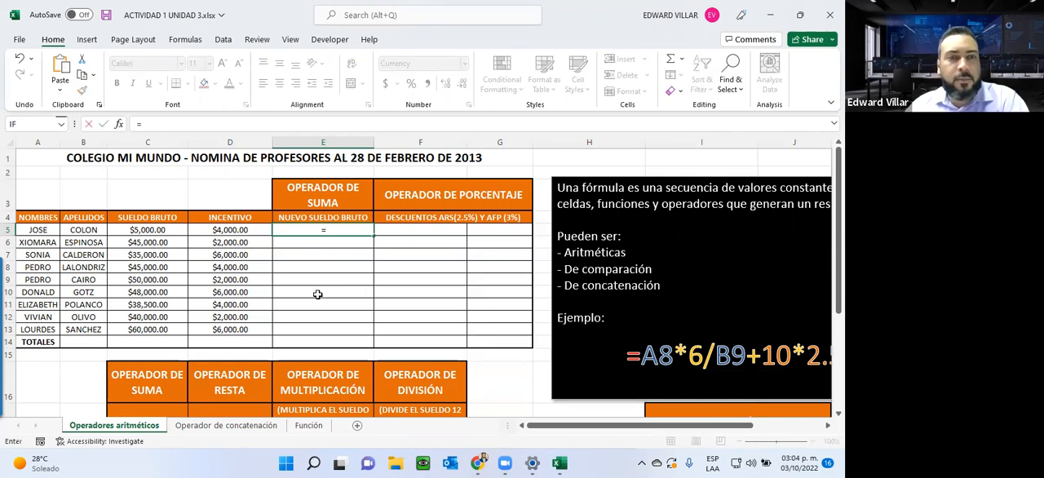
click(179, 234)
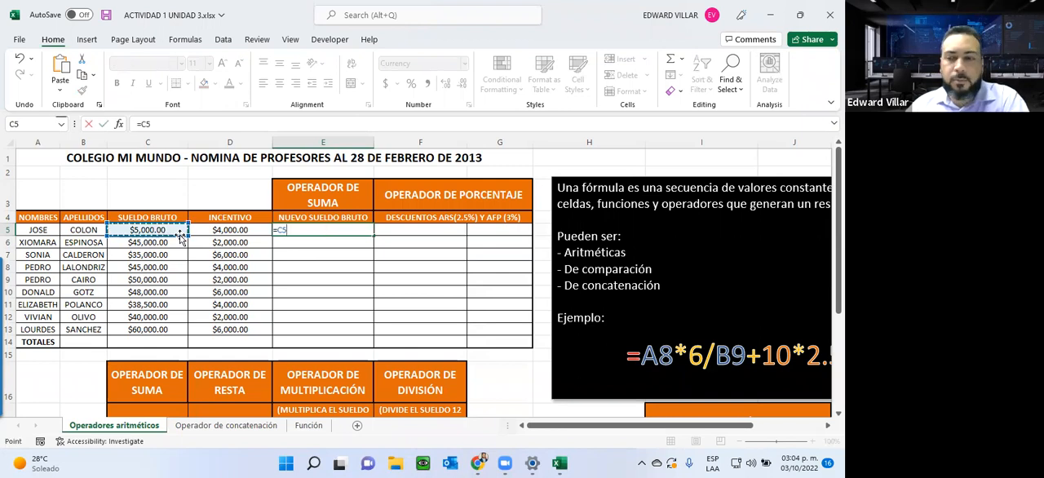
text(+)
click(222, 229)
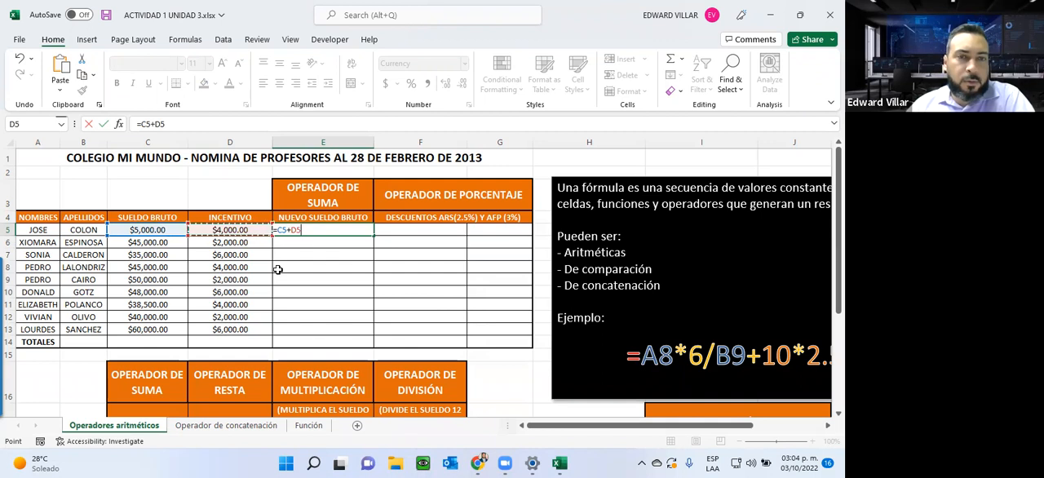
key(Return)
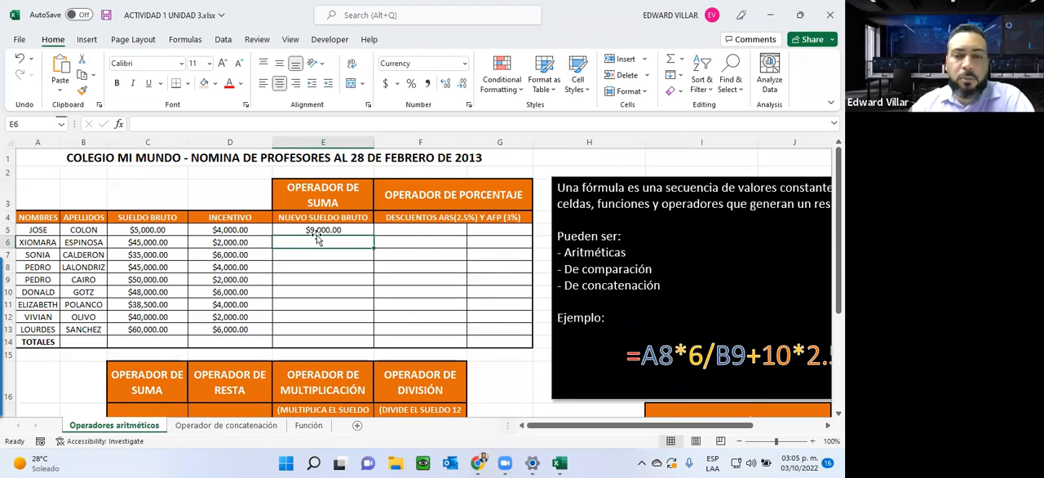
Step: Enter =C6+D6 in E6 for the second professor's Nuevo Sueldo Bruto and fill the formula down to E13
text(=)
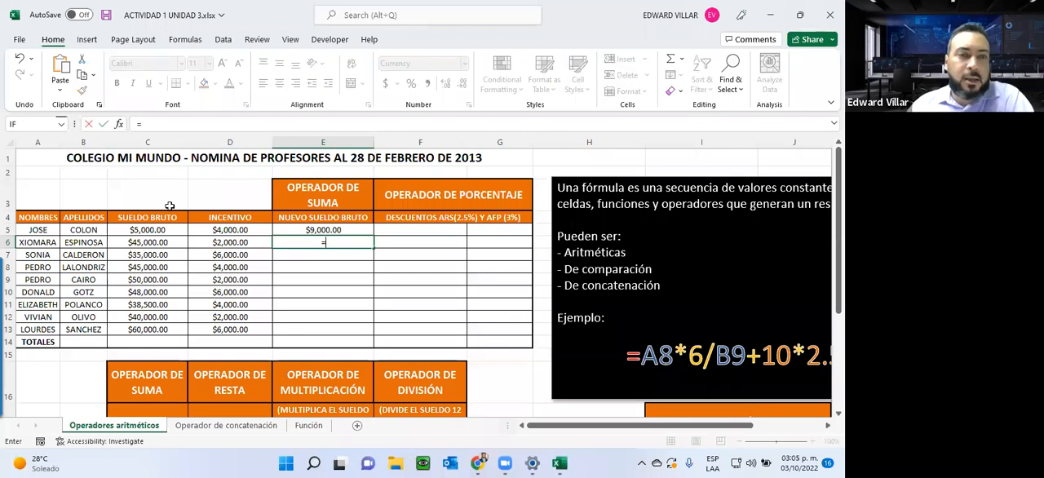
click(161, 242)
text(+)
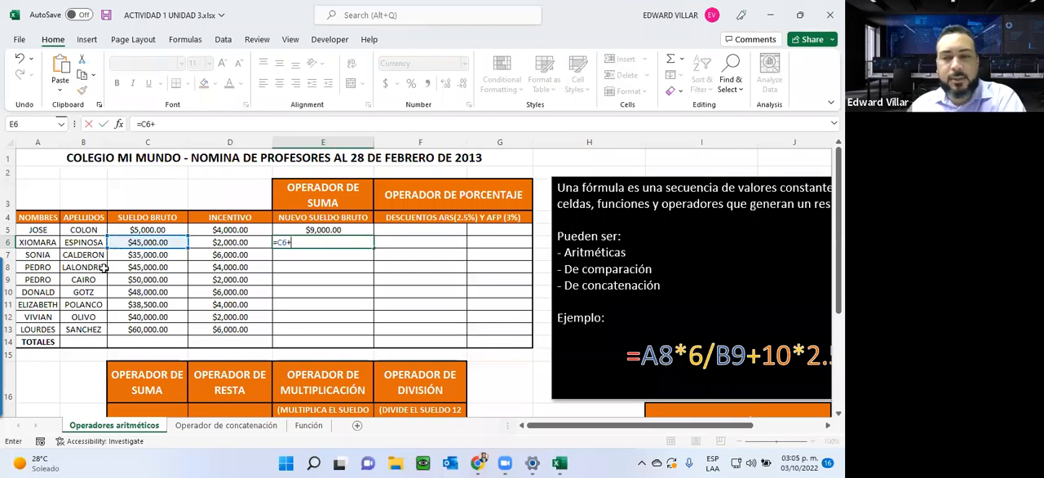
click(218, 242)
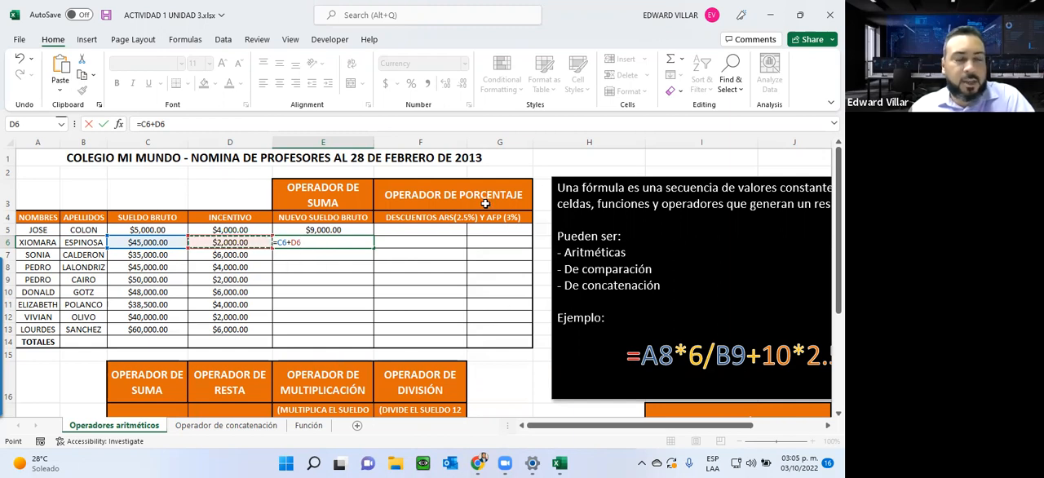
key(Return)
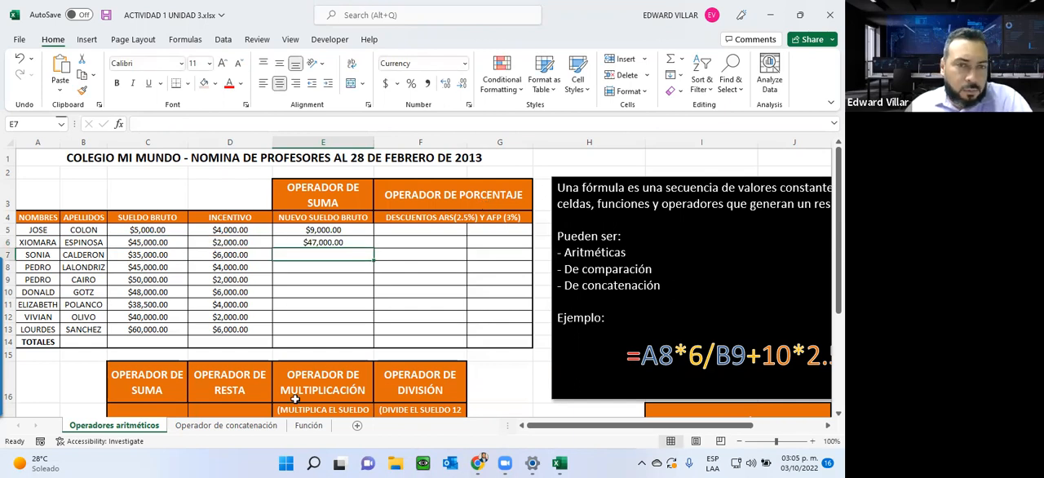
click(299, 243)
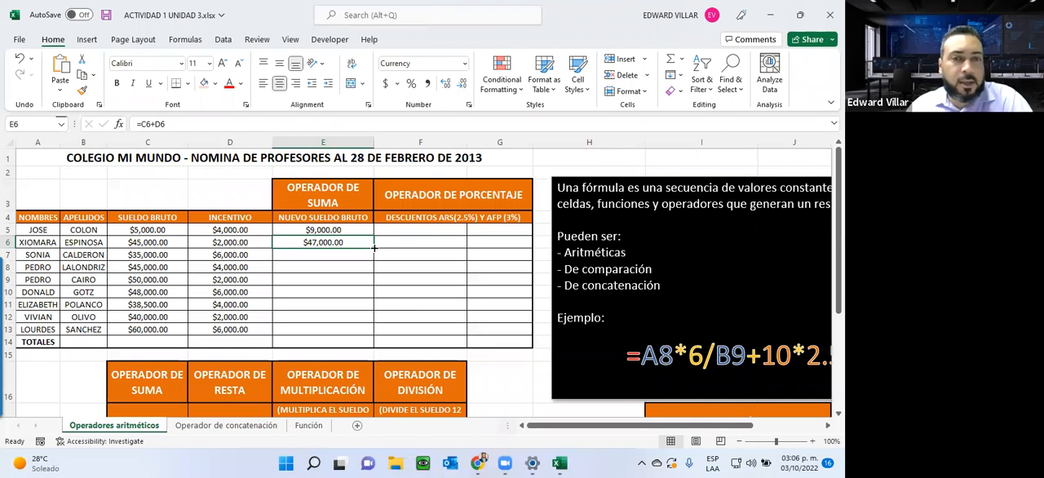
drag(374, 247, 360, 338)
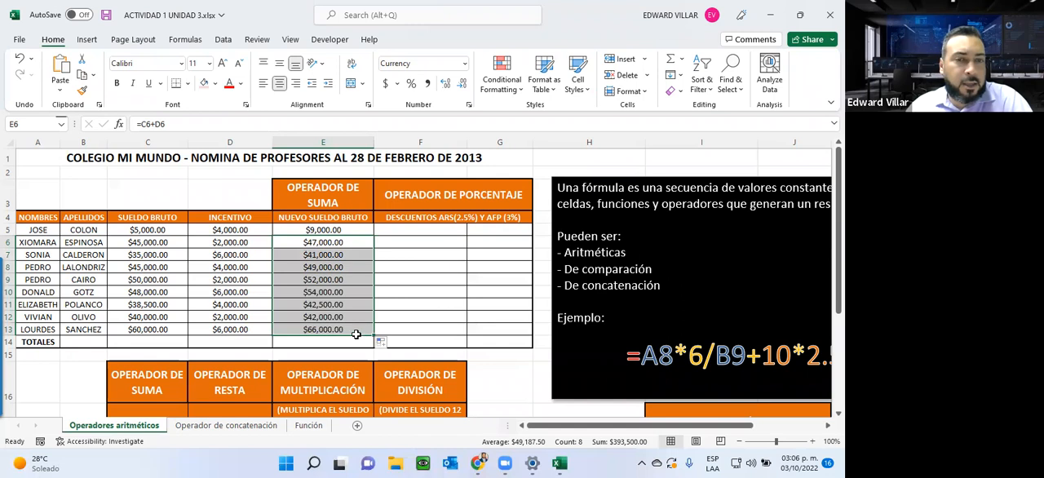
Step: Inspect the copied sum formulas in E8, E11 and E13 and leave them as they are
double_click(345, 265)
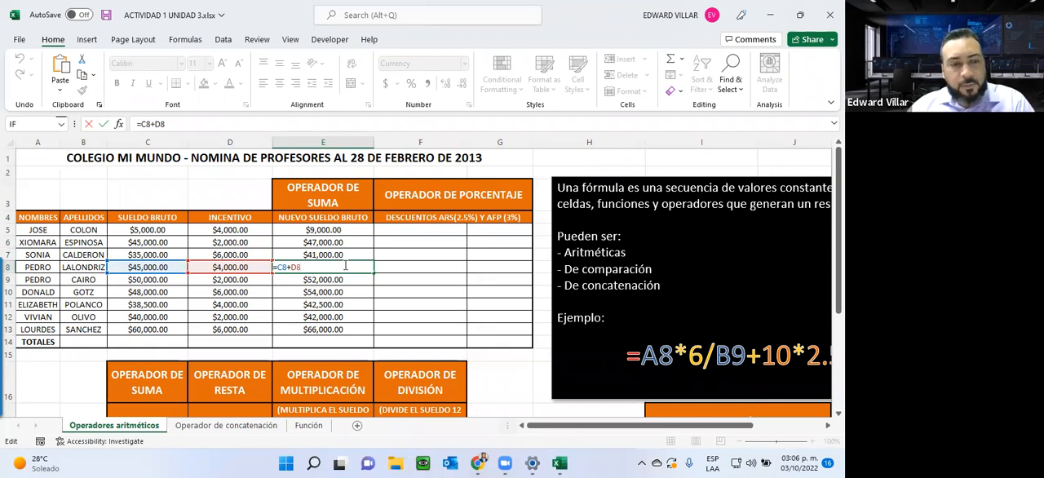
key(ctrl+Return)
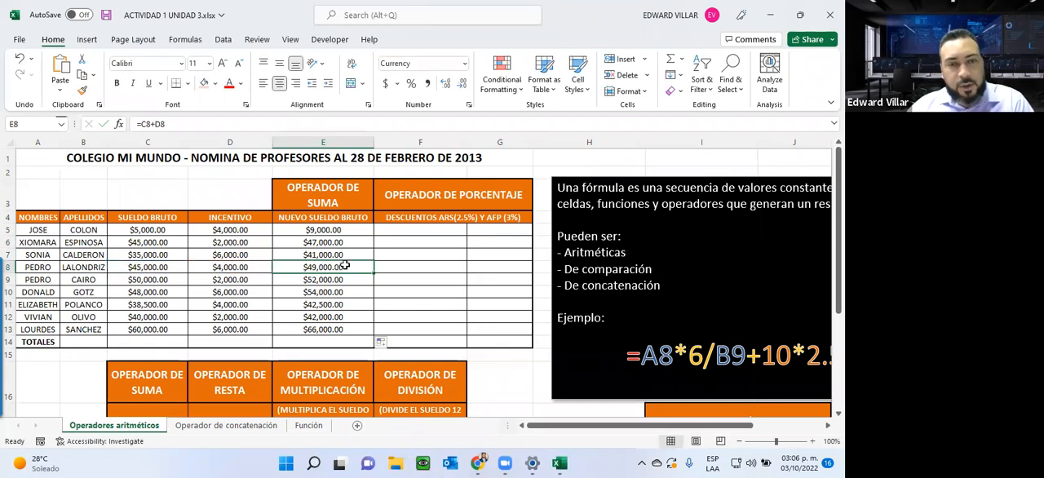
double_click(327, 304)
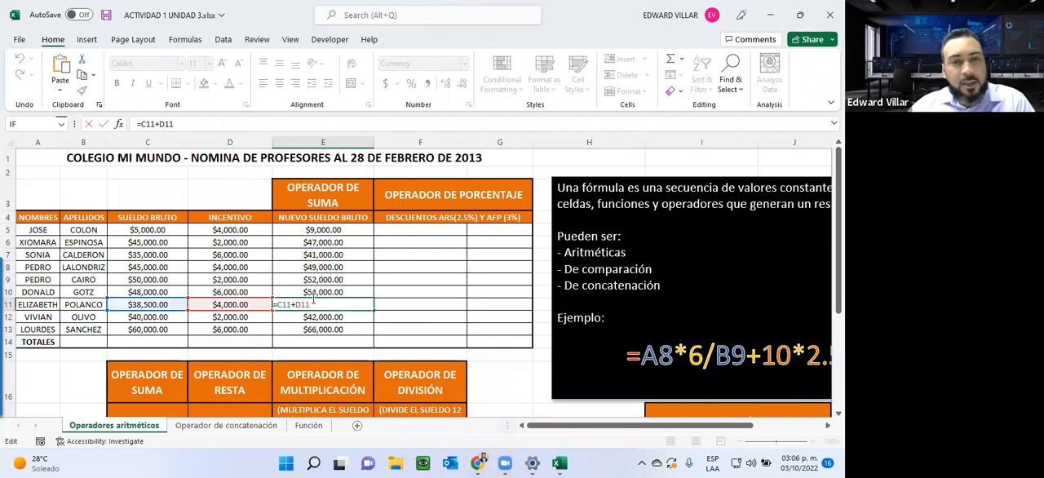
drag(313, 305, 272, 305)
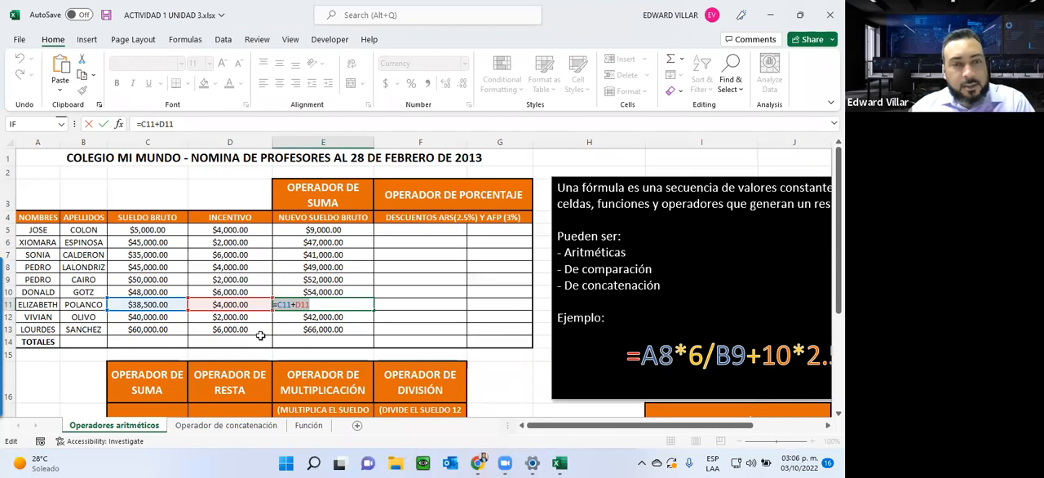
key(Escape)
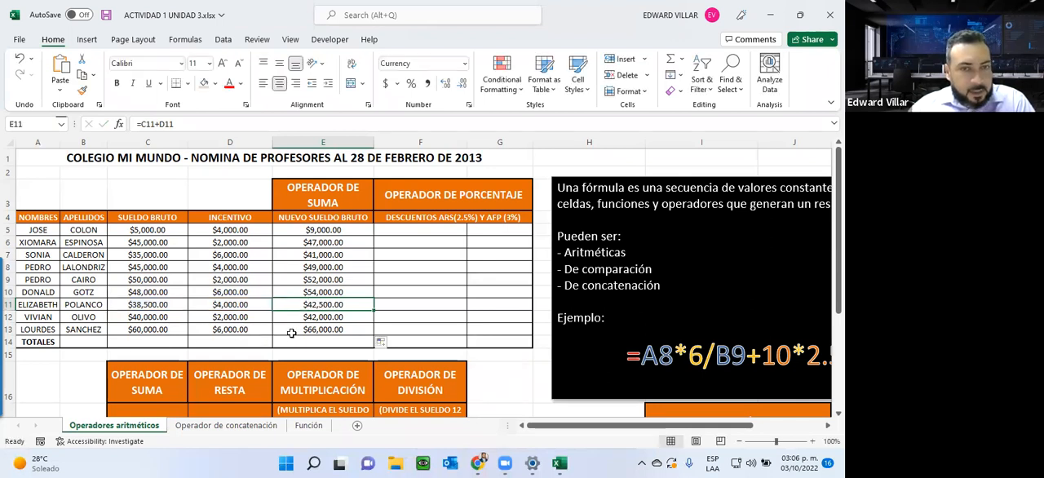
click(339, 330)
double_click(339, 330)
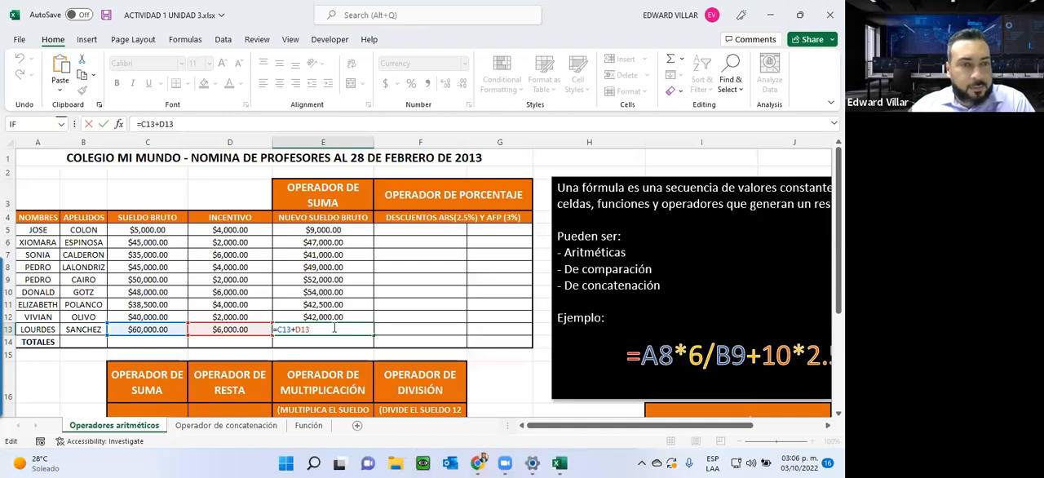
key(ctrl+Return)
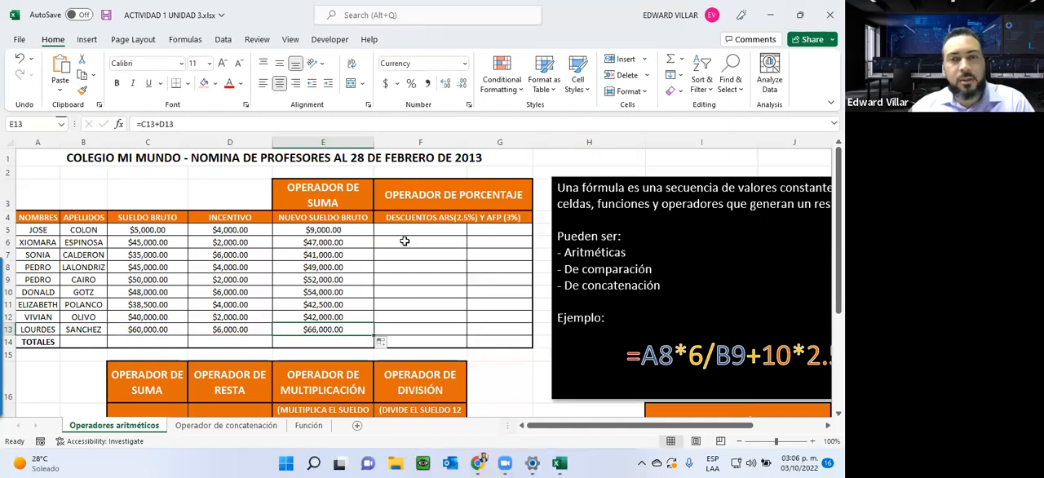
Step: Calculate the first professor's ARS discount in F5 with the formula =E5*2.5%
click(416, 233)
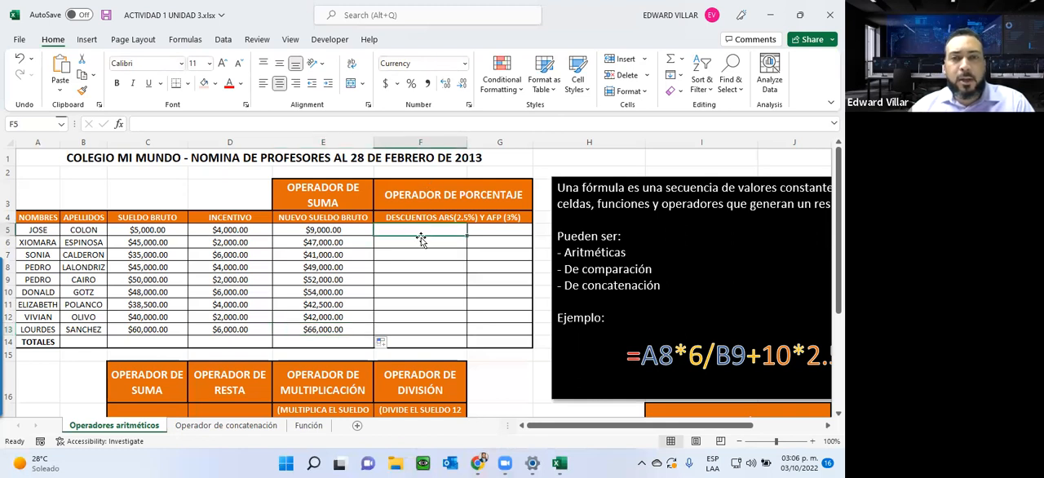
text(=)
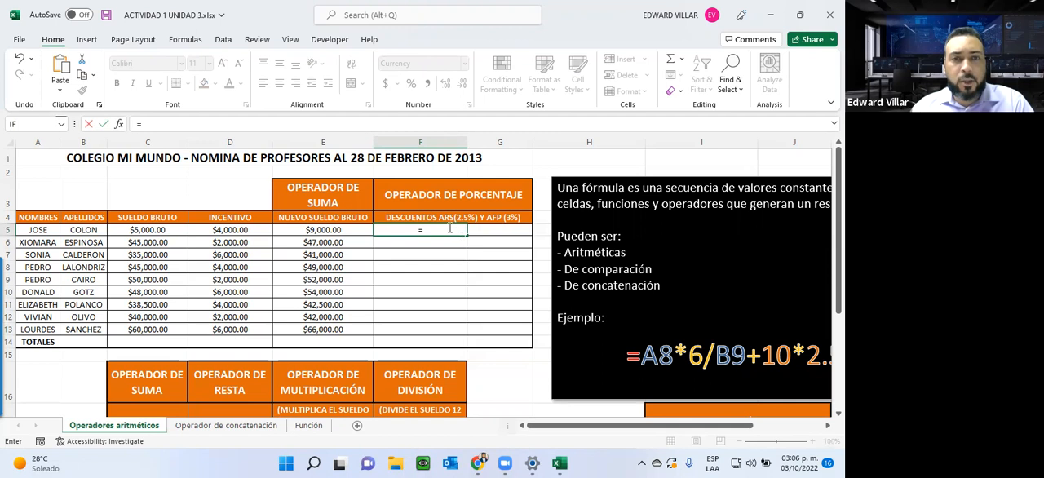
click(306, 232)
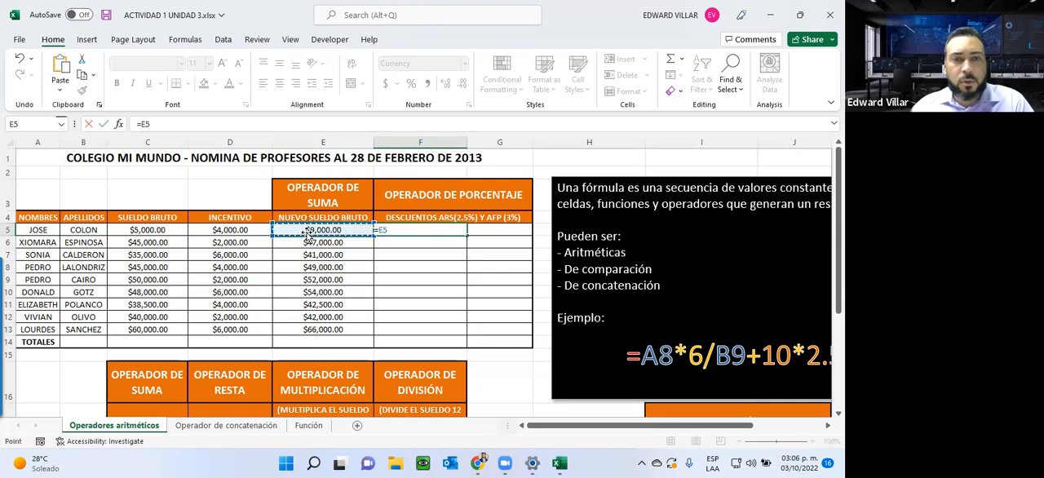
text(*)
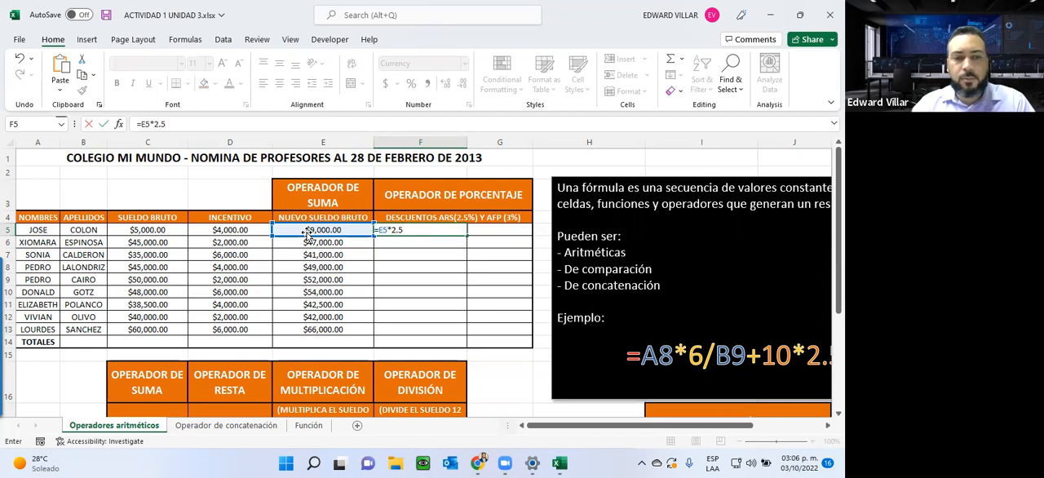
key(Return)
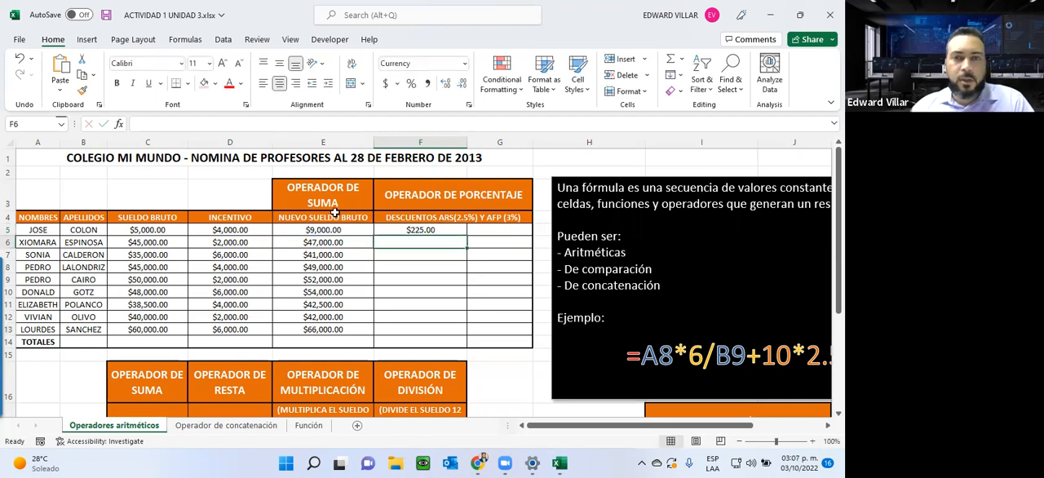
Step: Fill the ARS discount formula from F5 down to F13 and check the copied formula in F13
click(407, 230)
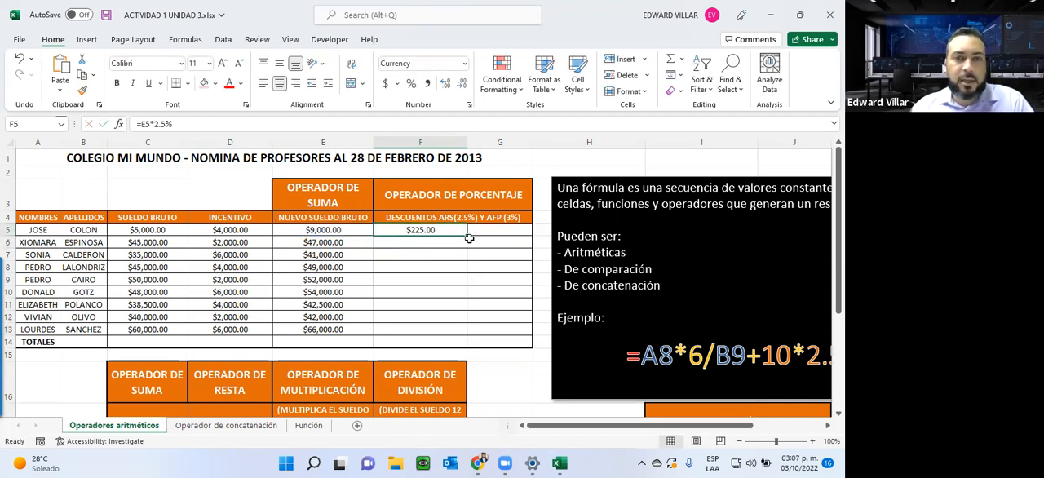
drag(469, 235, 461, 326)
double_click(416, 330)
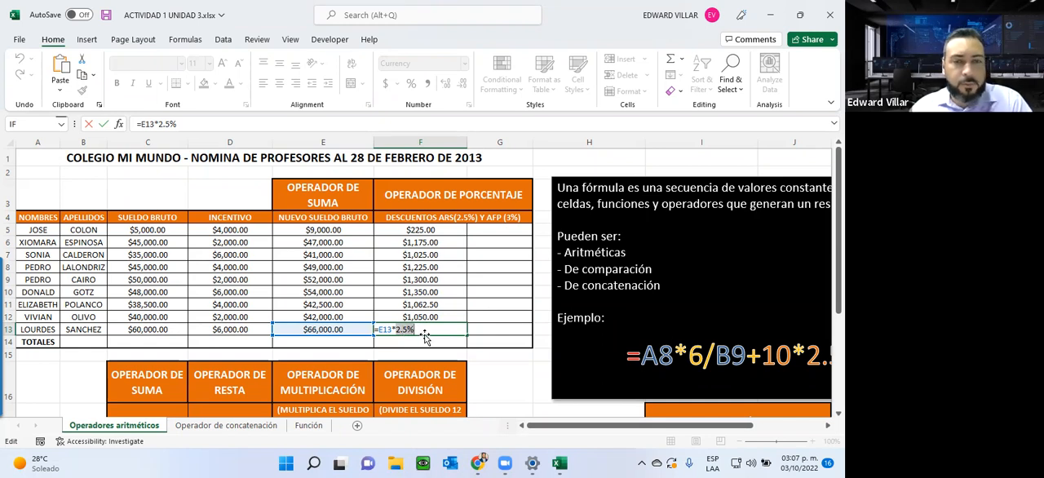
key(Return)
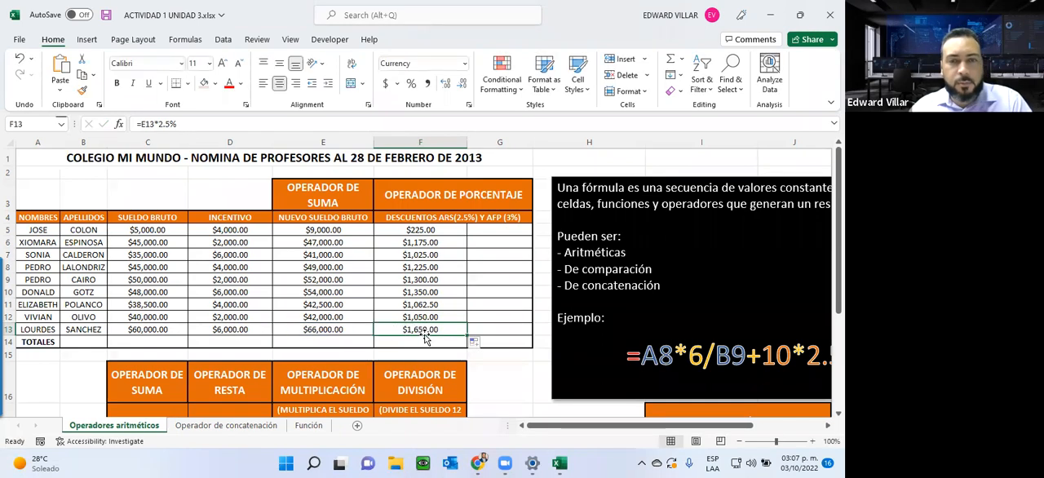
Step: Calculate the first professor's AFP discount in G5 with the formula =E5*3%
click(488, 230)
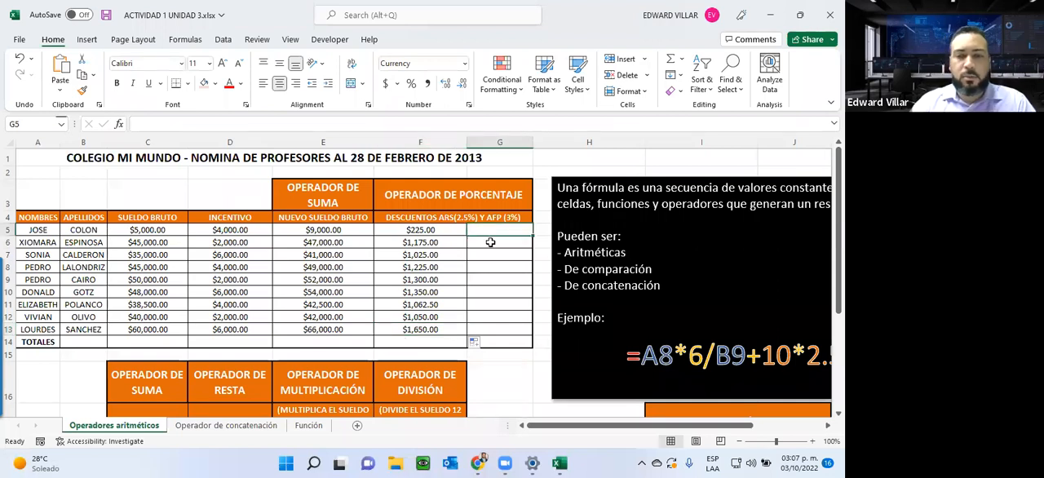
text(=)
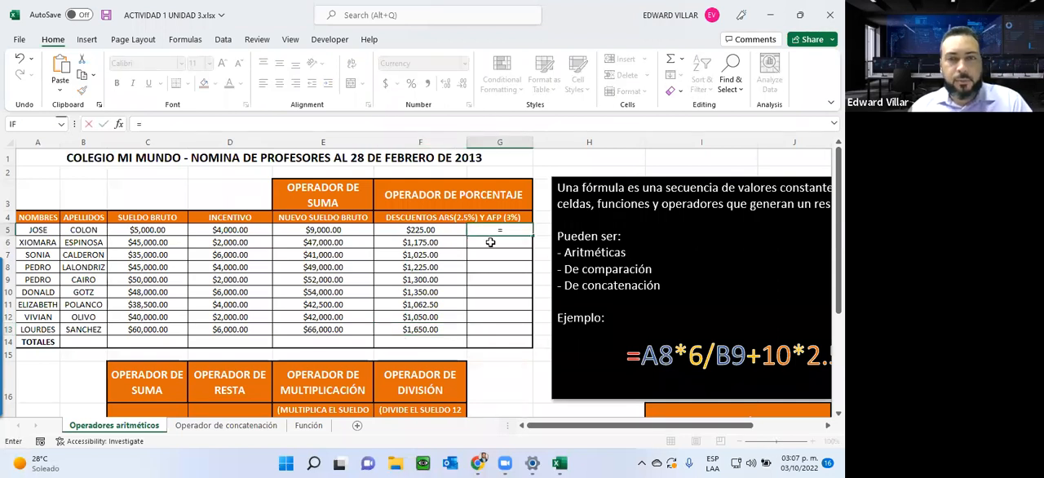
click(336, 230)
text(*)
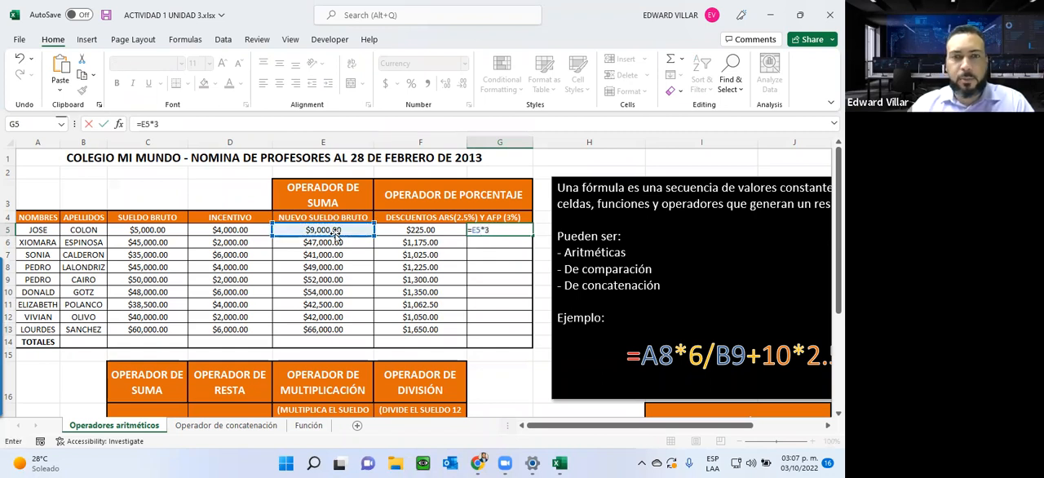
key(Return)
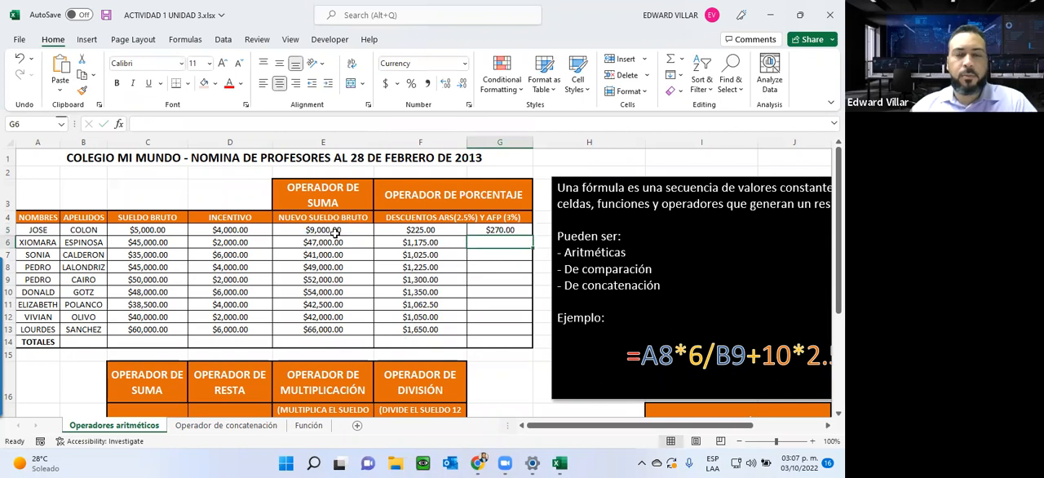
Step: Fill the AFP discount formula from G5 down to G13
click(506, 229)
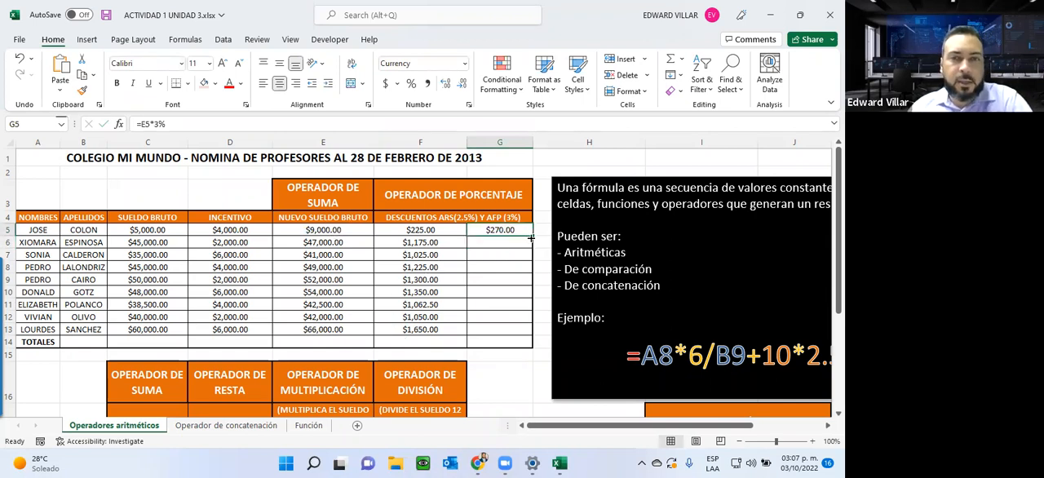
drag(531, 234, 530, 334)
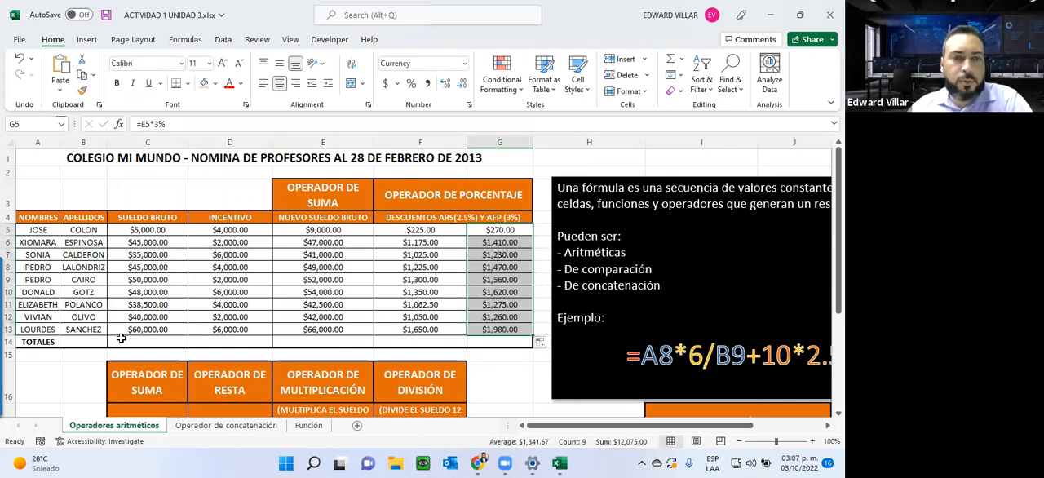
click(507, 279)
Step: Total the Sueldo Bruto column in C14 with AutoSum over C5:C13 and check the range in its SUM formula
drag(121, 230, 128, 341)
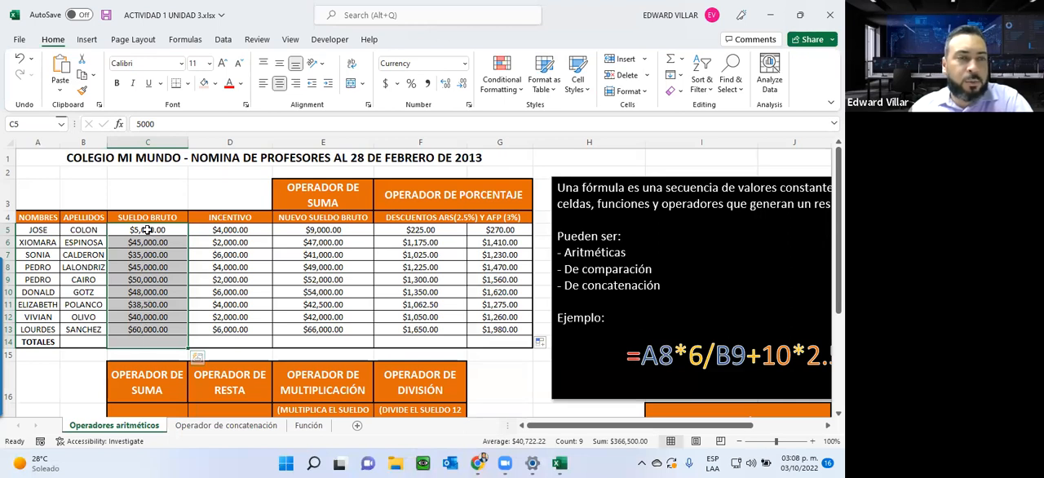
click(667, 63)
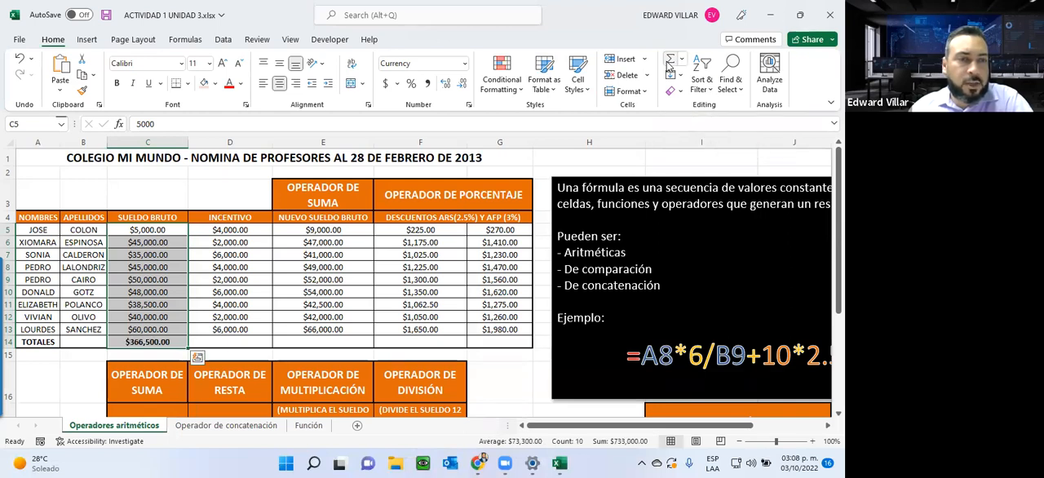
click(160, 342)
double_click(160, 342)
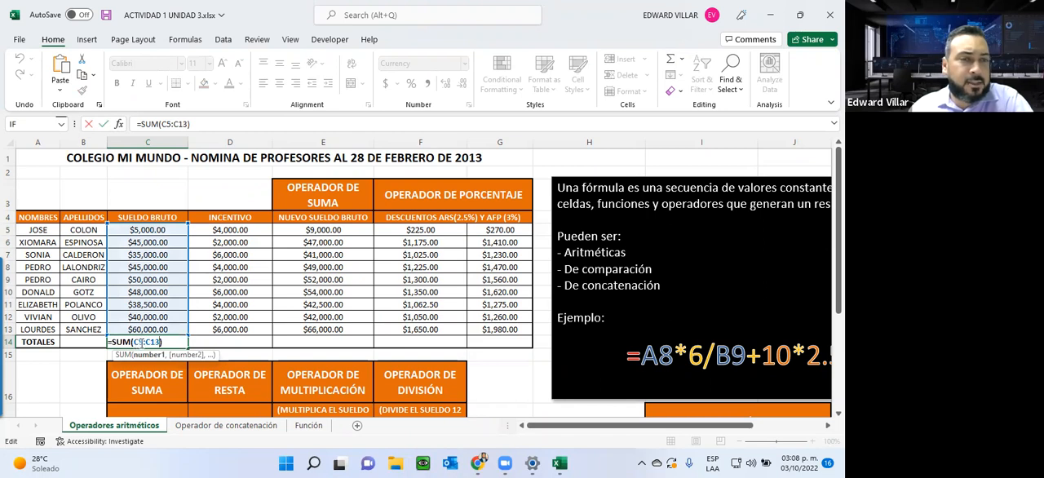
drag(146, 343, 143, 348)
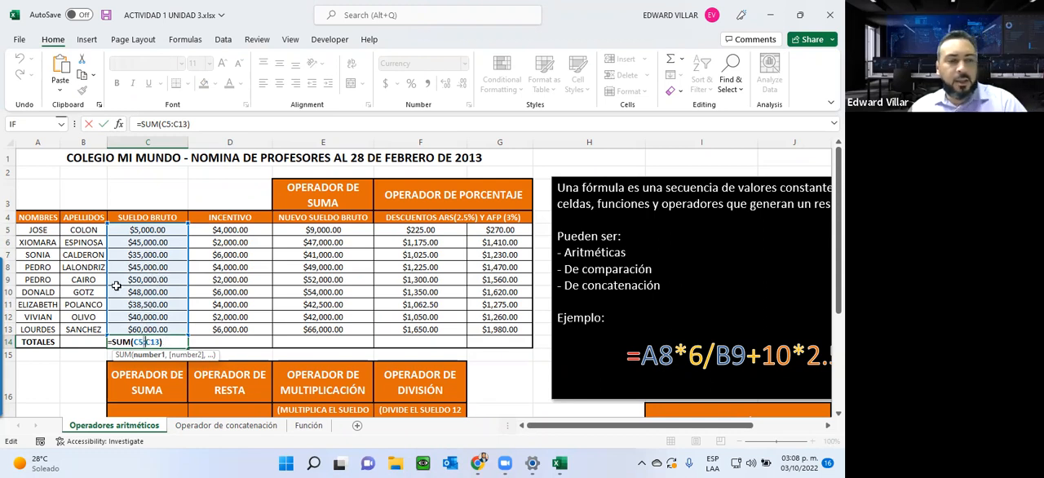
key(ctrl+Return)
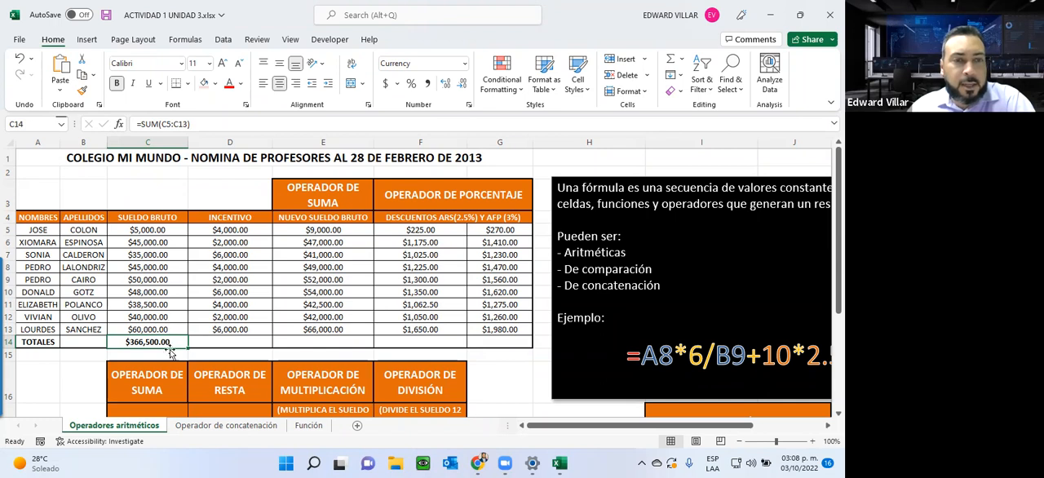
Step: Fill the total formula from C14 across to G14 and check the copied SUM formulas in D14 through G14
drag(188, 349, 512, 340)
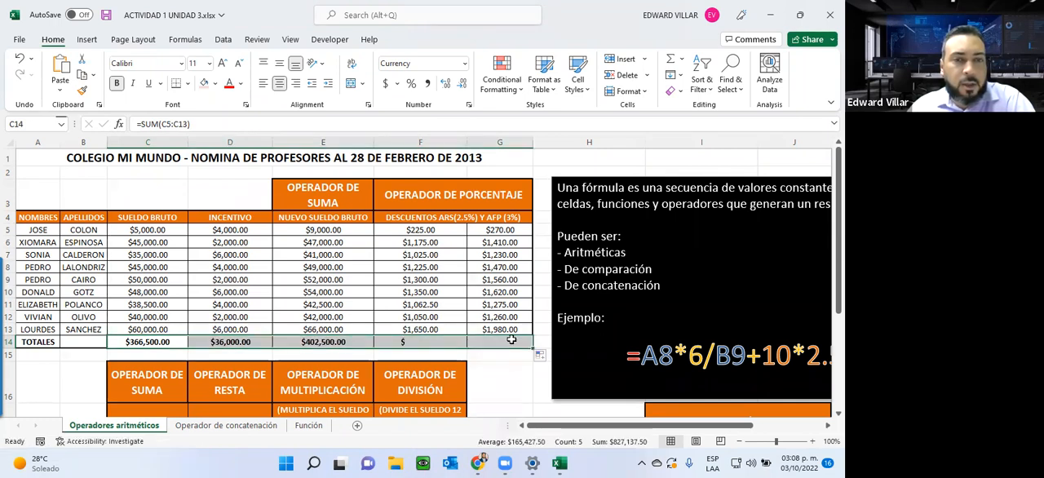
double_click(233, 344)
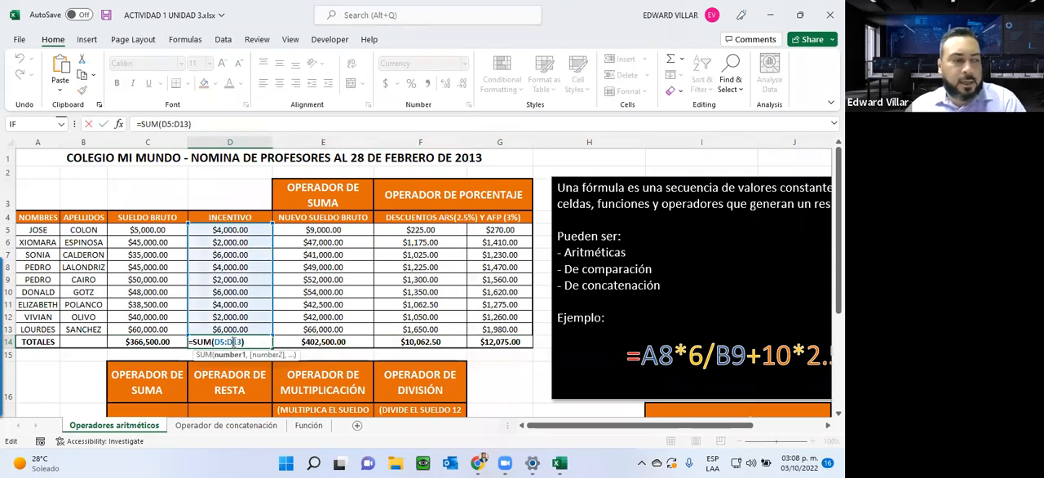
key(Escape)
double_click(352, 343)
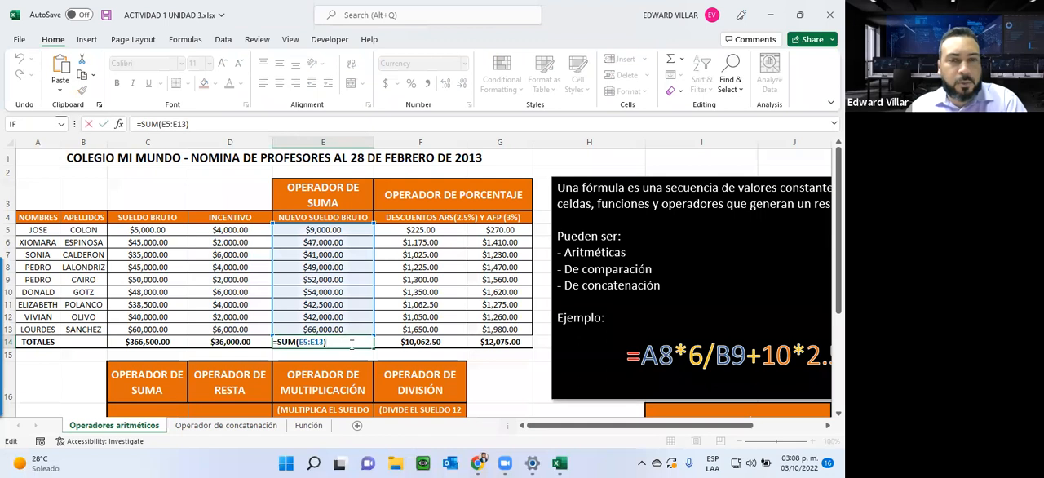
key(Escape)
double_click(392, 342)
key(Escape)
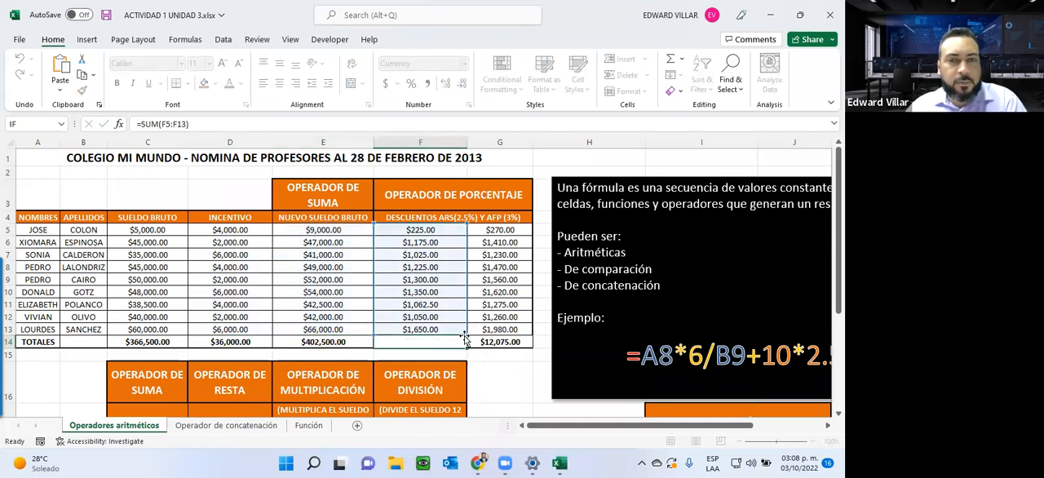
double_click(487, 340)
key(Escape)
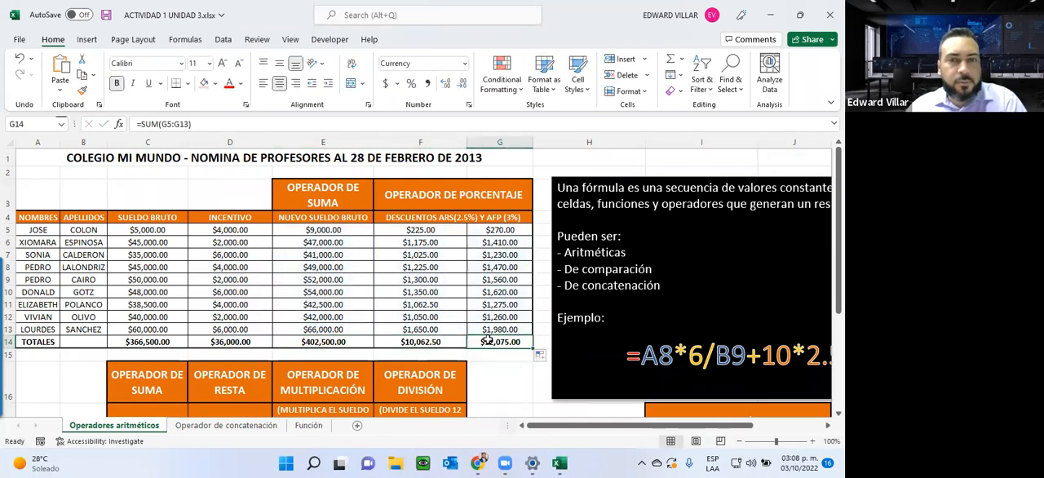
Step: Review the second table's suma, resta, multiplicación and división headings together with the payroll table above it
scroll(481, 342, down, 2)
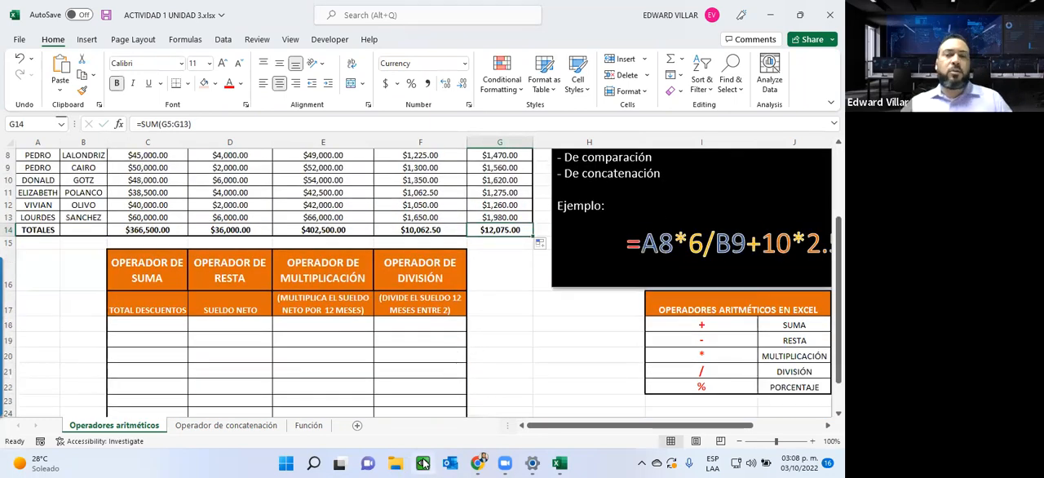
scroll(197, 355, down, 1)
scroll(195, 347, down, 1)
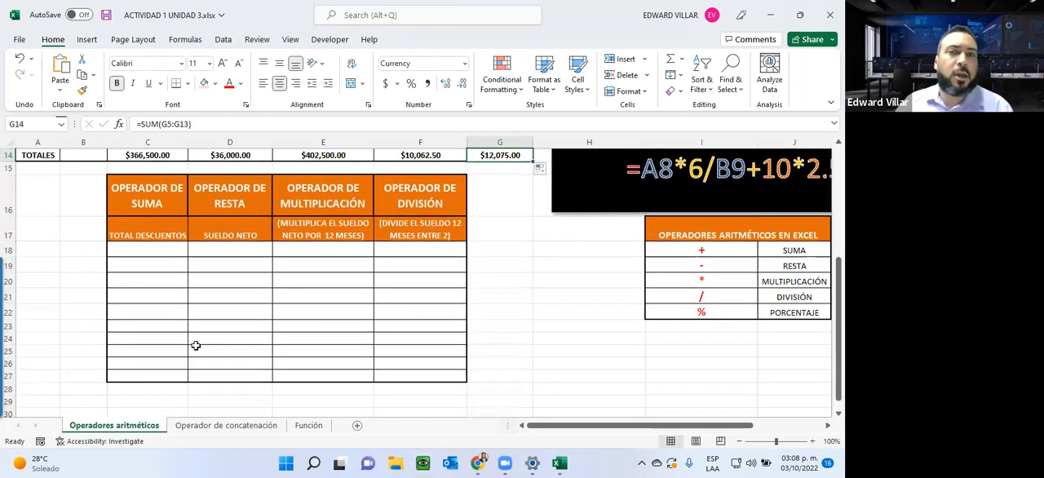
click(152, 199)
click(227, 198)
click(318, 192)
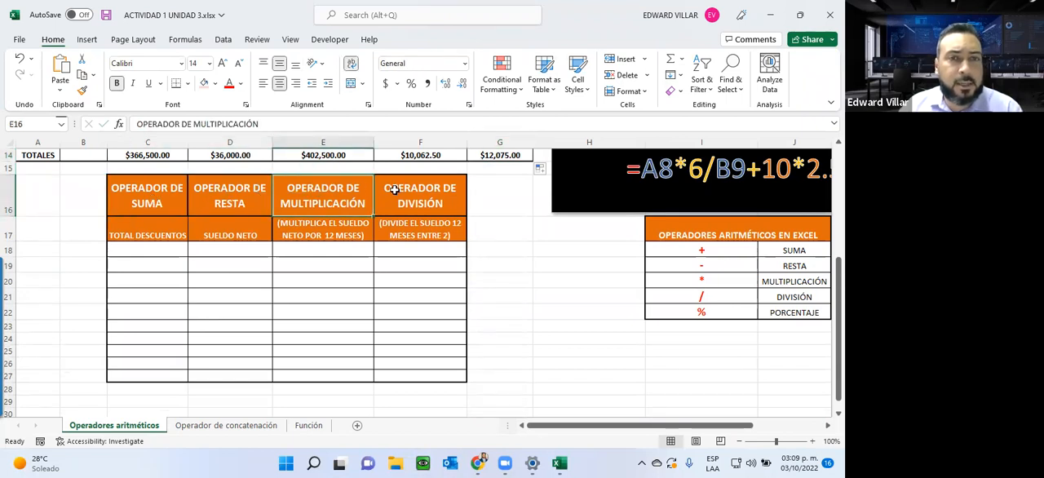
click(405, 189)
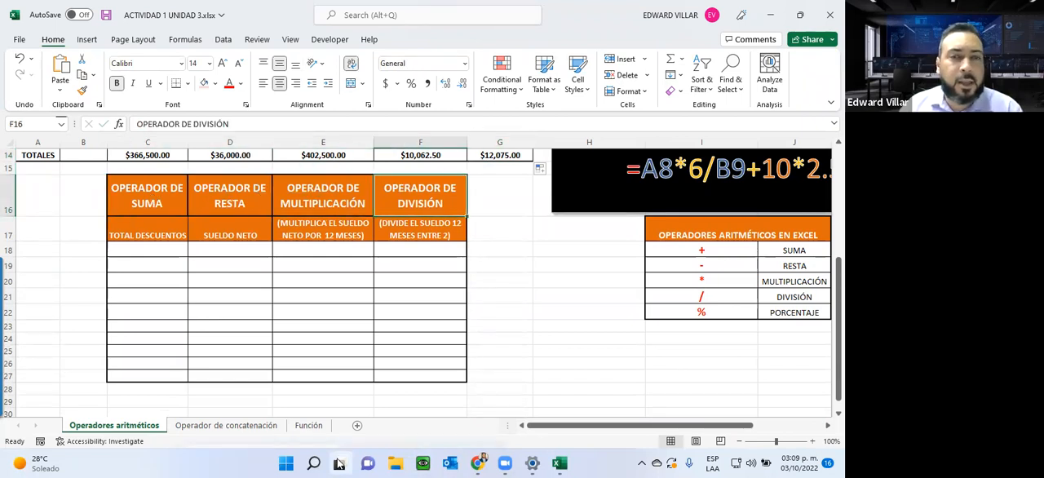
scroll(112, 245, up, 5)
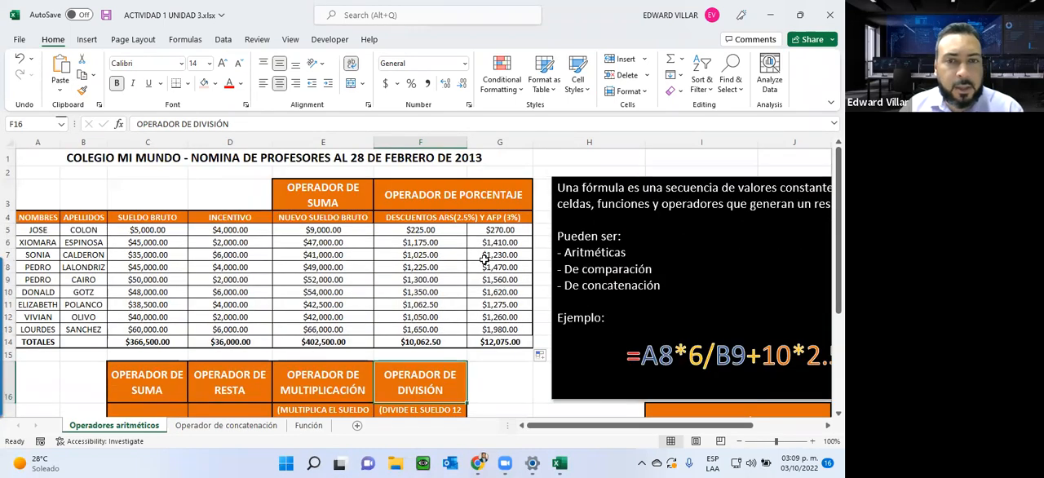
scroll(366, 341, down, 5)
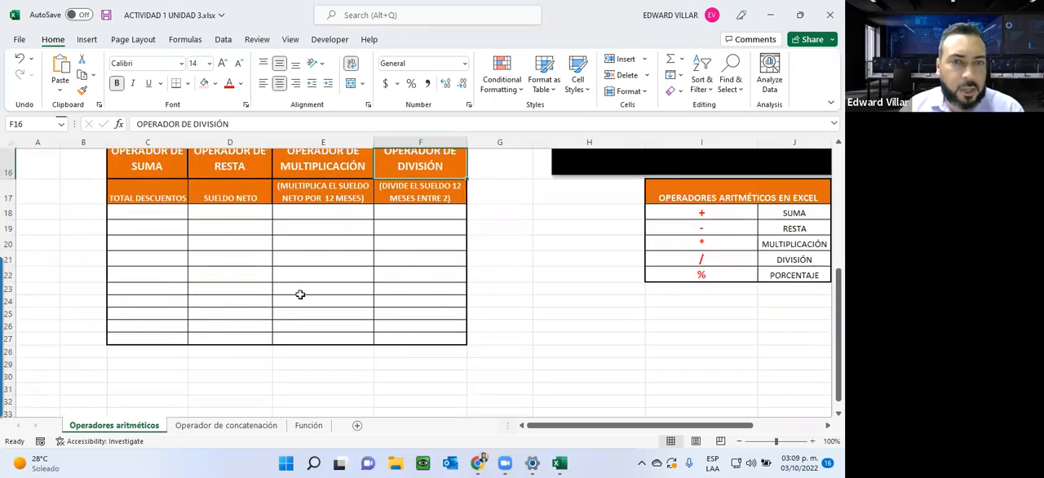
scroll(279, 392, up, 4)
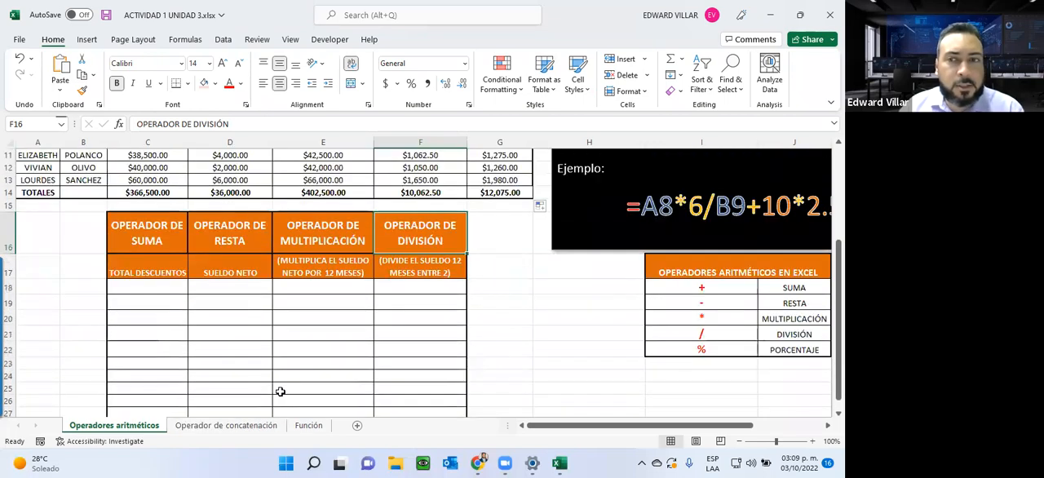
scroll(331, 364, up, 1)
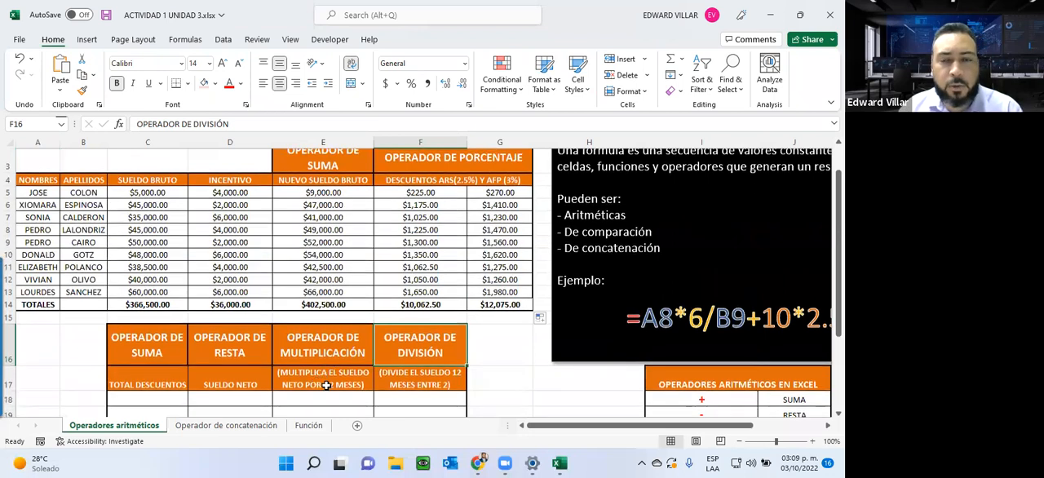
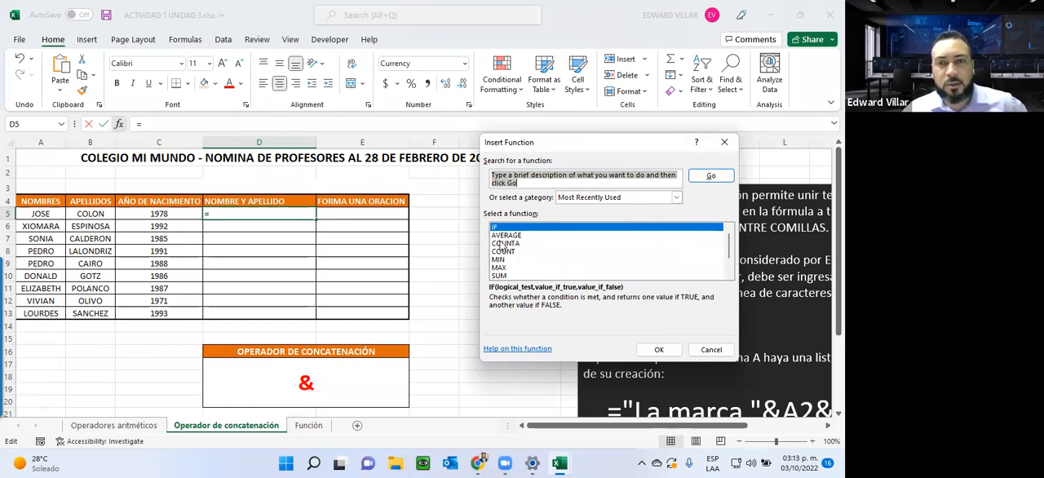
Step: Browse the Insert Function list, switching the category to All to look through the available functions
scroll(505, 234, down, 1)
scroll(505, 234, up, 1)
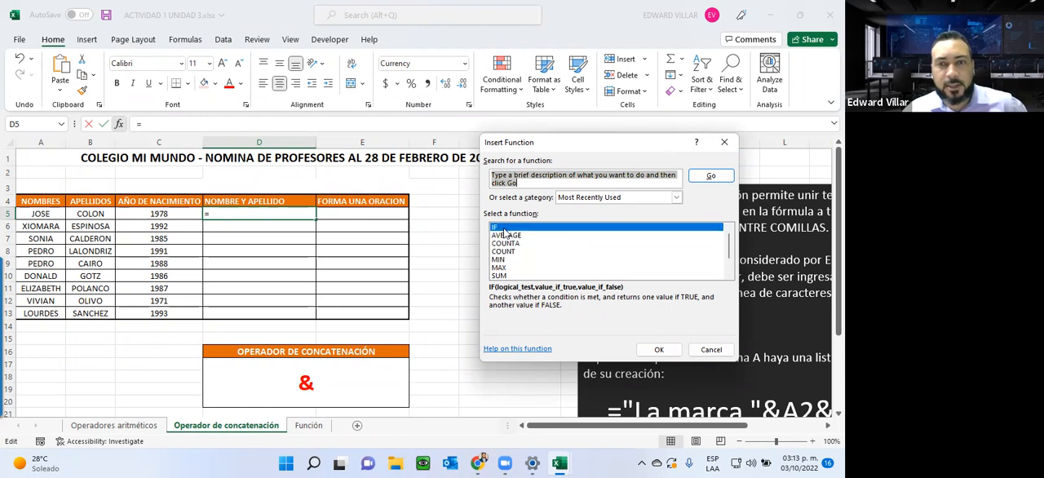
click(676, 198)
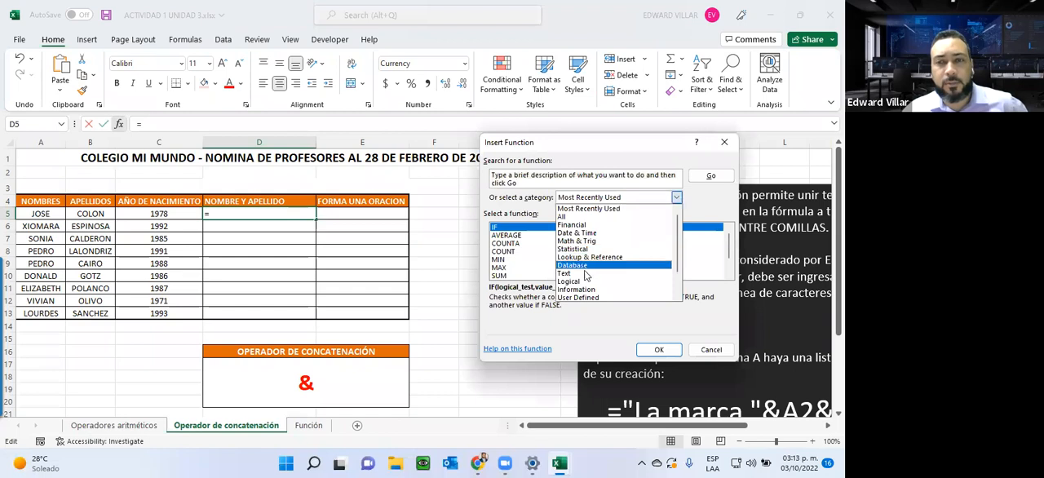
click(571, 218)
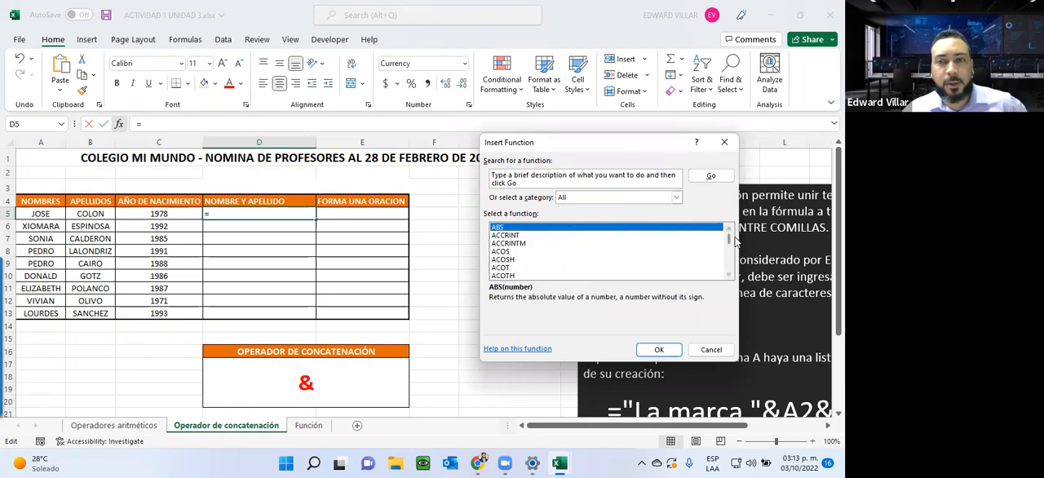
mouse_move(729, 242)
mouse_down()
mouse_move(725, 274)
mouse_move(728, 233)
mouse_up()
Step: Search the functions for "concat", compare the suggested functions and insert CONCATENATE into D5
drag(546, 185, 483, 173)
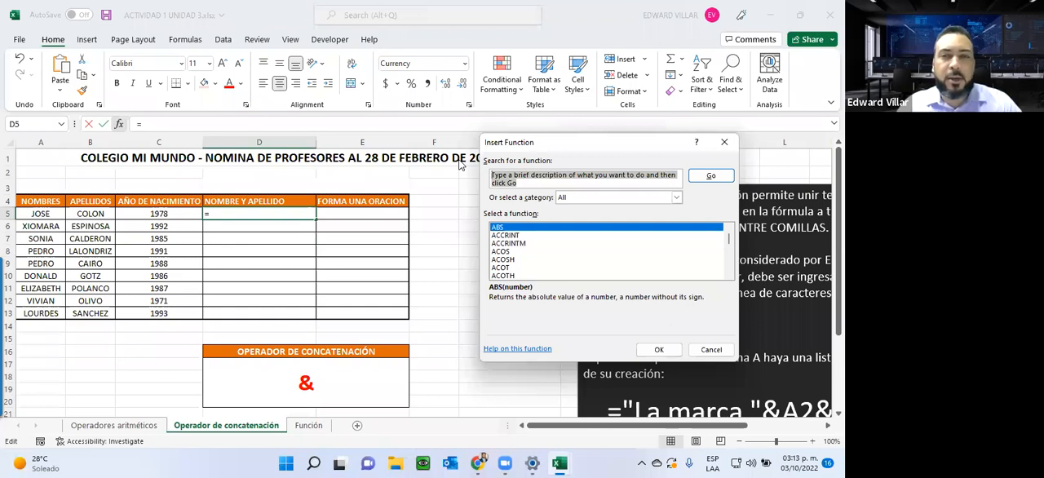
text(concat)
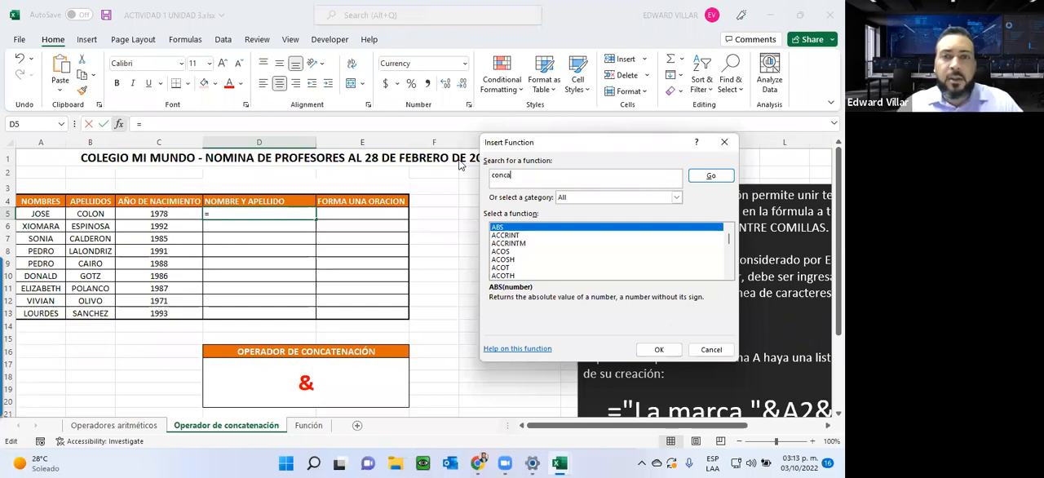
click(700, 181)
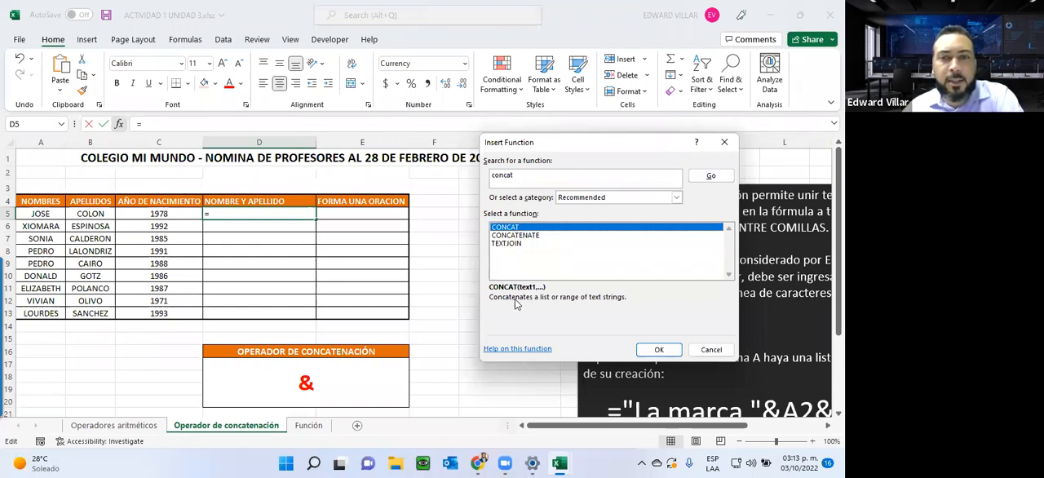
click(525, 235)
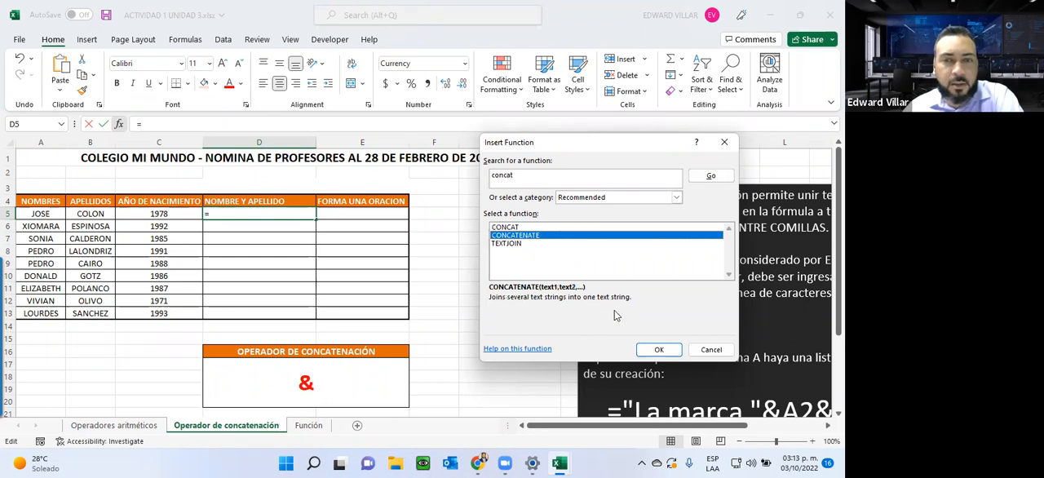
click(505, 244)
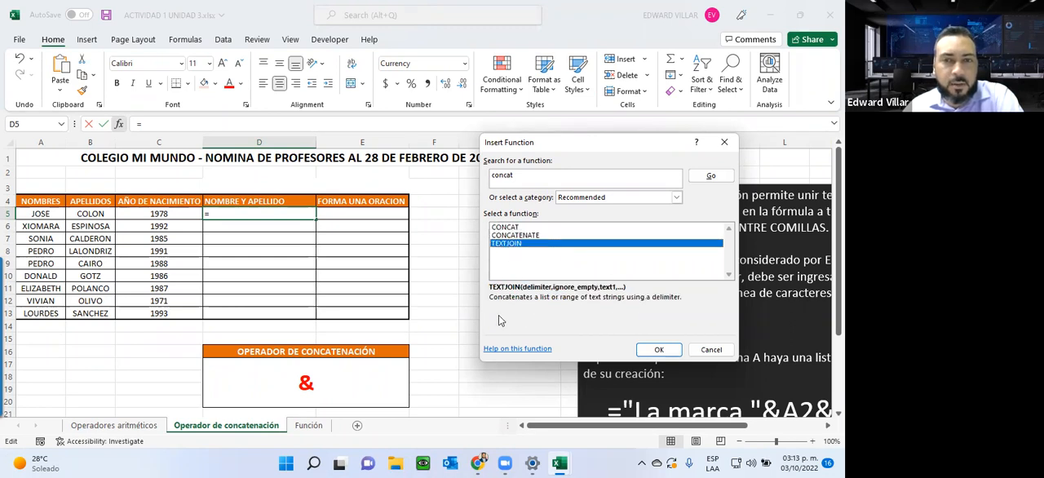
click(502, 236)
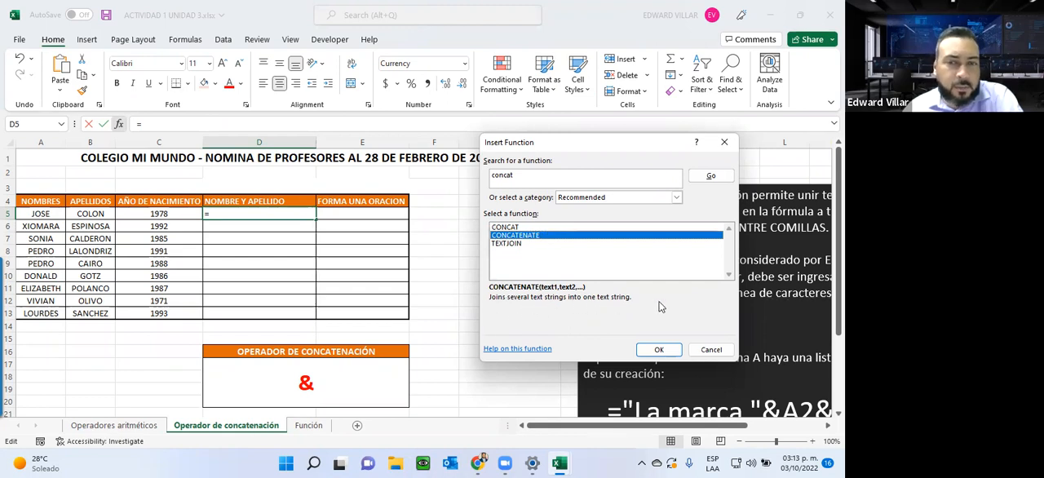
click(658, 350)
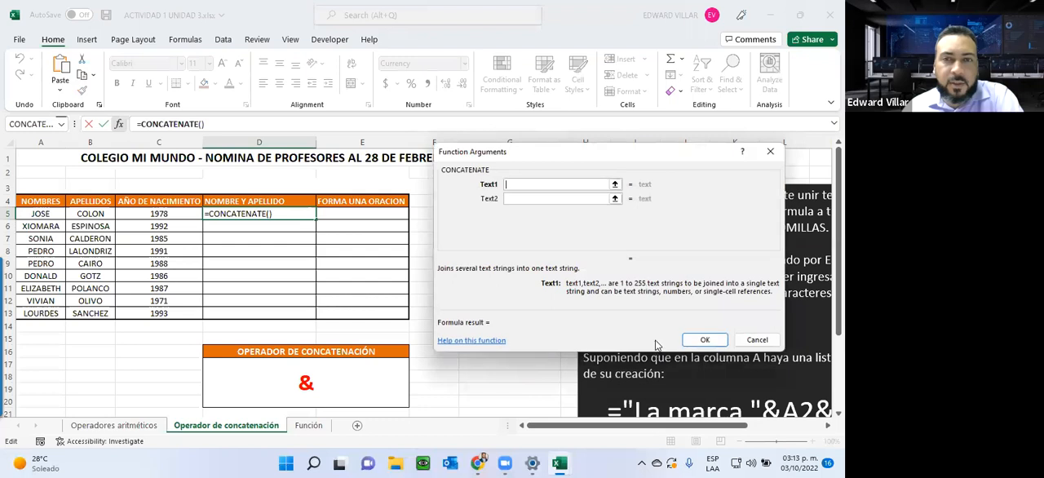
Step: Set CONCATENATE's Text1 argument to A5 and Text2 to B5
click(525, 188)
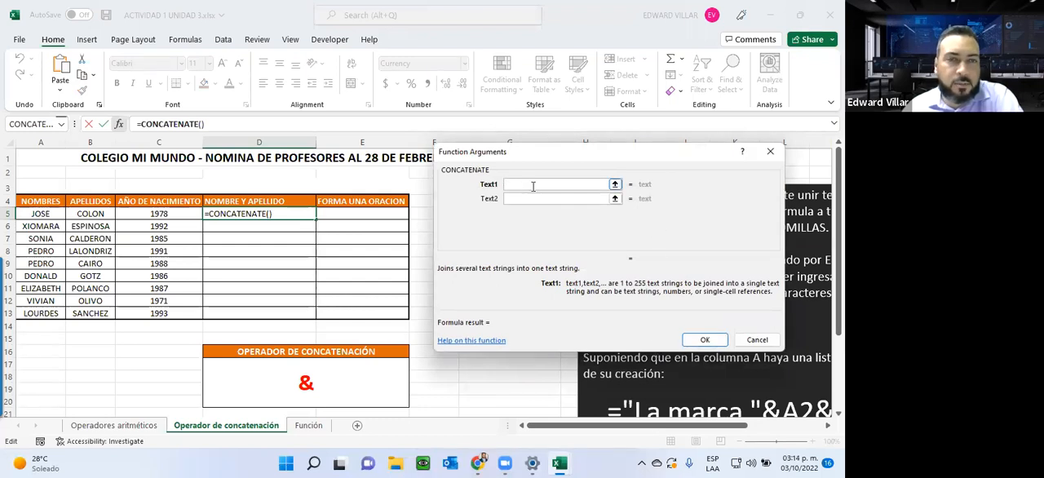
click(25, 212)
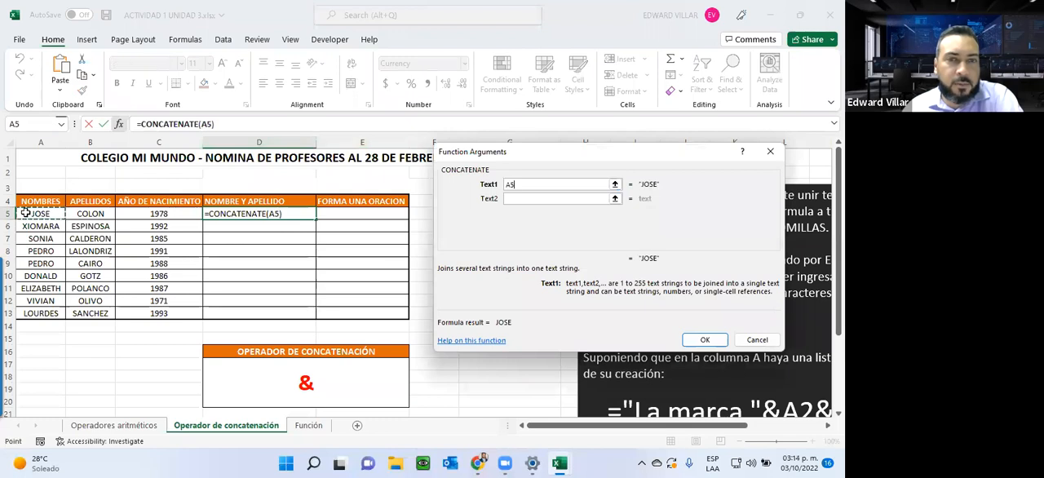
click(519, 201)
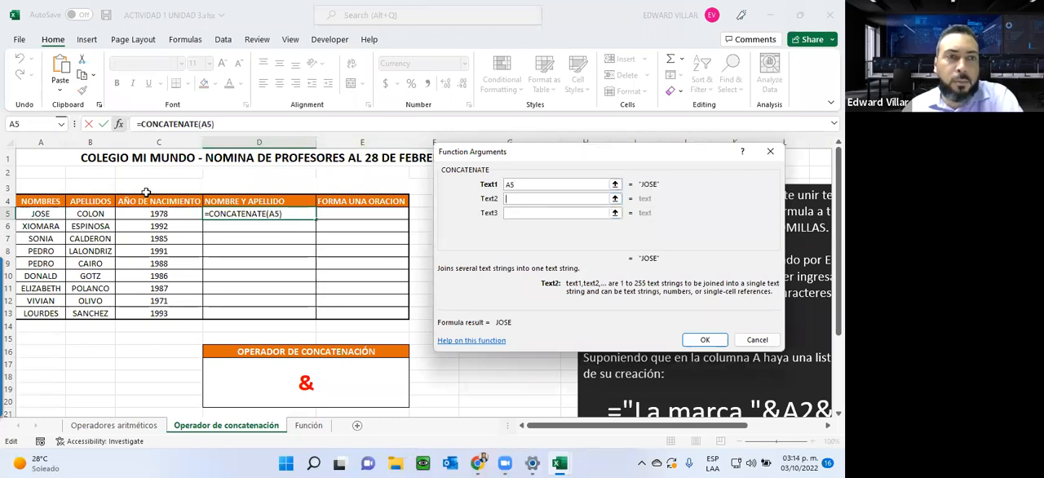
click(92, 213)
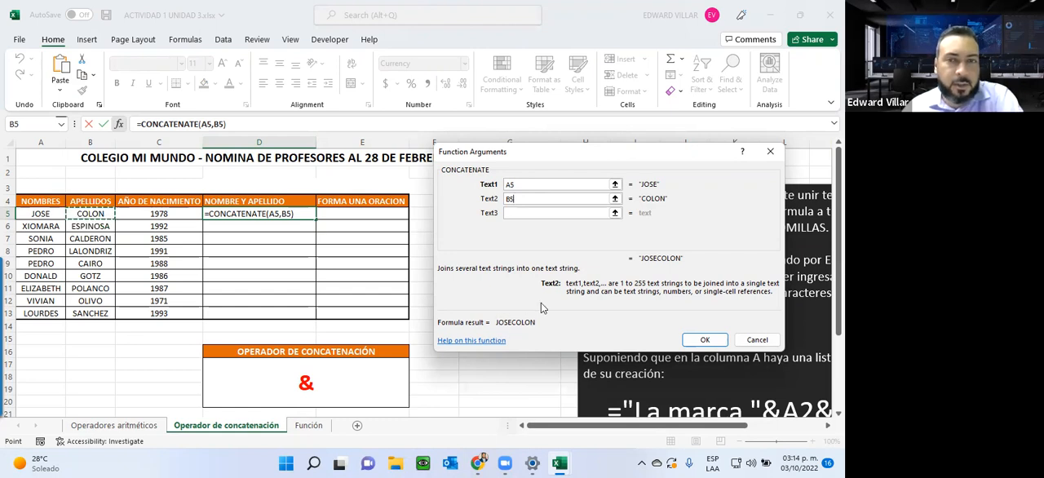
Step: Replace Text2 with a quoted space " ", set Text3 to B5 and accept the CONCATENATE formula in D5
key(BackSpace)
key(BackSpace)
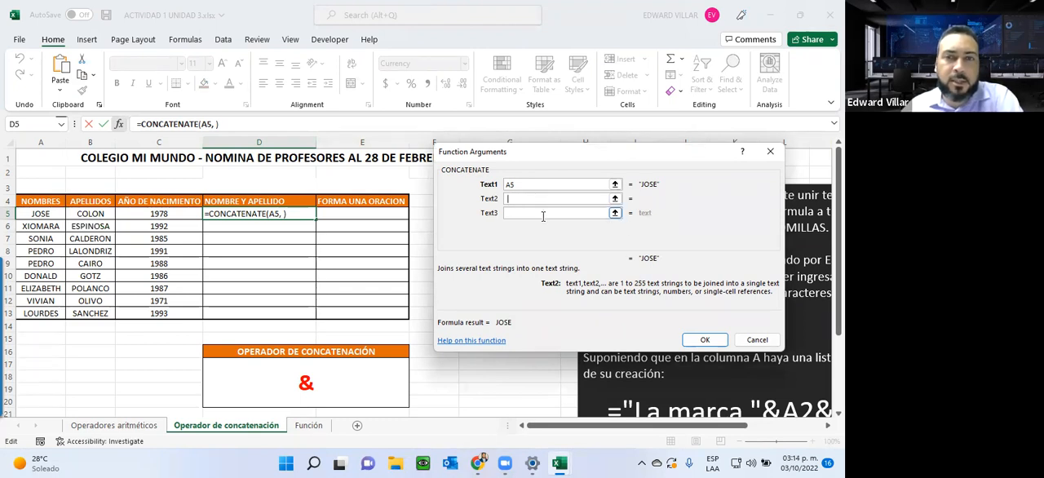
click(504, 184)
click(503, 198)
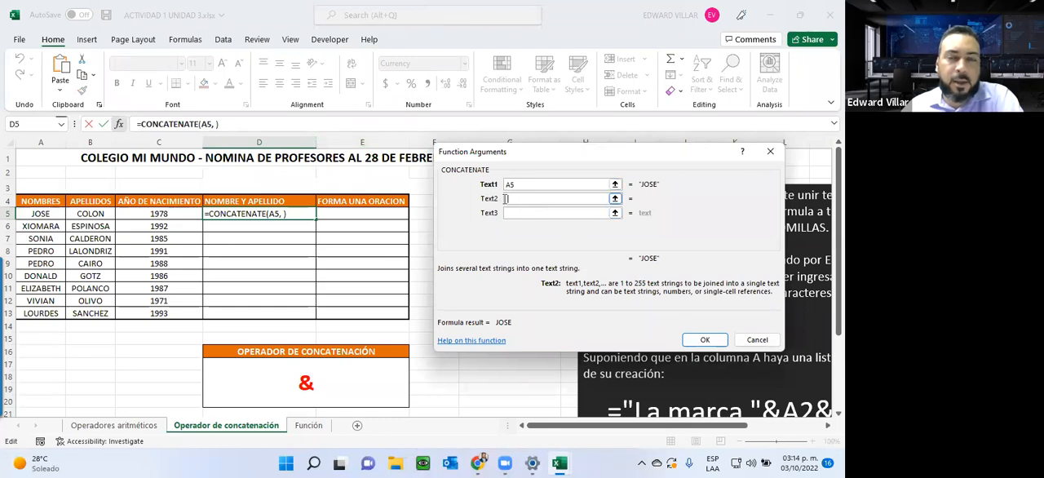
text(" ")
click(524, 214)
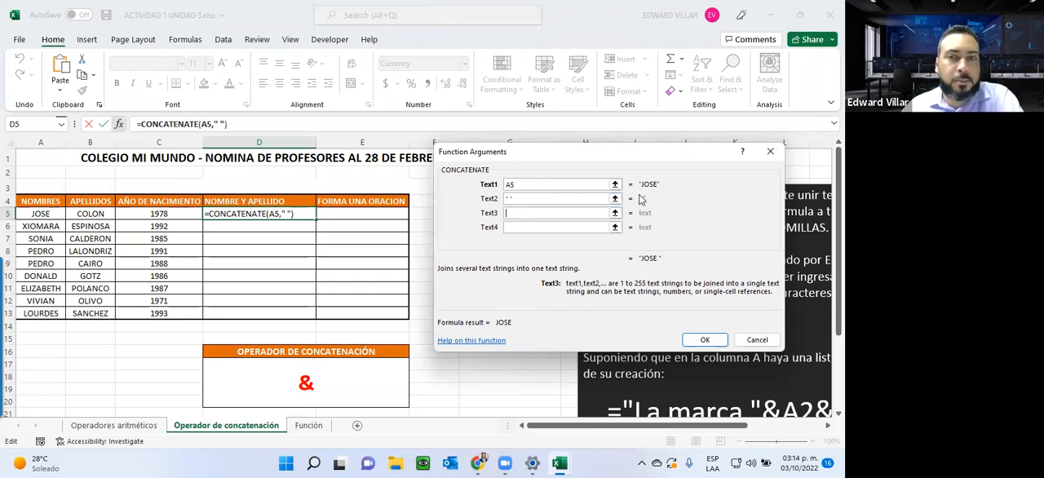
click(98, 213)
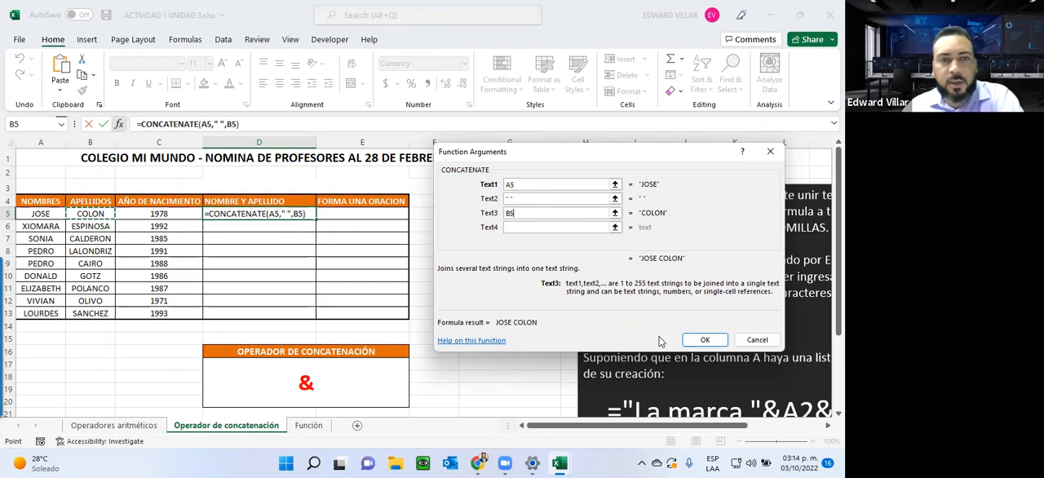
click(703, 343)
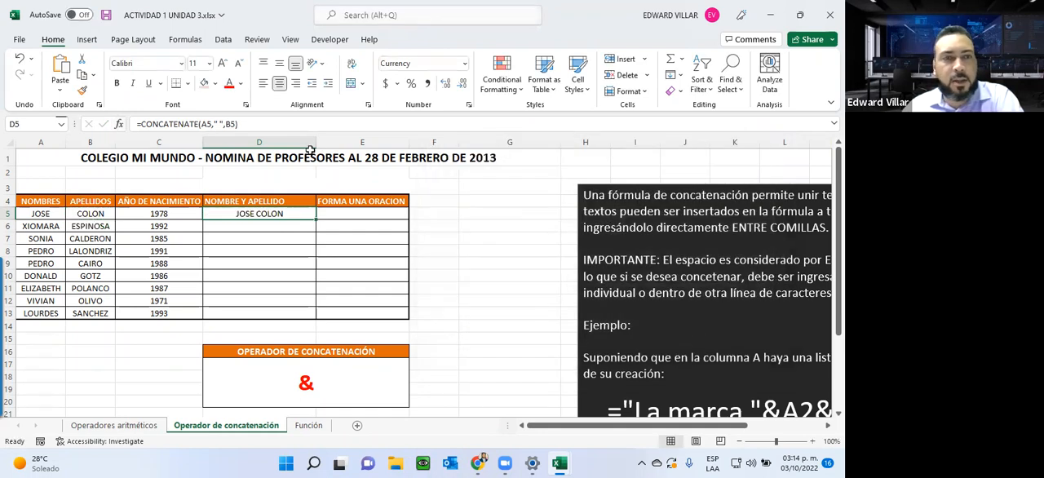
Step: Fill the CONCATENATE formula from D5 down to D13 and check the copied formula in D13
mouse_move(314, 217)
mouse_down()
mouse_move(306, 296)
mouse_move(316, 216)
mouse_up()
double_click(315, 216)
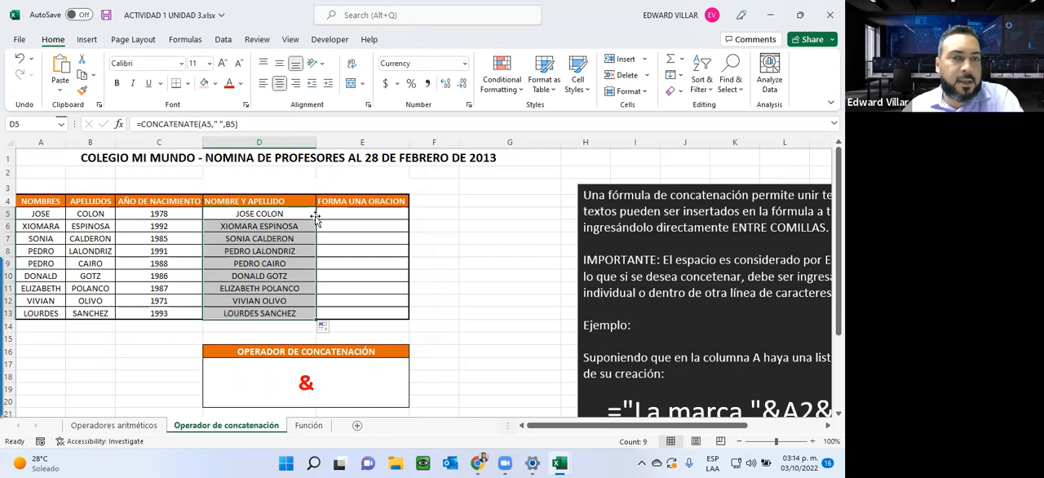
click(236, 316)
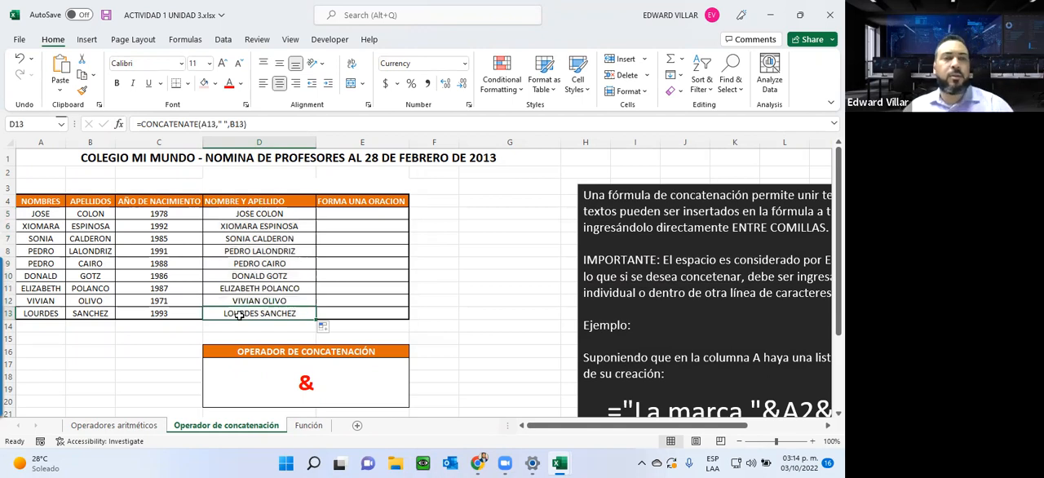
double_click(236, 314)
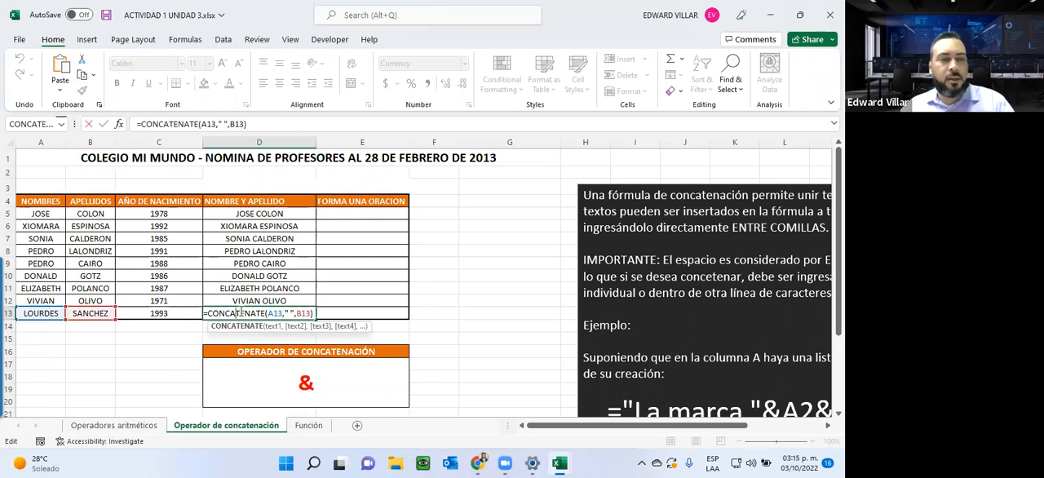
key(Escape)
Step: Widen the FORMA UNA ORACION column and start a CONCATENATE function in E5
drag(409, 143, 480, 142)
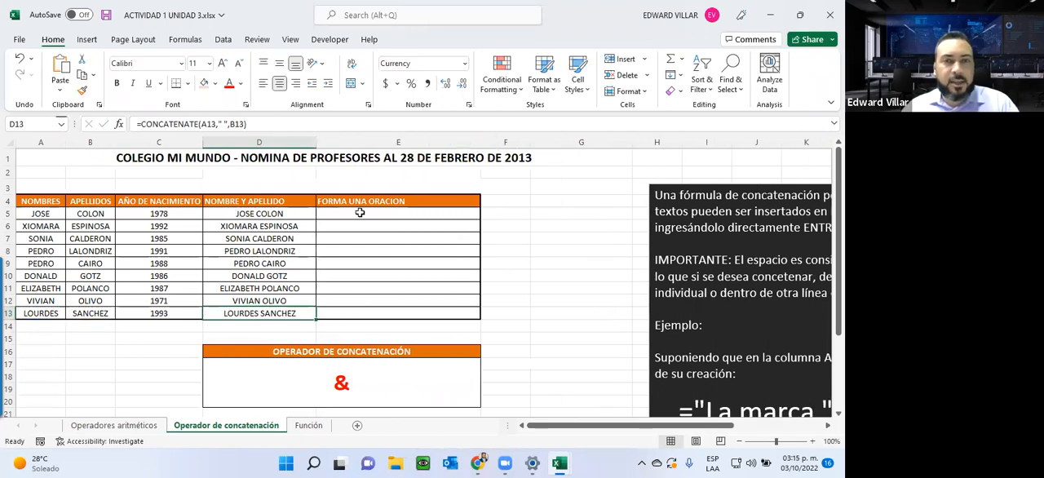
click(359, 213)
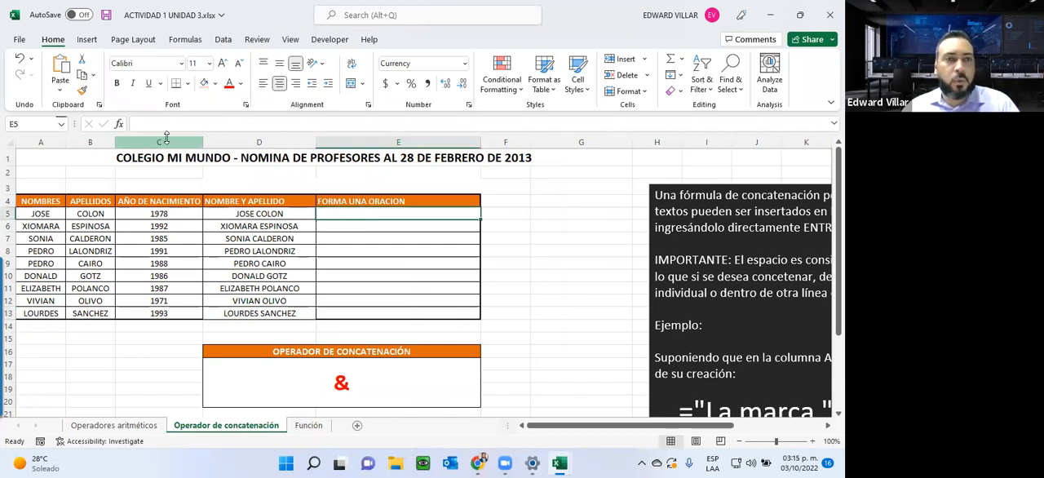
click(124, 127)
click(536, 228)
double_click(537, 228)
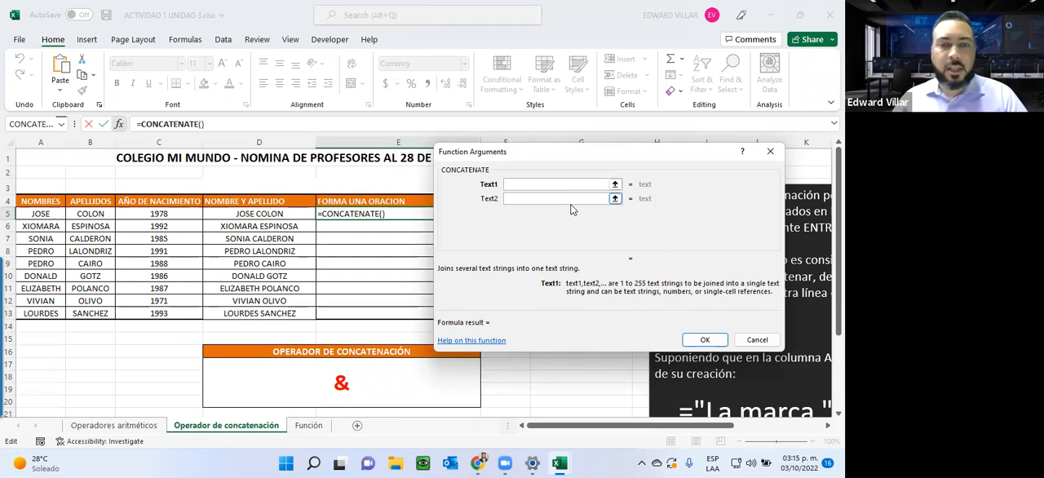
Step: Set Text1 to "EL AÑO DE NACIMIENTO DE ", removing the person's name entered after it
text(EL AÑO )
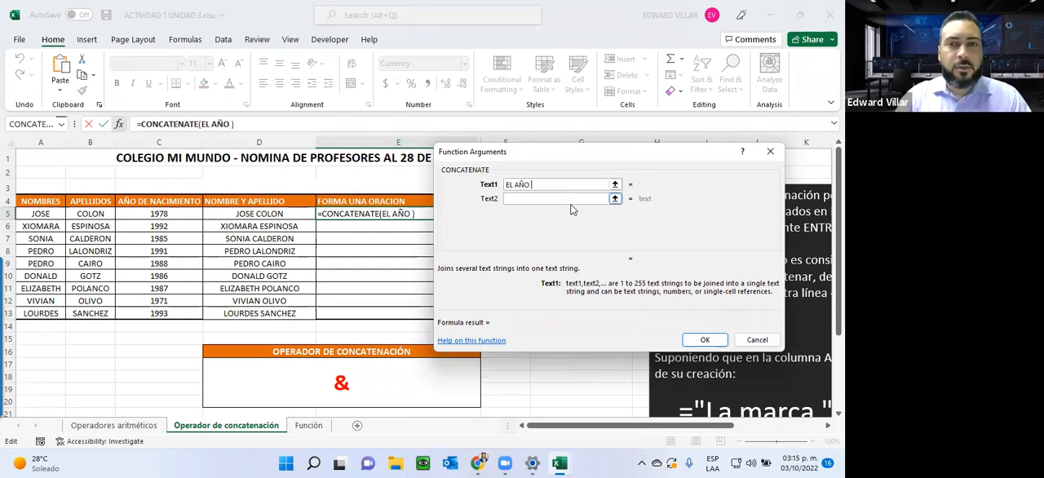
text(DE NACIMIENT)
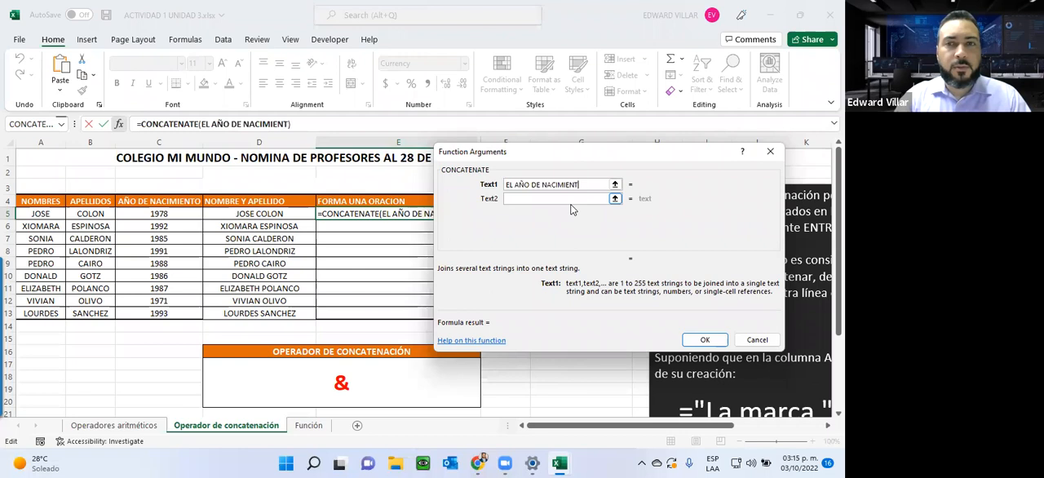
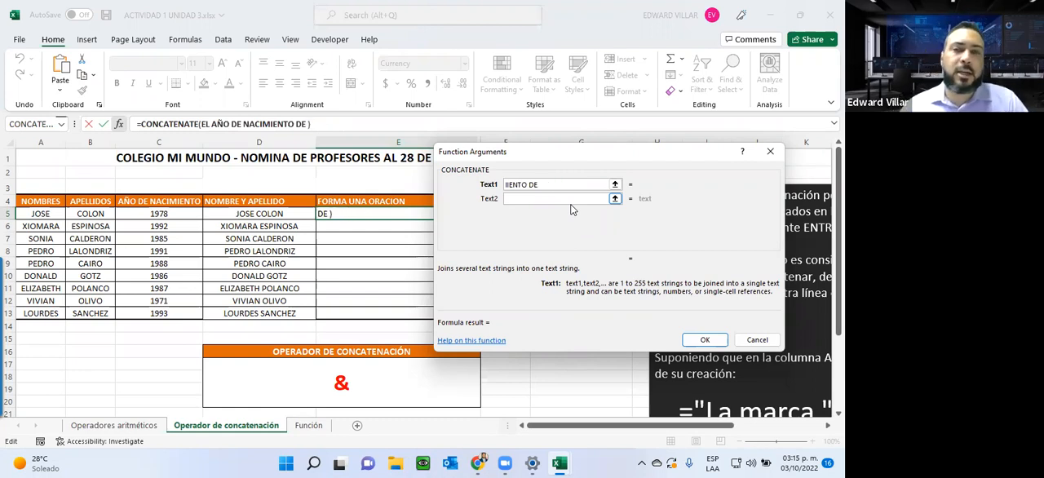
click(512, 201)
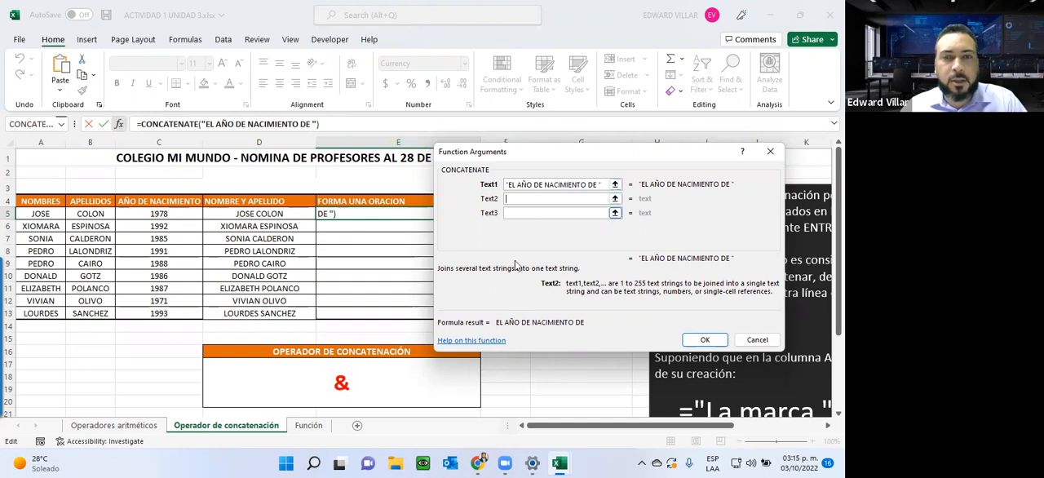
Step: Set Text2 to D5 and Text3 to " ES " with a space on both sides of the word
click(242, 214)
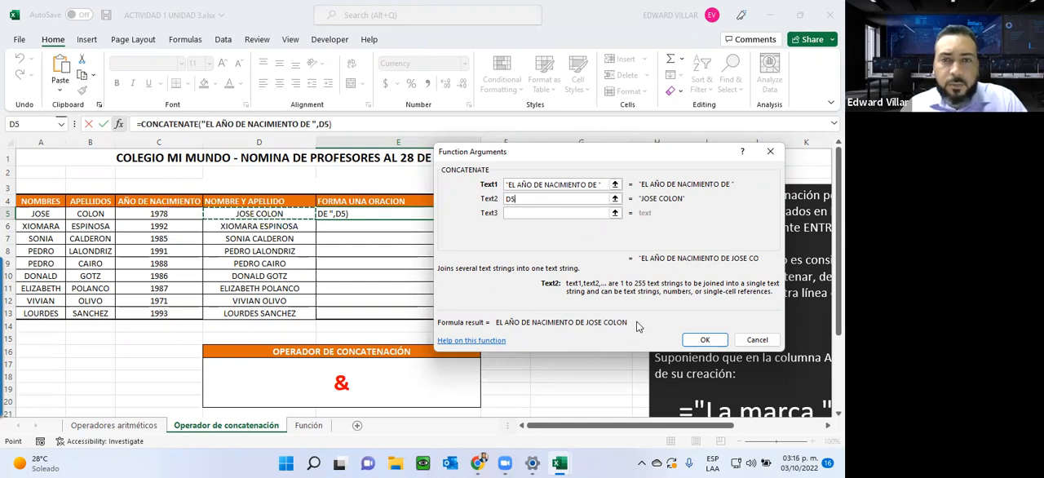
click(537, 214)
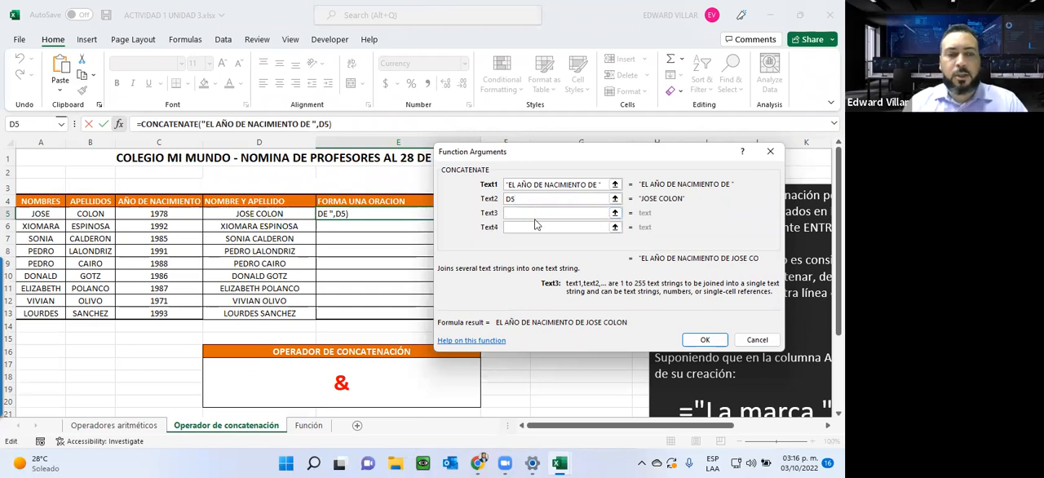
text(E5)
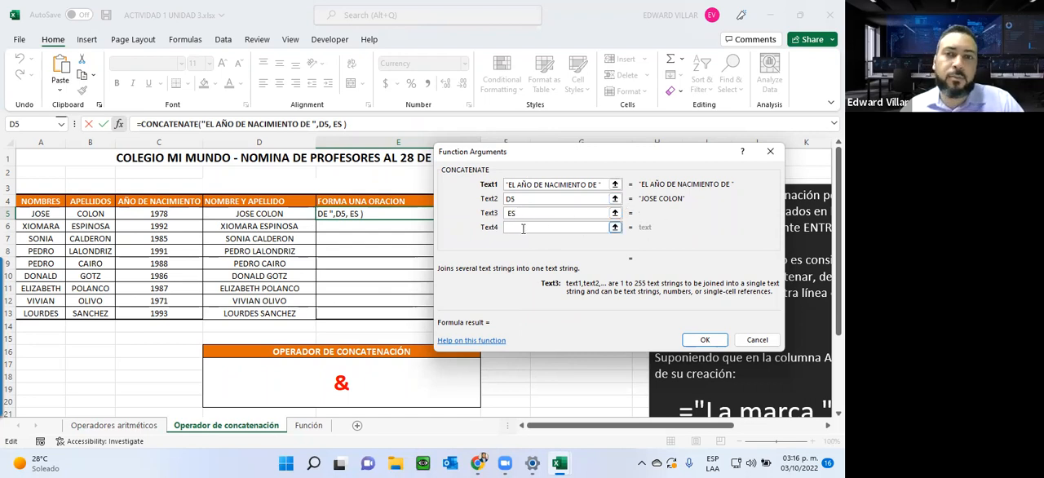
click(518, 227)
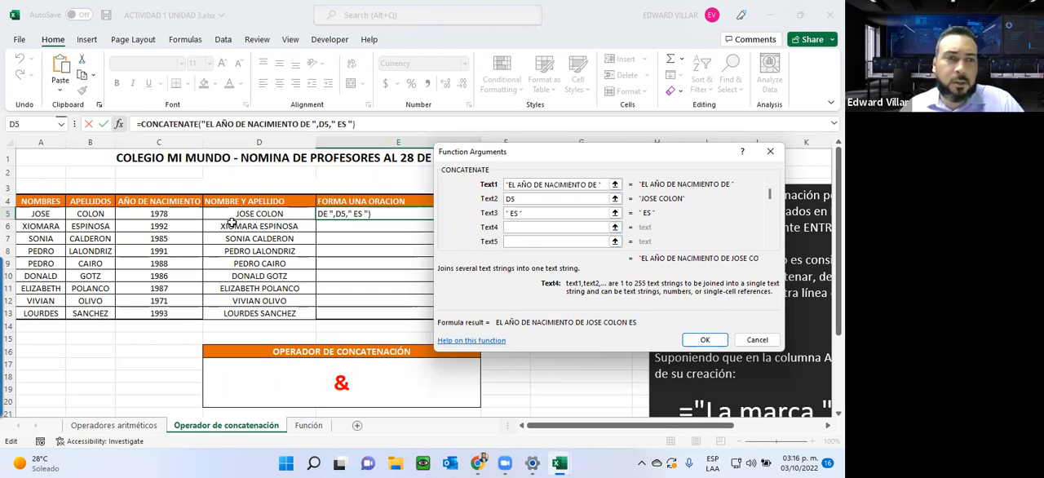
Step: Set Text4 to C5 and complete the CONCATENATE formula in E5
click(157, 213)
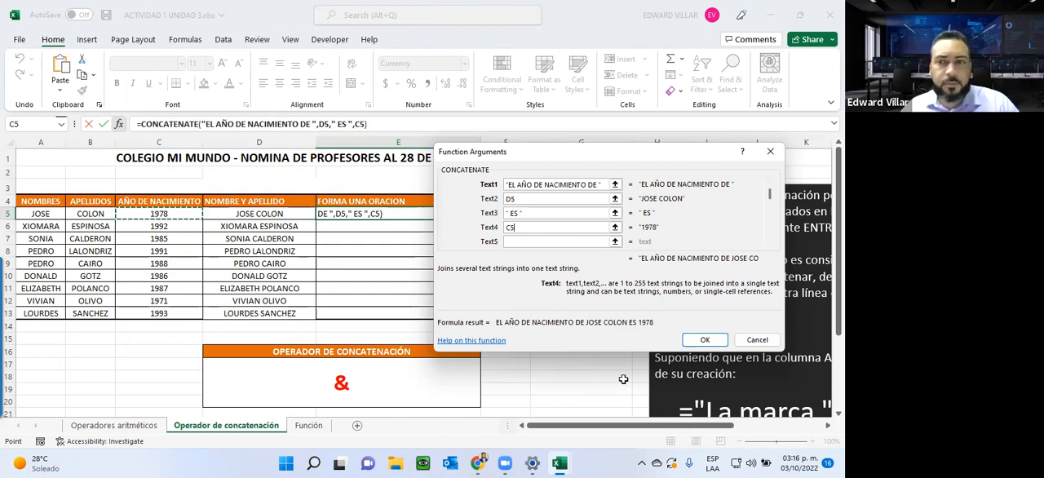
click(715, 346)
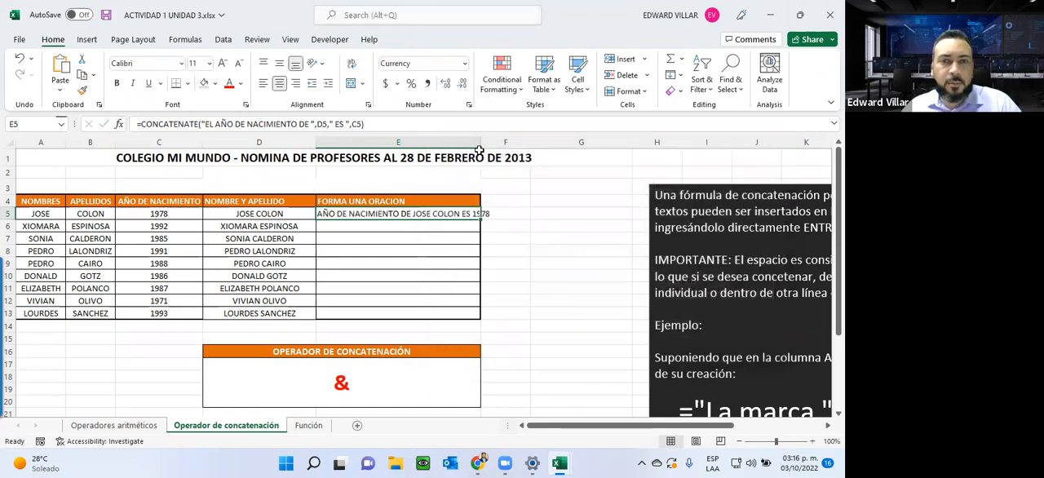
Step: Fill the sentence formula from E5 down to E13 and fit column E to its contents
double_click(480, 143)
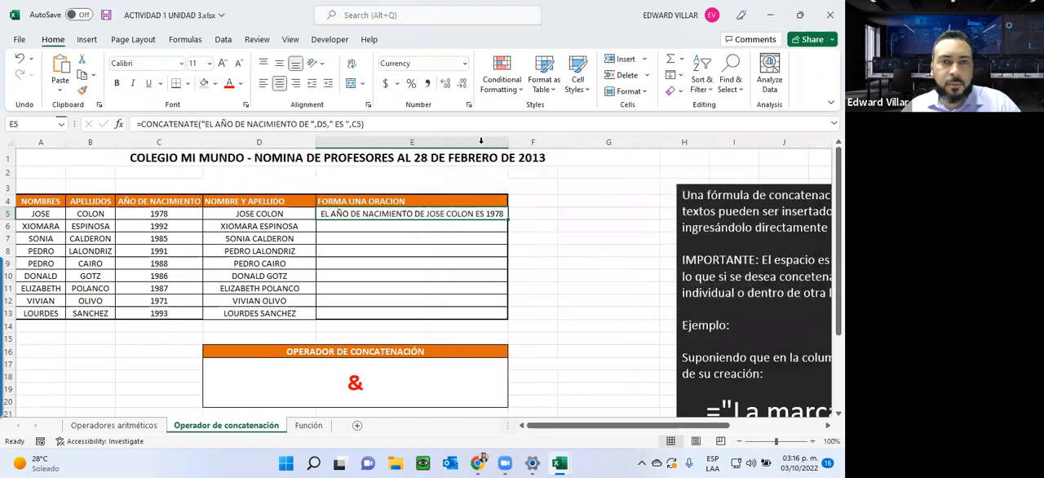
double_click(507, 218)
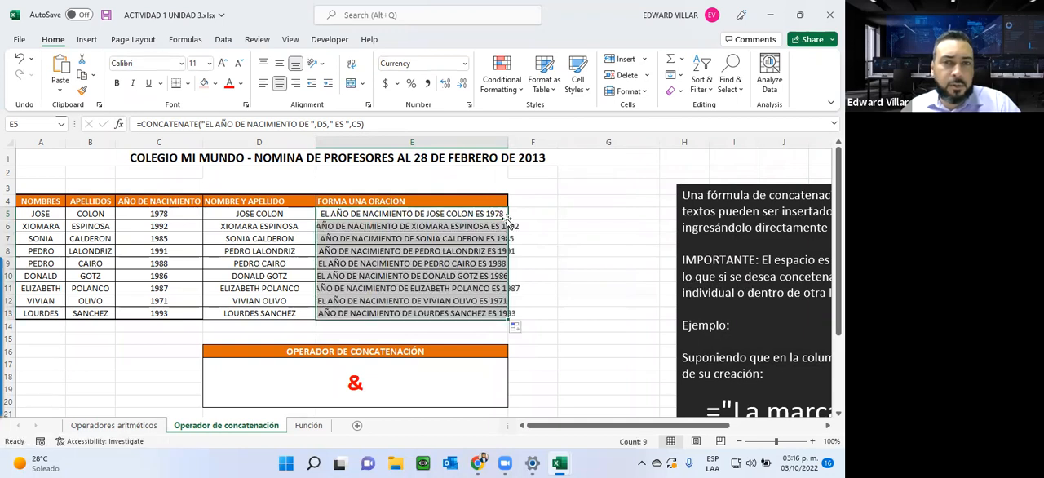
double_click(505, 143)
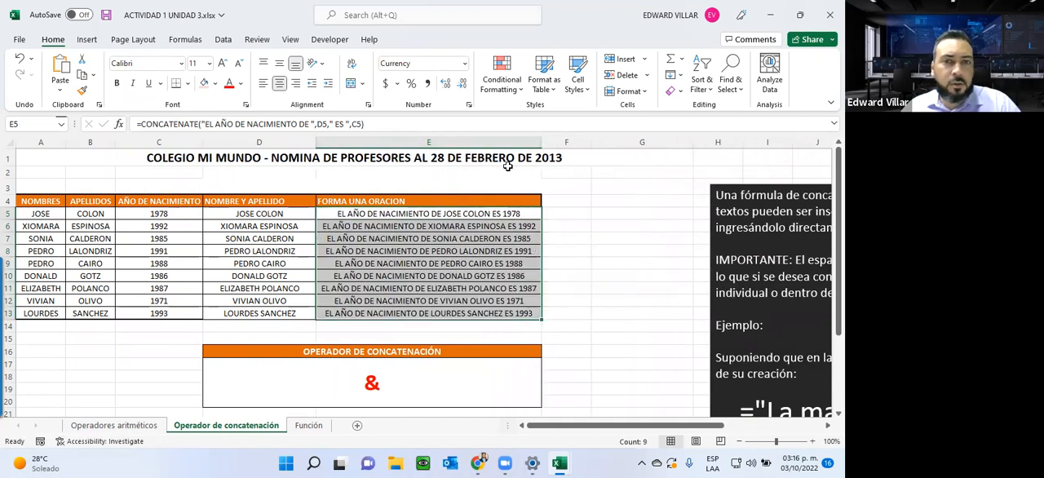
Step: Check the cell references of the copied sentence formulas in E9 and E13
click(470, 265)
double_click(471, 265)
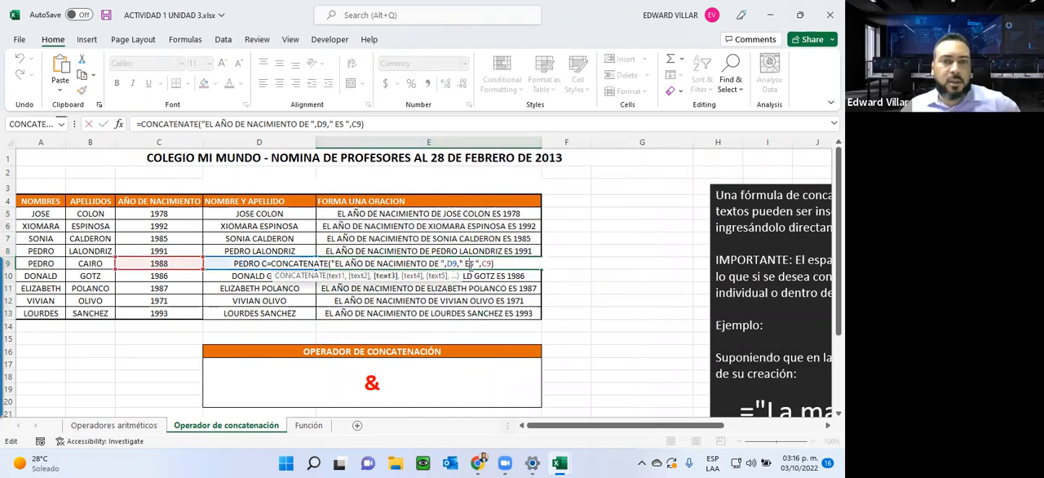
key(Escape)
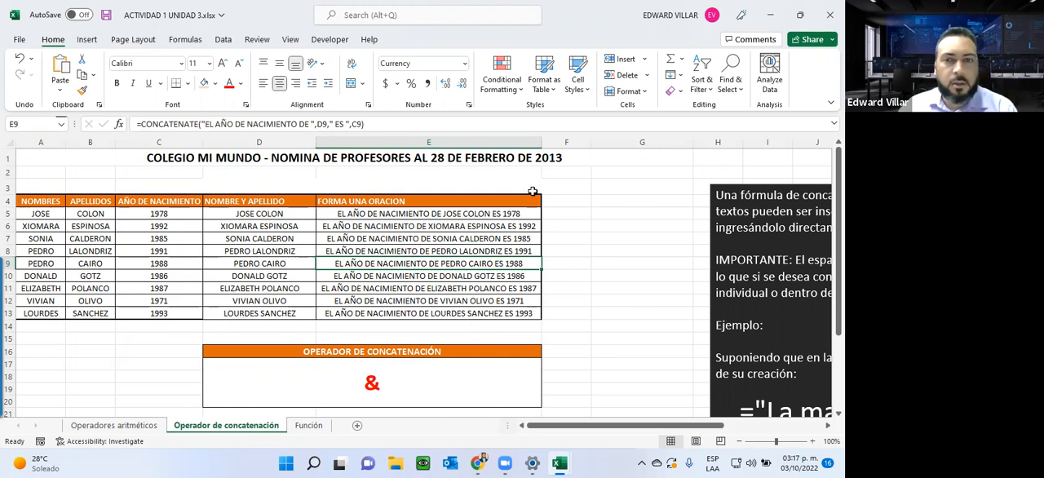
click(445, 301)
click(441, 312)
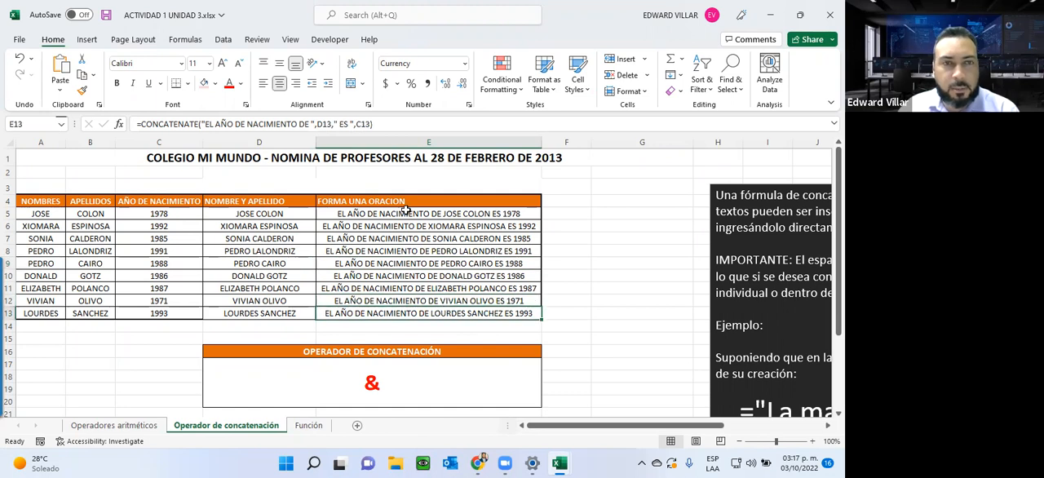
Step: Open the Función sheet and review the function syntax and its arguments in the explanatory text box
click(309, 425)
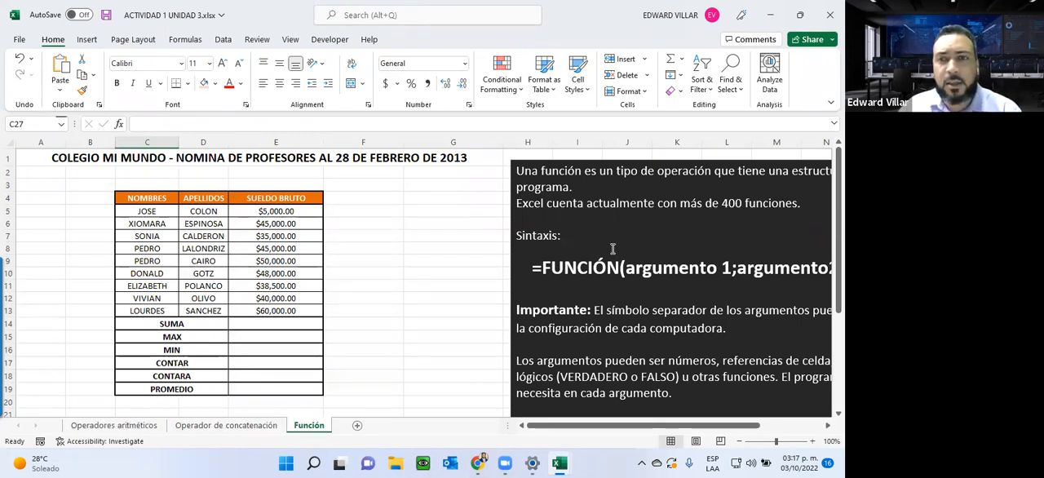
drag(574, 425, 634, 424)
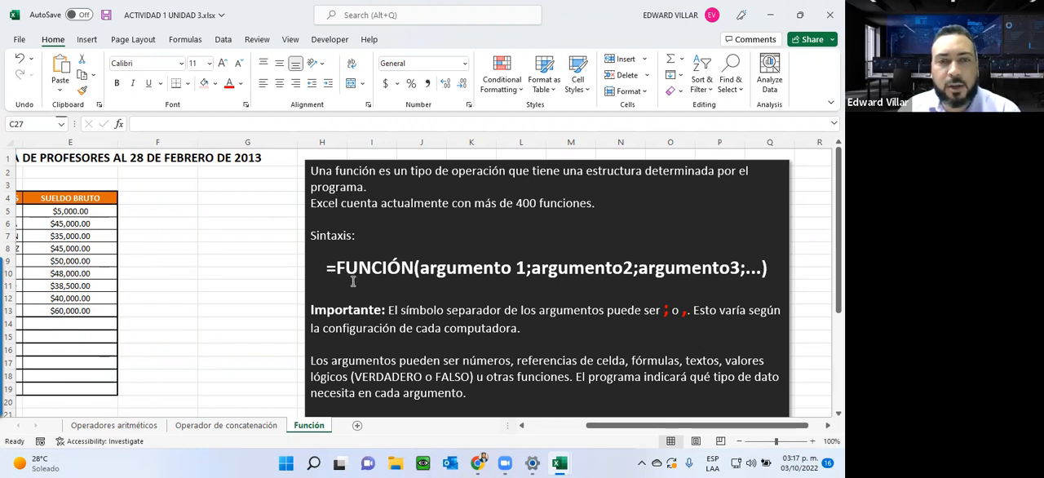
drag(335, 261, 544, 276)
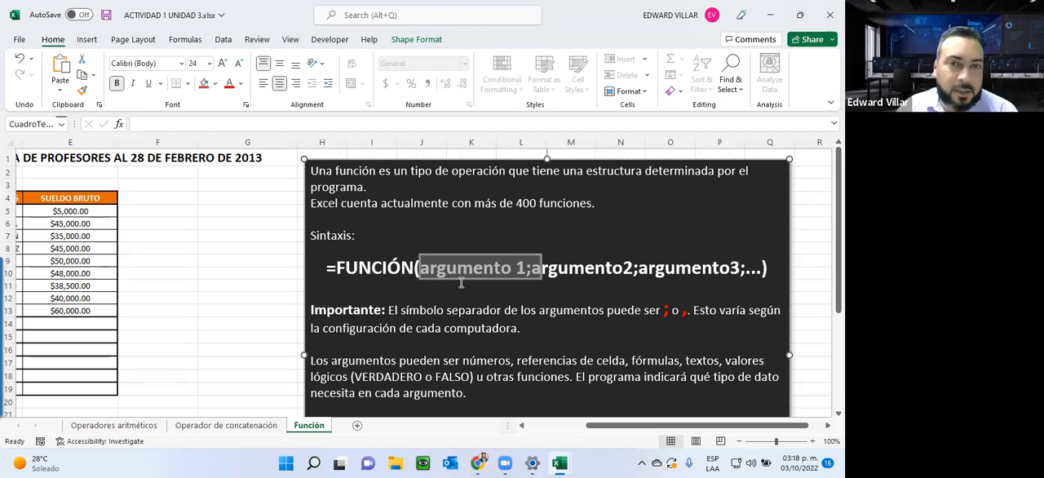
drag(337, 269, 632, 269)
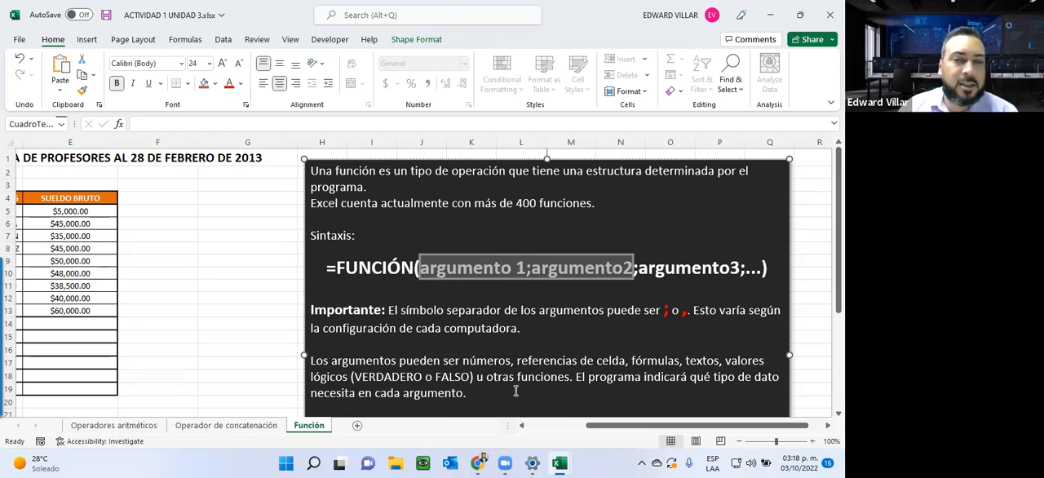
drag(609, 425, 553, 427)
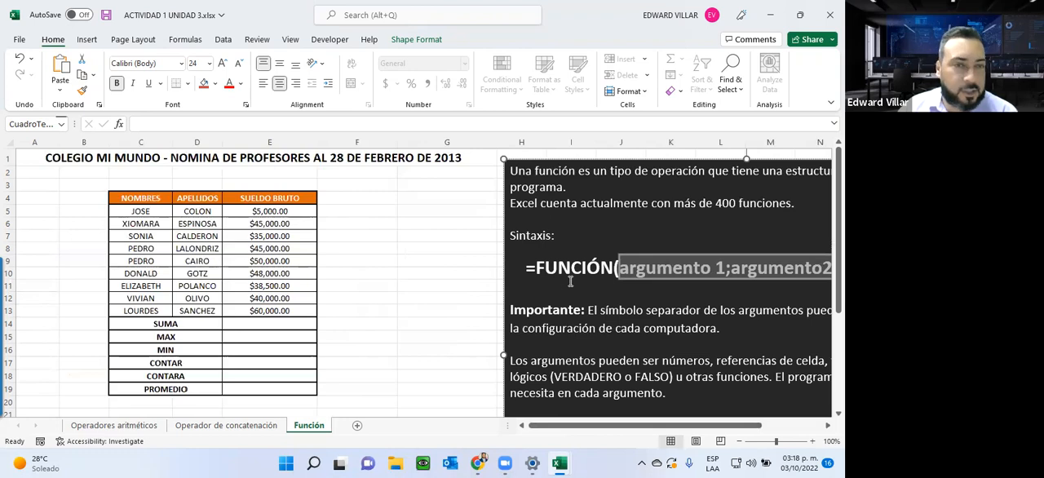
Step: Insert a SUM function in E14, the SUMA row, that adds the gross salaries in E5:E13
click(240, 324)
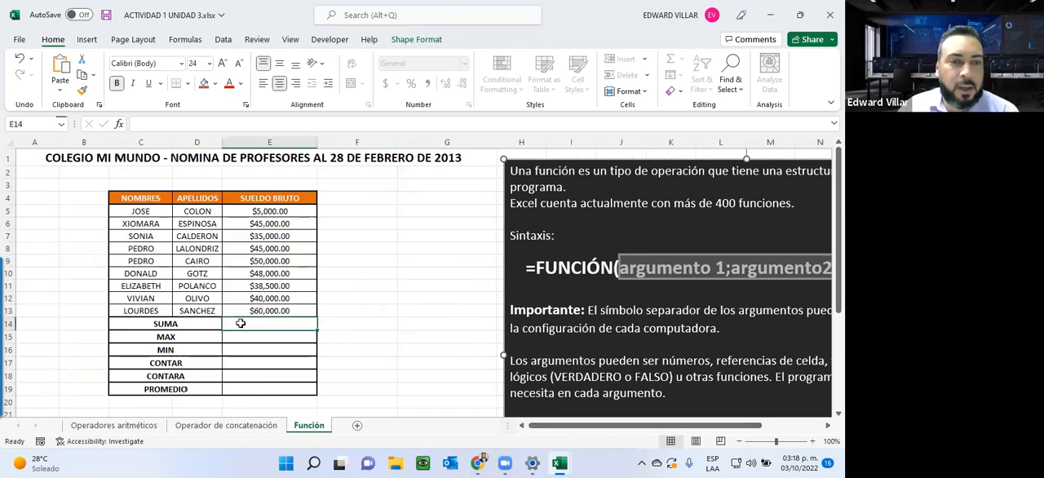
click(119, 124)
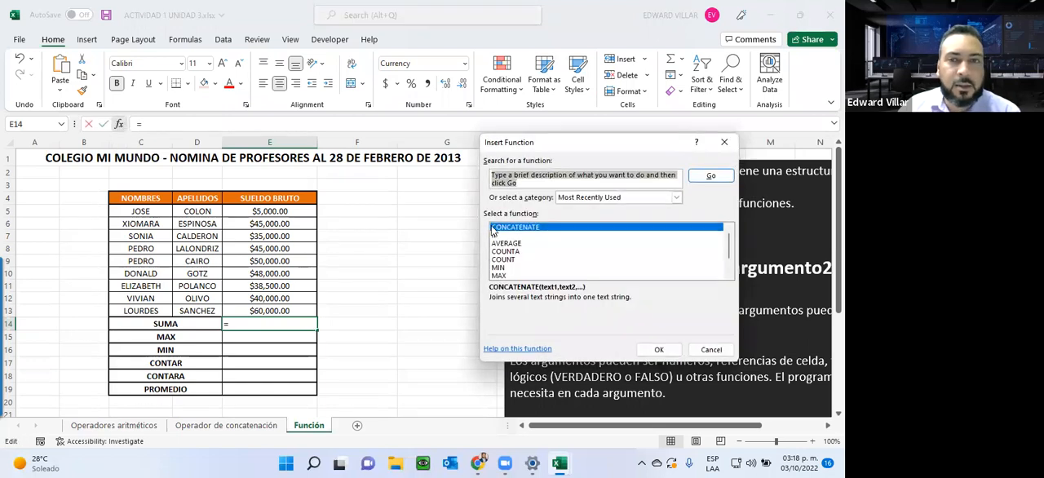
scroll(506, 270, down, 1)
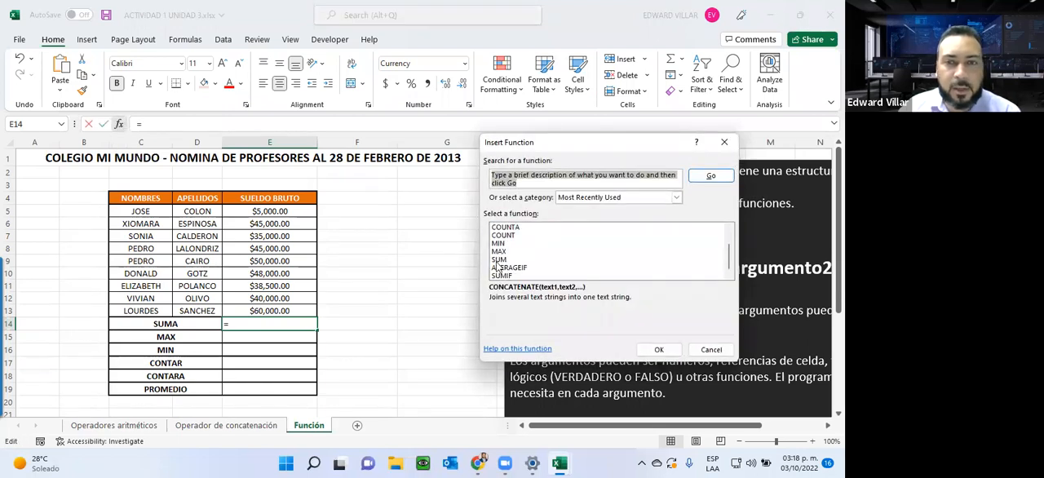
click(500, 252)
click(499, 260)
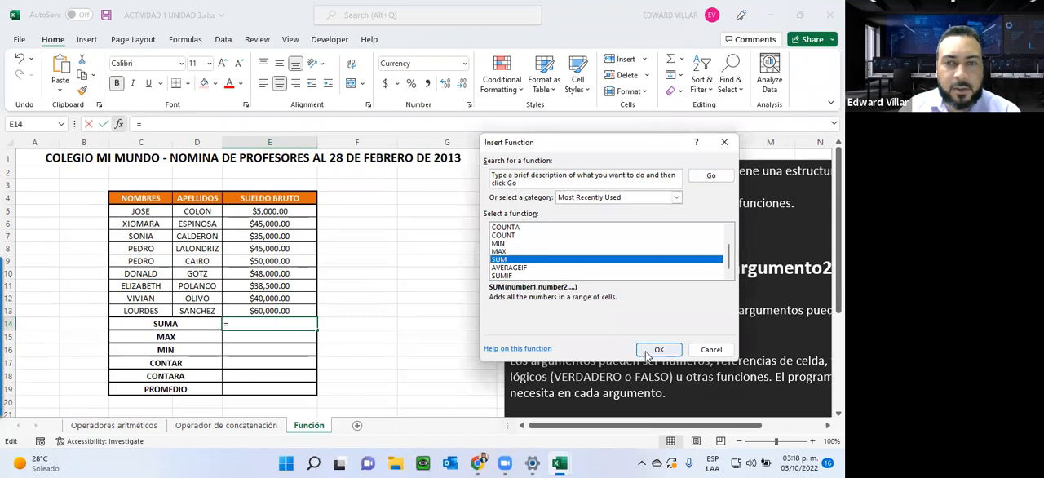
click(659, 349)
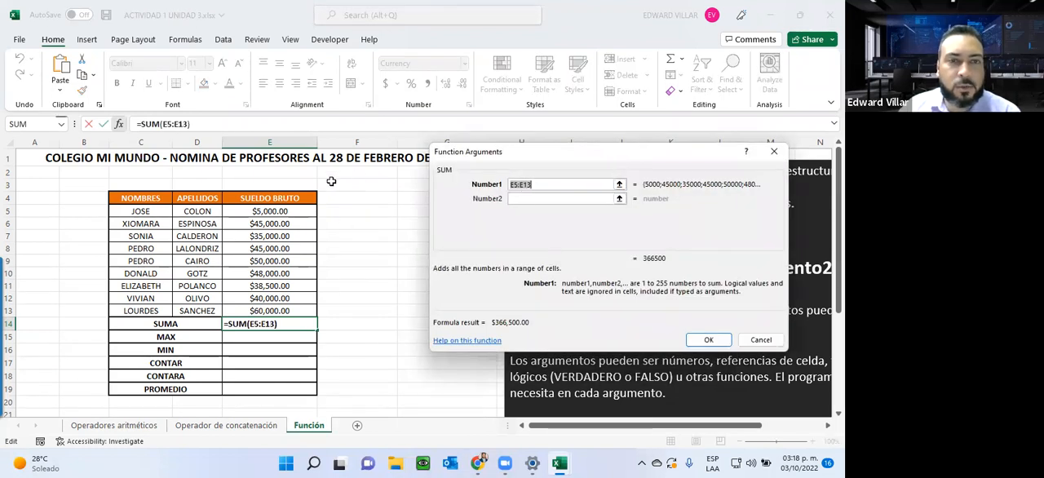
drag(282, 211, 280, 311)
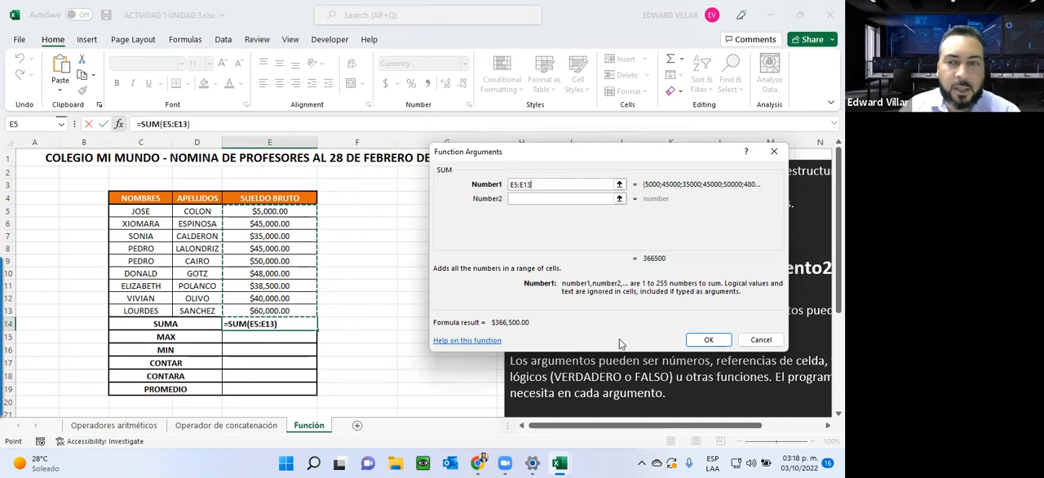
click(706, 339)
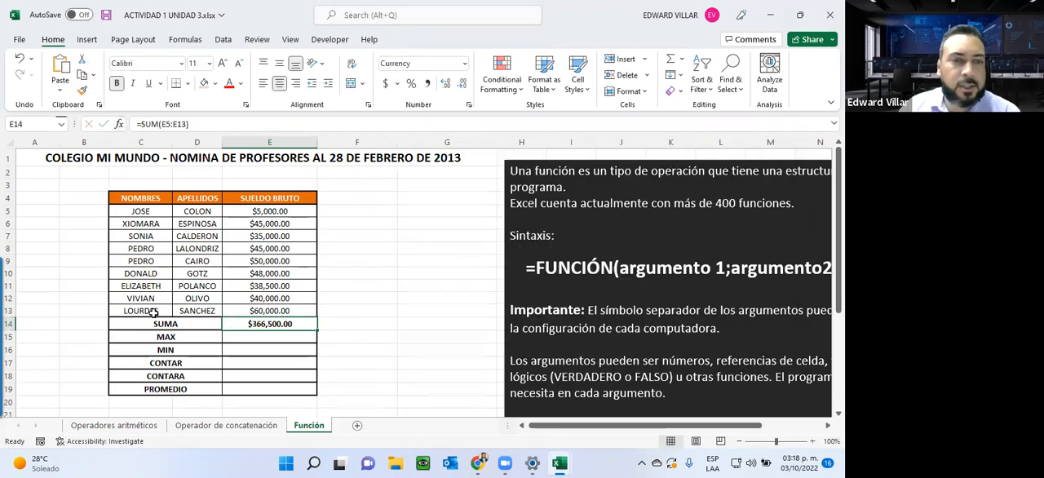
Step: Insert a MAX function in E15, the MAX row, over the gross salaries in E5:E13
click(239, 337)
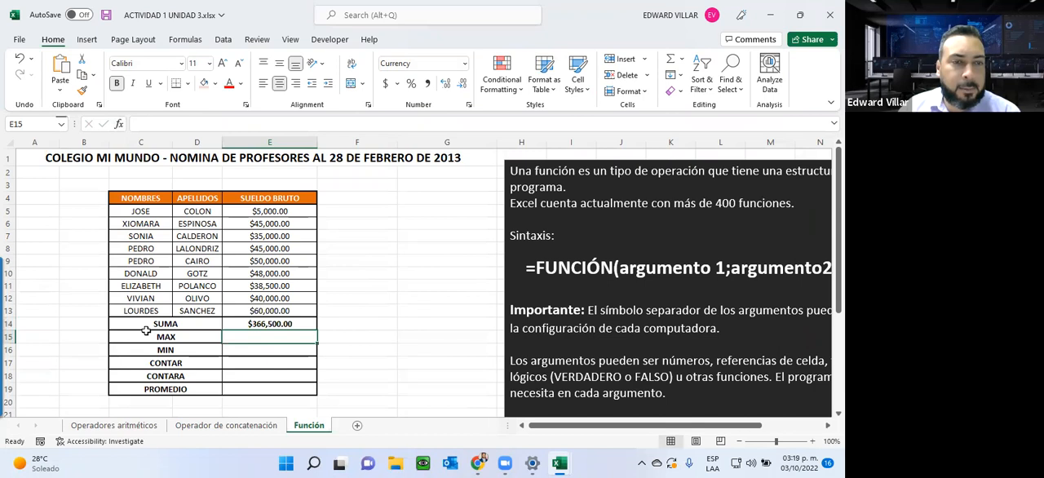
drag(146, 335, 153, 390)
click(238, 335)
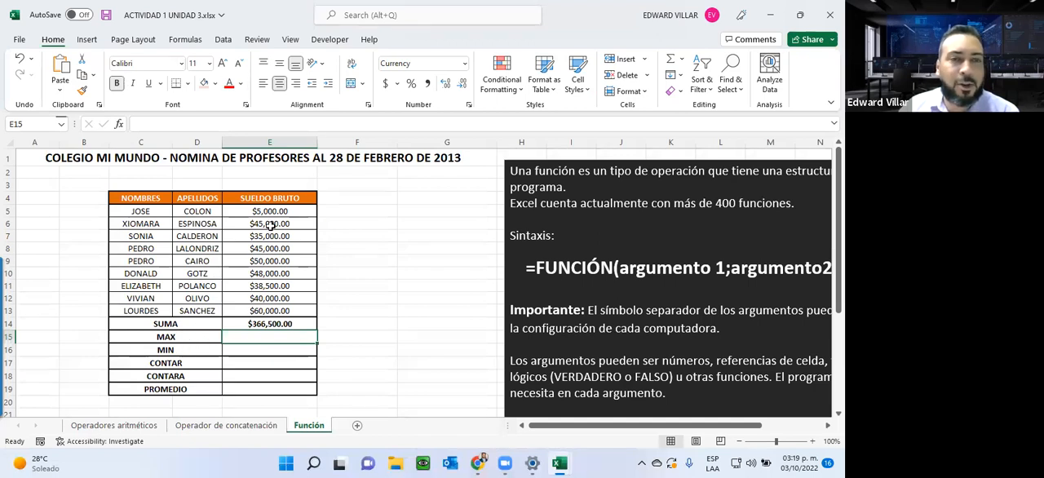
drag(270, 212, 269, 313)
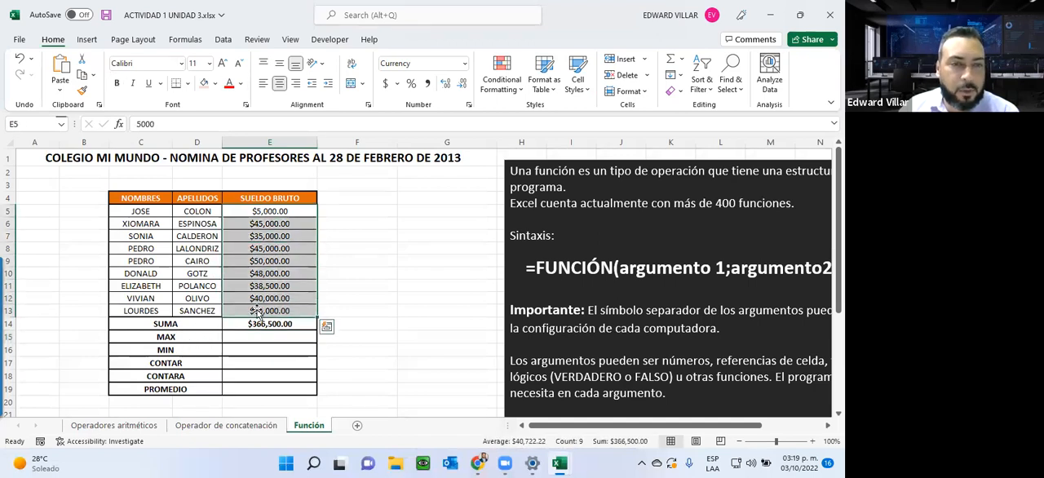
click(253, 335)
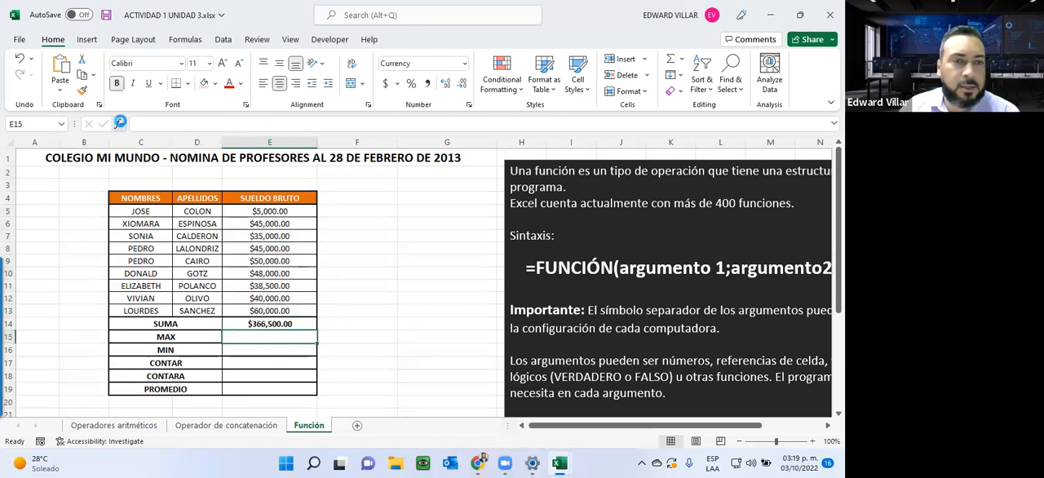
click(119, 123)
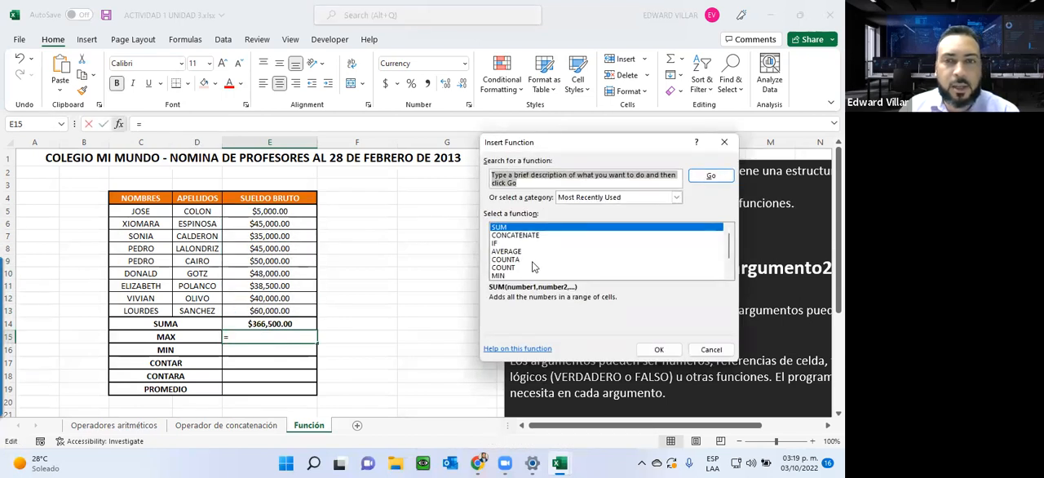
scroll(495, 269, down, 1)
click(497, 260)
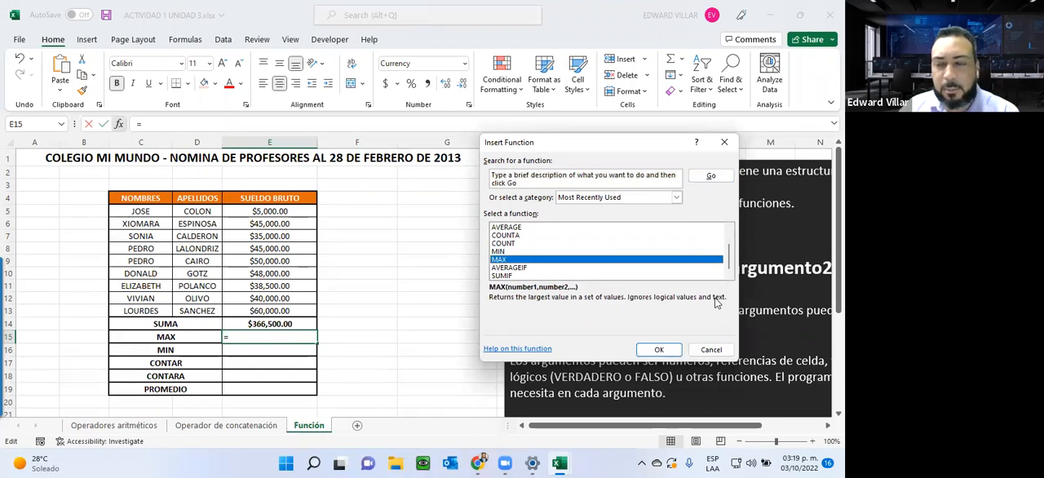
click(659, 350)
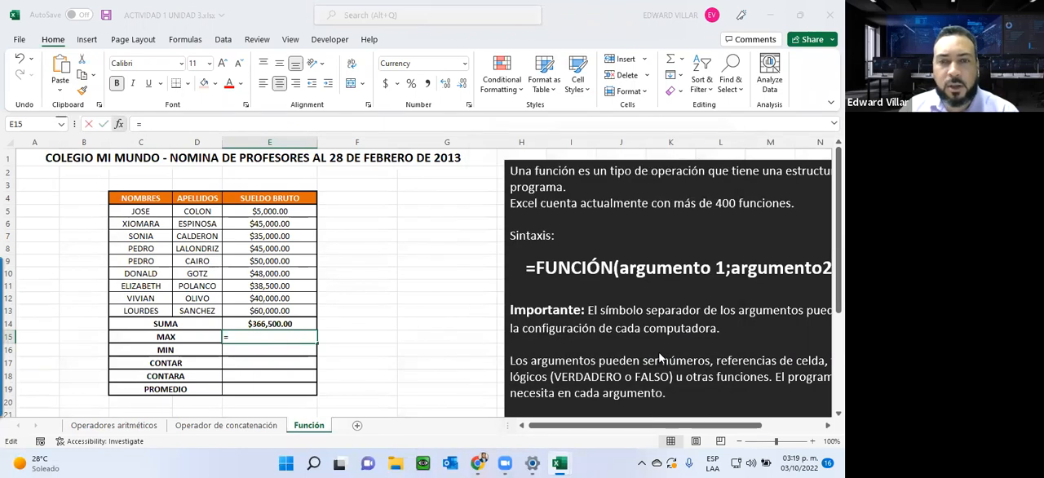
drag(285, 209, 310, 310)
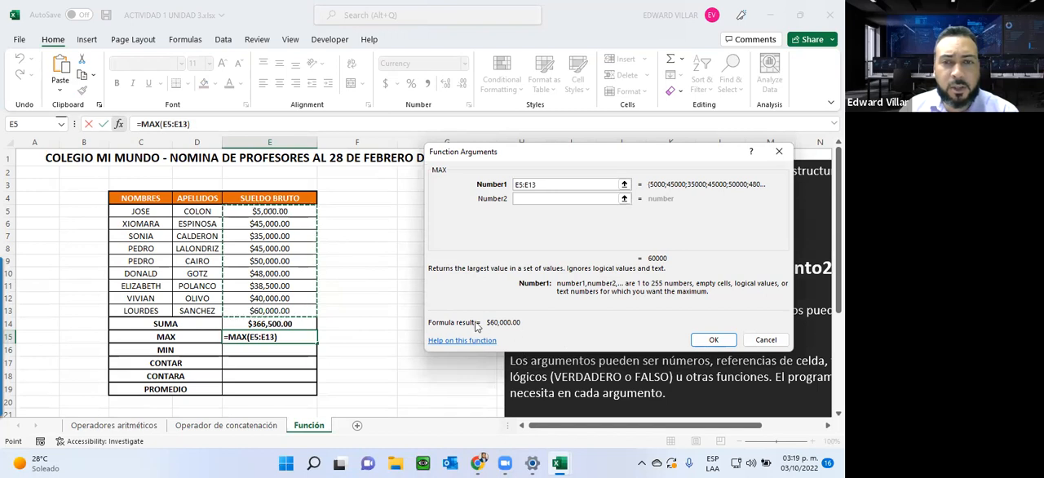
click(703, 336)
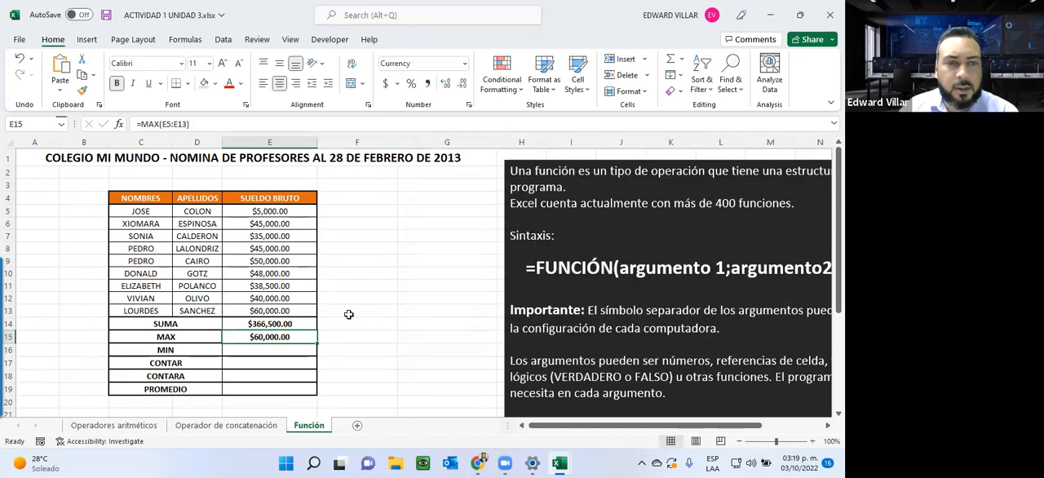
Step: Set the first gross salary in E5 to 75000 to test the SUM and MAX formulas
click(254, 220)
click(254, 211)
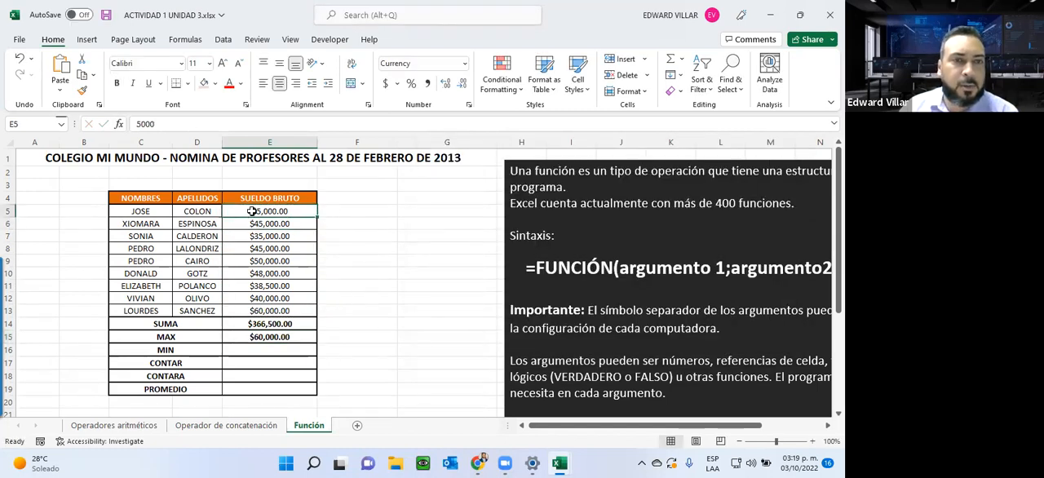
text(75000)
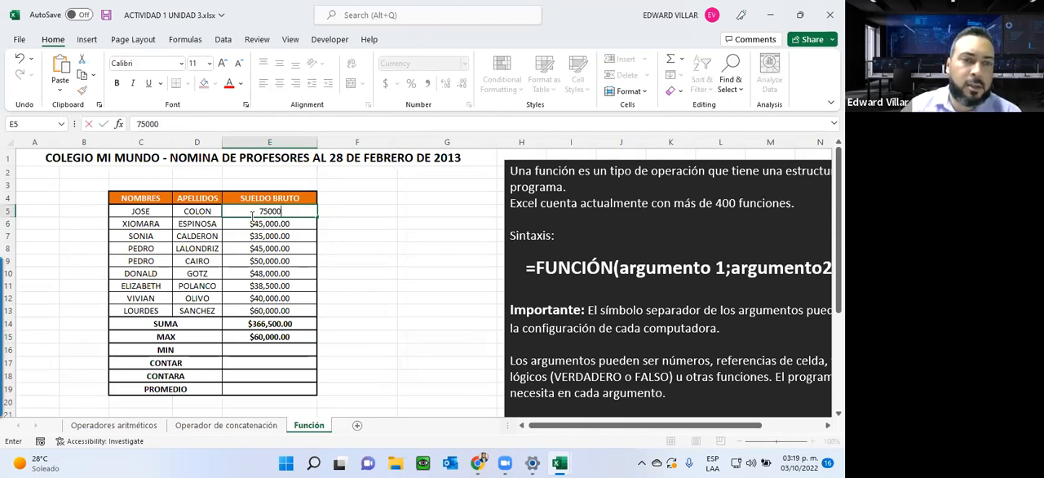
key(Return)
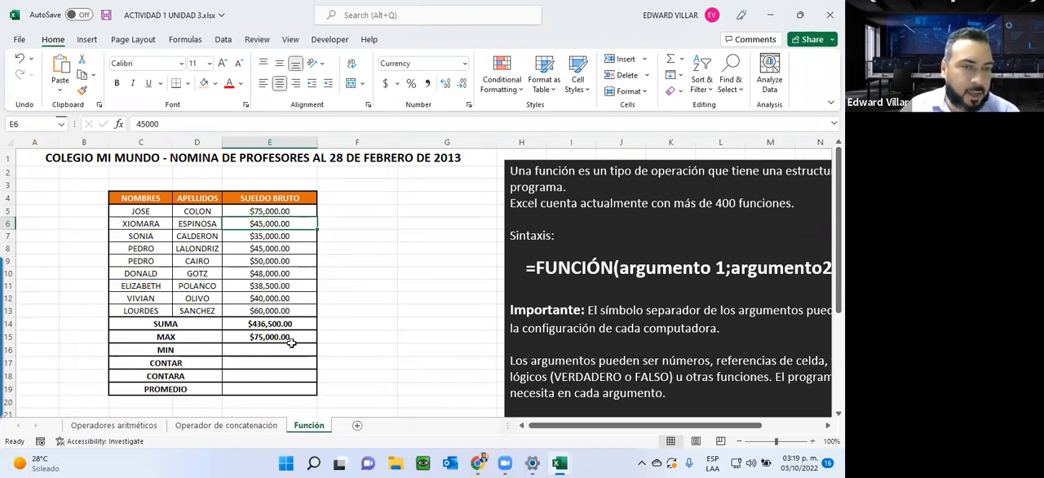
Step: Highlight the rows from MIN to PROMEDIO as the remaining exercises and switch to the Infotep Virtual course page in the browser
drag(188, 351, 276, 377)
drag(266, 383, 269, 404)
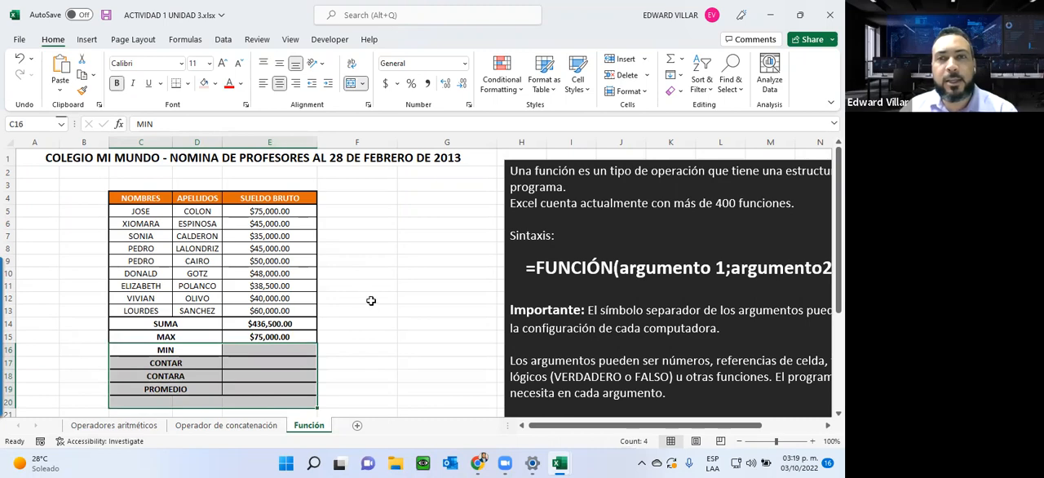
click(771, 13)
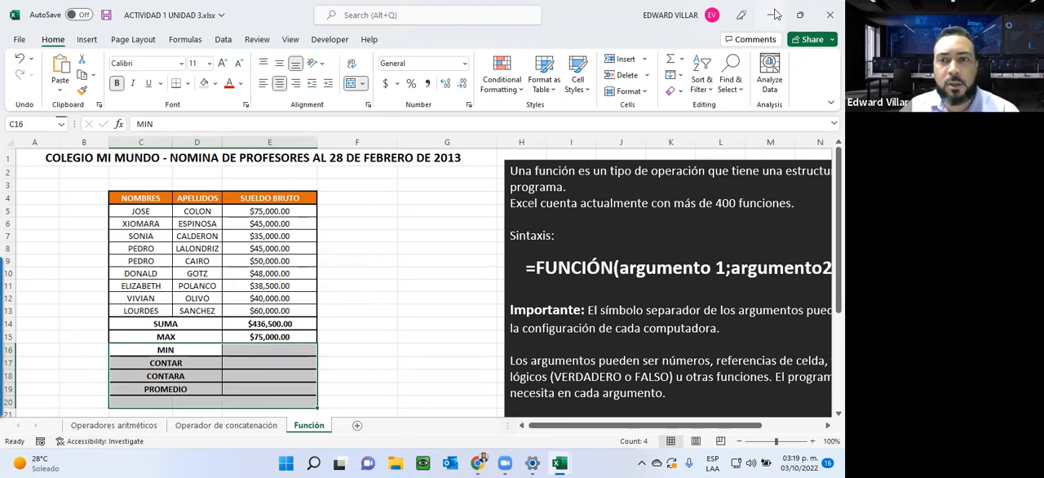
click(771, 14)
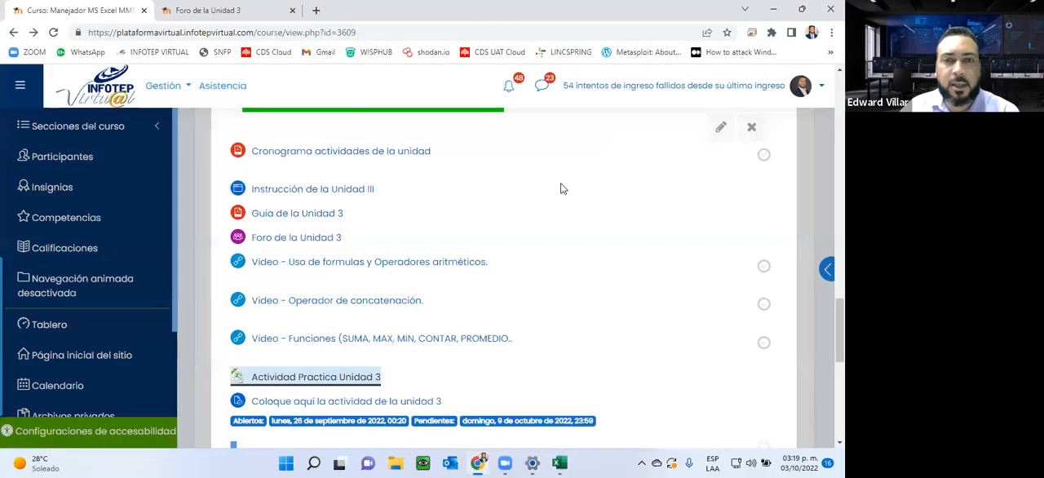
Step: Show the submission link for the Unidad 3 activity on the course page and switch back to the Excel workbook ACTIVIDAD 1 UNIDAD 3
scroll(456, 240, down, 1)
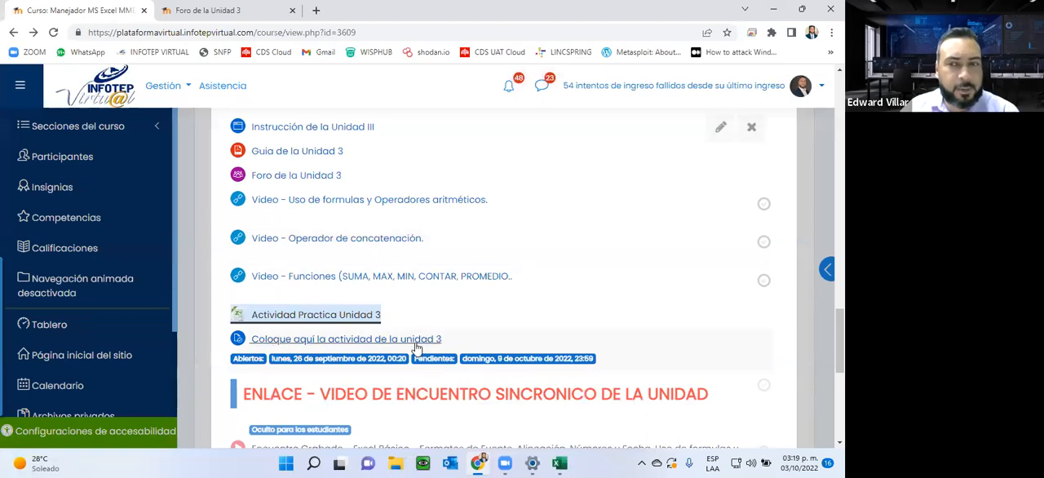
mouse_move(571, 463)
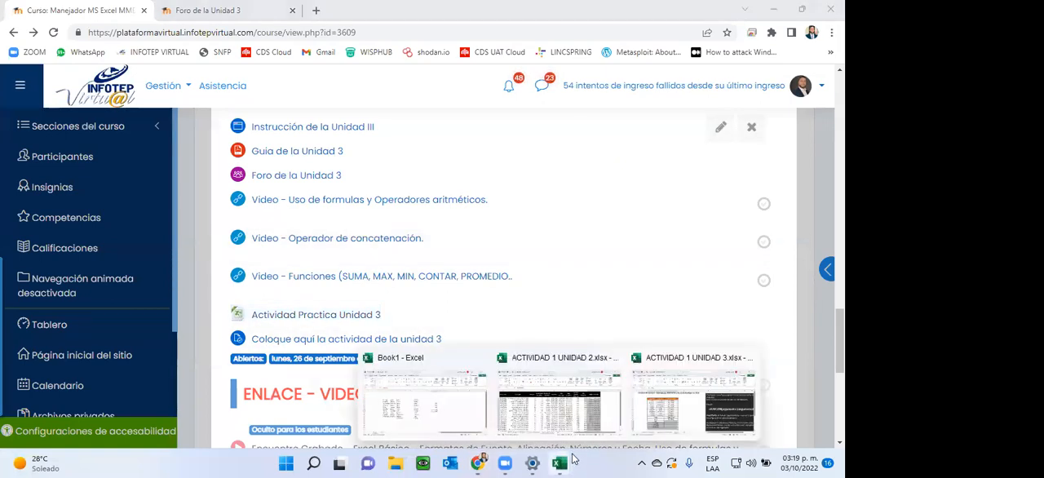
click(701, 417)
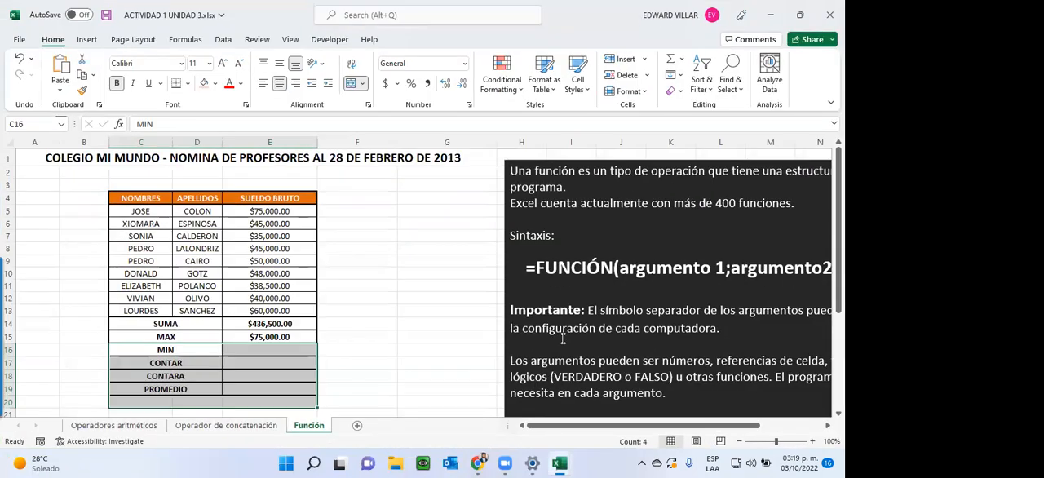
Step: Point out the pending MIN, CONTAR, CONTARA and PROMEDIO rows under the payroll table, cancelling any replacement of their labels
click(246, 354)
click(237, 362)
click(229, 376)
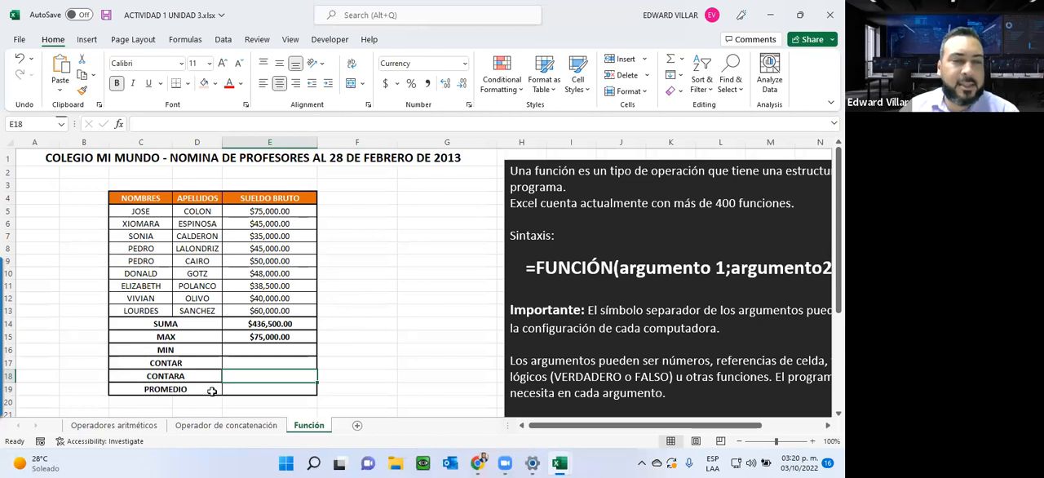
click(155, 362)
click(147, 384)
drag(147, 383, 147, 374)
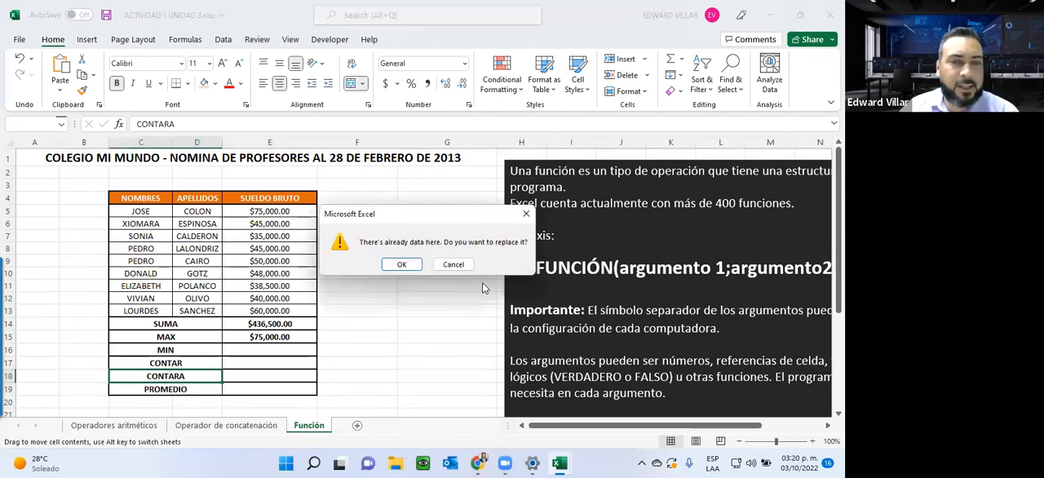
click(454, 264)
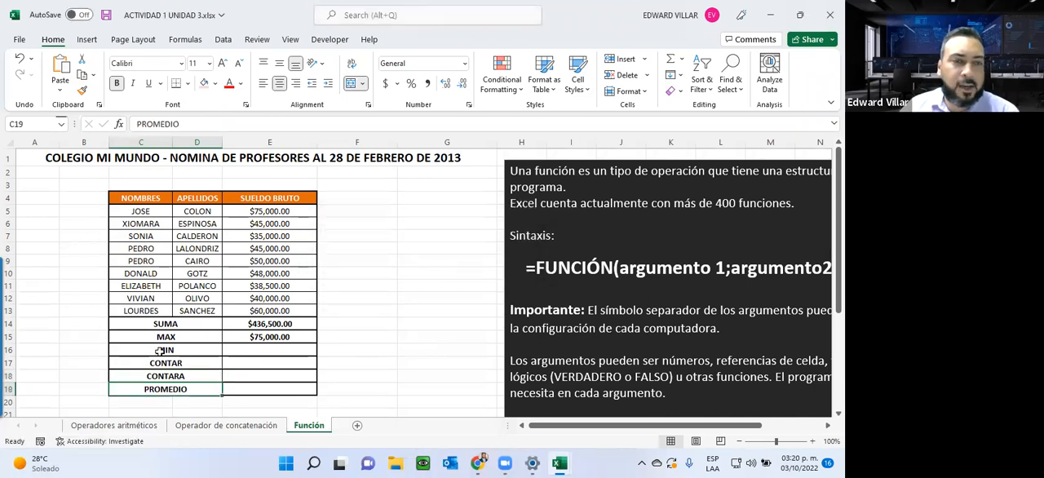
Step: Examine the CONTAR, CONTARA and PROMEDIO rows, their empty result cells and the gross salaries they refer to
click(189, 362)
drag(189, 363, 256, 362)
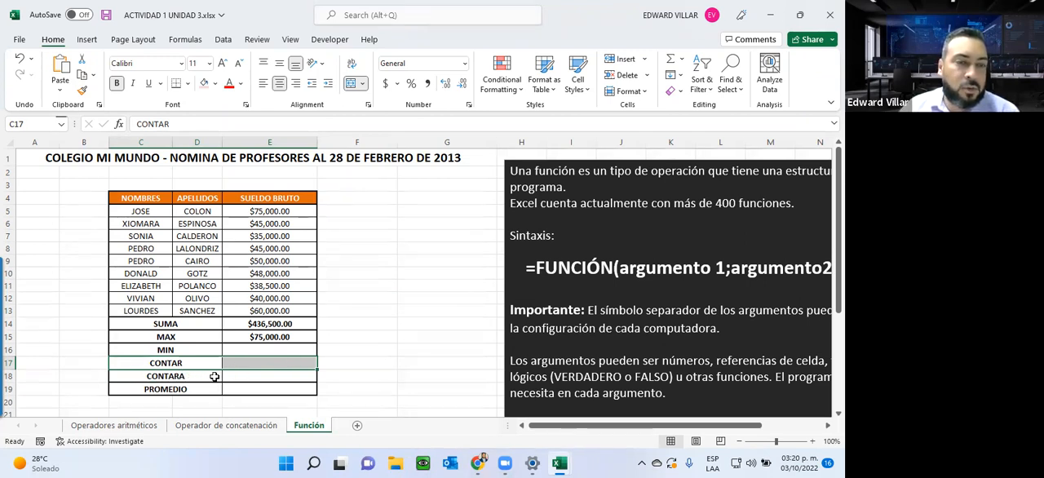
click(261, 376)
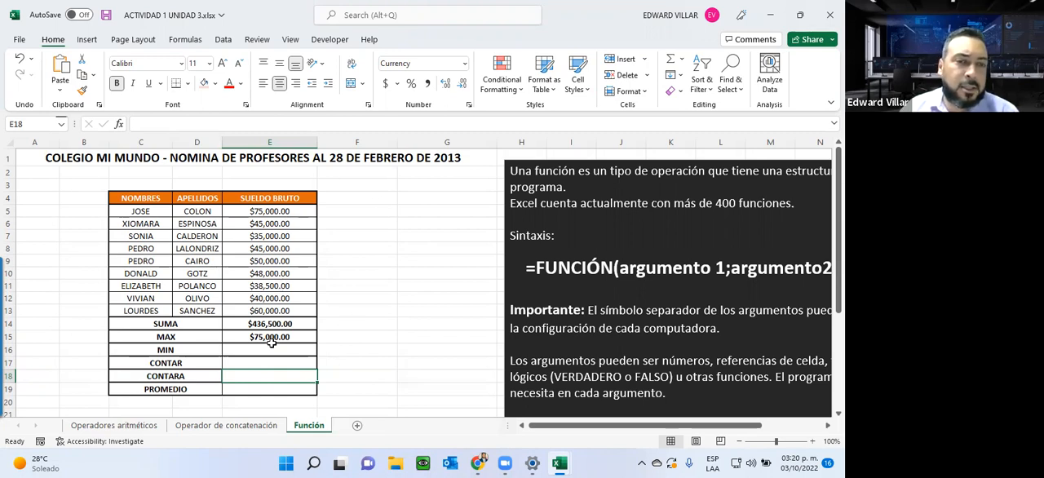
click(255, 248)
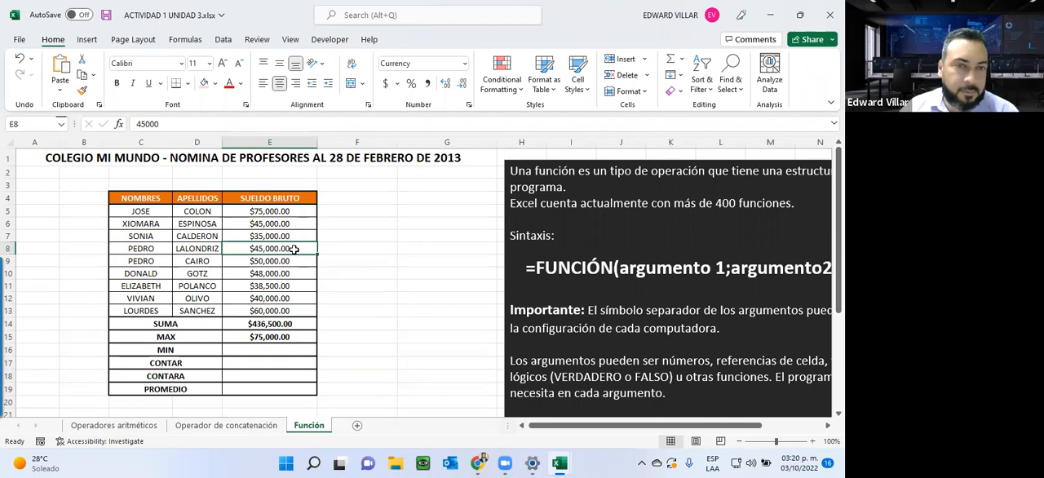
click(172, 365)
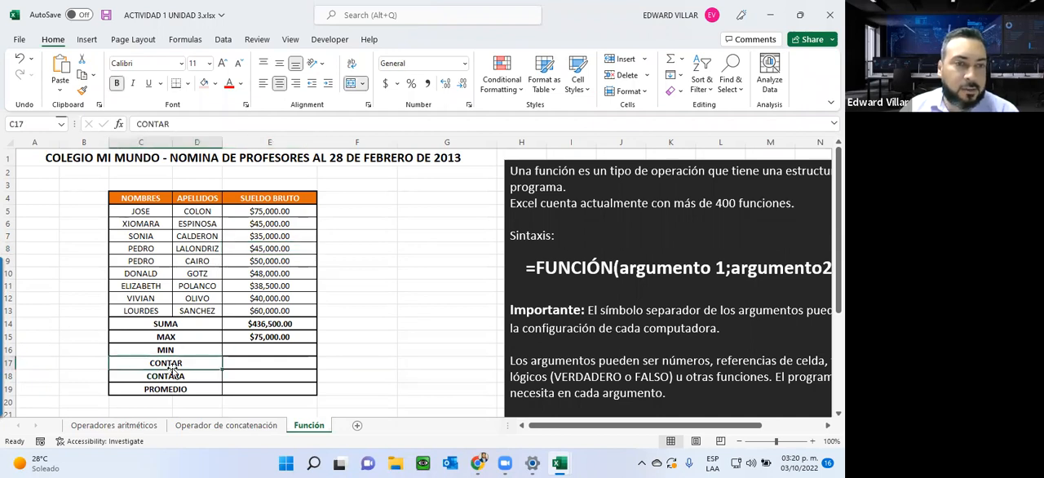
click(252, 363)
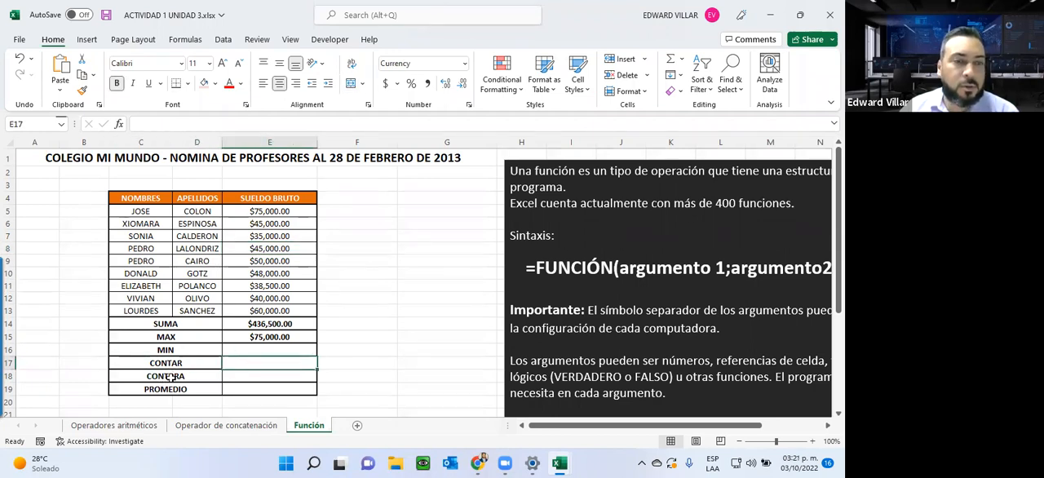
click(266, 376)
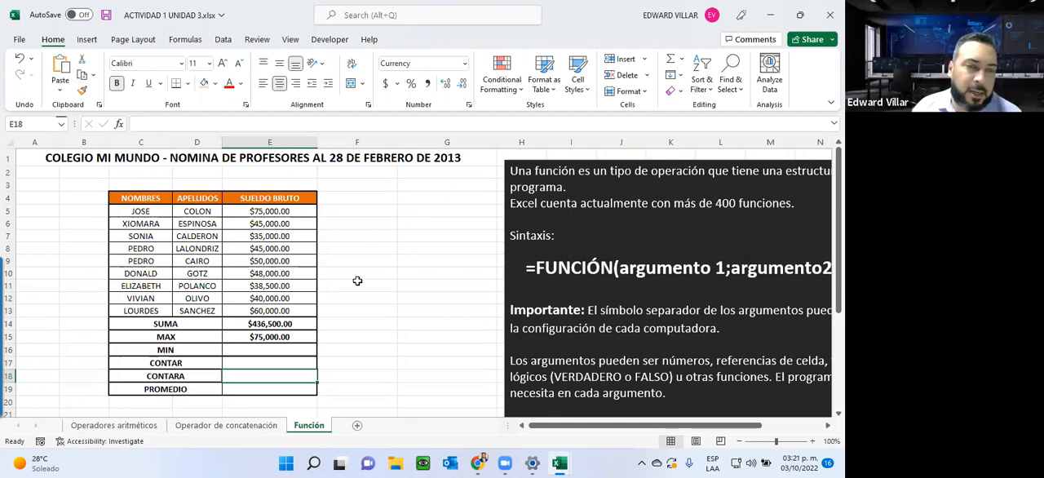
click(243, 389)
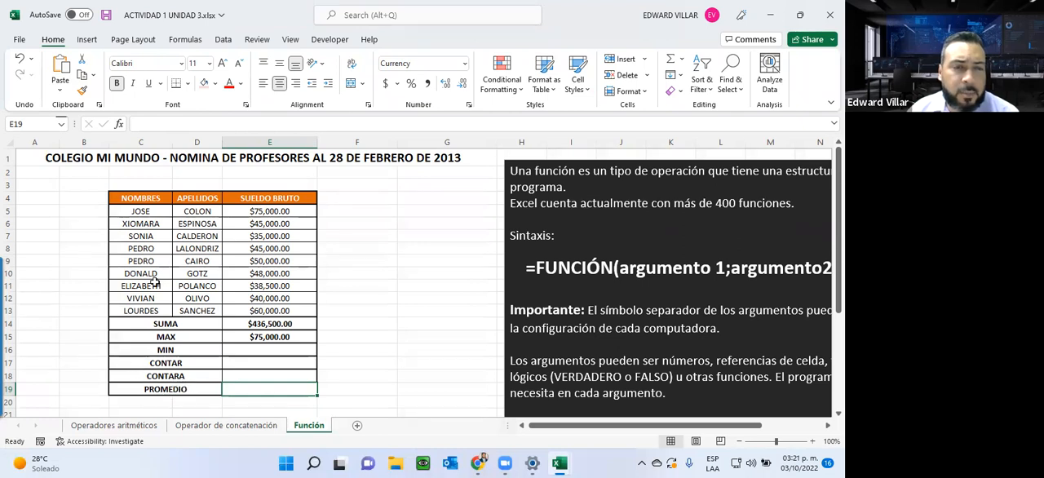
Step: Search the function library for AVERAGE from the PROMEDIO result cell E19
click(118, 124)
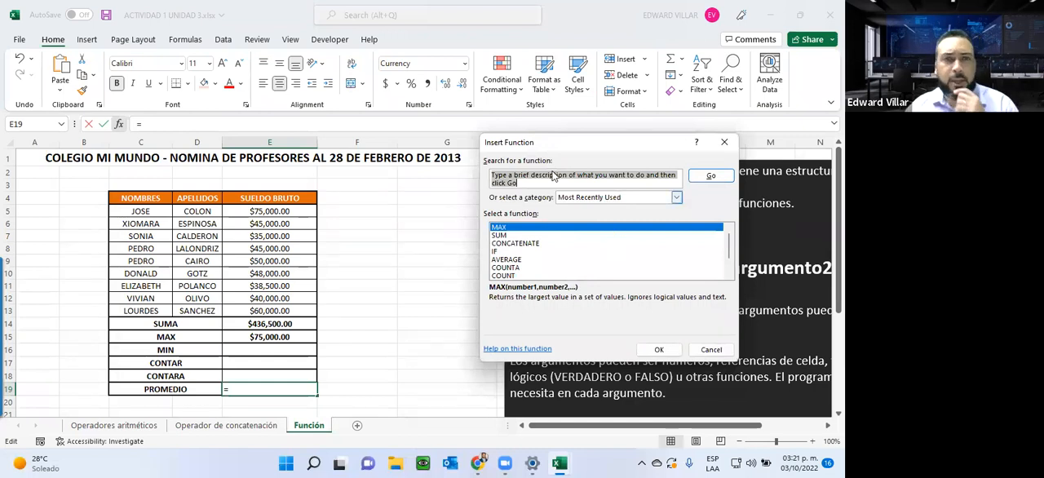
text(AVERAFG)
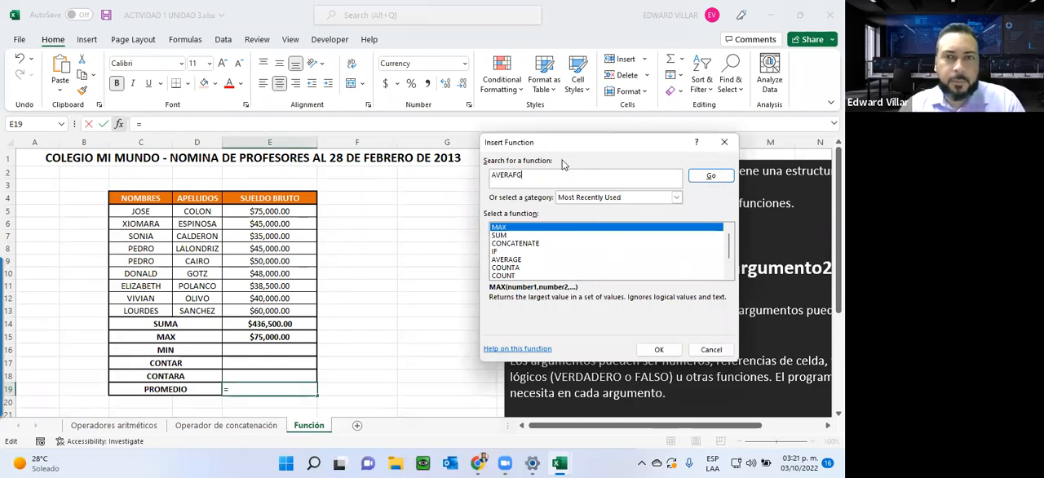
key(BackSpace)
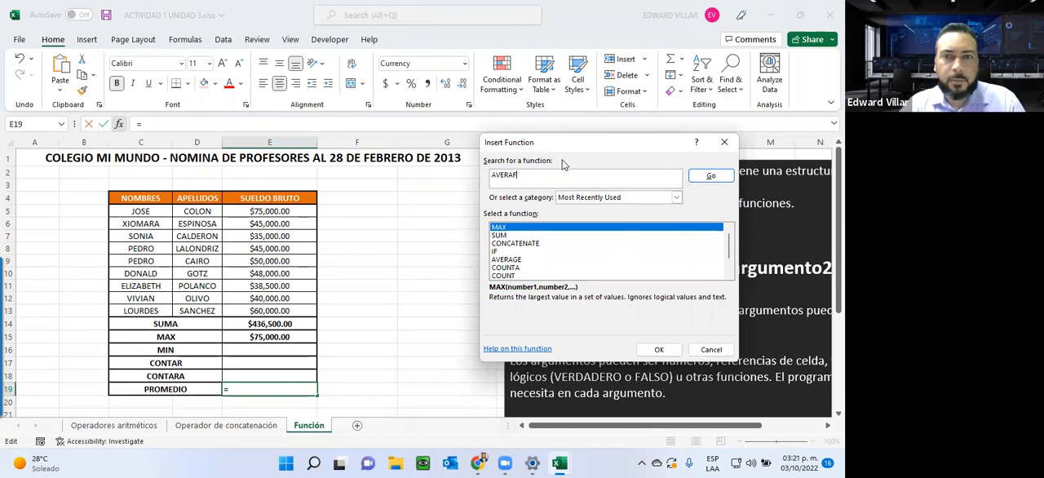
text(GE)
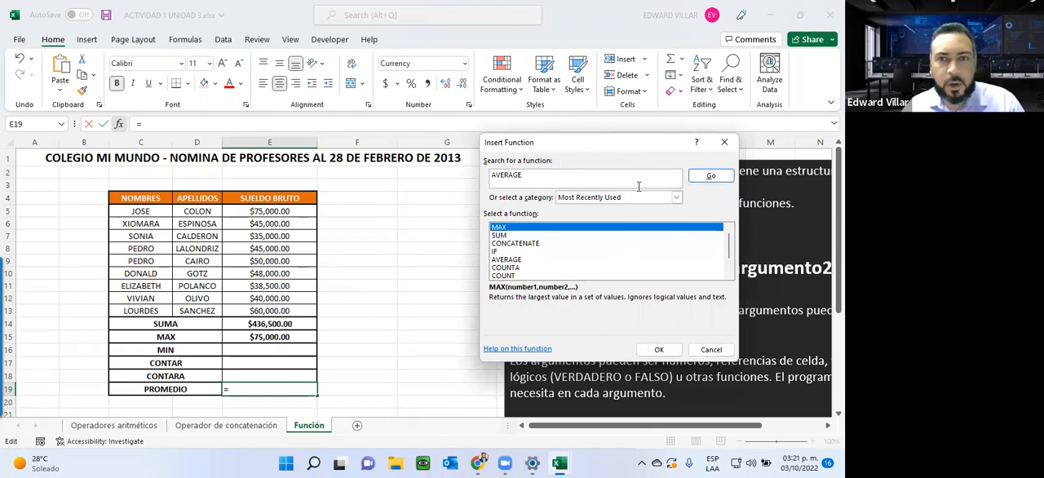
click(706, 175)
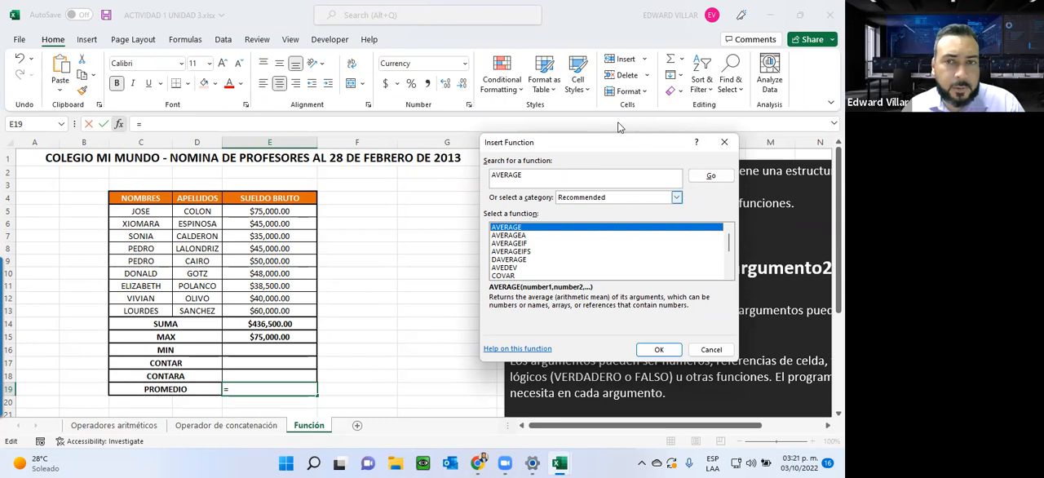
Step: Search the function library for COUNT and leave it without inserting a function
click(570, 176)
text(C)
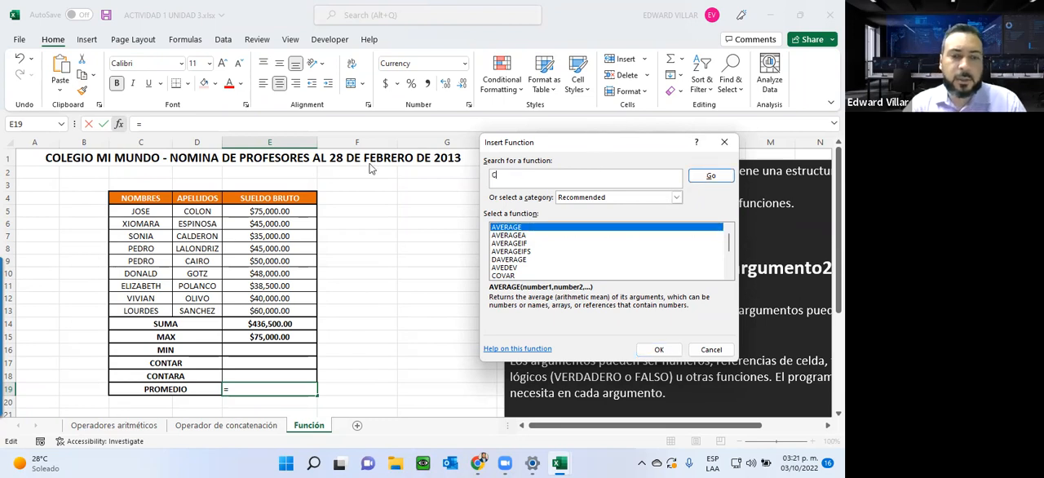
text(OUNT)
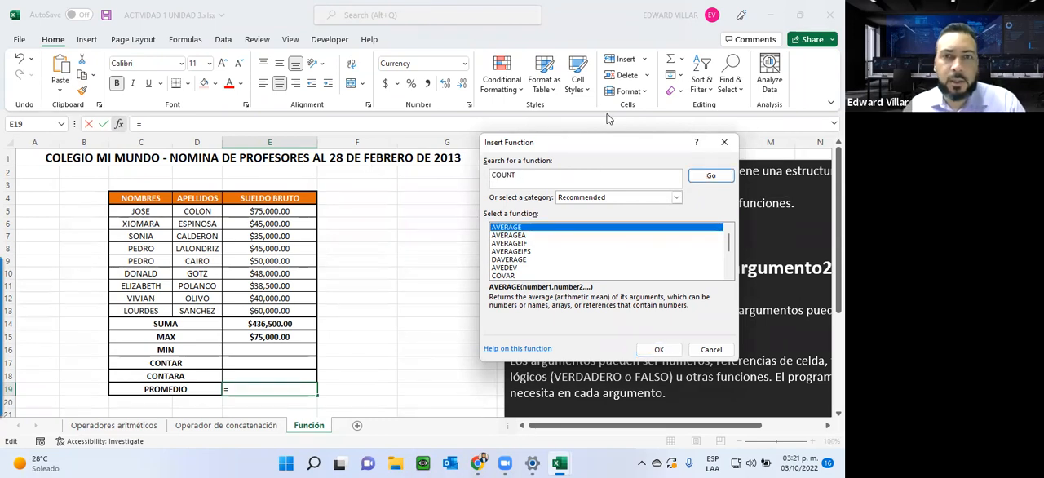
click(701, 178)
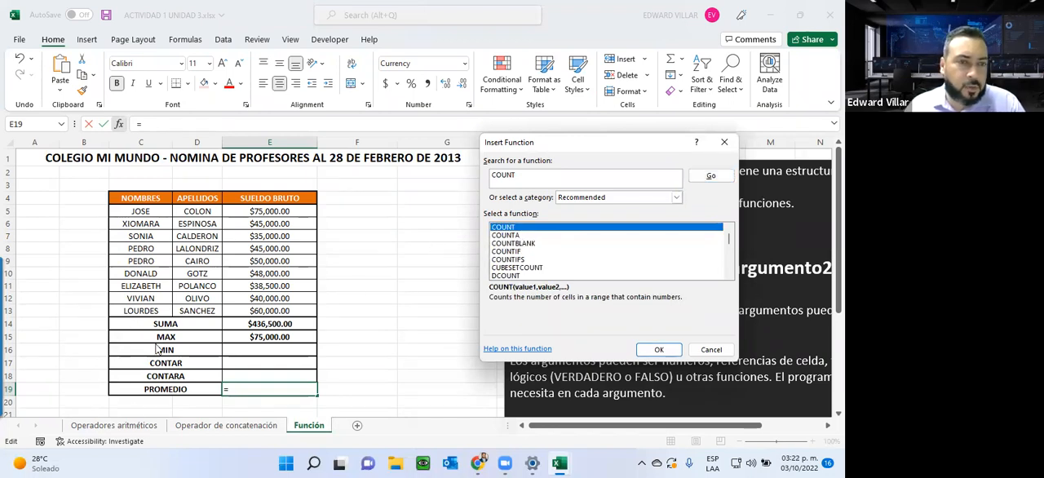
click(706, 352)
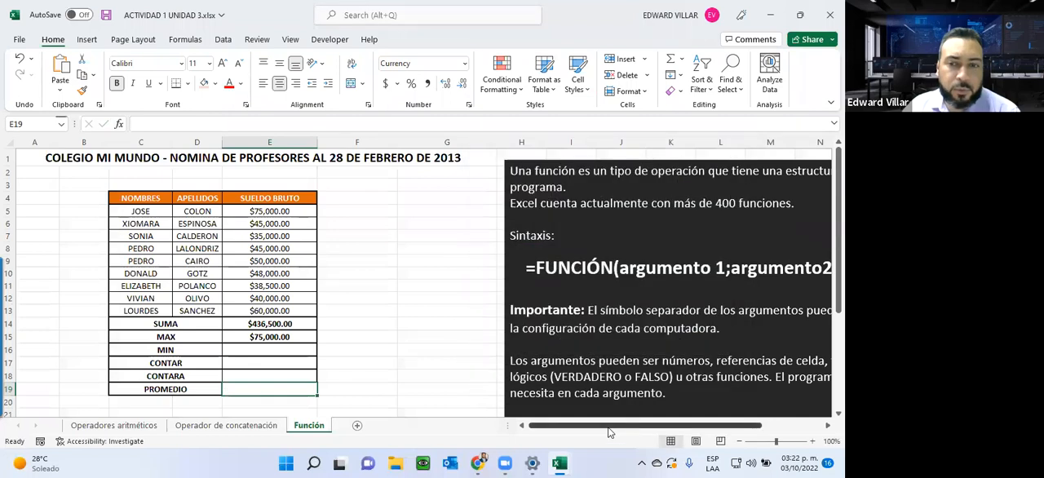
Step: Examine the explanatory note beside the table on function syntax, argument separators and argument types
drag(611, 431, 669, 422)
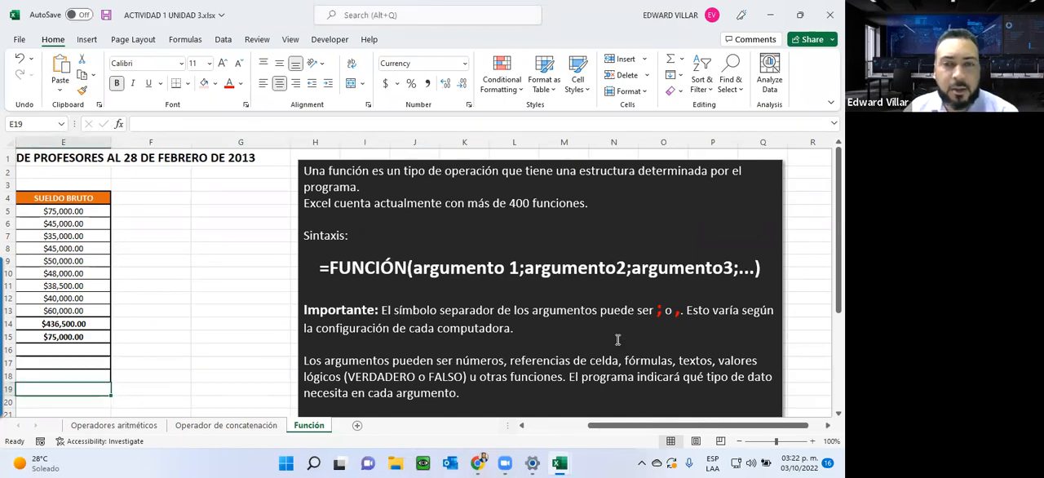
scroll(617, 339, down, 3)
scroll(617, 340, up, 2)
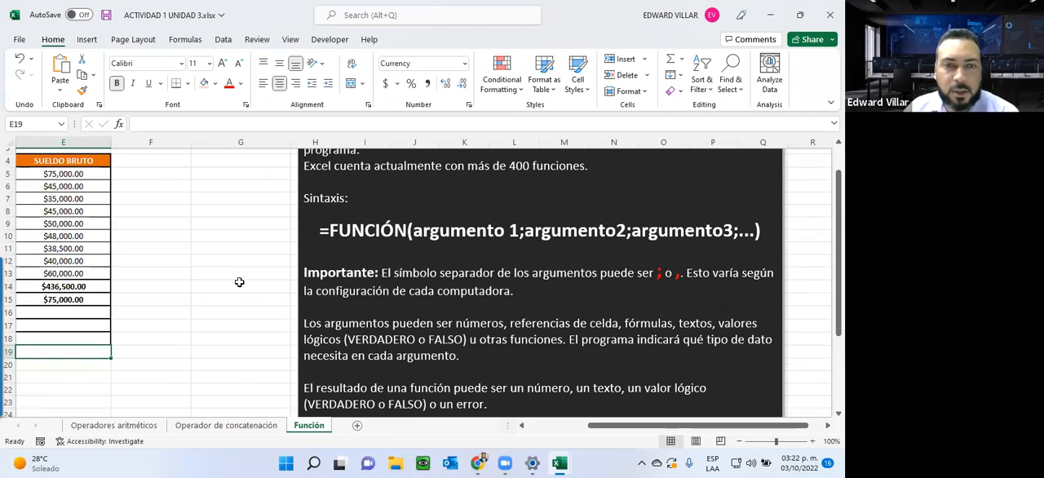
click(159, 323)
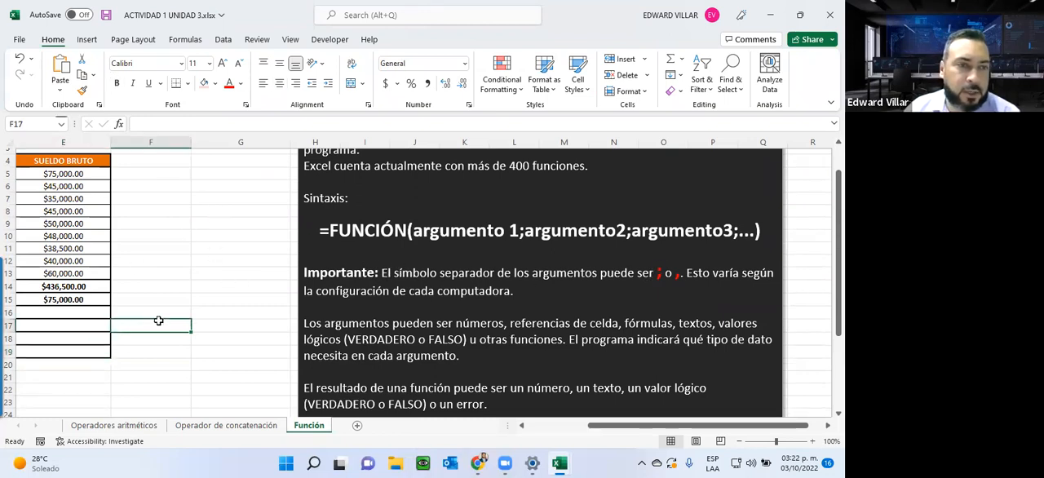
click(231, 314)
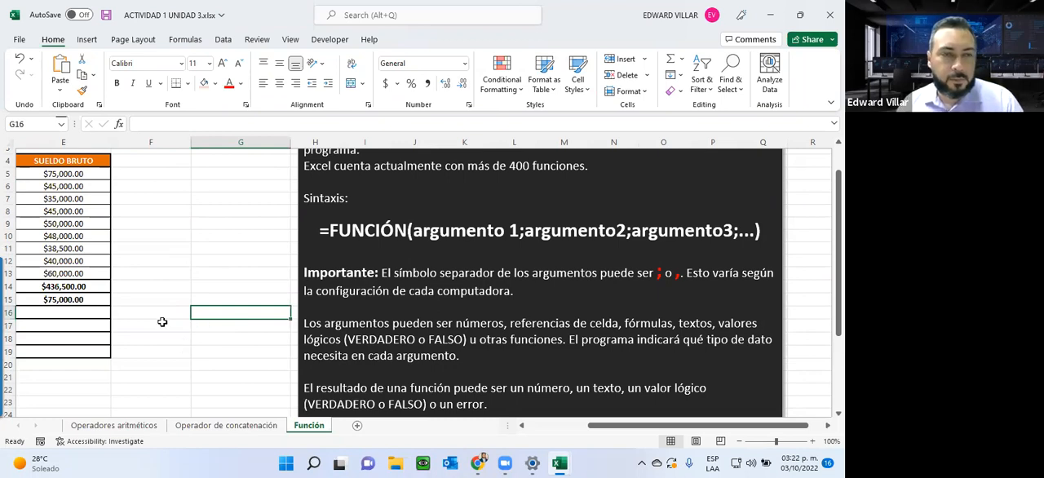
Step: Insert a SUM function in F15 that adds the separate salary cells E8, E7, E13 and E12 as individual arguments
click(127, 300)
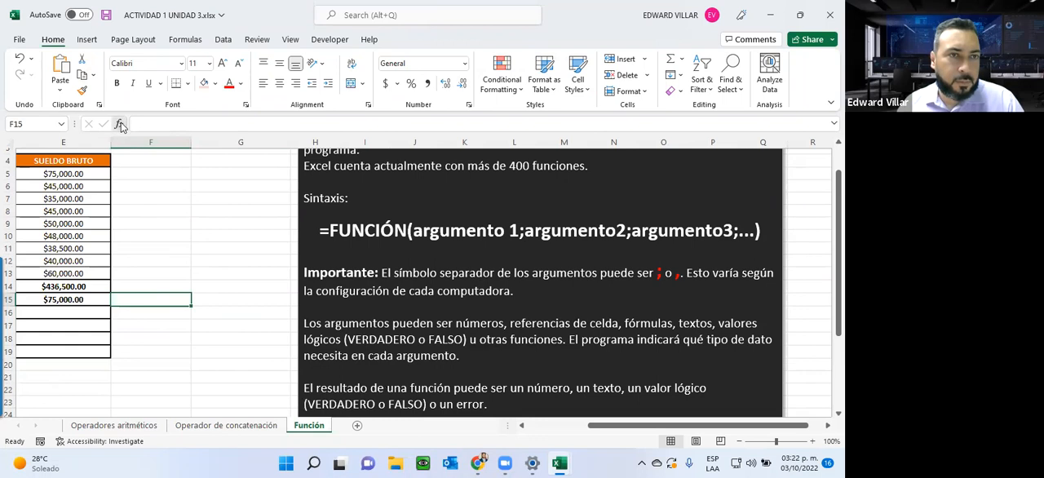
click(120, 124)
click(503, 235)
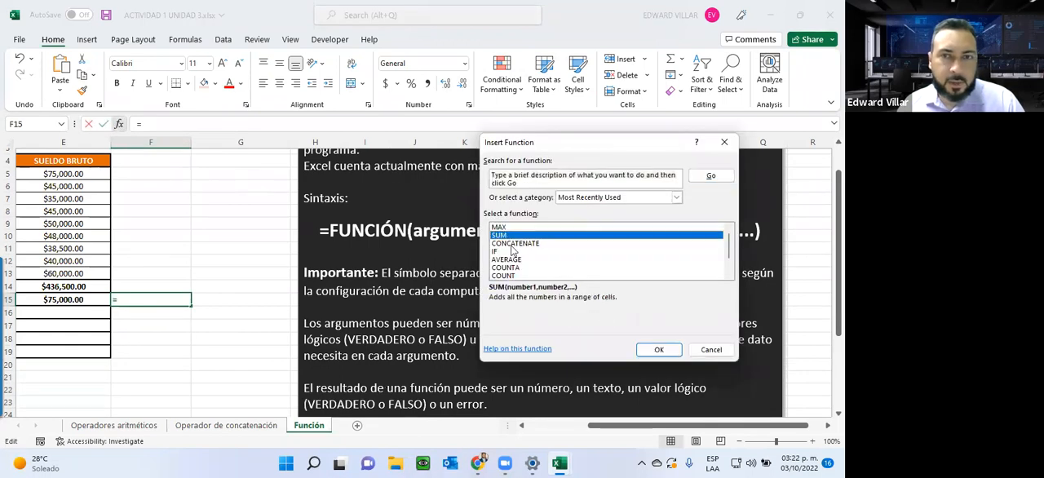
click(659, 349)
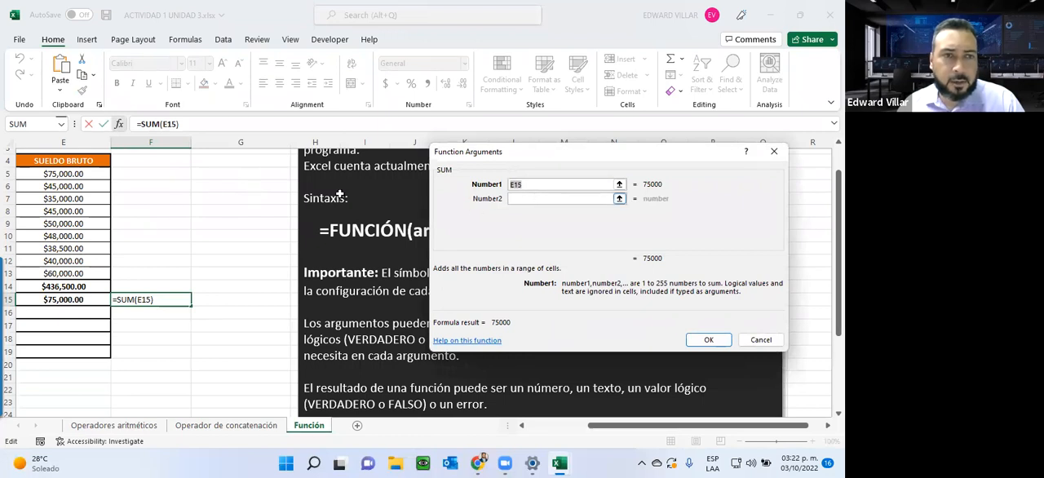
click(63, 211)
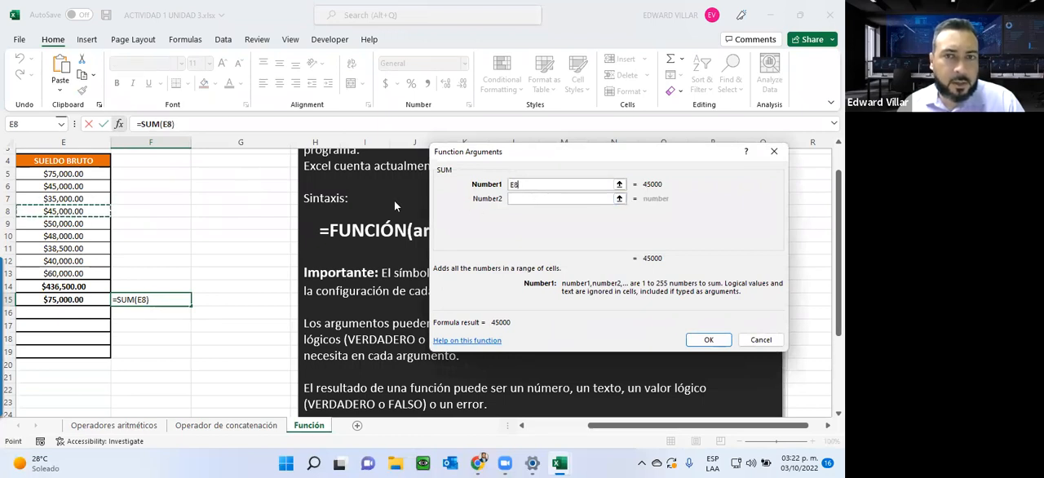
click(535, 199)
click(74, 198)
key(Tab)
click(75, 274)
click(538, 227)
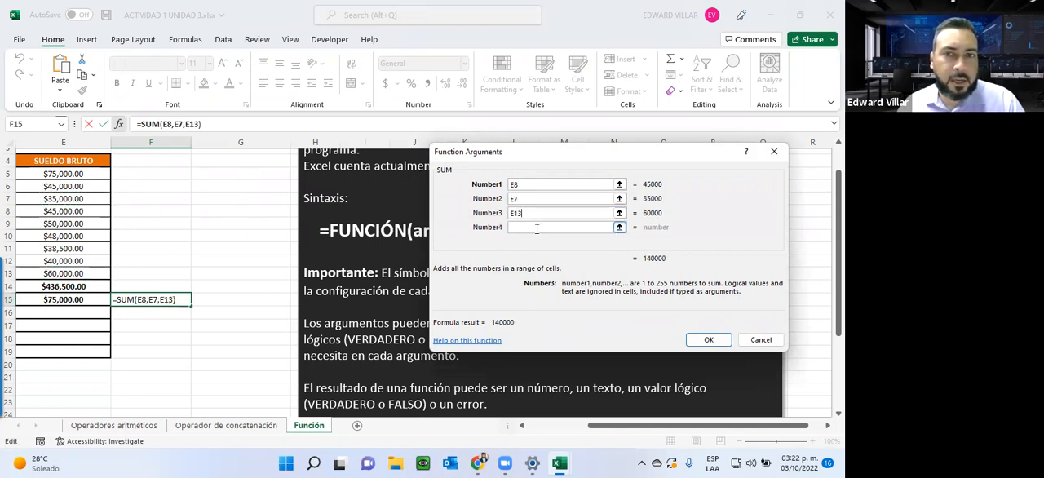
click(69, 261)
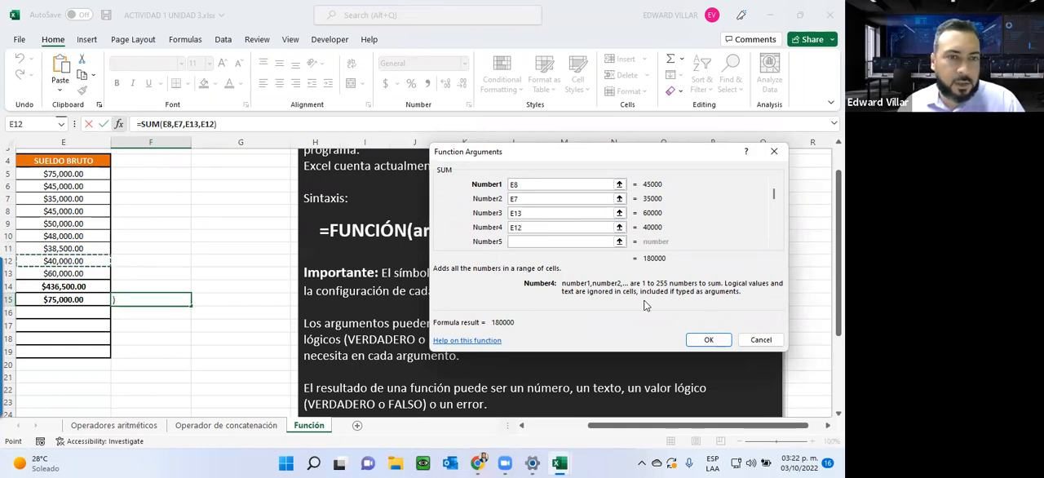
click(721, 342)
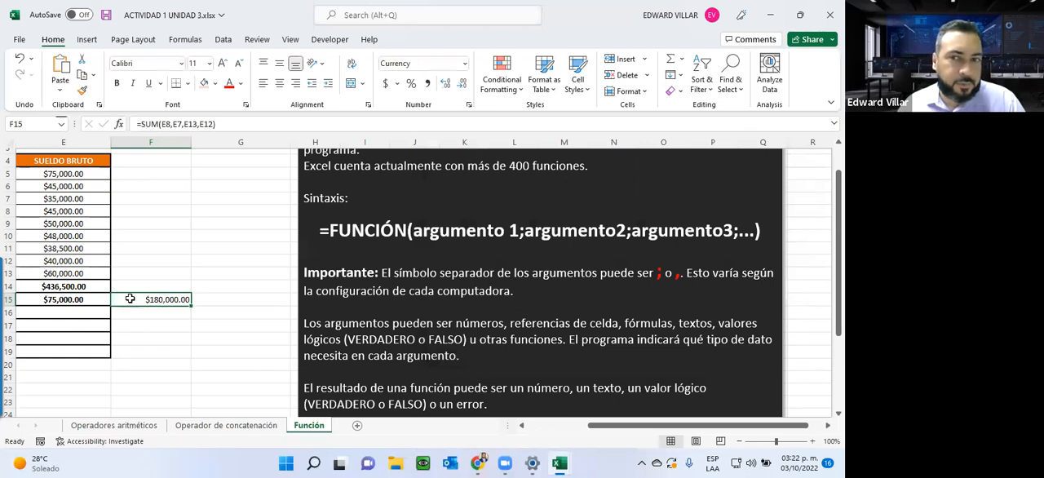
Step: Open the SUM formula in F15 for editing and magnify it to examine its comma-separated arguments
click(162, 123)
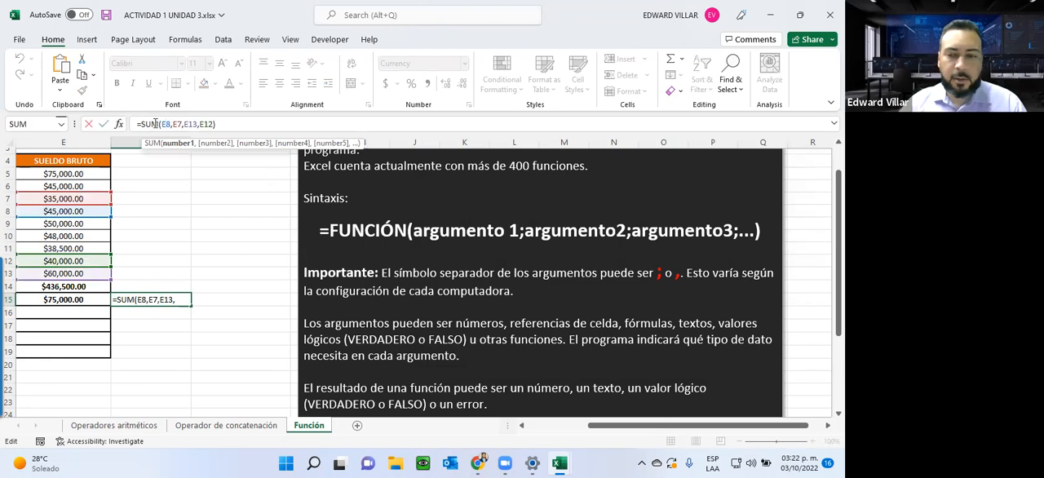
key(super)
key(super)
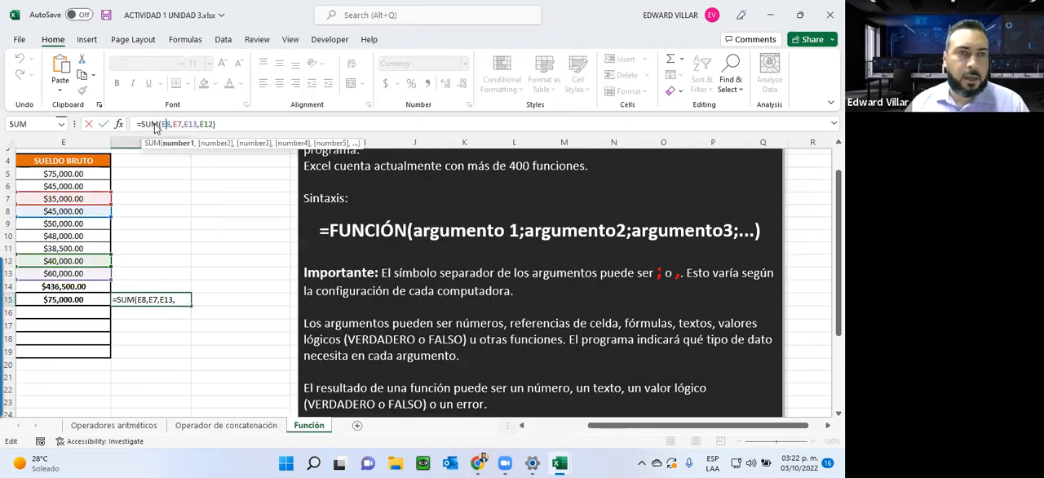
scroll(432, 302, left, 3)
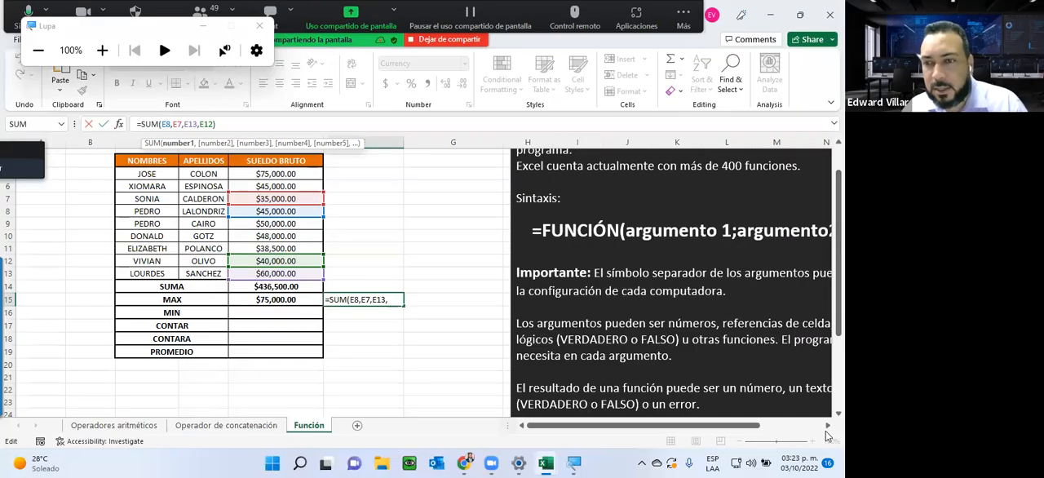
Step: Highlight the semicolon and comma in the explanatory note's sentence on argument separators
click(805, 427)
drag(788, 427, 724, 439)
click(432, 273)
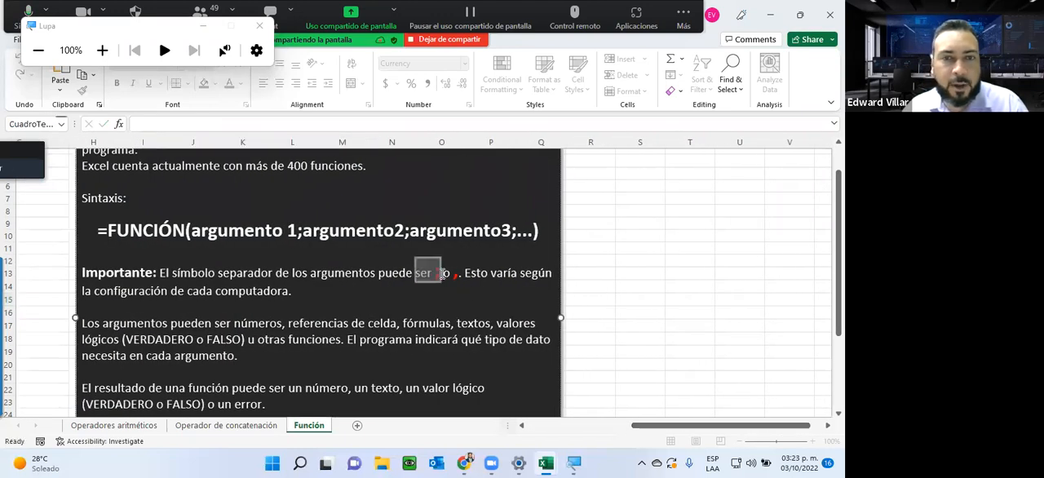
drag(451, 274, 456, 275)
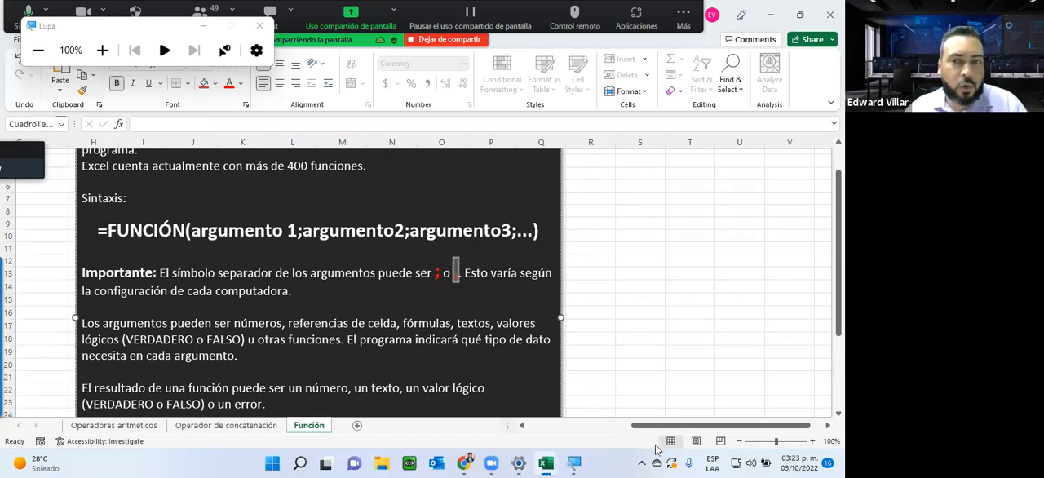
drag(657, 425, 553, 425)
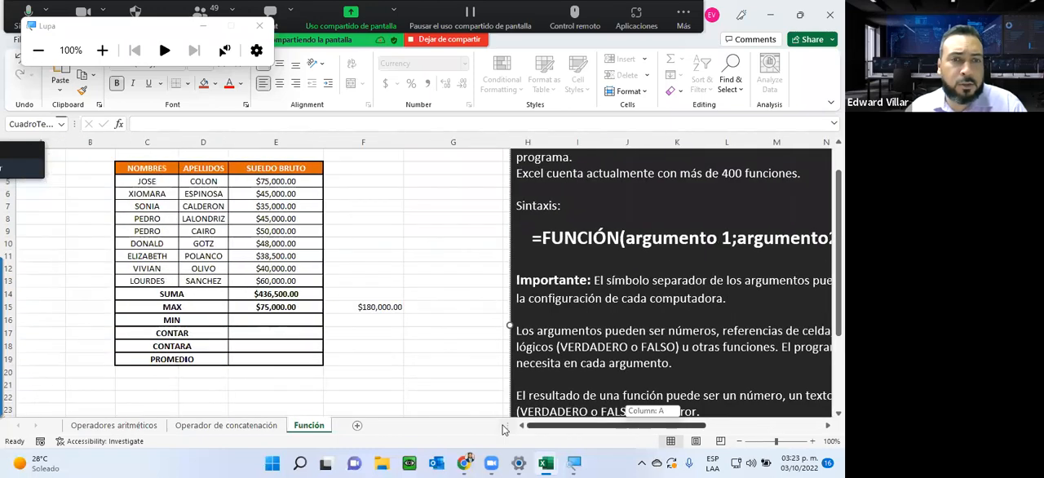
Step: Compare the individual cell arguments of the SUM formula in F15 with the range argument of the SUMA formula in E14
double_click(348, 307)
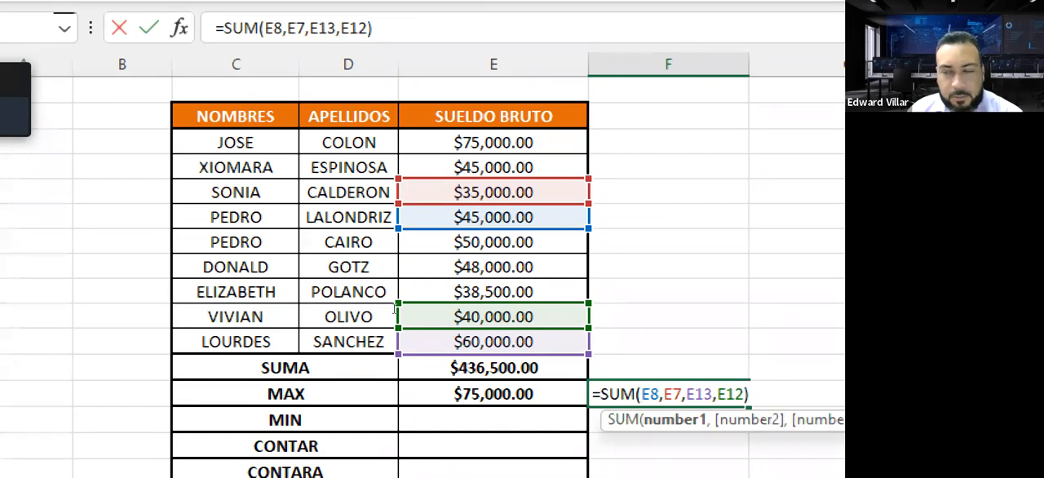
key(Escape)
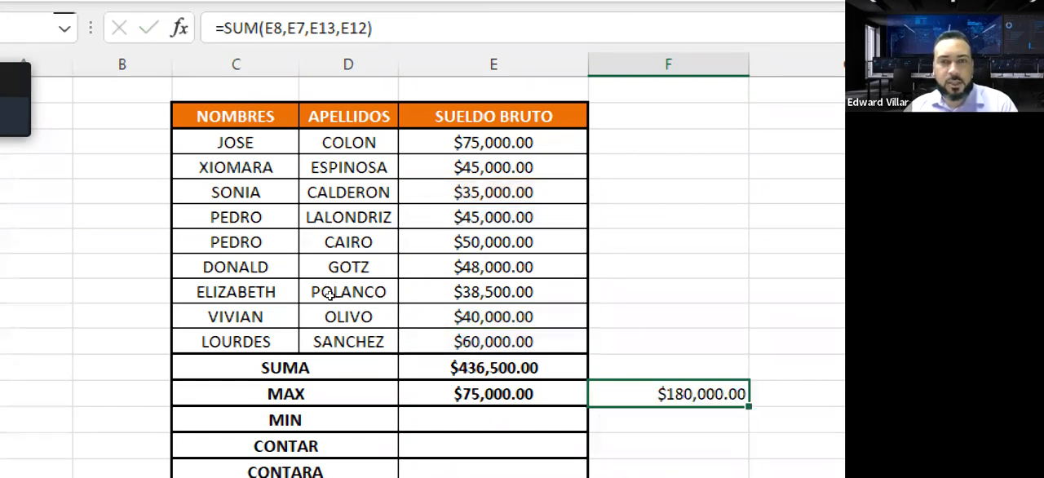
key(Left)
key(Up)
key(F2)
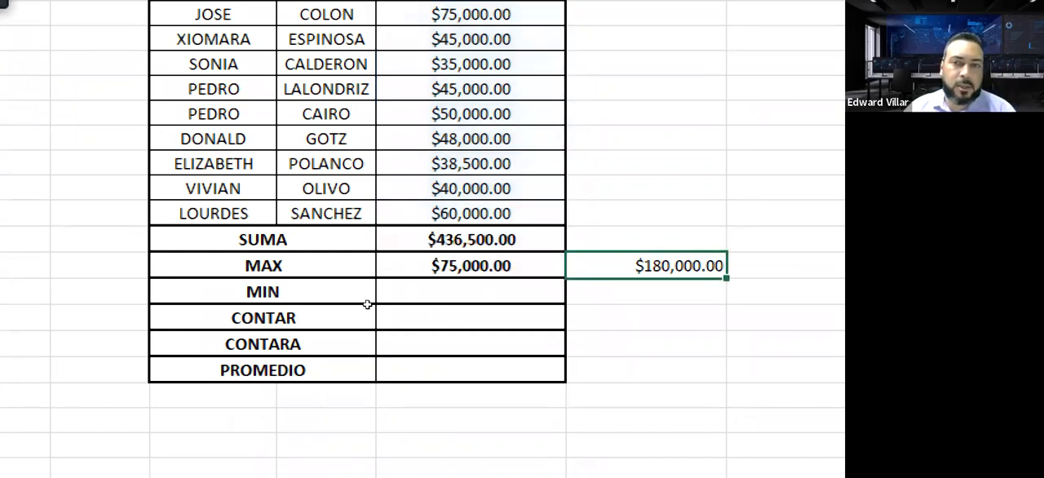
key(F2)
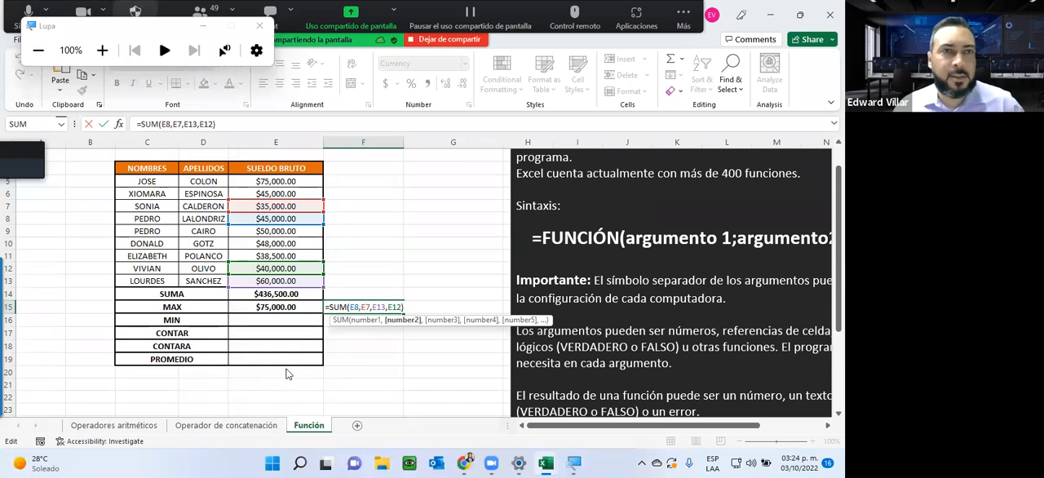
Step: Minimize the magnifier and finish editing the SUM formula in F15
click(204, 37)
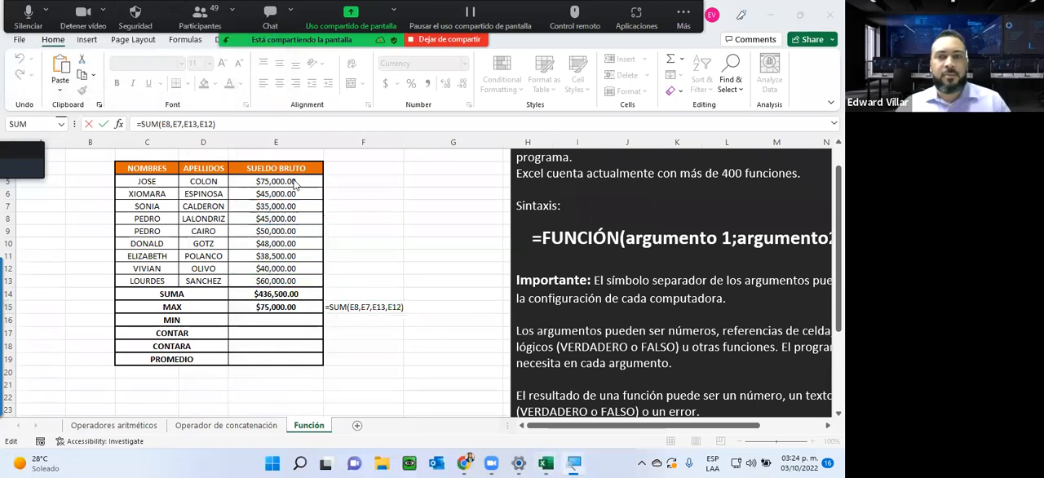
click(404, 231)
key(ctrl+Return)
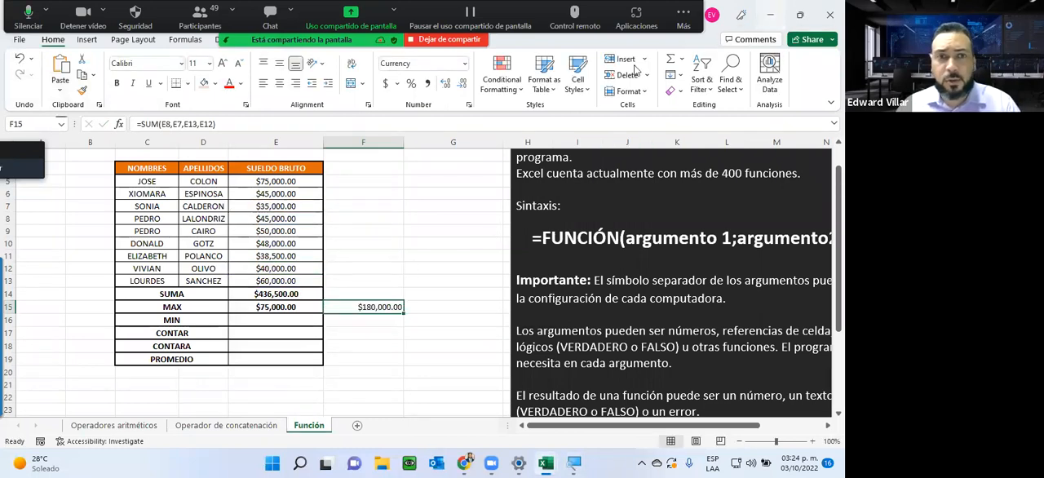
Step: Open the Zoom meeting chat to check the participants' latest messages
click(770, 15)
mouse_move(546, 463)
click(638, 420)
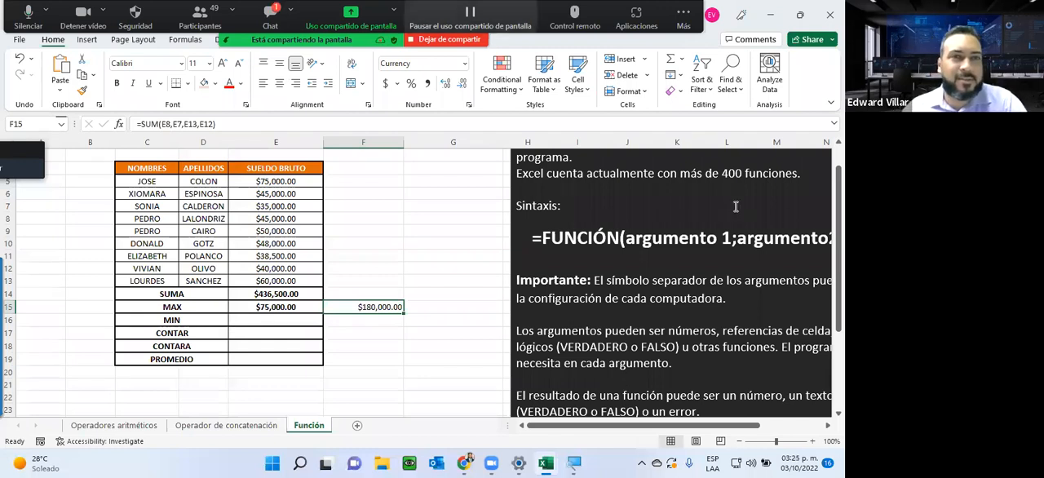
click(269, 16)
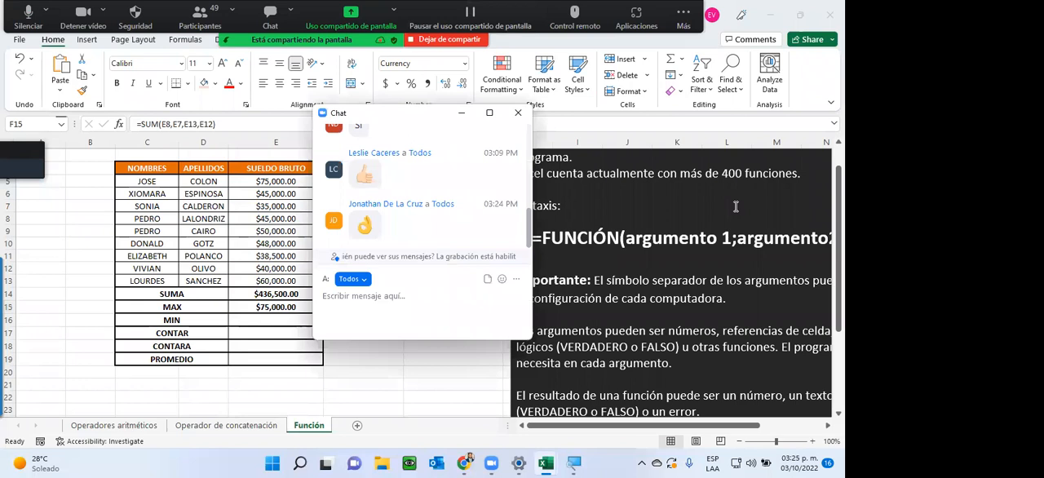